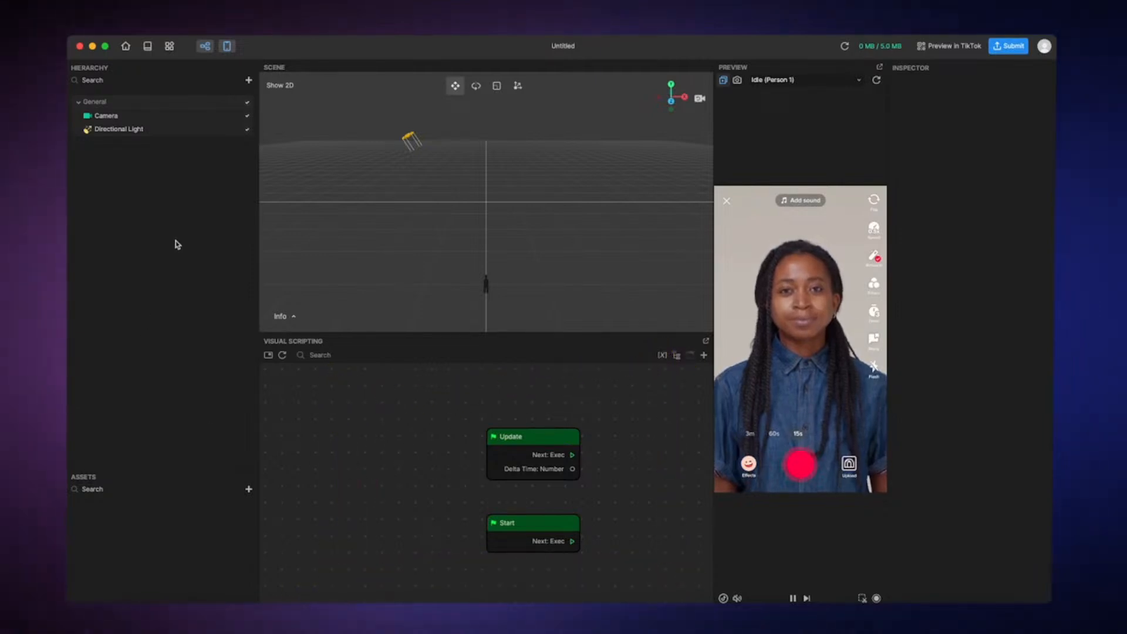
# Toggle the Visual Scripting panel's visibility, and undock it into a separate window and dock it back
pyautogui.click(204, 46)
pyautogui.click(204, 46)
pyautogui.click(706, 341)
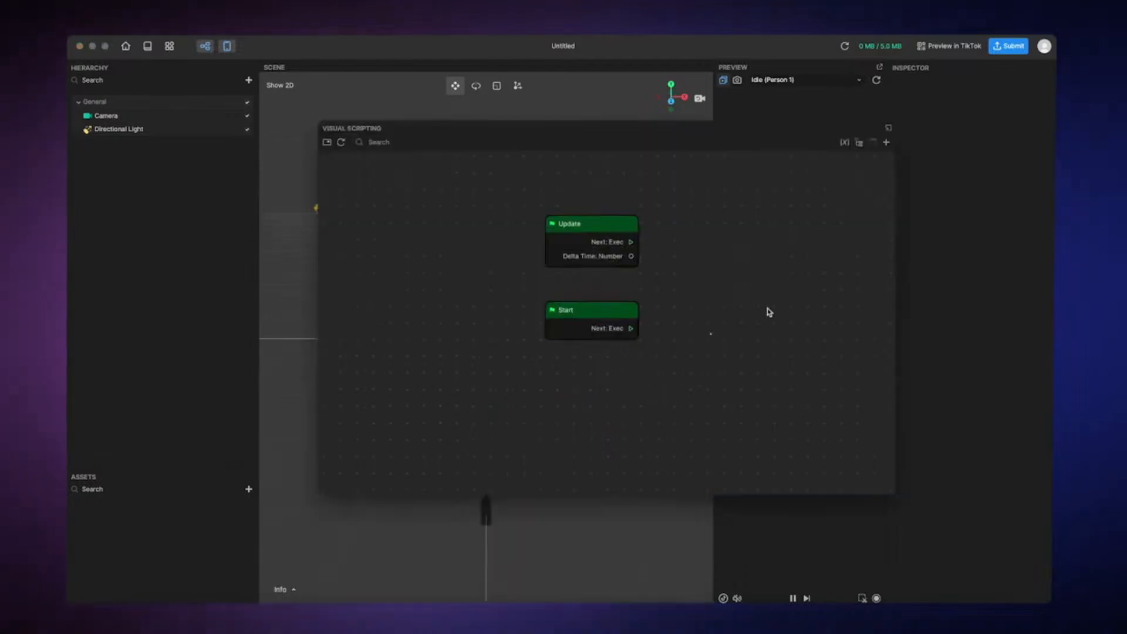
pyautogui.click(888, 129)
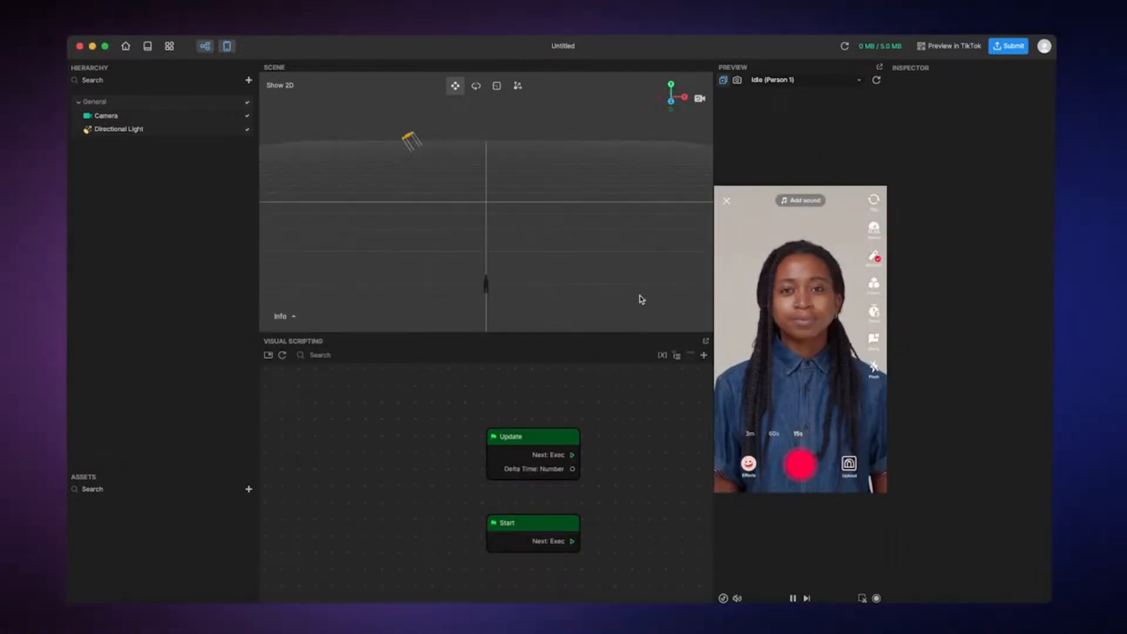
# Show the node graph's minimap and use it to move around the graph
pyautogui.scroll(5, 459, 433)
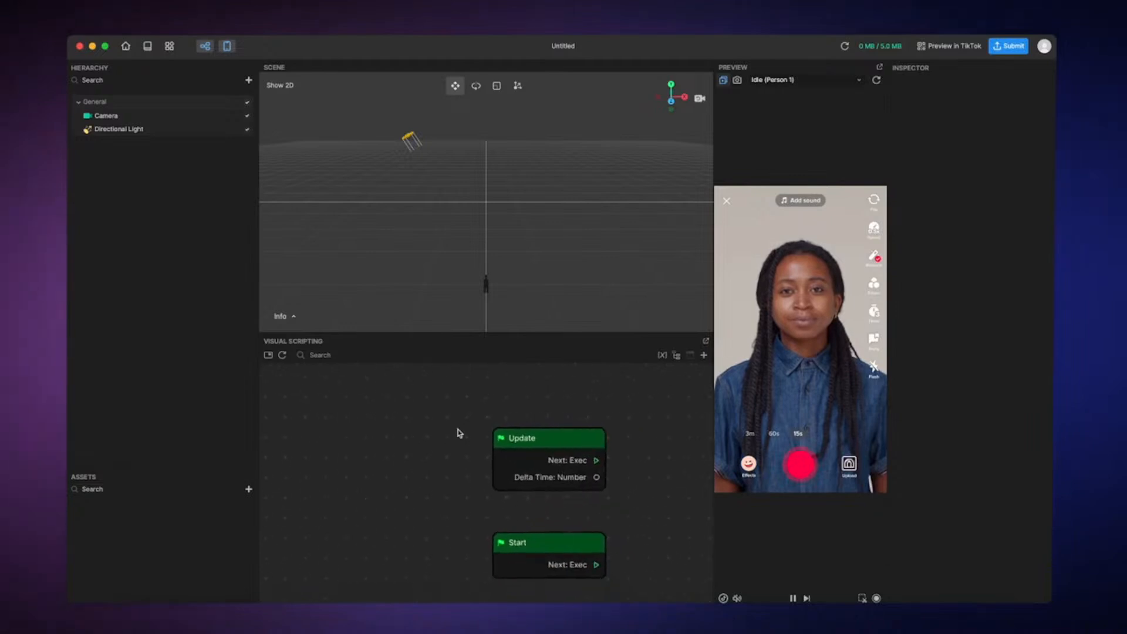
pyautogui.scroll(-8, 459, 433)
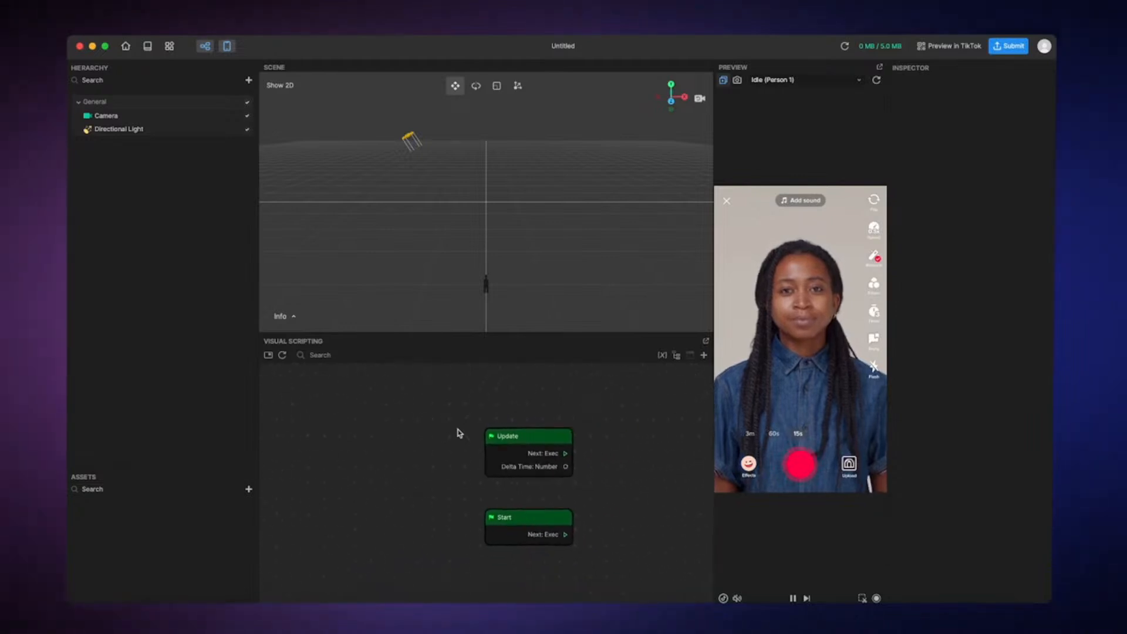
pyautogui.scroll(-3, 459, 433)
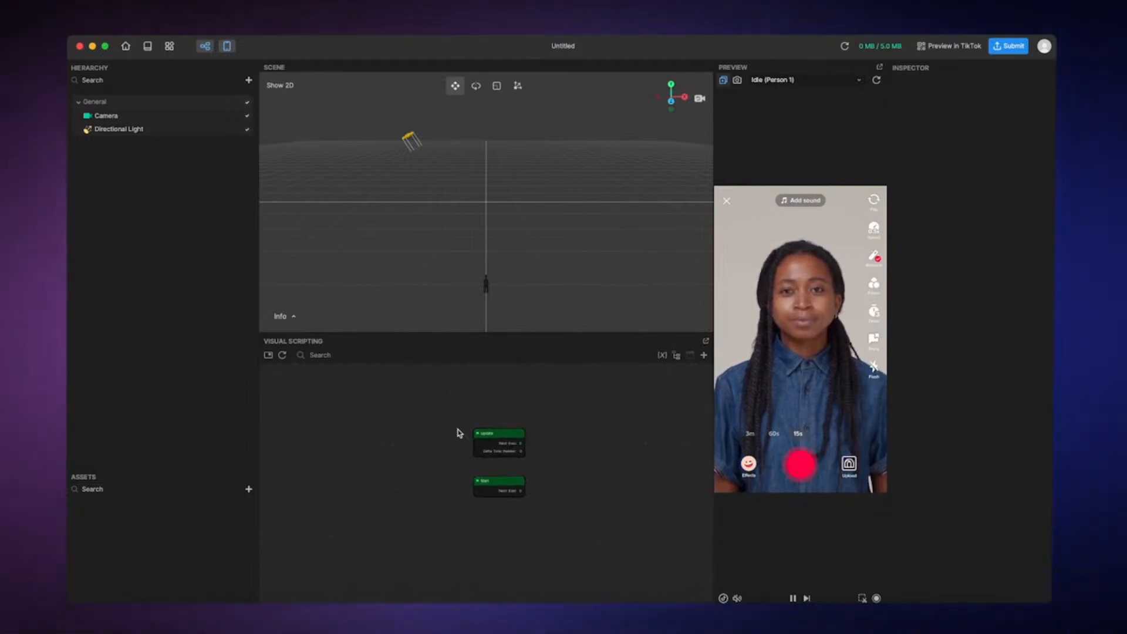
pyautogui.moveTo(459, 433); pyautogui.dragTo(409, 510)
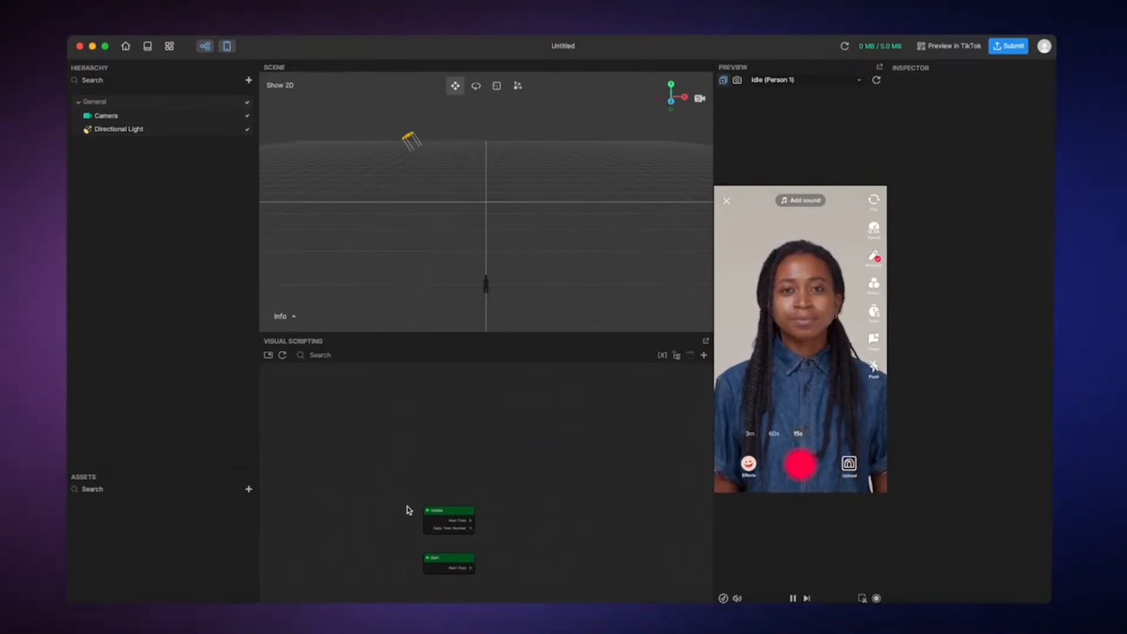
pyautogui.click(268, 355)
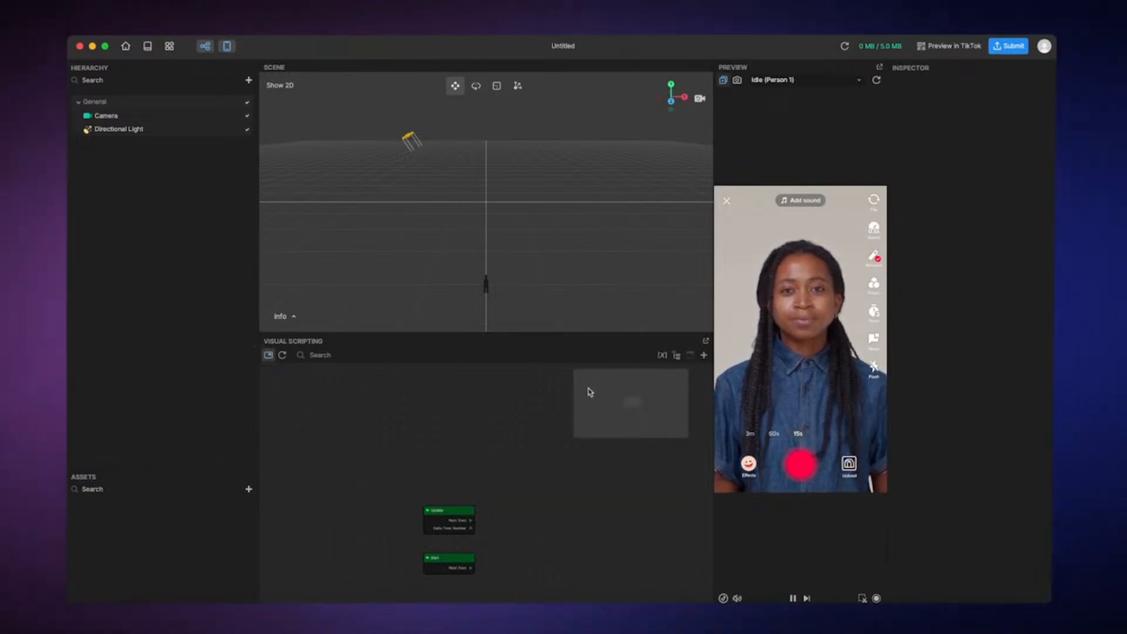
pyautogui.moveTo(630, 402); pyautogui.dragTo(644, 406)
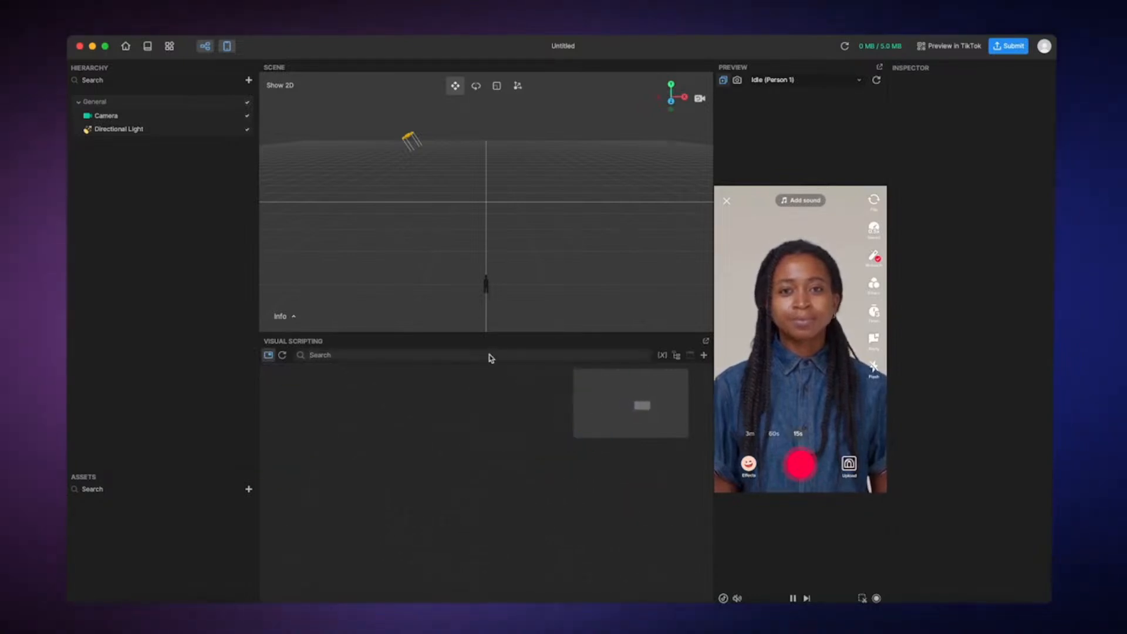
# Search the node graph for "update" and reset the graph view
pyautogui.write('update')
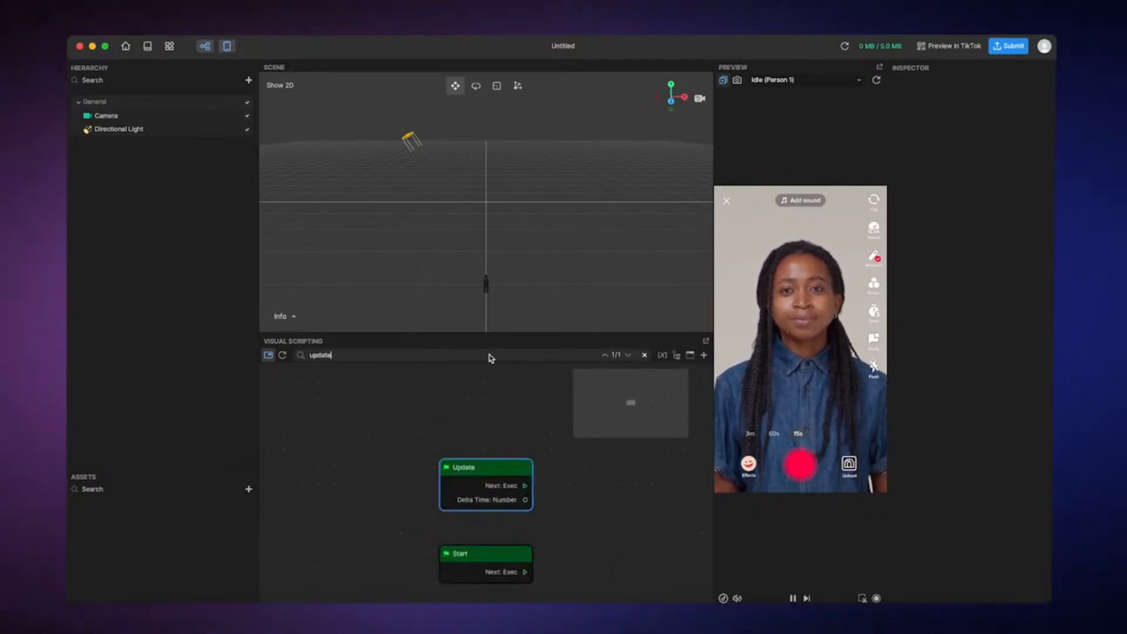
pyautogui.click(283, 356)
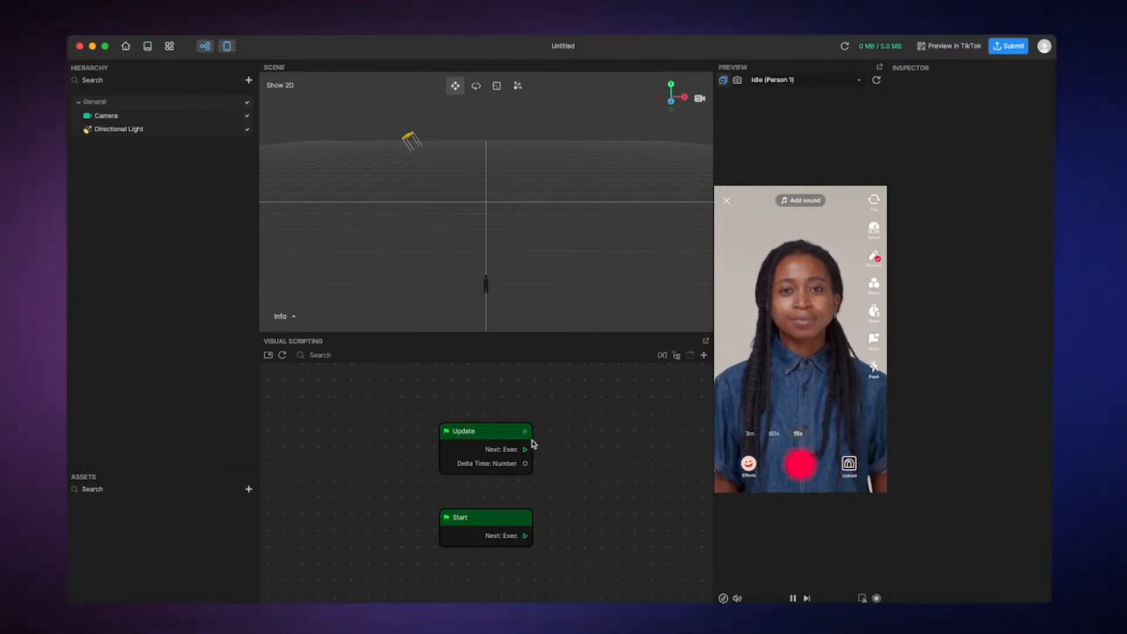
# Read the Update node's description and its outputs, and close the information card
pyautogui.click(525, 432)
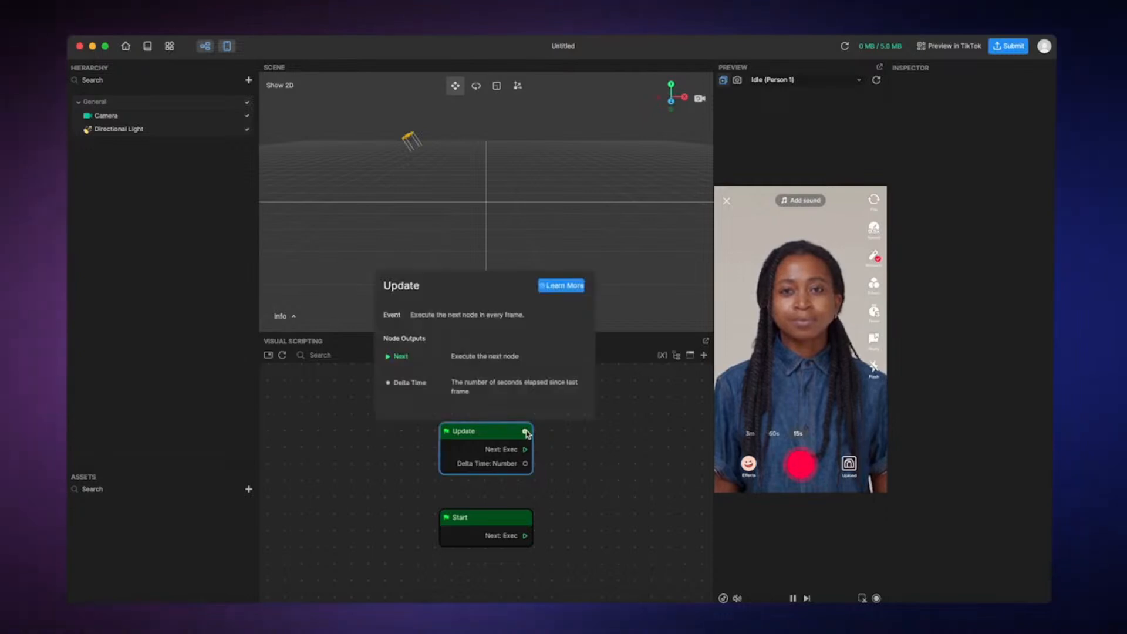
pyautogui.scroll(-1, 529, 394)
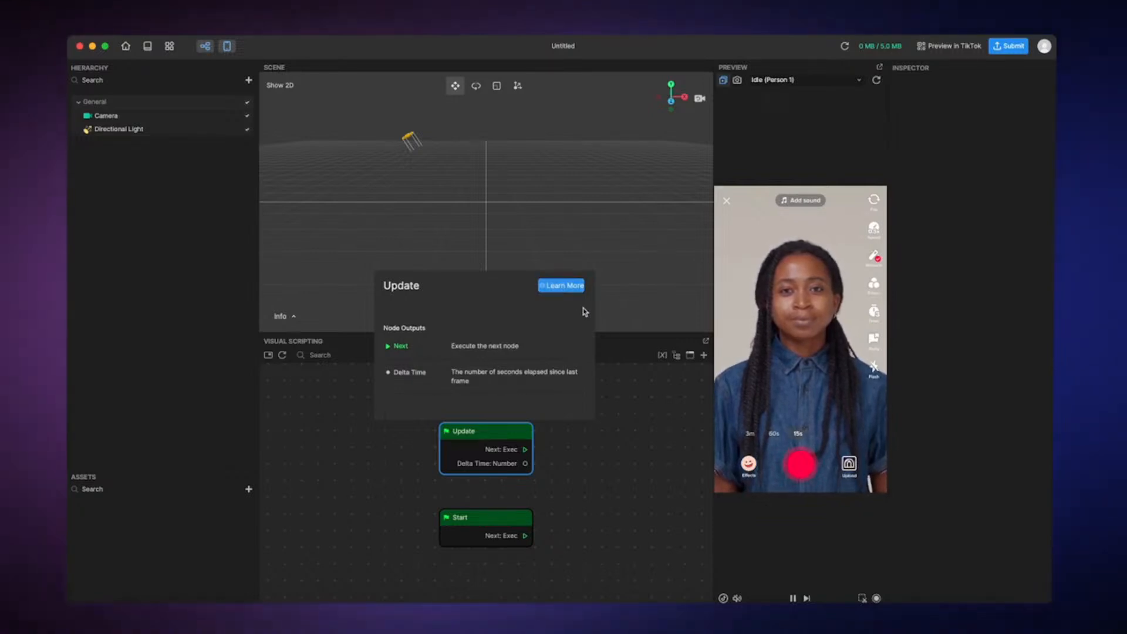
pyautogui.click(644, 398)
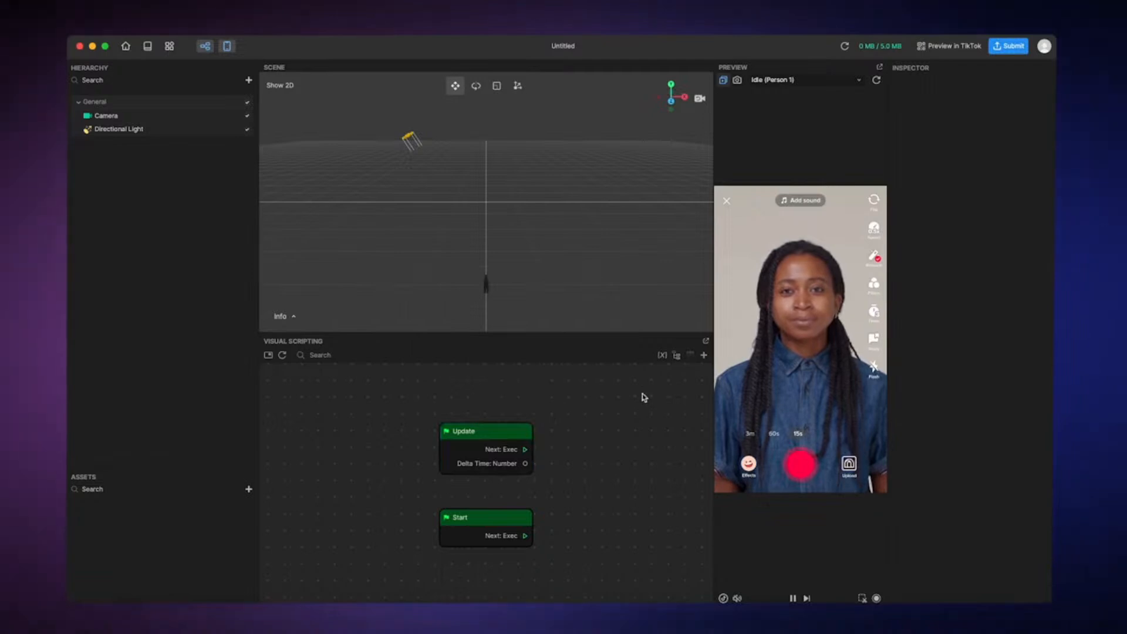
# Browse the list of nodes that can be added, from the Utility category through Audio, and close it without adding one
pyautogui.rightClick(644, 398)
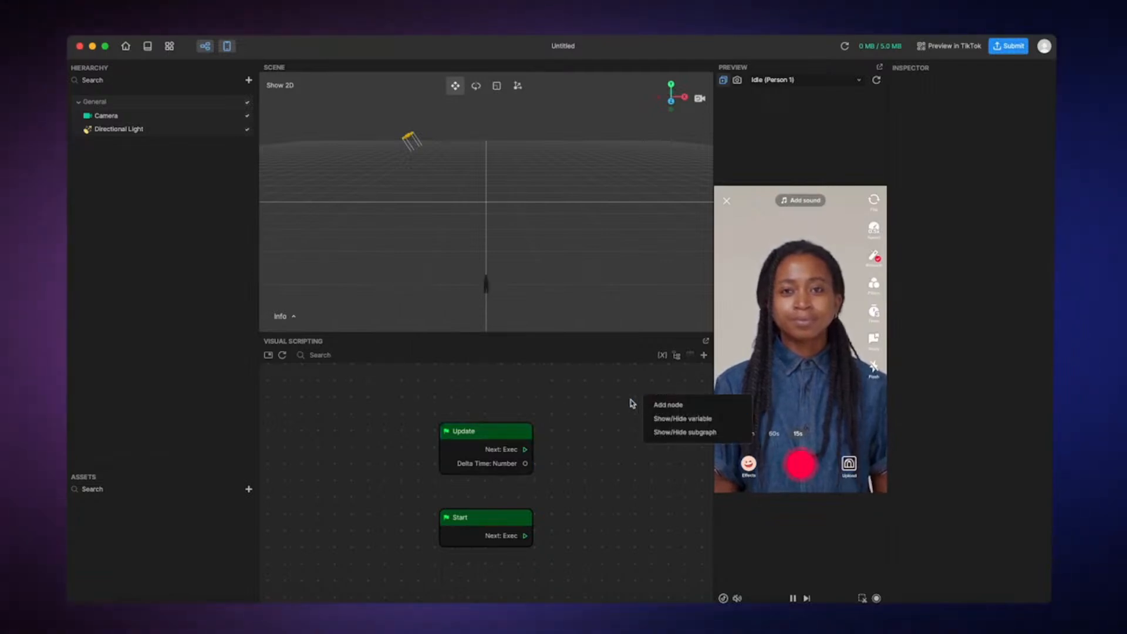
pyautogui.click(628, 400)
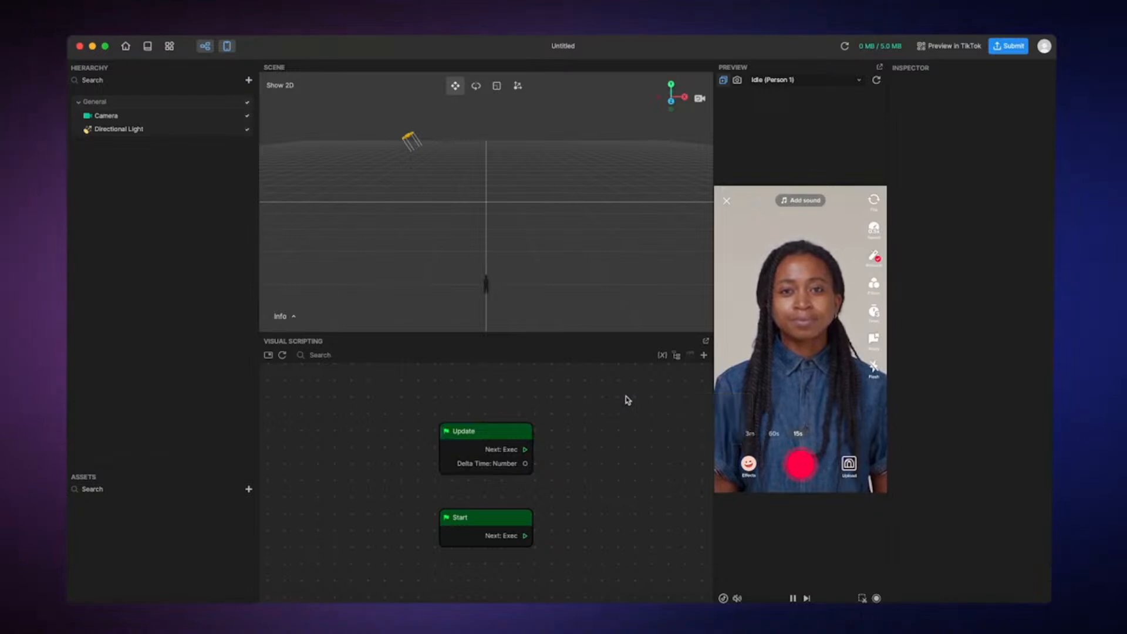
pyautogui.click(703, 356)
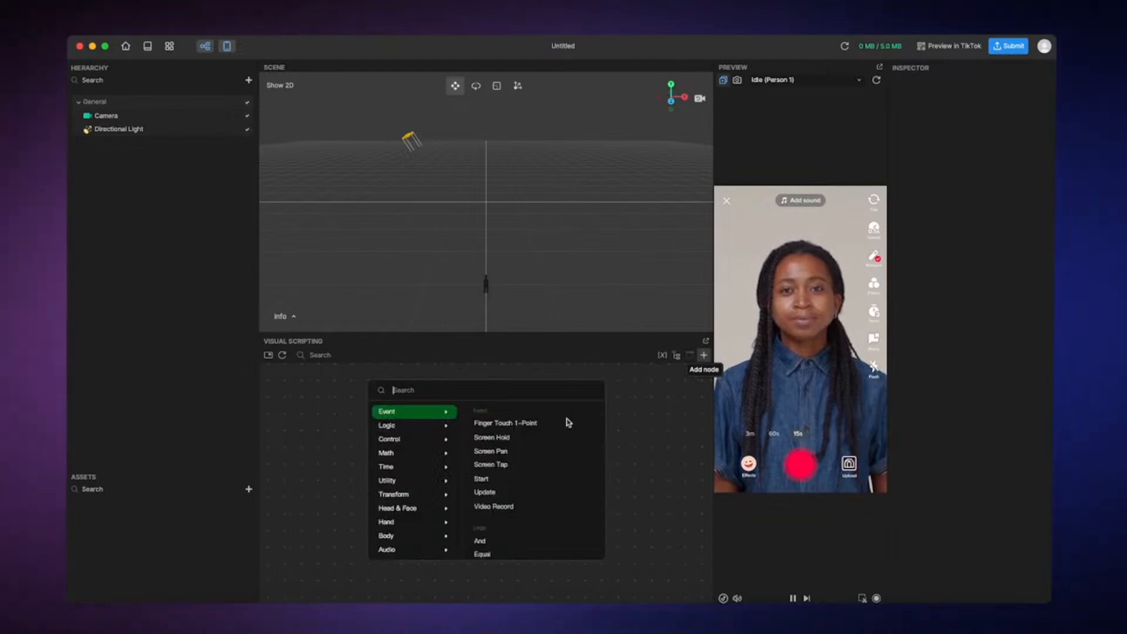
pyautogui.click(387, 480)
pyautogui.scroll(-5, 506, 482)
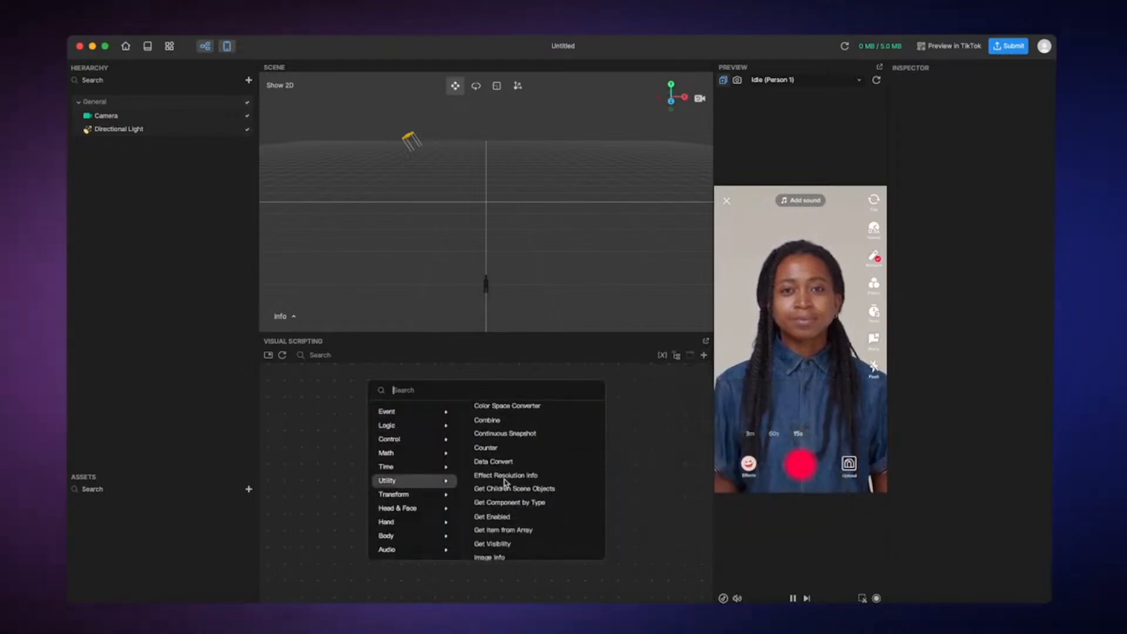
pyautogui.scroll(-8, 506, 482)
pyautogui.scroll(-15, 506, 482)
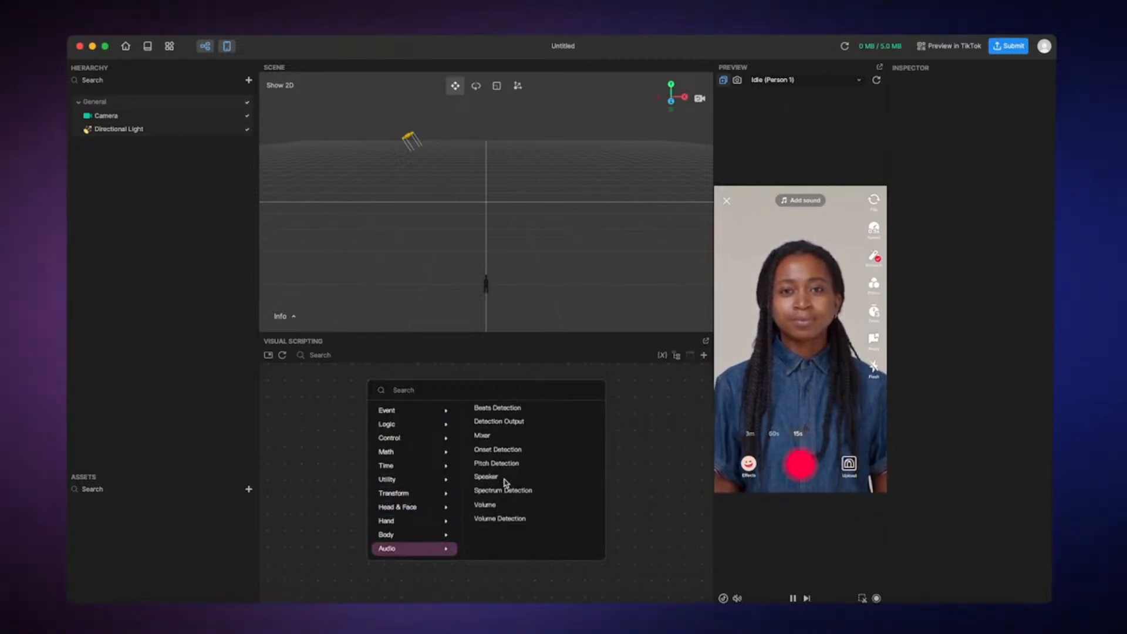
pyautogui.click(587, 572)
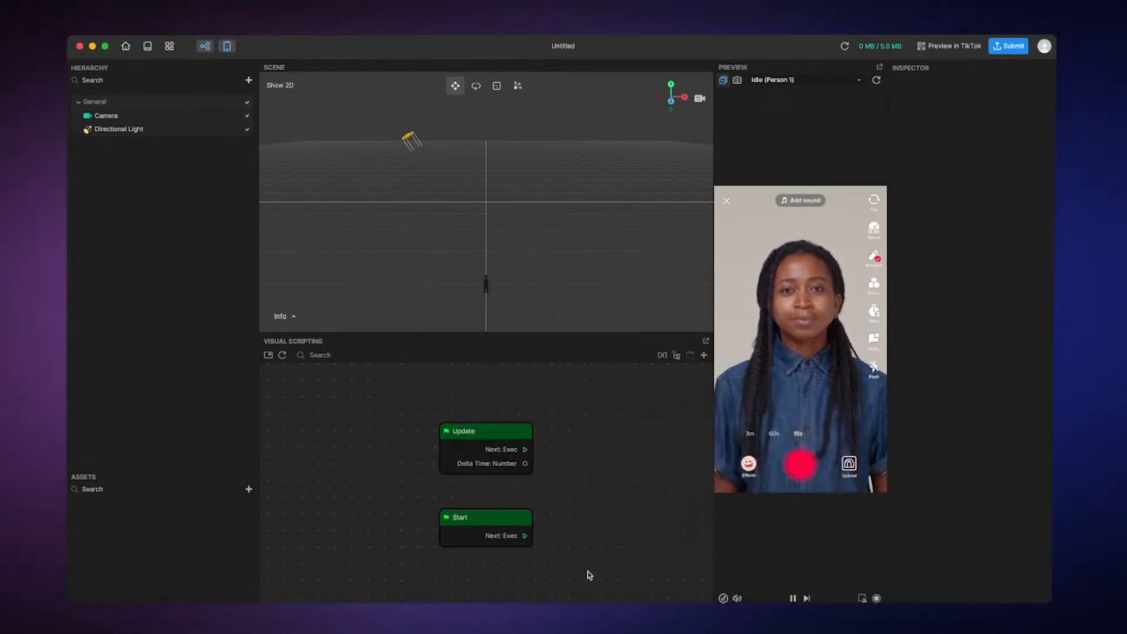
# Create a subgraph from the Update and Start nodes, inspect its contents and return to the main graph
pyautogui.moveTo(587, 572); pyautogui.dragTo(444, 422)
pyautogui.rightClick(491, 438)
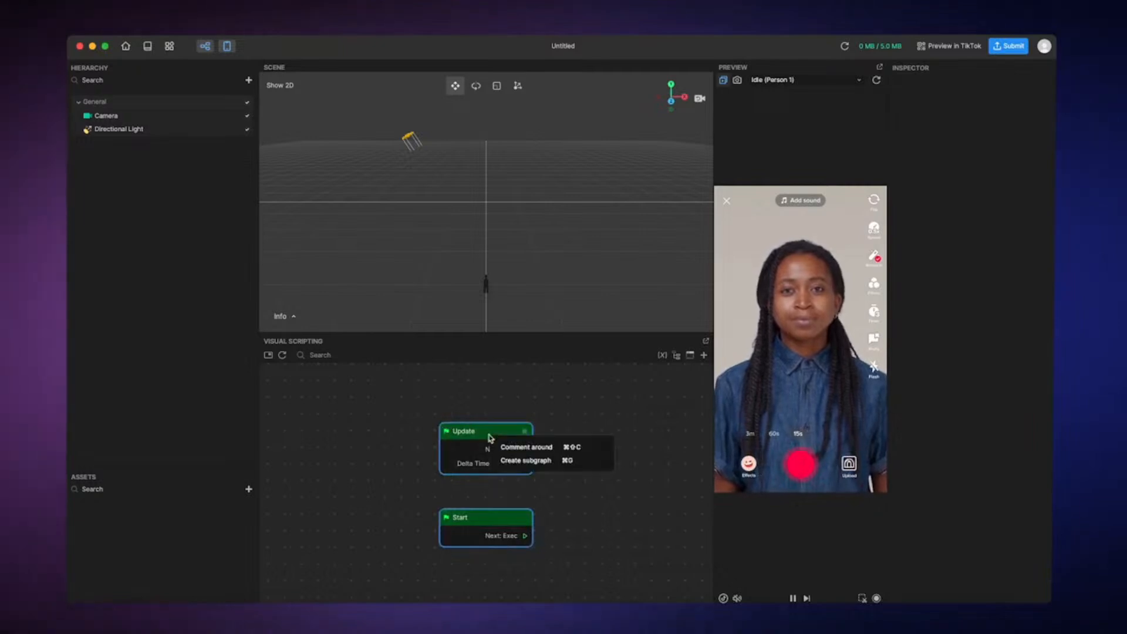
pyautogui.click(513, 462)
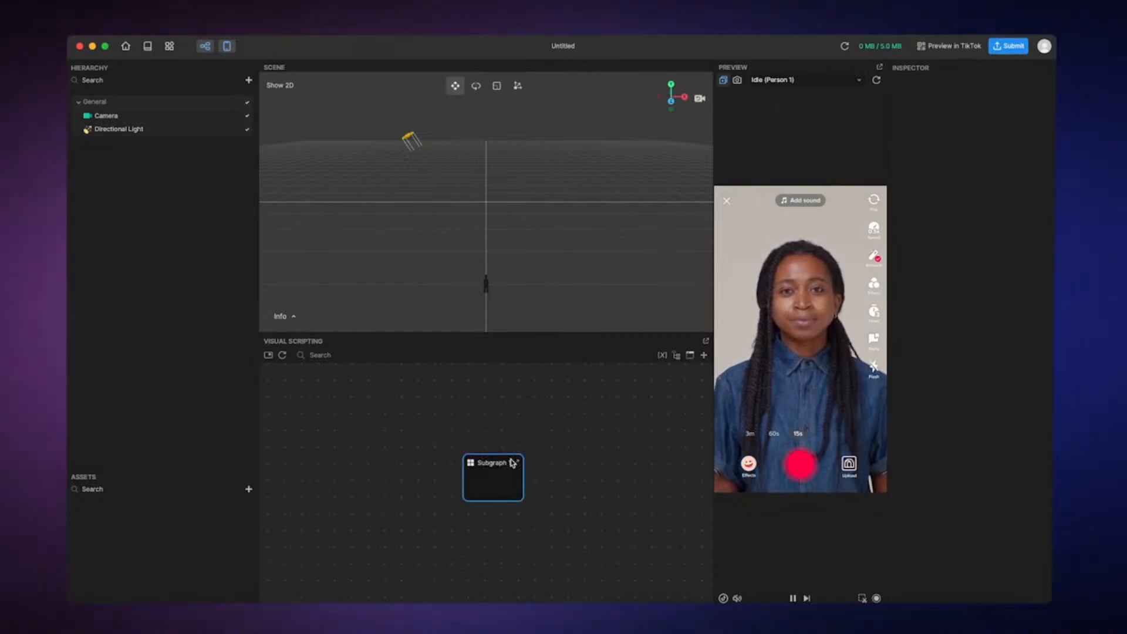
pyautogui.doubleClick(503, 476)
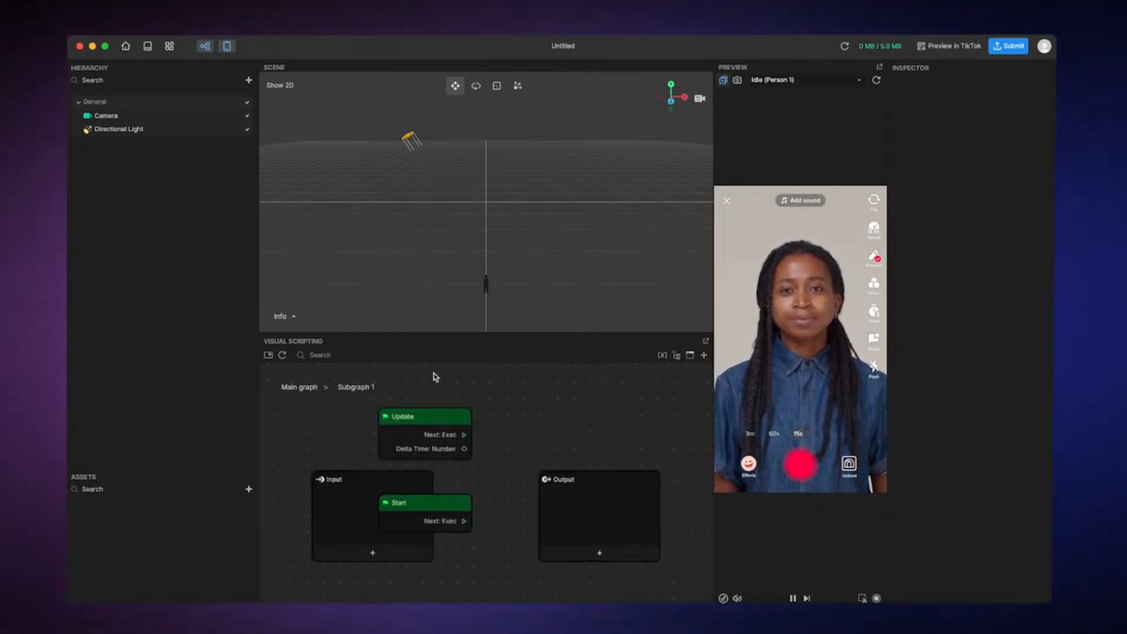
pyautogui.click(303, 388)
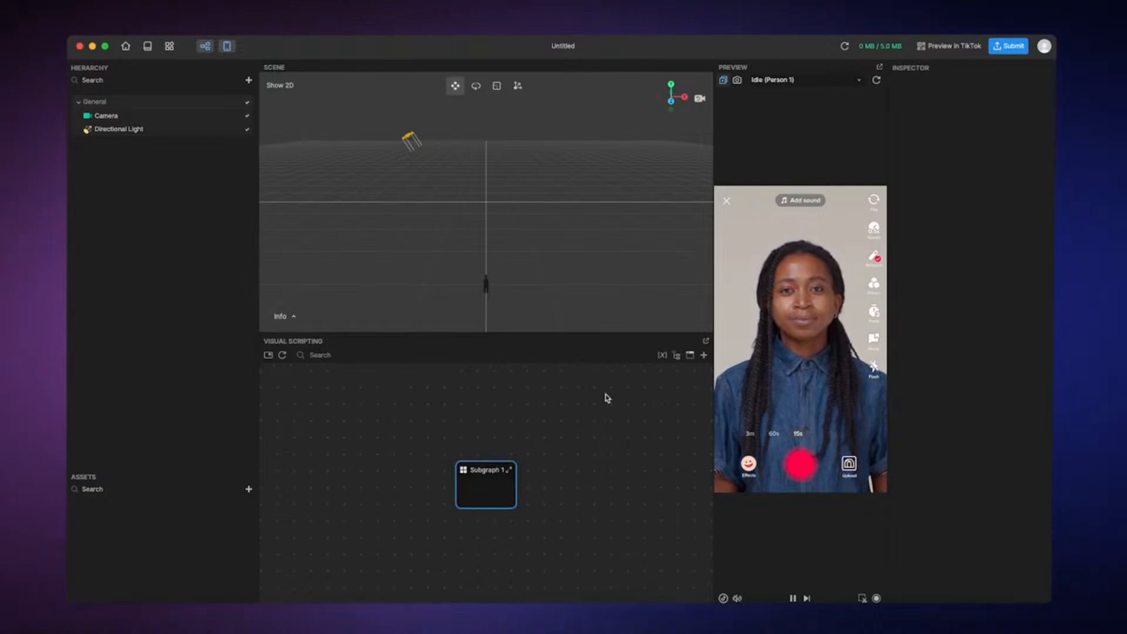
# Review the graph's list of subgraphs and ungroup Subgraph 1 into its original nodes
pyautogui.click(676, 355)
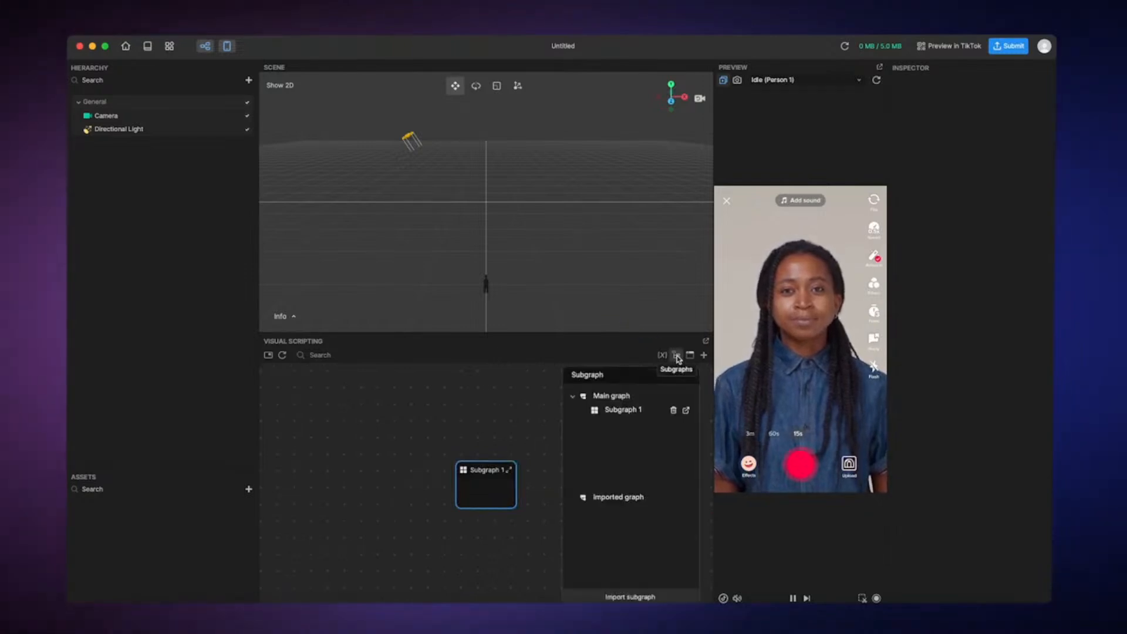
pyautogui.click(654, 401)
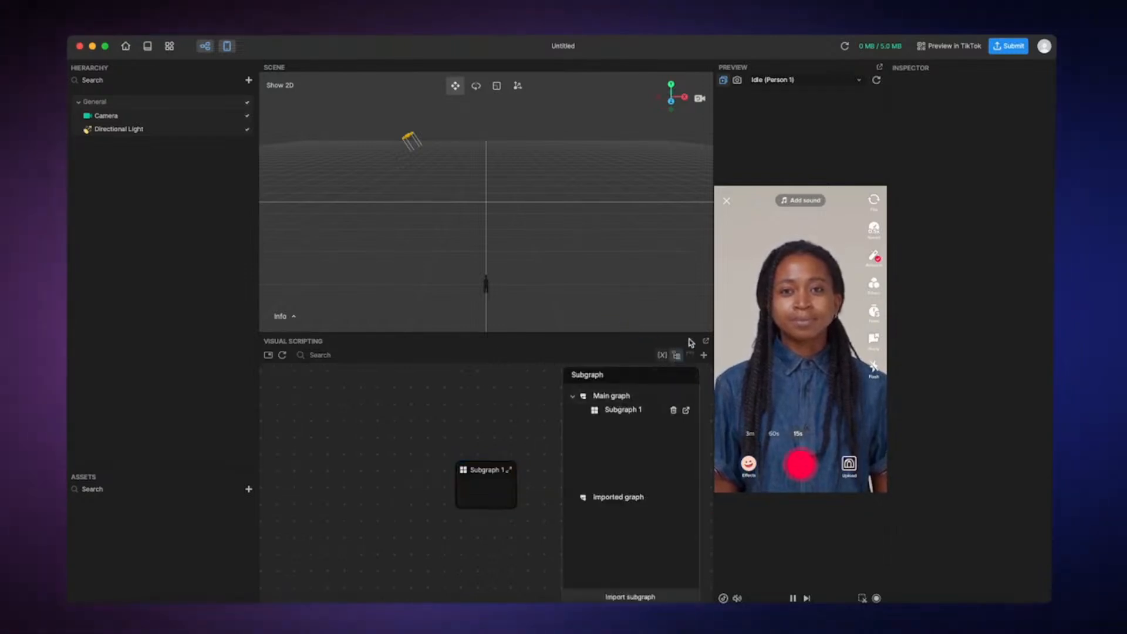
pyautogui.click(676, 355)
pyautogui.rightClick(495, 485)
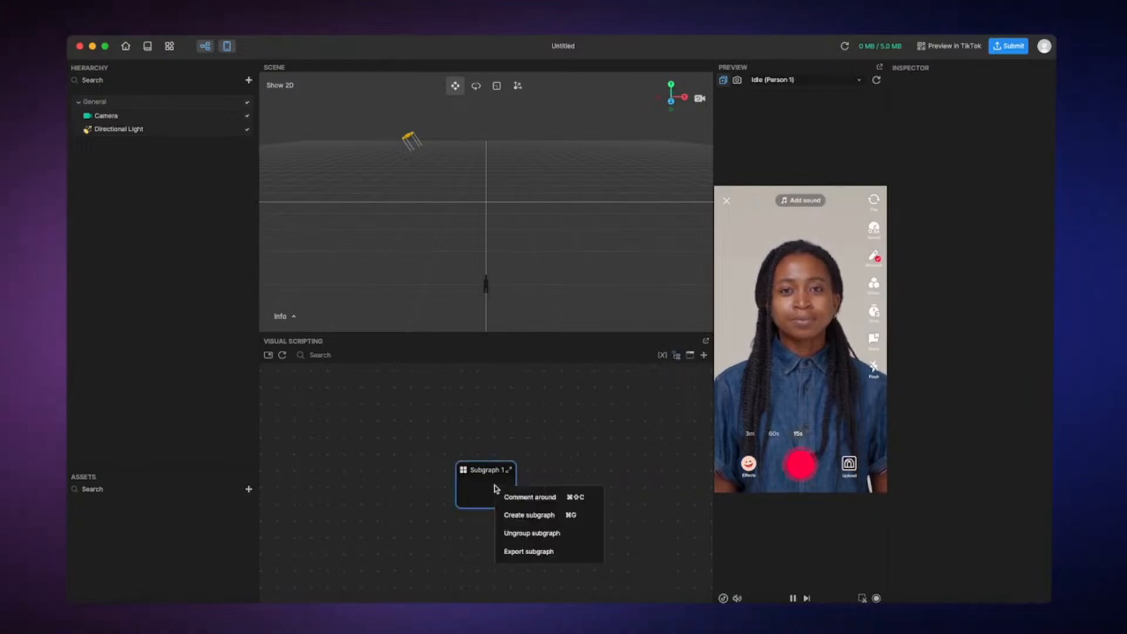
pyautogui.click(512, 532)
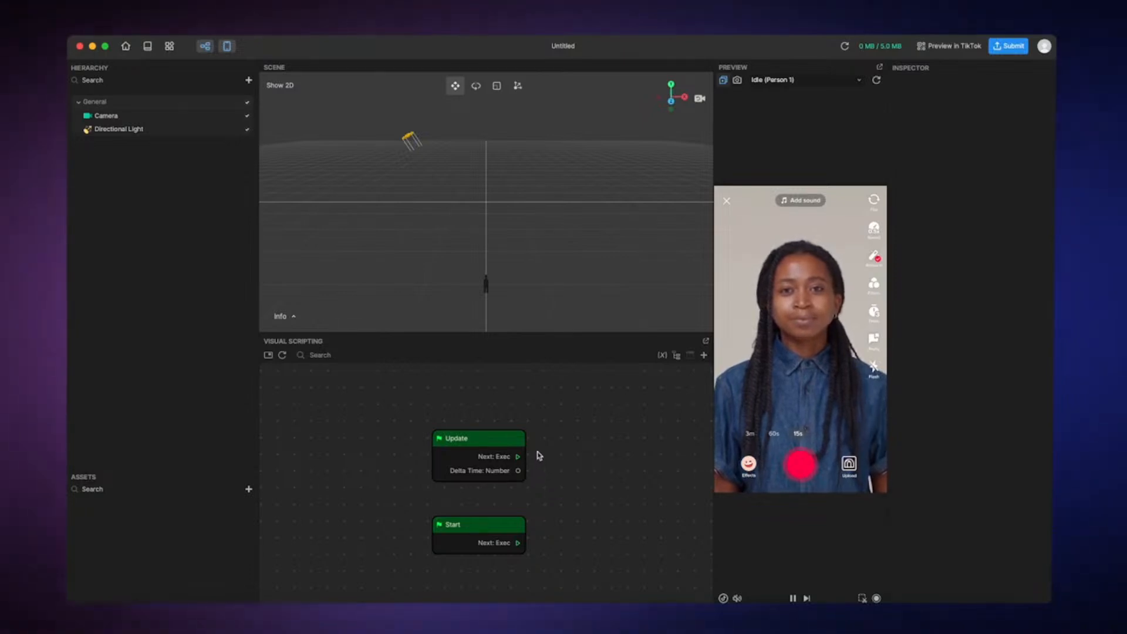
# Add a comment around the Update and Start nodes and open the comment's title for editing
pyautogui.moveTo(412, 429); pyautogui.dragTo(550, 576)
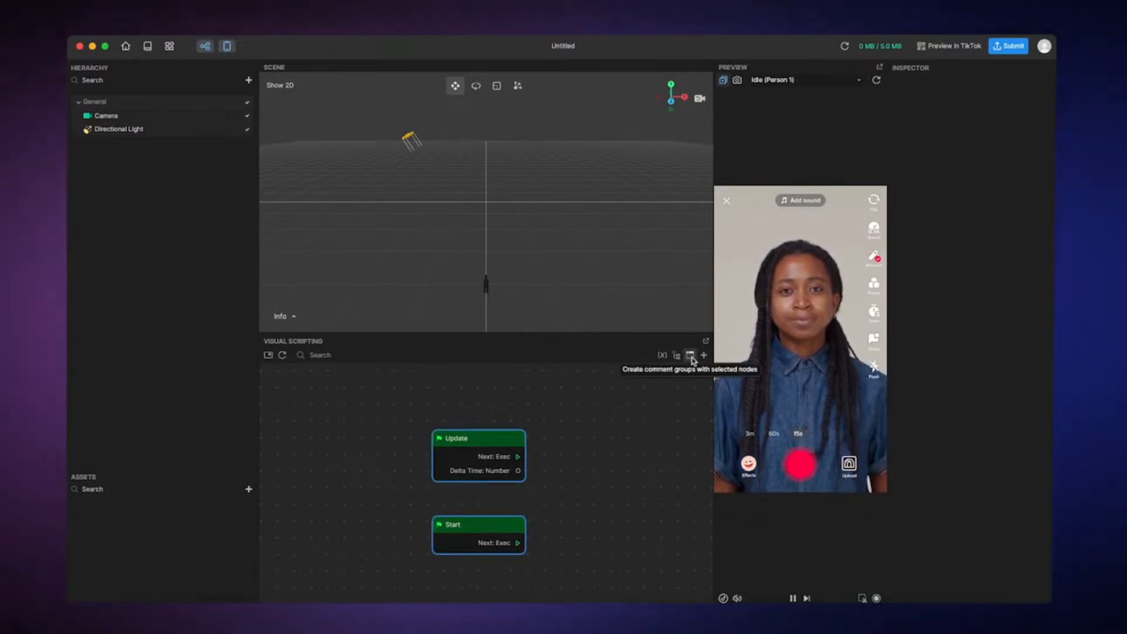
pyautogui.rightClick(496, 448)
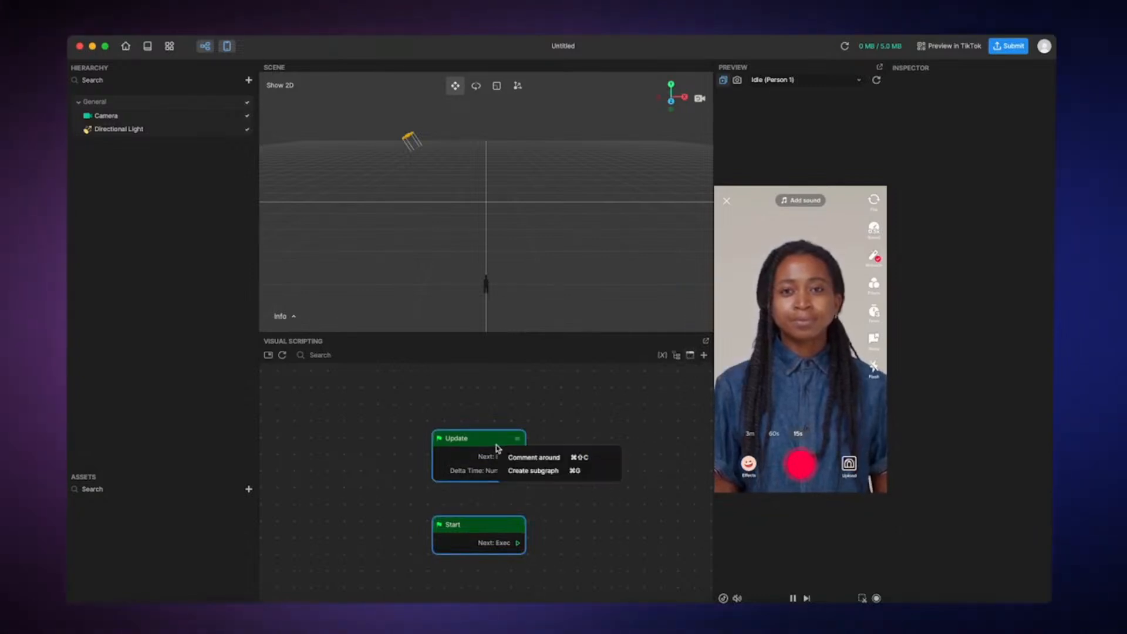
pyautogui.click(532, 457)
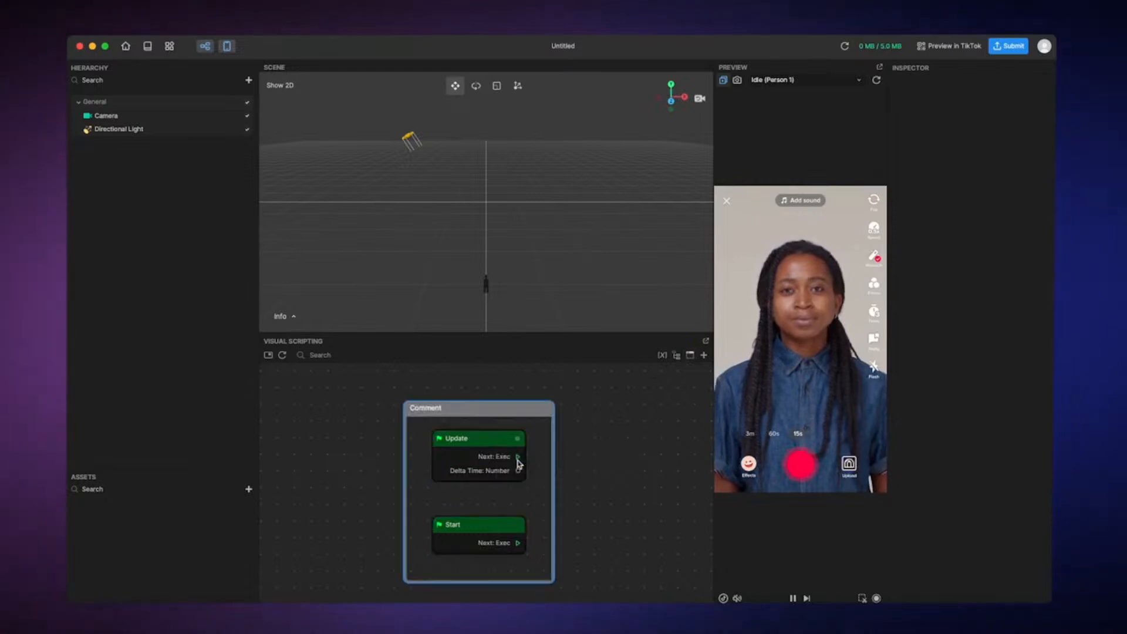
pyautogui.doubleClick(441, 413)
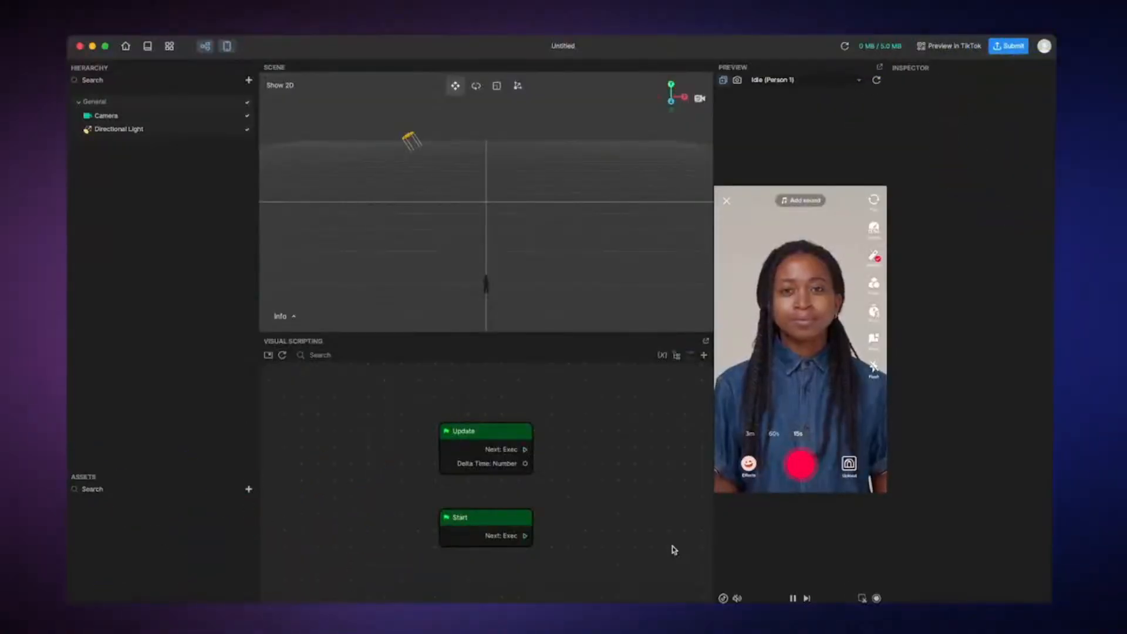
# Add a variable to the graph and review its name, type and container options, keeping Number and Single
pyautogui.click(661, 356)
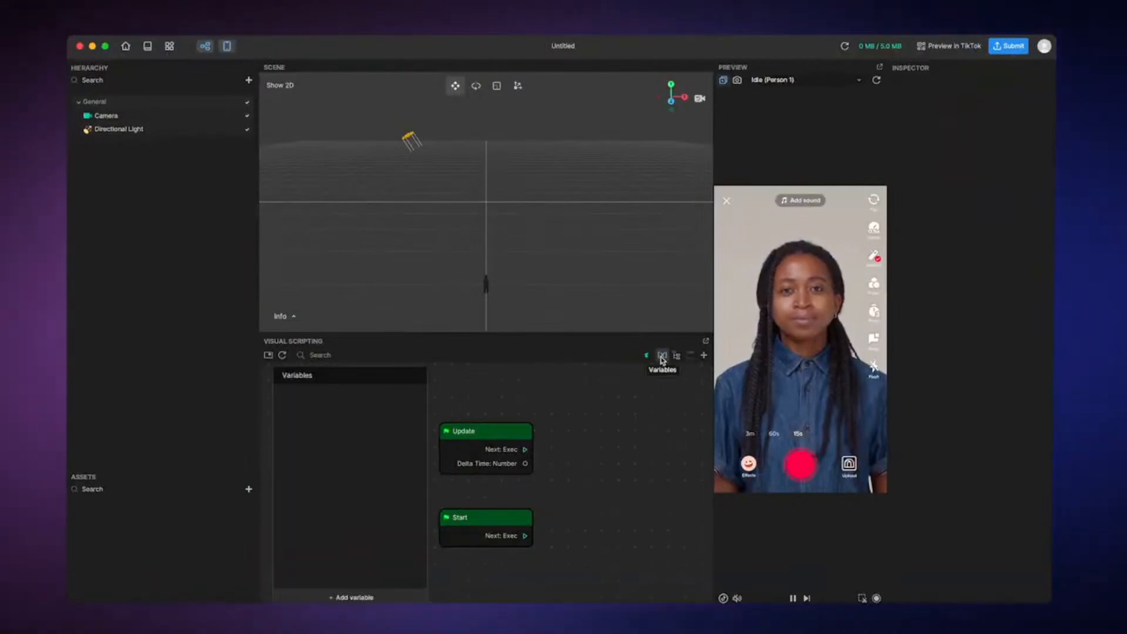
pyautogui.click(375, 596)
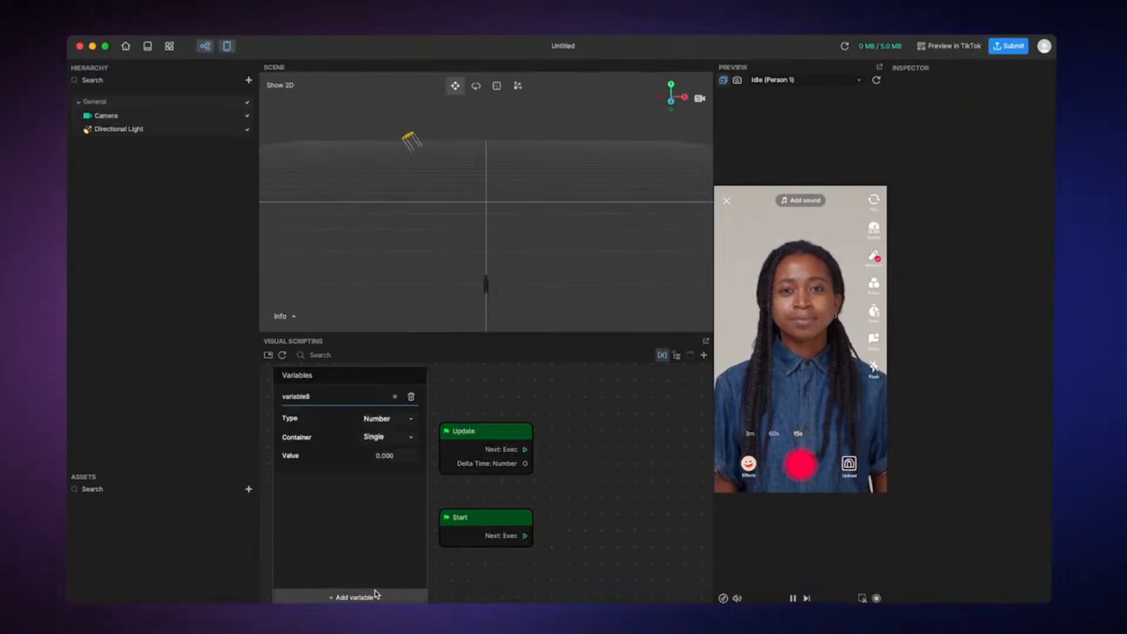
pyautogui.doubleClick(339, 399)
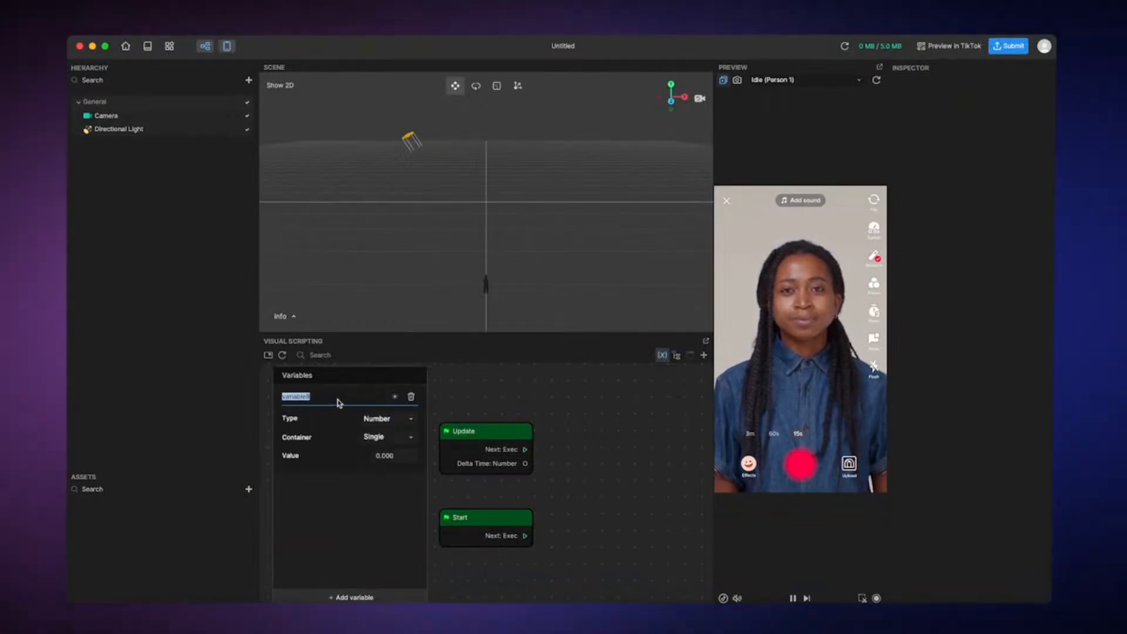
pyautogui.click(379, 418)
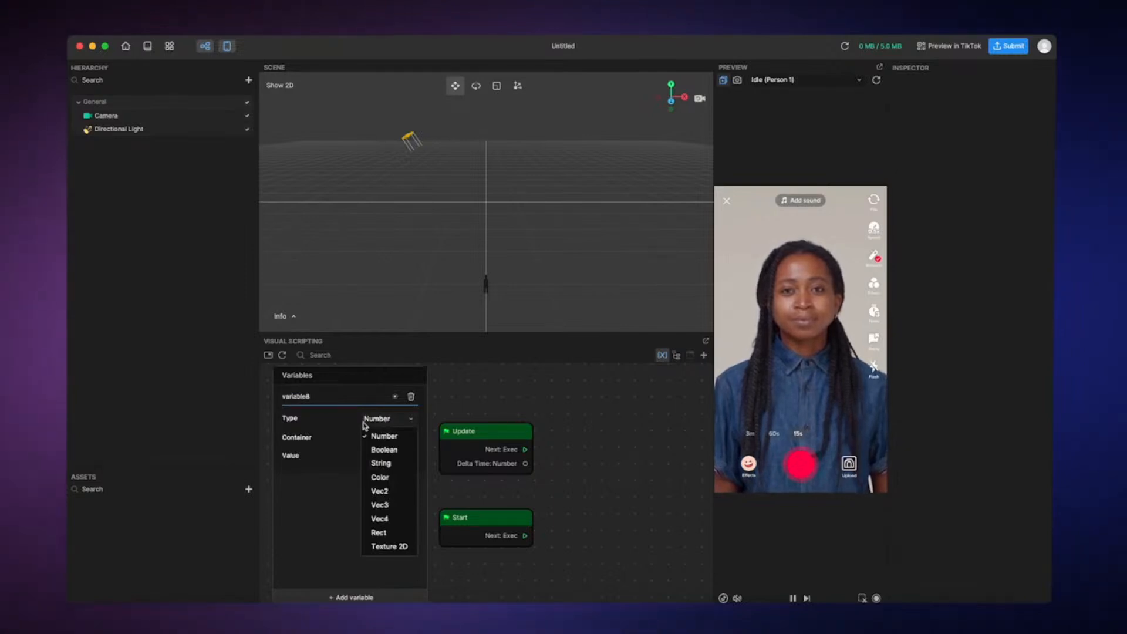
pyautogui.click(358, 436)
pyautogui.click(371, 437)
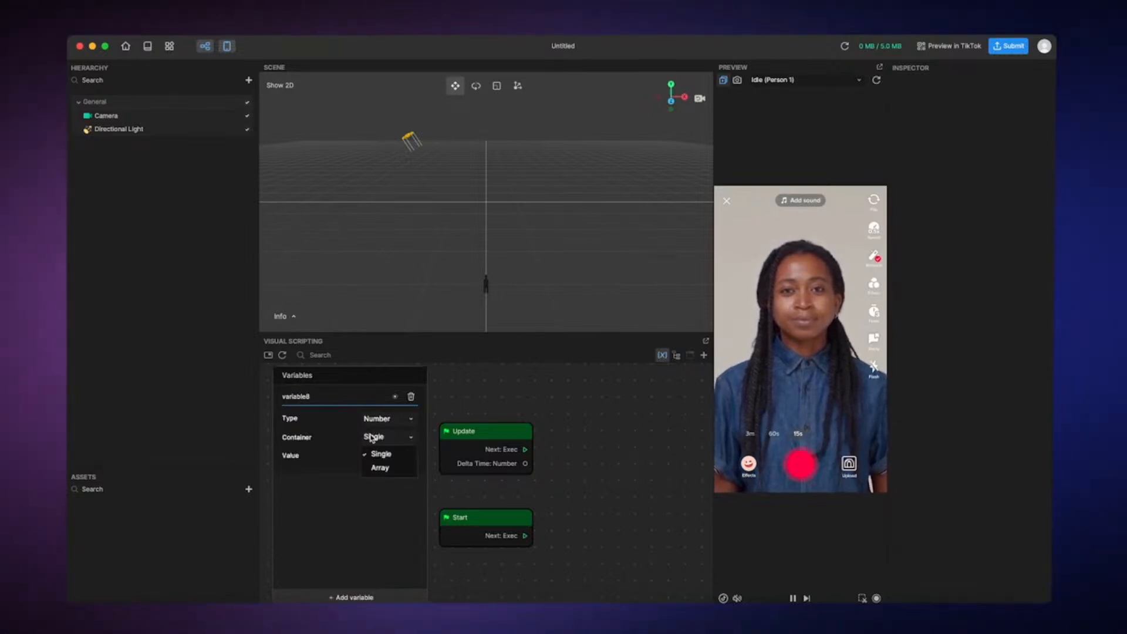
pyautogui.click(372, 438)
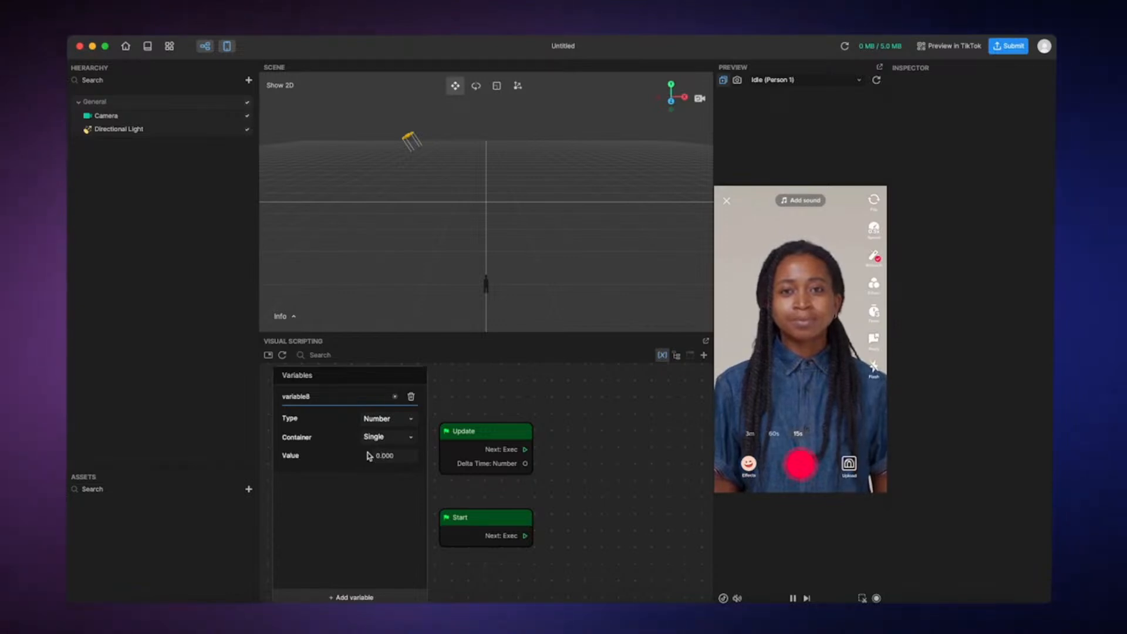
# Create a Get variable node and a Set variable node from the new variable, and move the Set node clear of the others
pyautogui.click(394, 399)
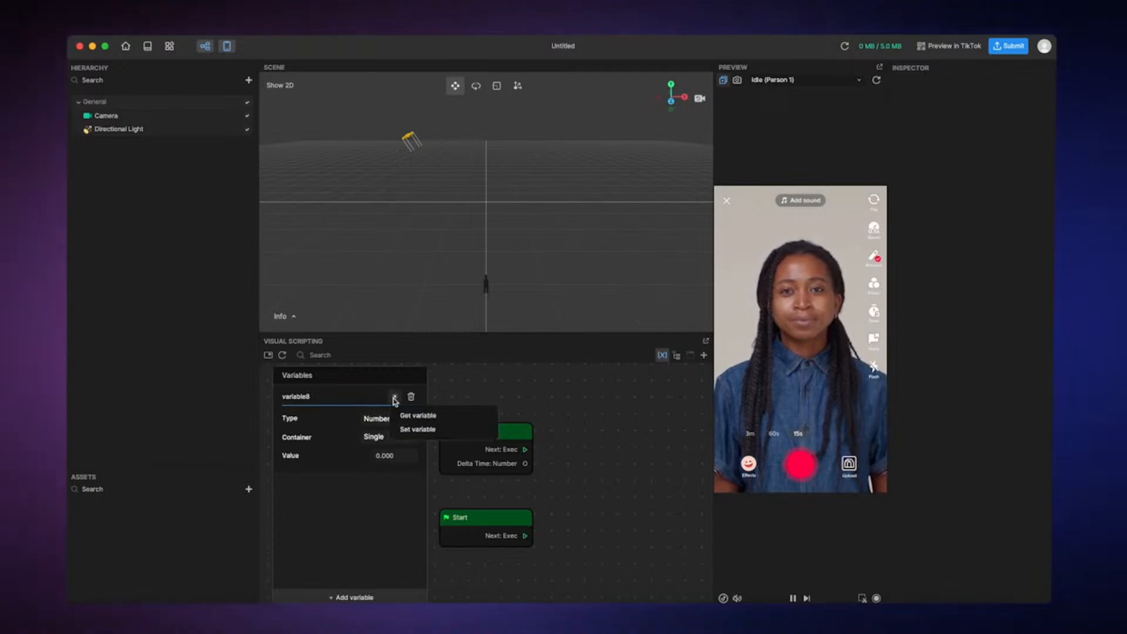
pyautogui.click(402, 418)
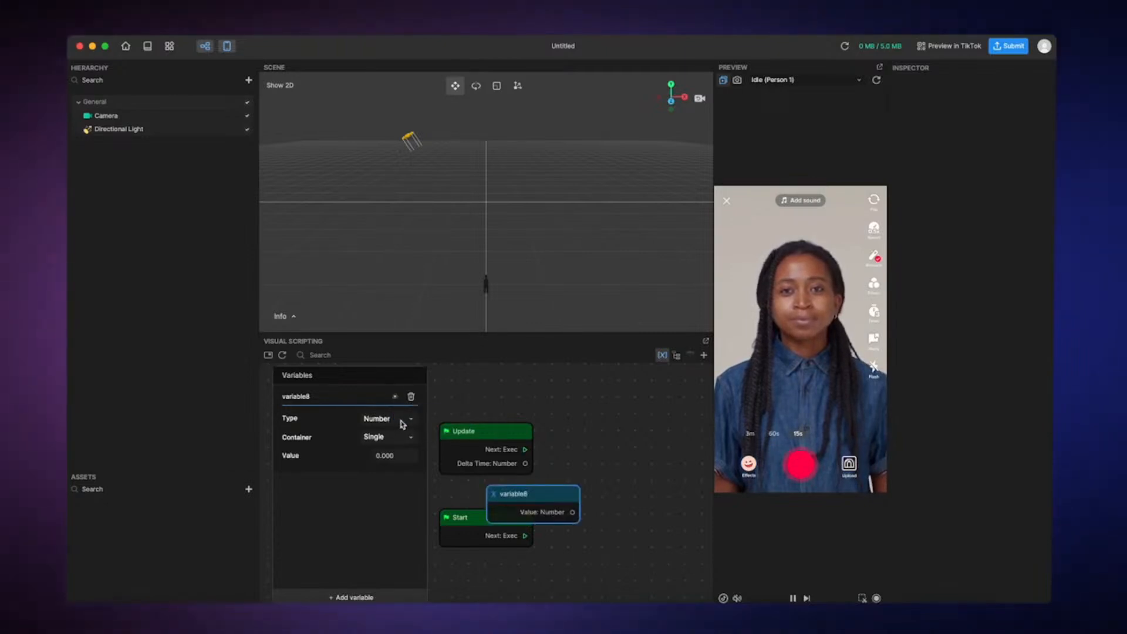
pyautogui.click(394, 396)
pyautogui.click(405, 428)
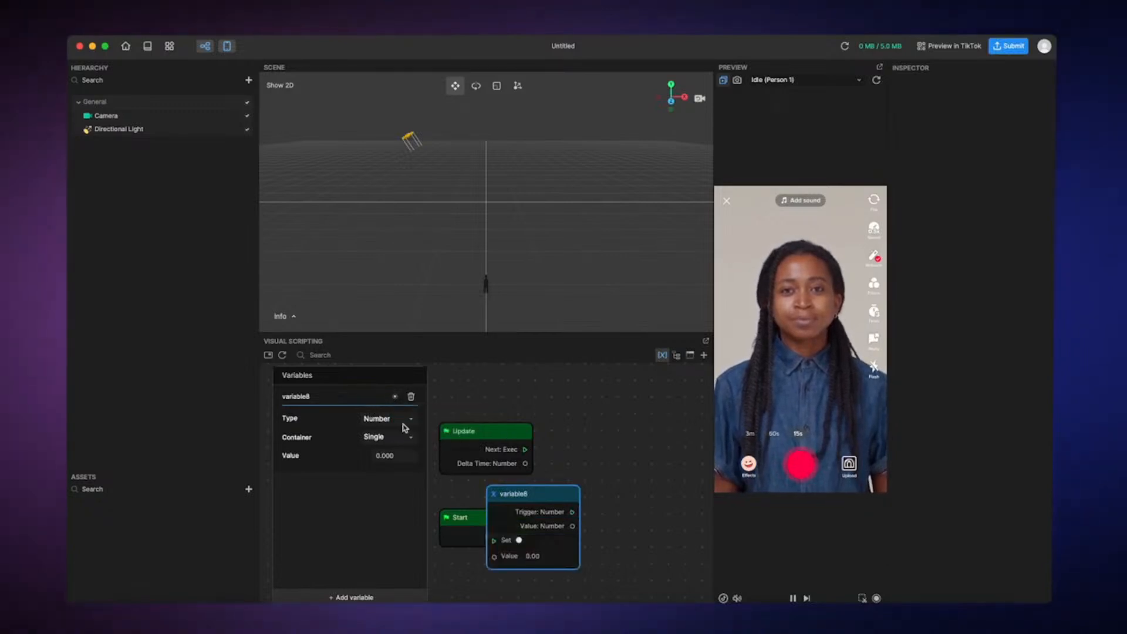
pyautogui.moveTo(552, 494); pyautogui.dragTo(645, 432)
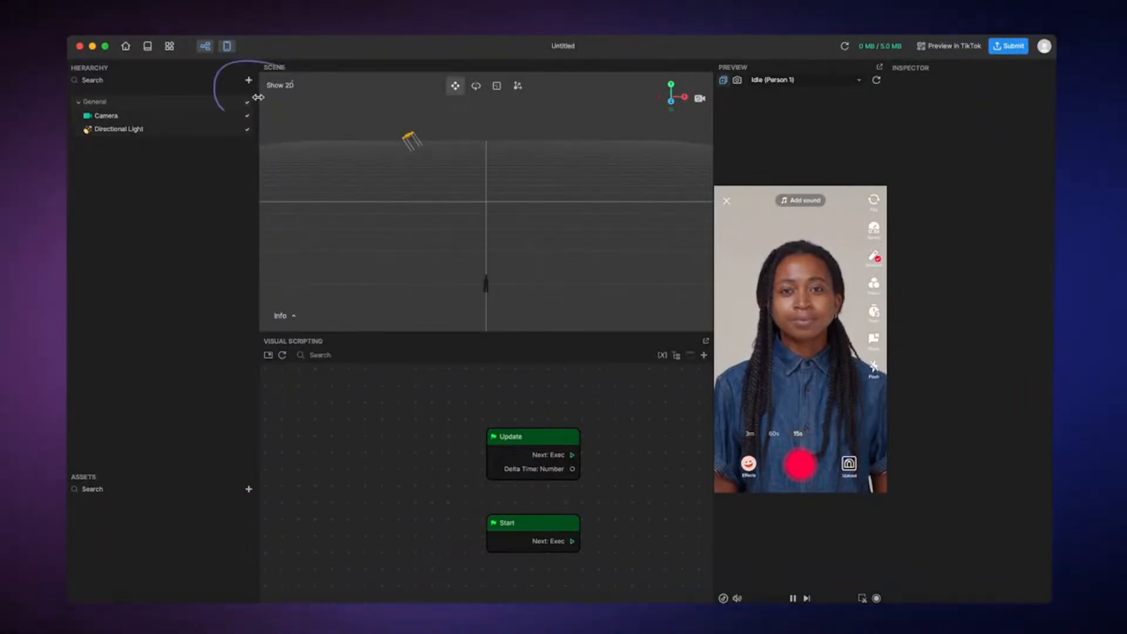
# Add a 3D cube to the scene and move it down to about X -0.76, Y -7.16, Z 2.56
pyautogui.click(249, 81)
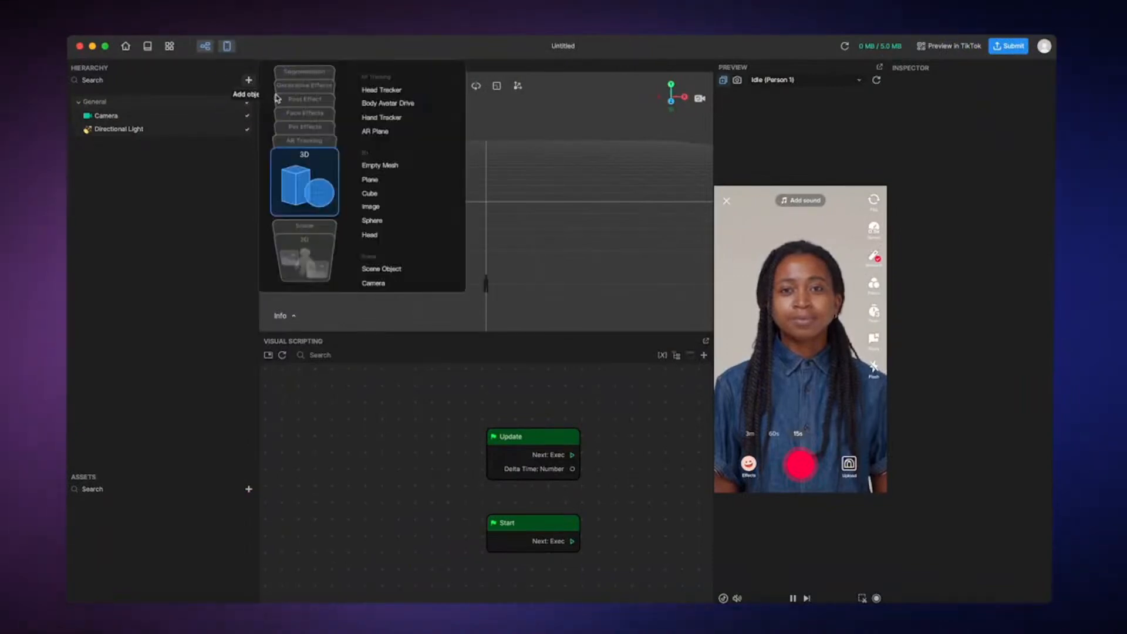
pyautogui.click(374, 198)
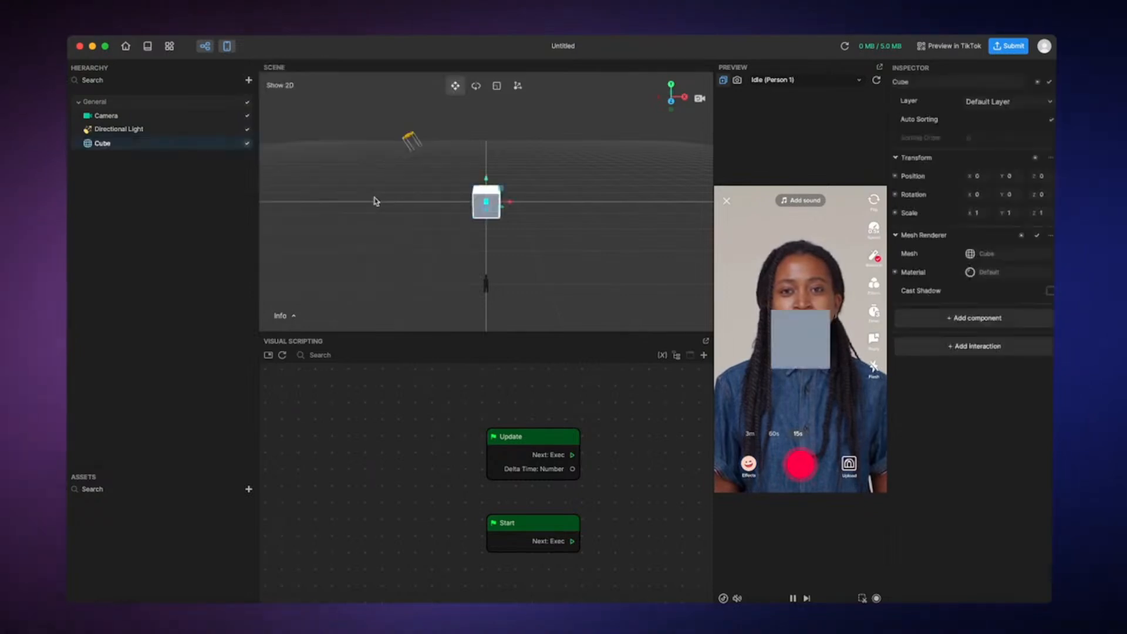
pyautogui.moveTo(488, 209); pyautogui.dragTo(485, 229)
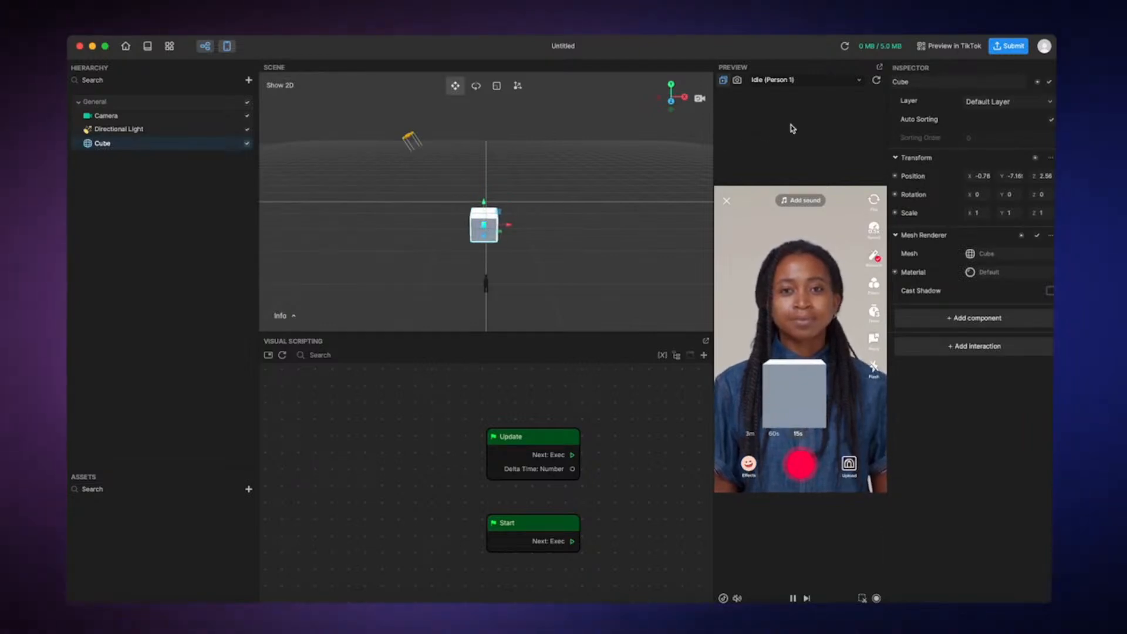
# Switch the preview media to the face clip Mouth Open (Person 1)
pyautogui.click(817, 86)
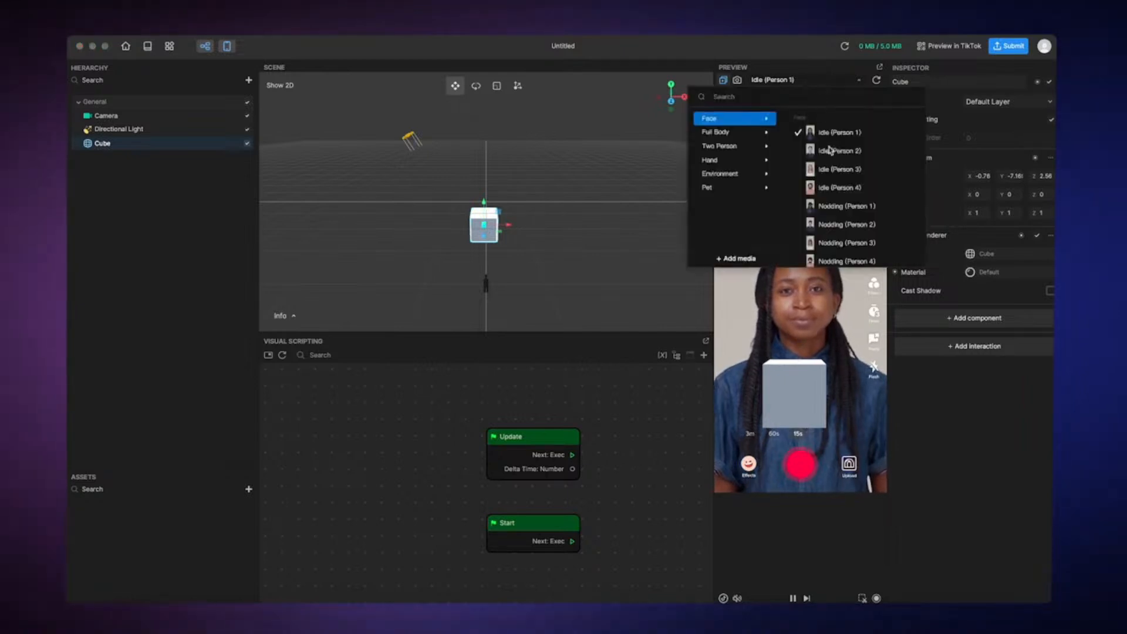
pyautogui.scroll(-3, 830, 170)
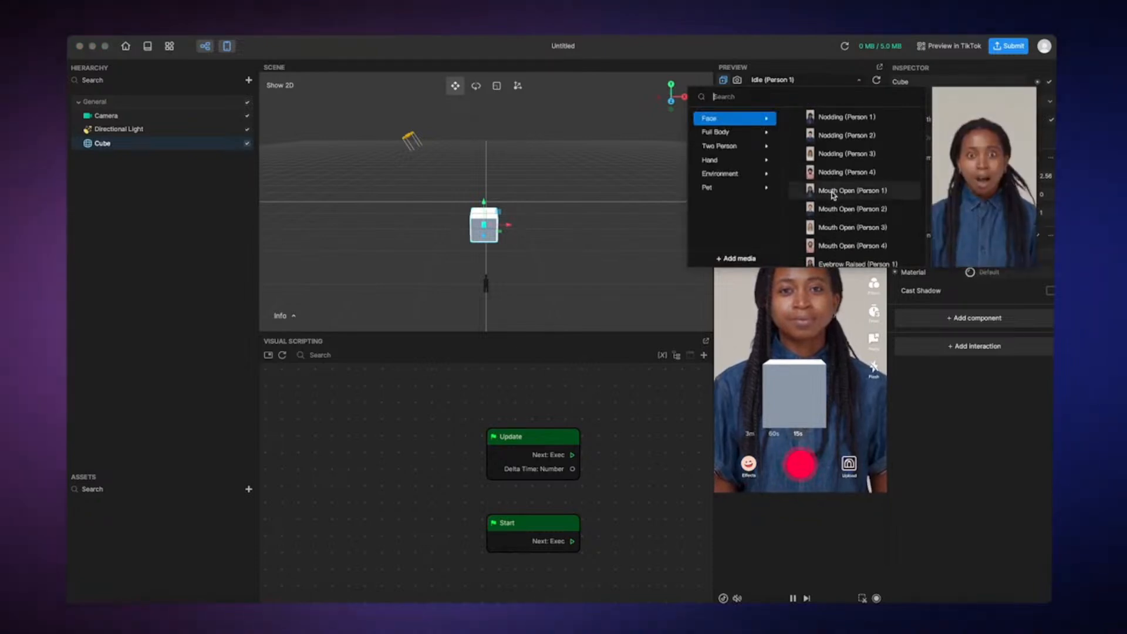
pyautogui.click(831, 191)
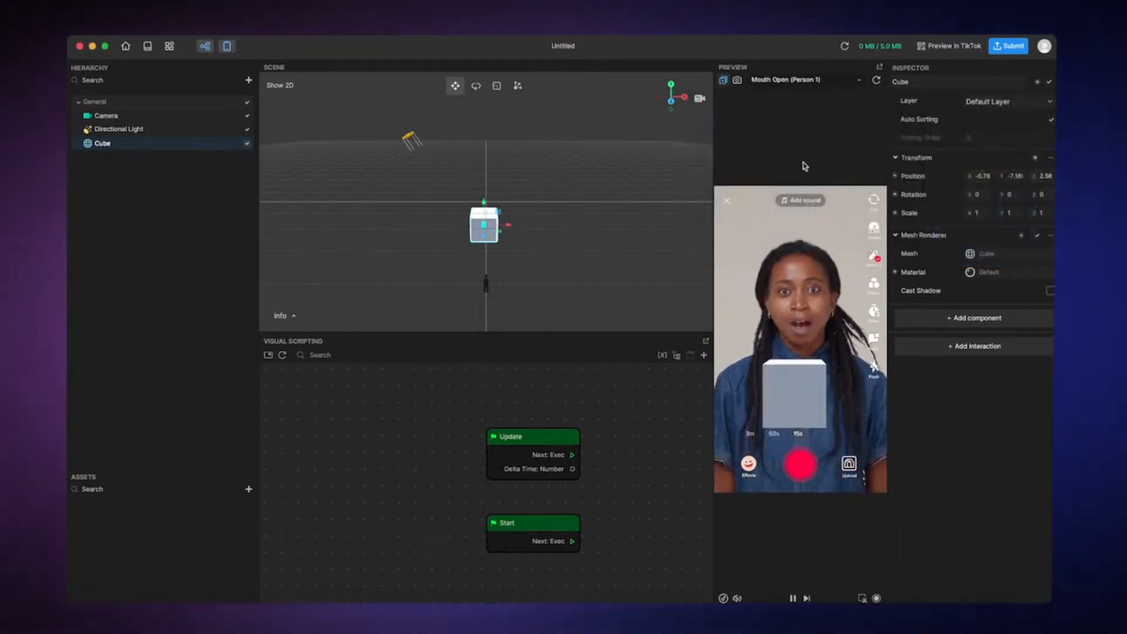
# Add a Facial Movement Detection node on the graph's left side and set its Facial Movement to Mouth Open
pyautogui.rightClick(574, 400)
pyautogui.click(590, 406)
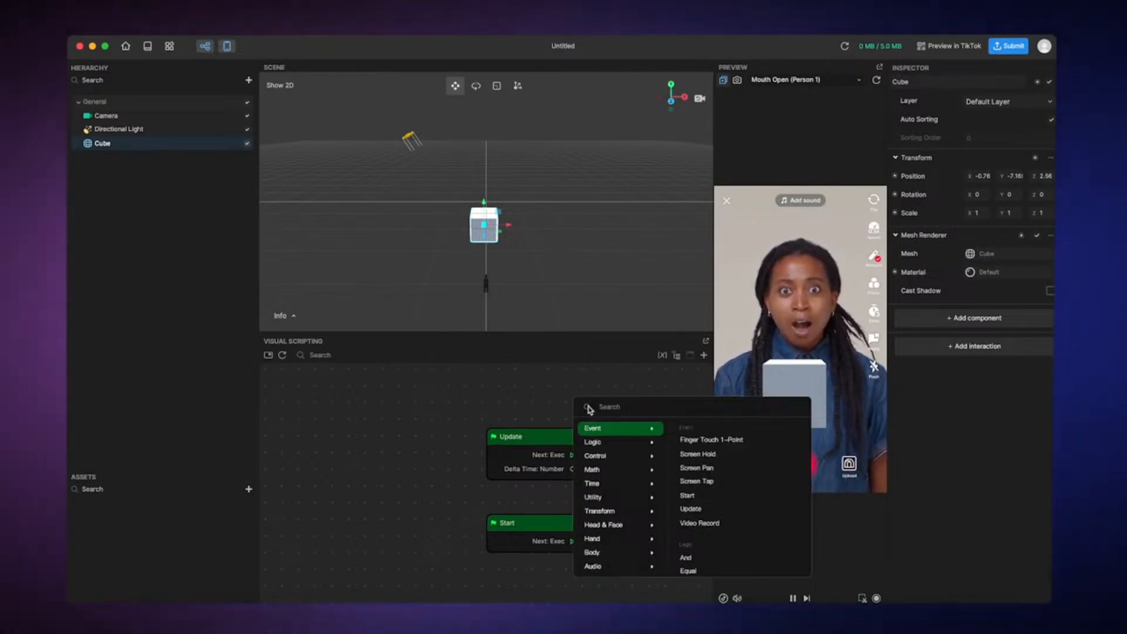
pyautogui.write('facial')
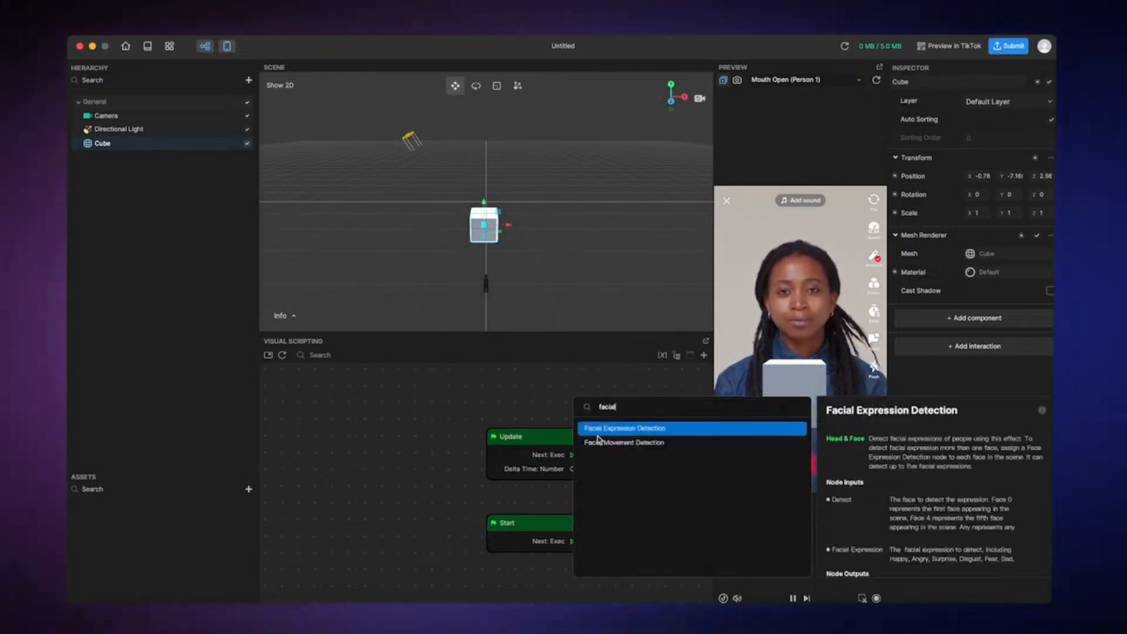
pyautogui.click(600, 444)
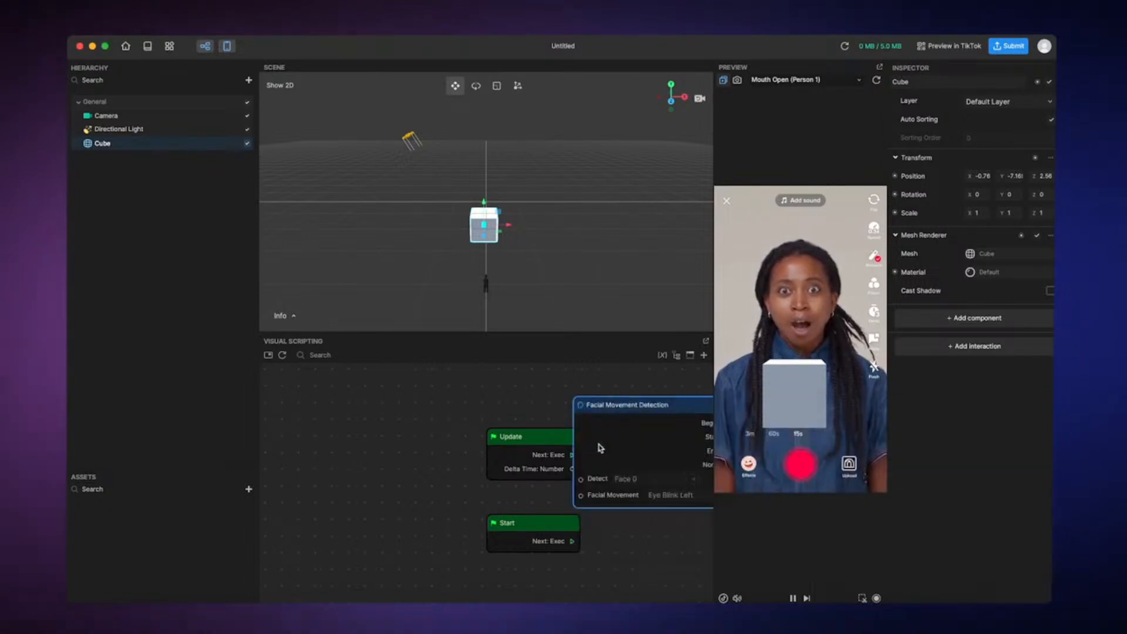
pyautogui.moveTo(679, 407); pyautogui.dragTo(416, 400)
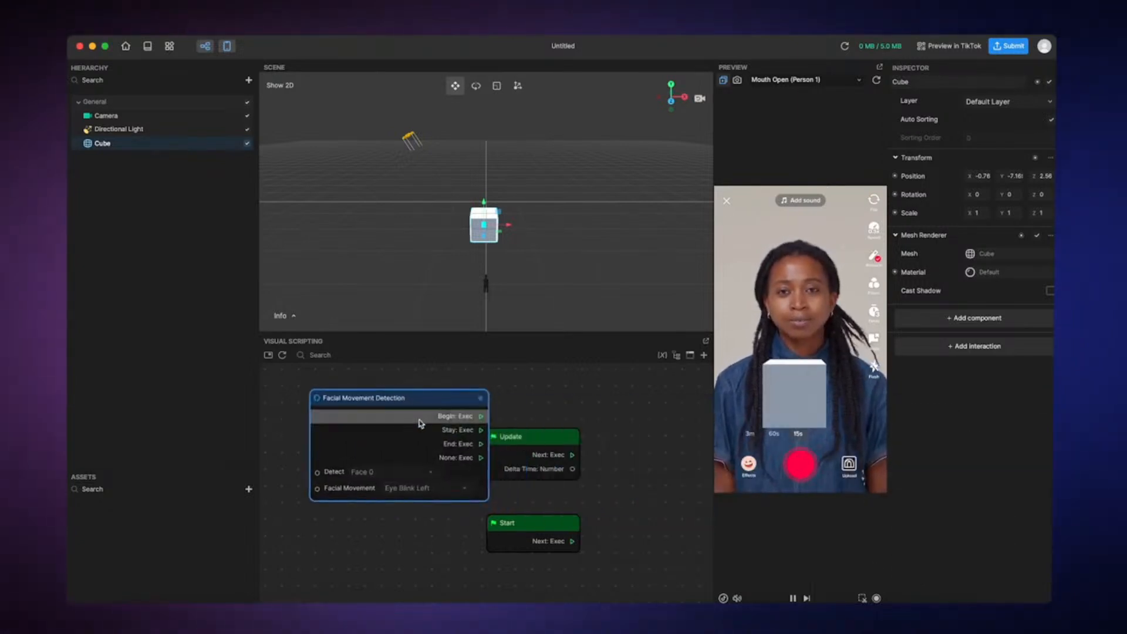
pyautogui.click(435, 493)
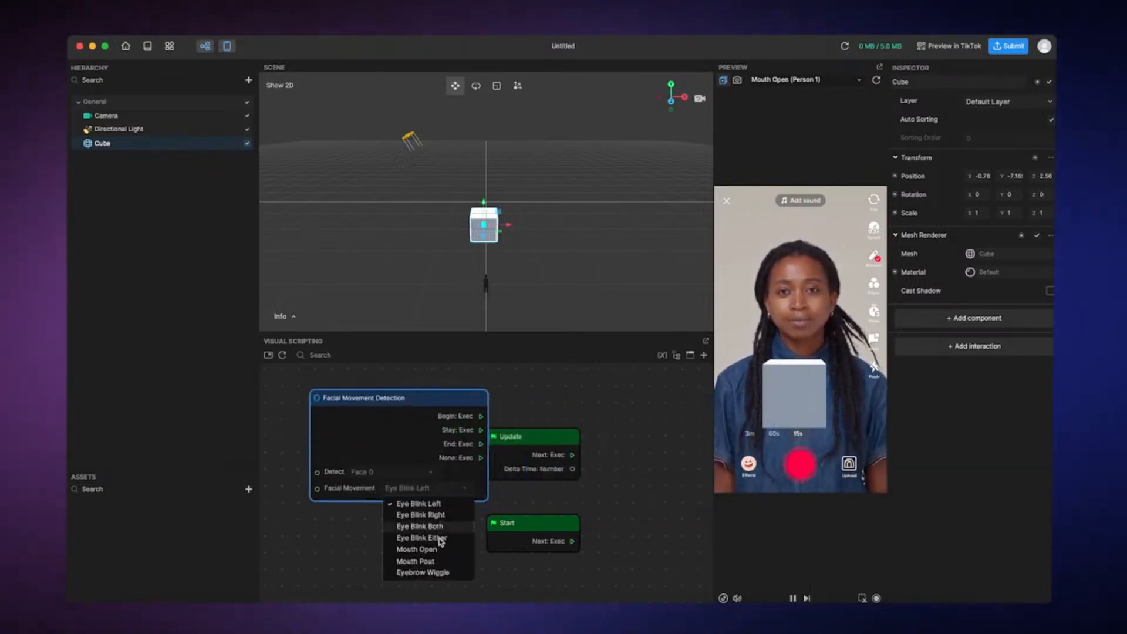
pyautogui.click(437, 556)
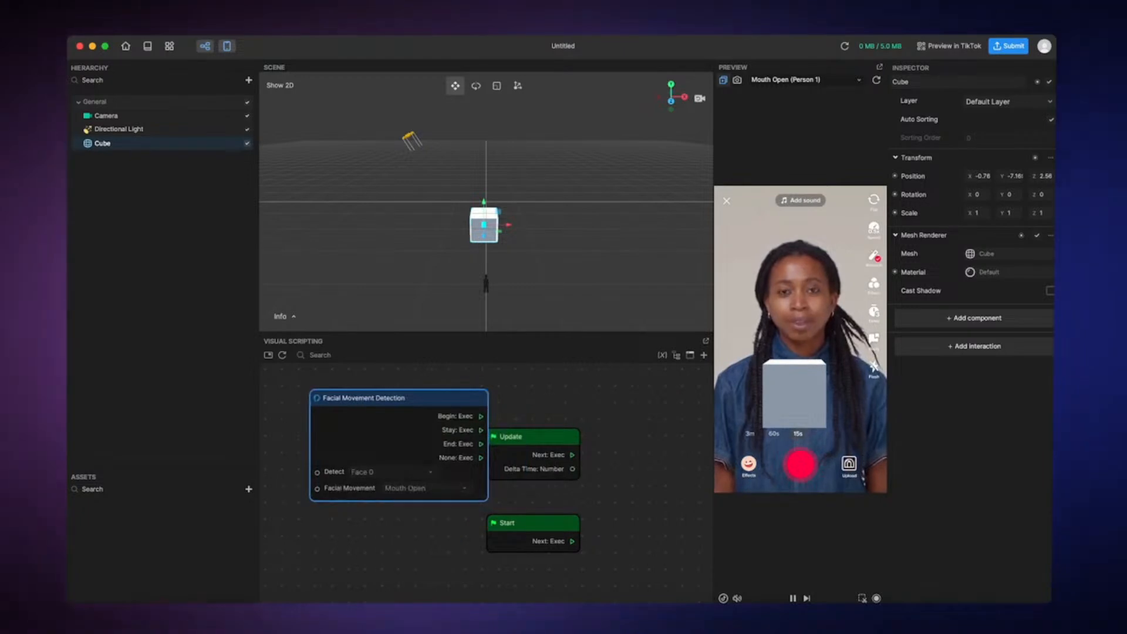
# Delete the Update and Start nodes from the graph
pyautogui.click(541, 413)
pyautogui.moveTo(541, 418); pyautogui.dragTo(540, 548)
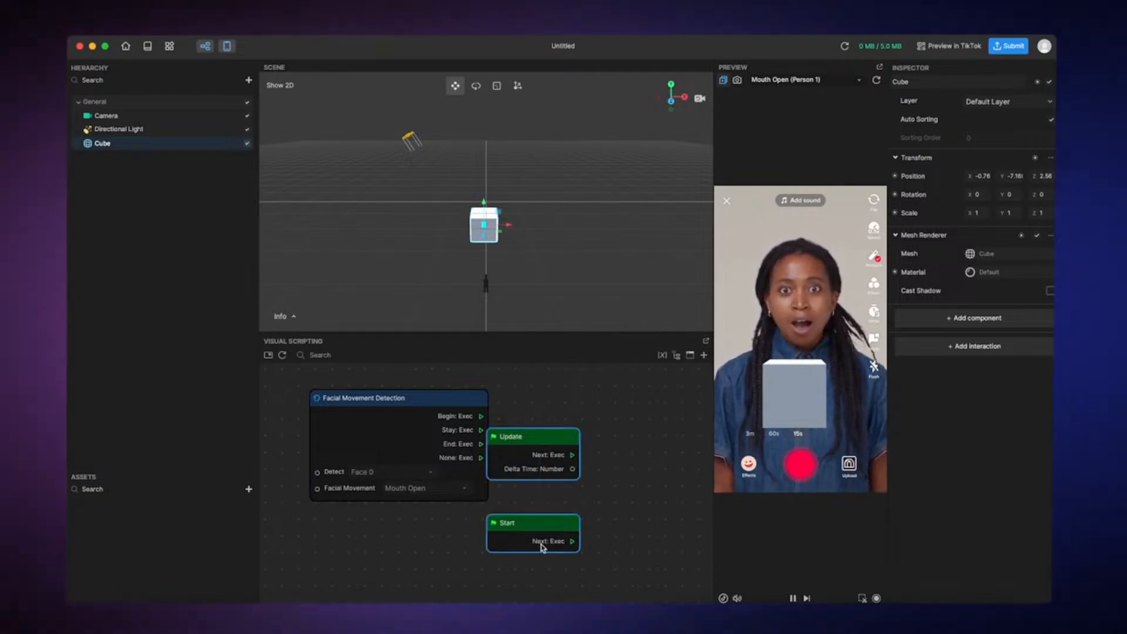
pyautogui.press('Delete')
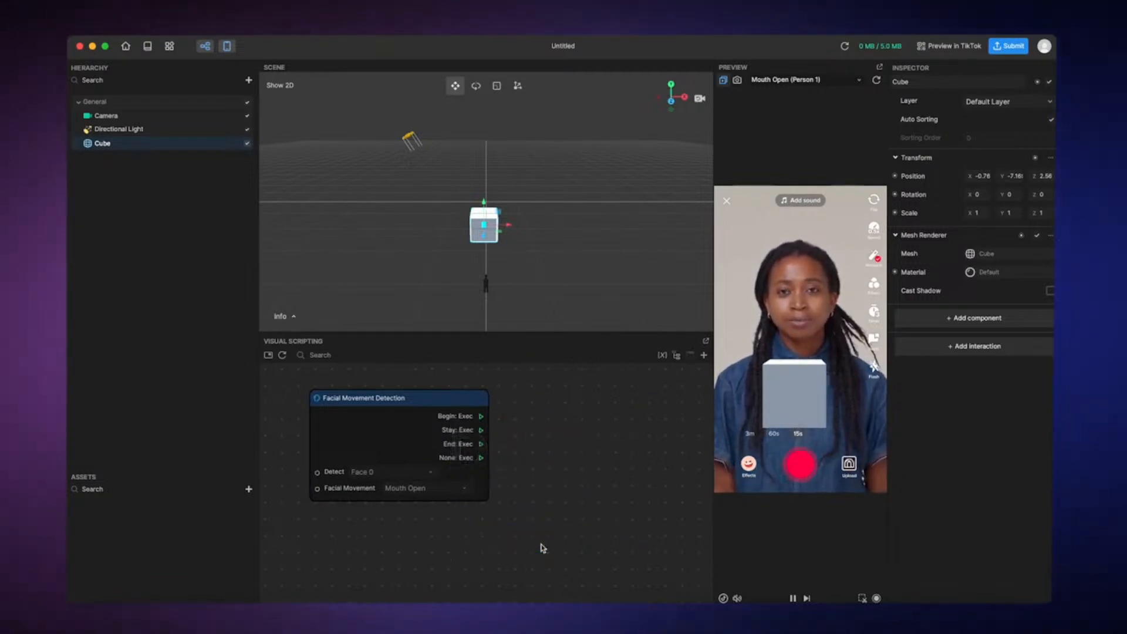
# Add a Set Visibility node and place it just right of the Facial Movement Detection node
pyautogui.rightClick(541, 548)
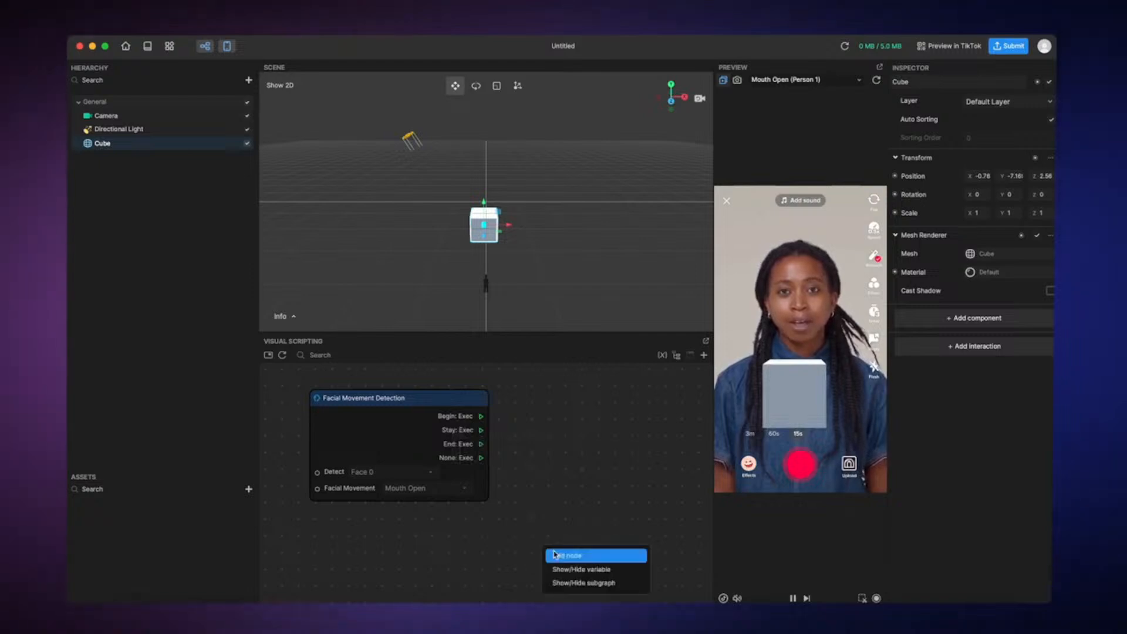
pyautogui.click(555, 554)
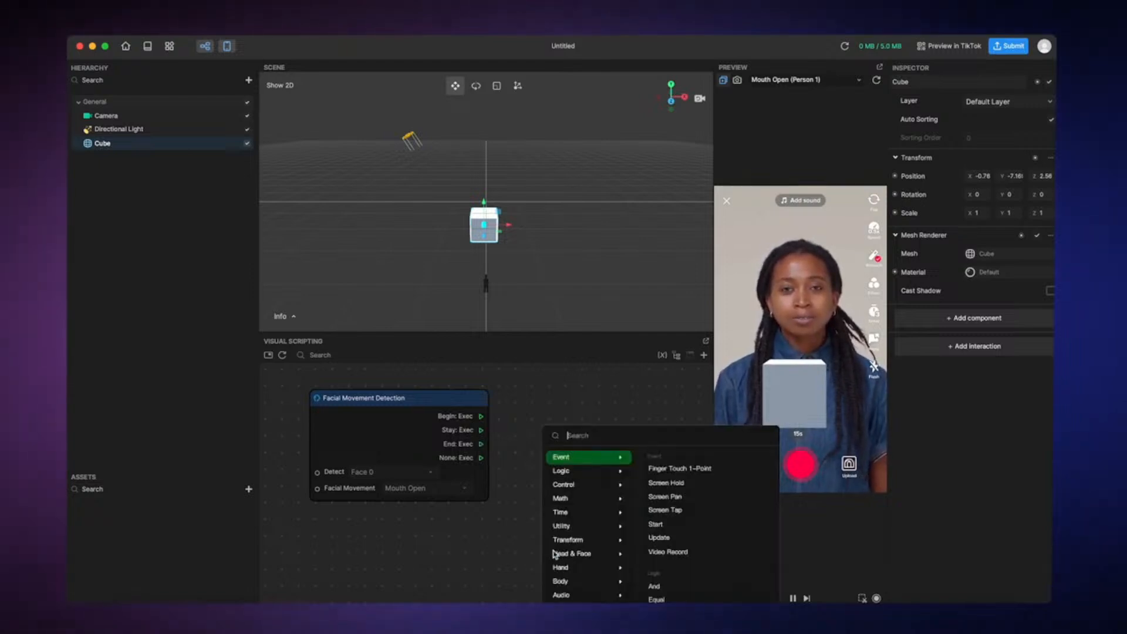
pyautogui.write('set v')
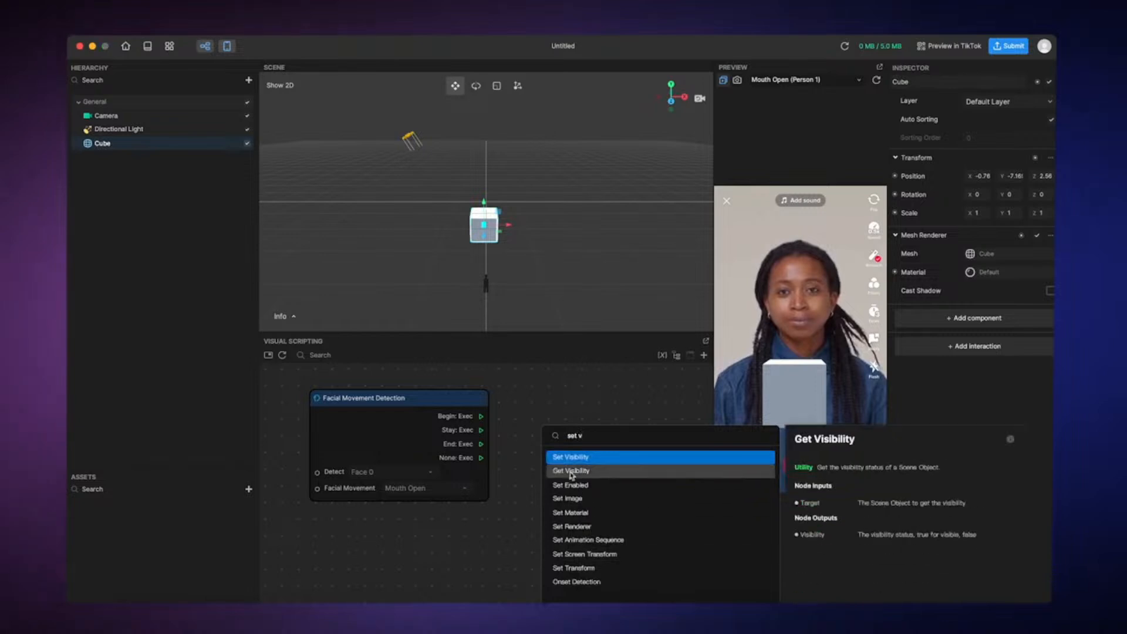
pyautogui.click(571, 457)
pyautogui.moveTo(607, 549); pyautogui.dragTo(587, 407)
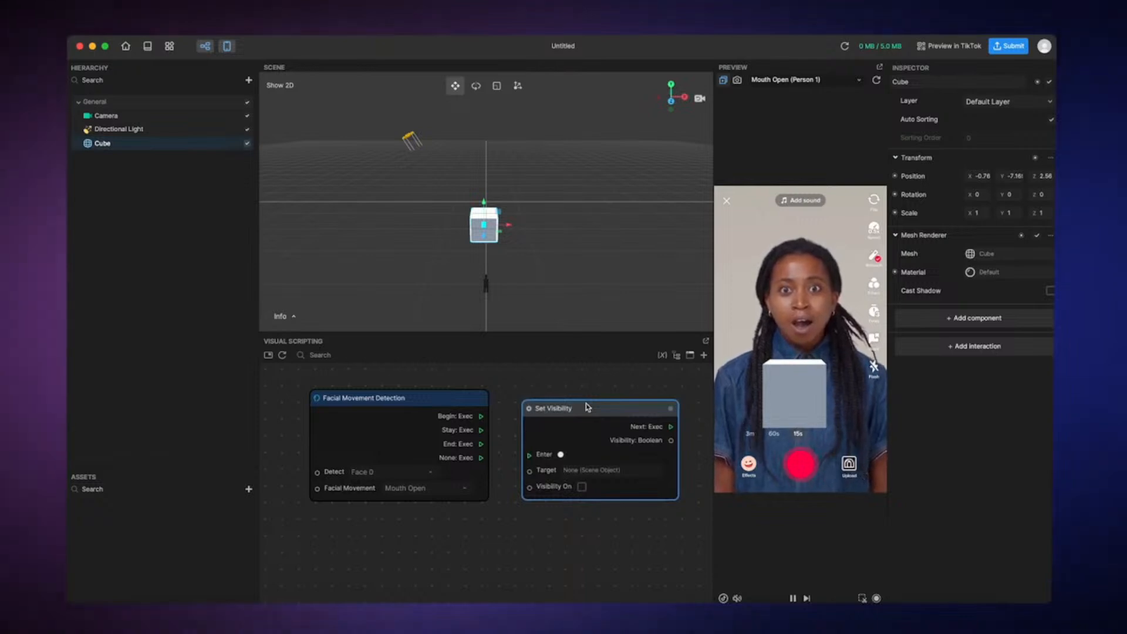
pyautogui.moveTo(587, 407); pyautogui.dragTo(580, 405)
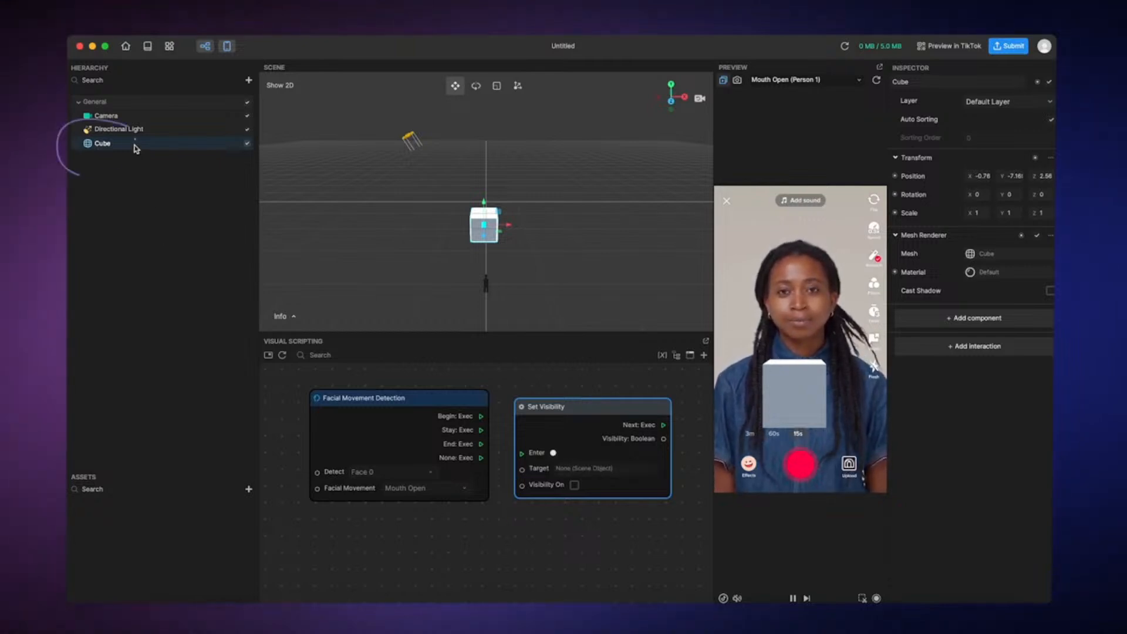
# Add the Cube scene object to the graph as a node below the Facial Movement Detection node
pyautogui.moveTo(135, 146)
pyautogui.mouseDown()
pyautogui.moveTo(158, 181)
pyautogui.moveTo(213, 346)
pyautogui.mouseUp()
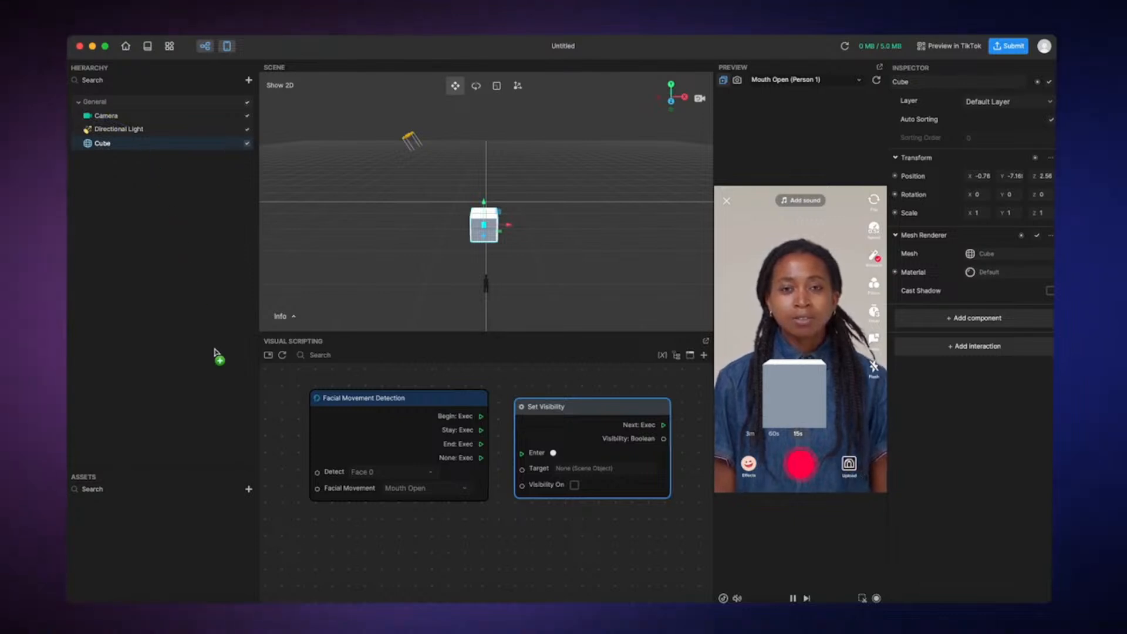
pyautogui.moveTo(243, 387); pyautogui.dragTo(339, 525)
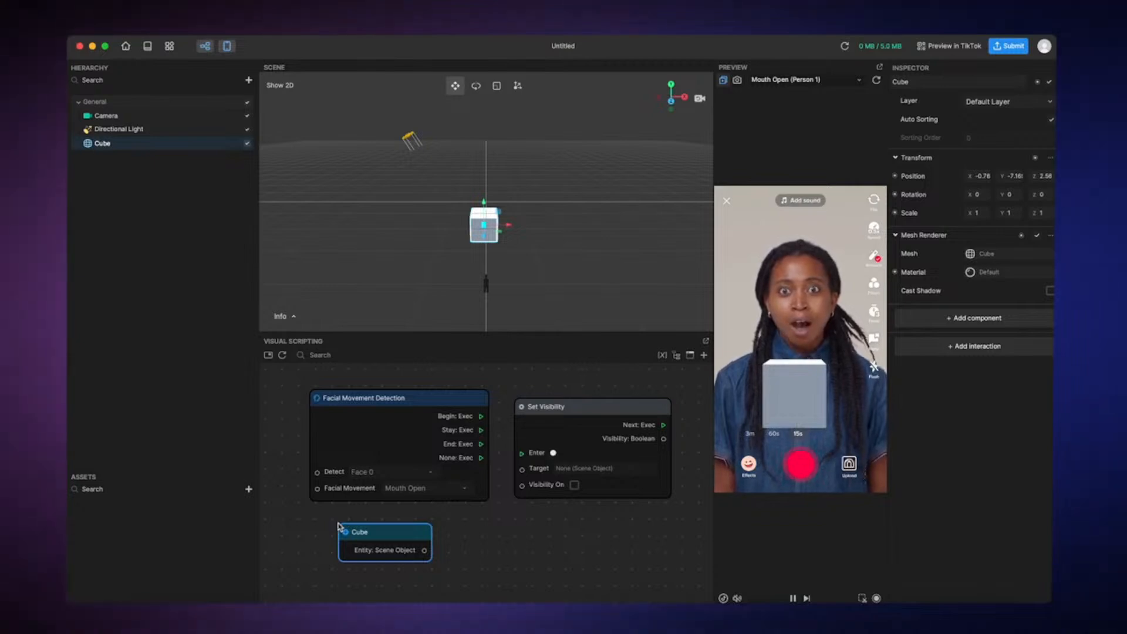
pyautogui.moveTo(371, 535); pyautogui.dragTo(335, 531)
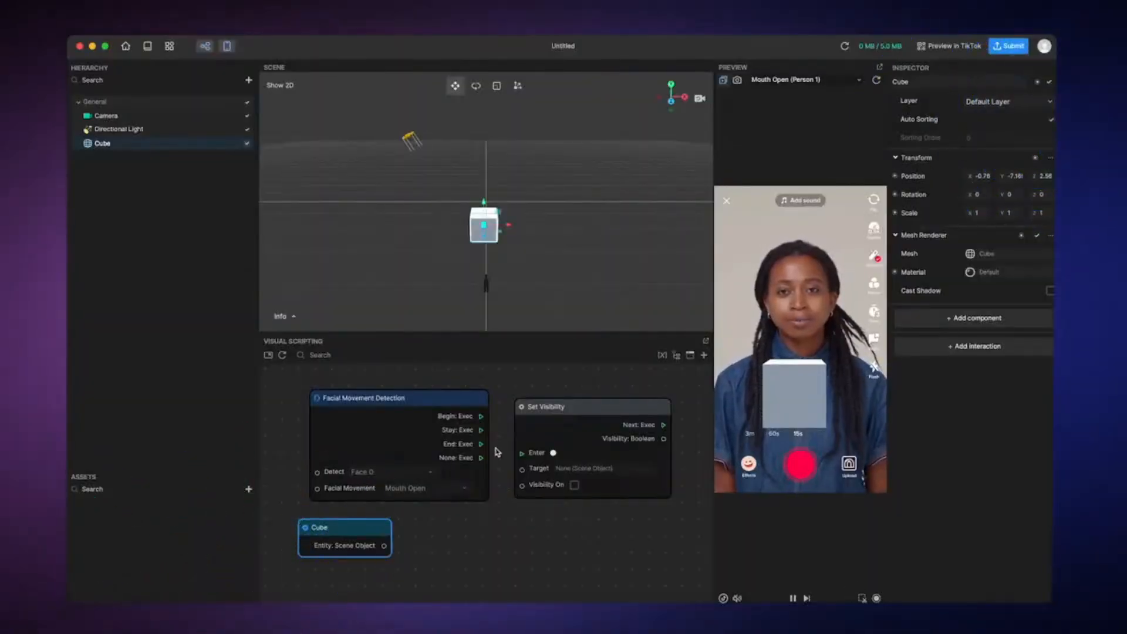
# Connect Facial Movement Detection's Begin output to Set Visibility's Enter input, and the Cube node's Entity output to its Target input
pyautogui.moveTo(481, 417); pyautogui.dragTo(523, 455)
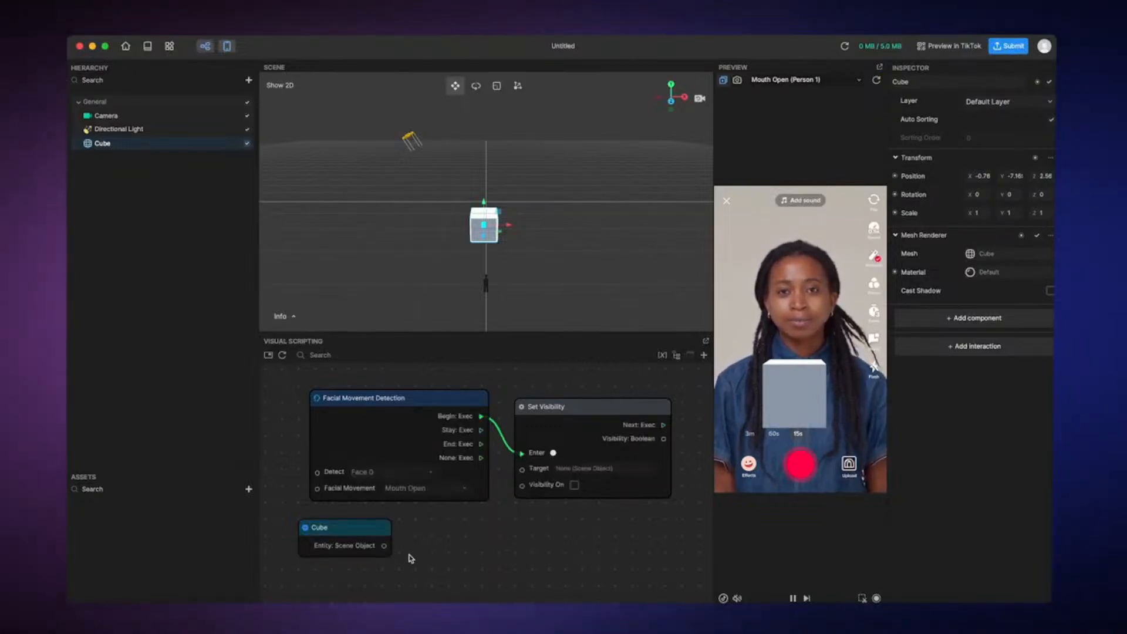
pyautogui.moveTo(385, 547); pyautogui.dragTo(524, 472)
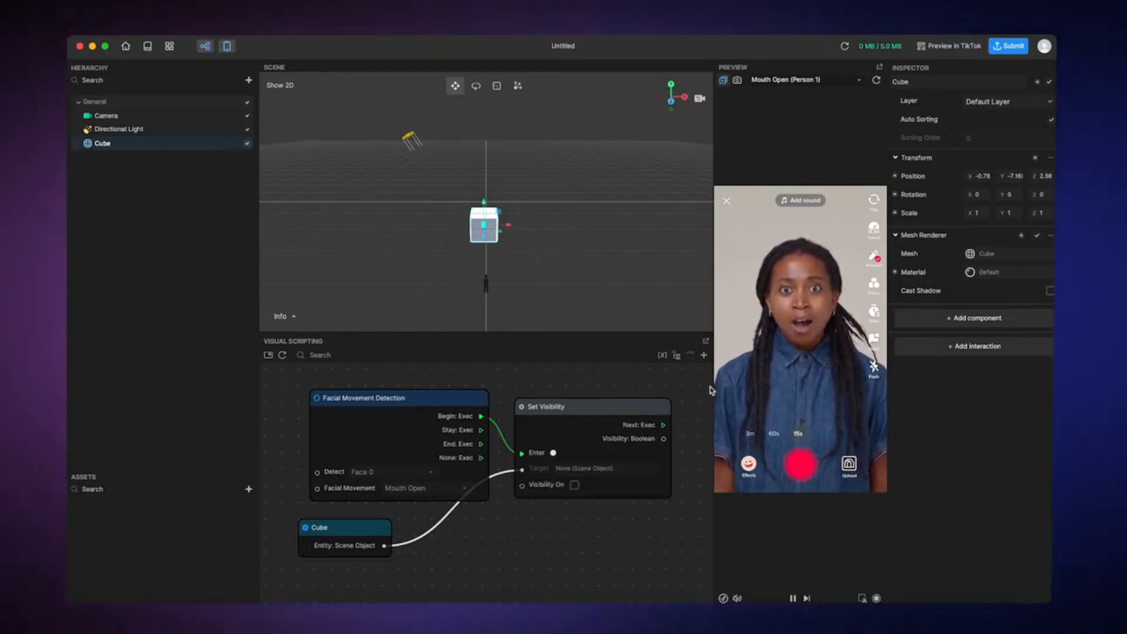
pyautogui.click(610, 407)
pyautogui.click(567, 537)
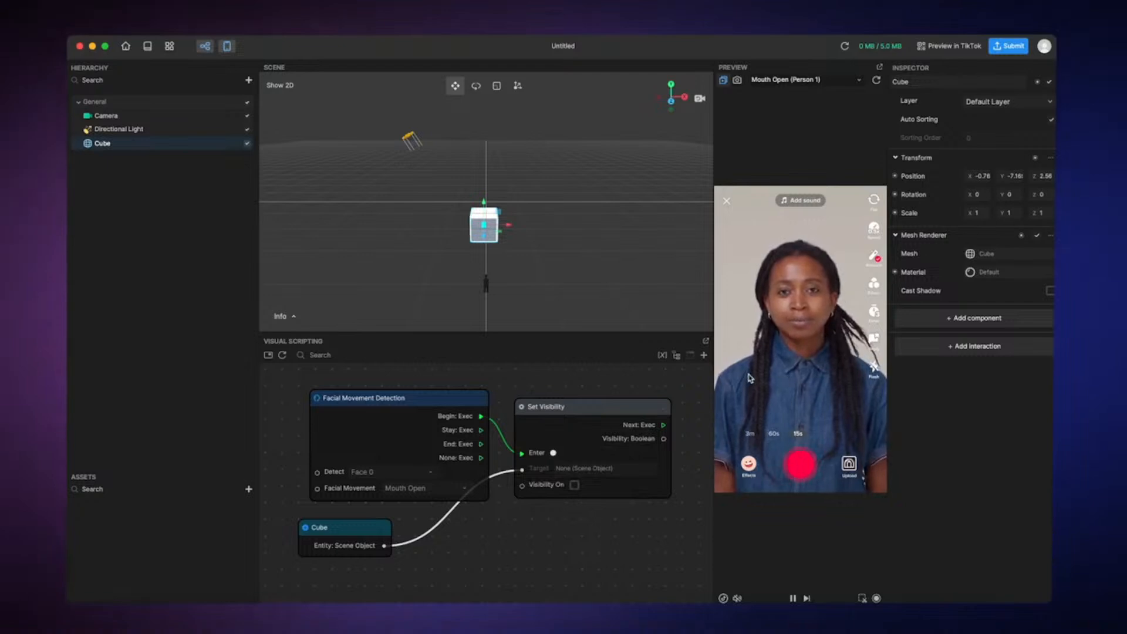
# Duplicate the Set Visibility node, place the copy directly below the original, and enable its Visibility On option
pyautogui.click(609, 408)
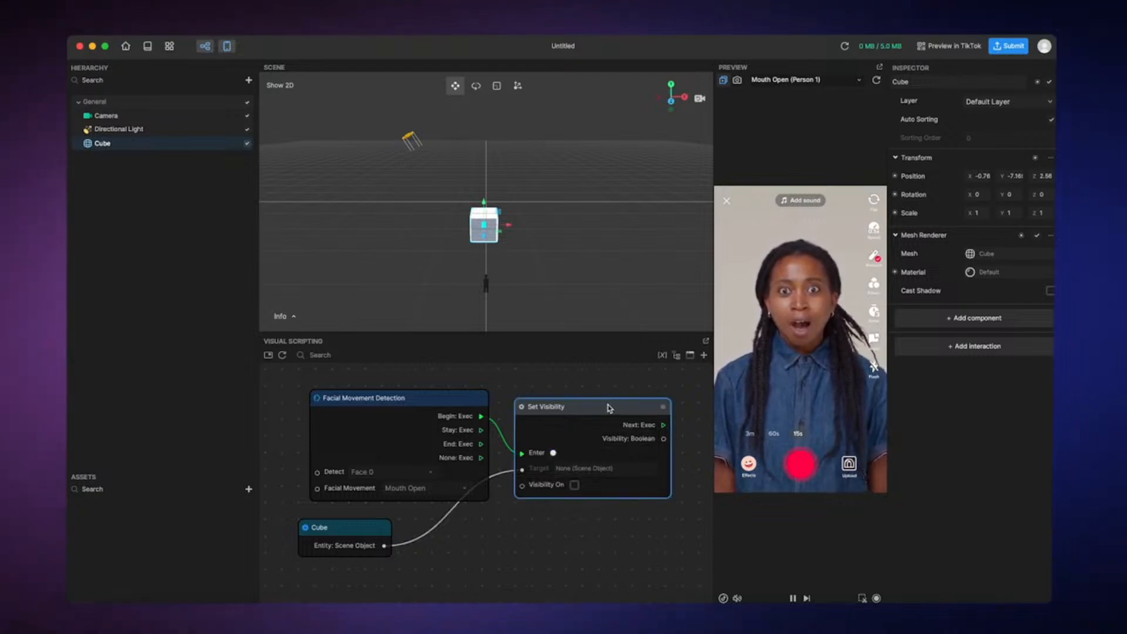
pyautogui.press('super+v')
pyautogui.moveTo(671, 416); pyautogui.dragTo(578, 512)
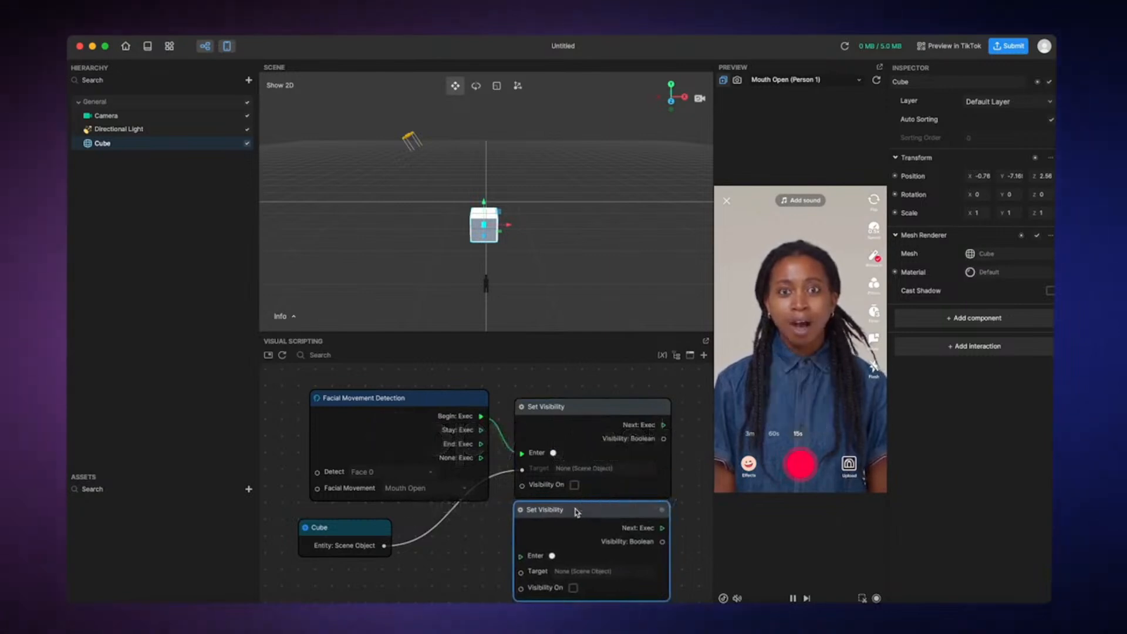
pyautogui.click(574, 588)
pyautogui.click(573, 589)
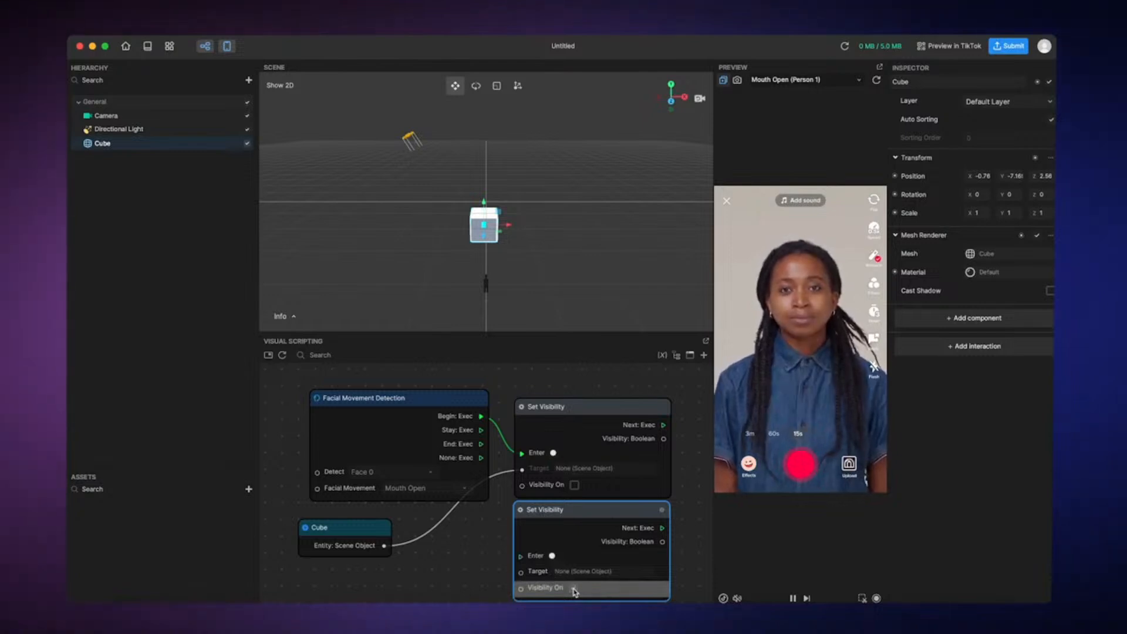
# Connect the Cube node's Entity output to the lower Set Visibility's Target input, and Facial Movement Detection's End output to its Enter input
pyautogui.moveTo(385, 545); pyautogui.dragTo(520, 574)
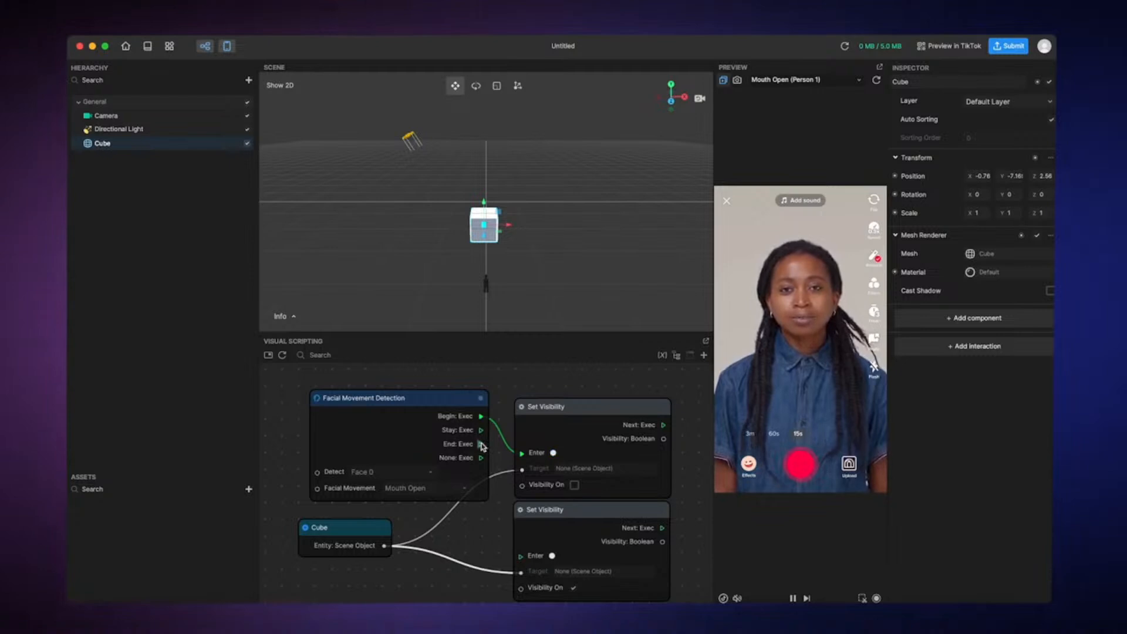
pyautogui.moveTo(481, 446); pyautogui.dragTo(520, 559)
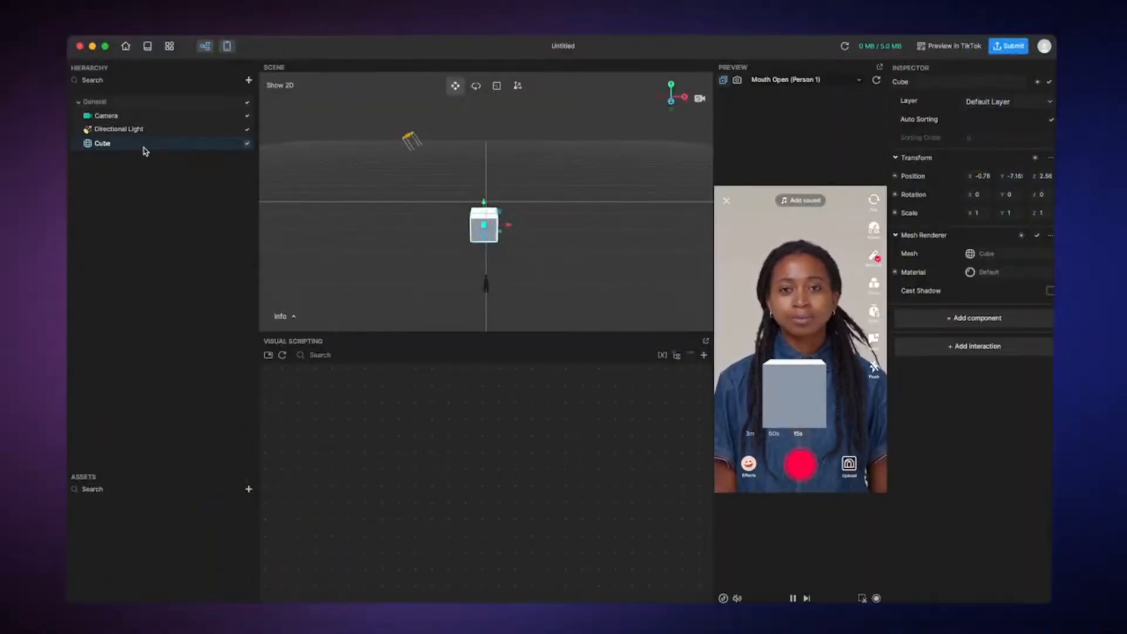
# Add the Tap Screen to Toggle Visibility interaction to the Cube object
pyautogui.doubleClick(144, 146)
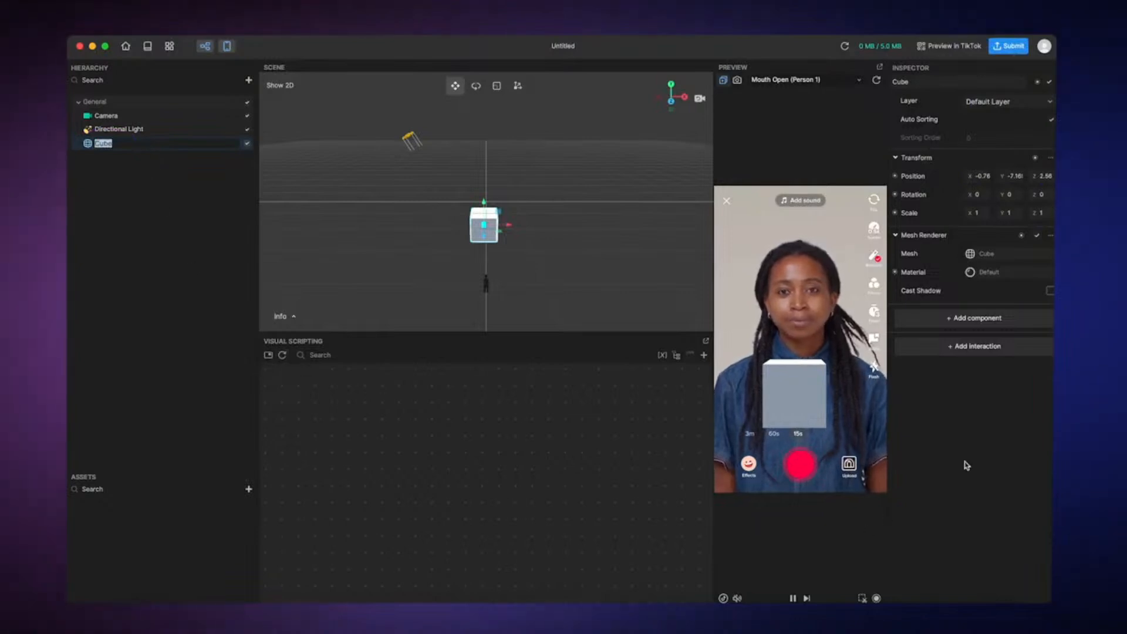
pyautogui.click(978, 347)
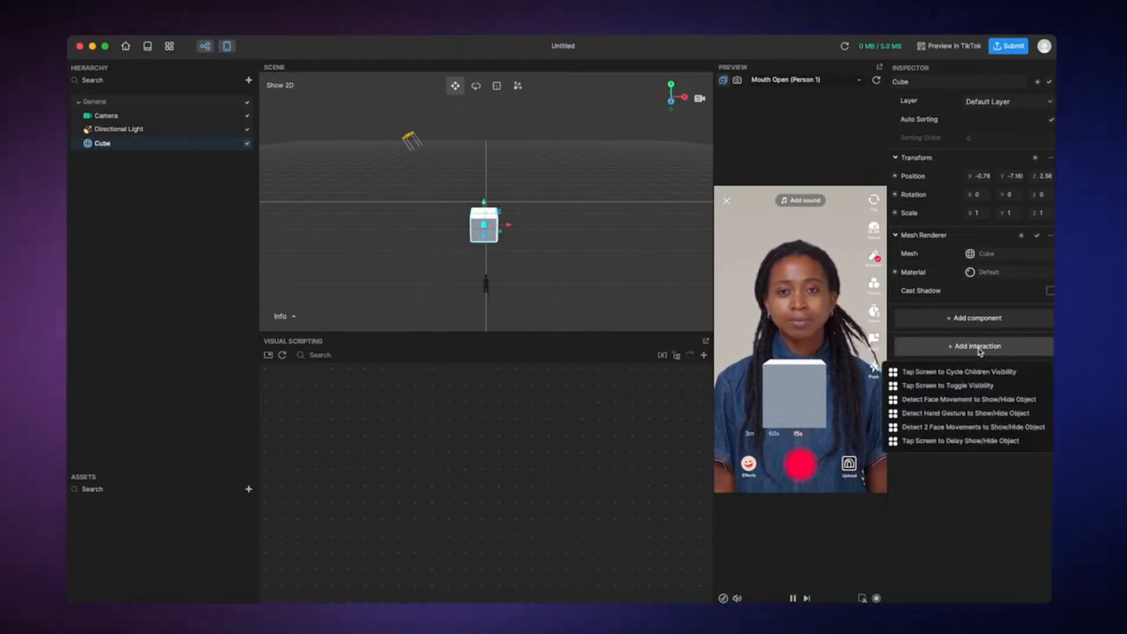
pyautogui.click(978, 387)
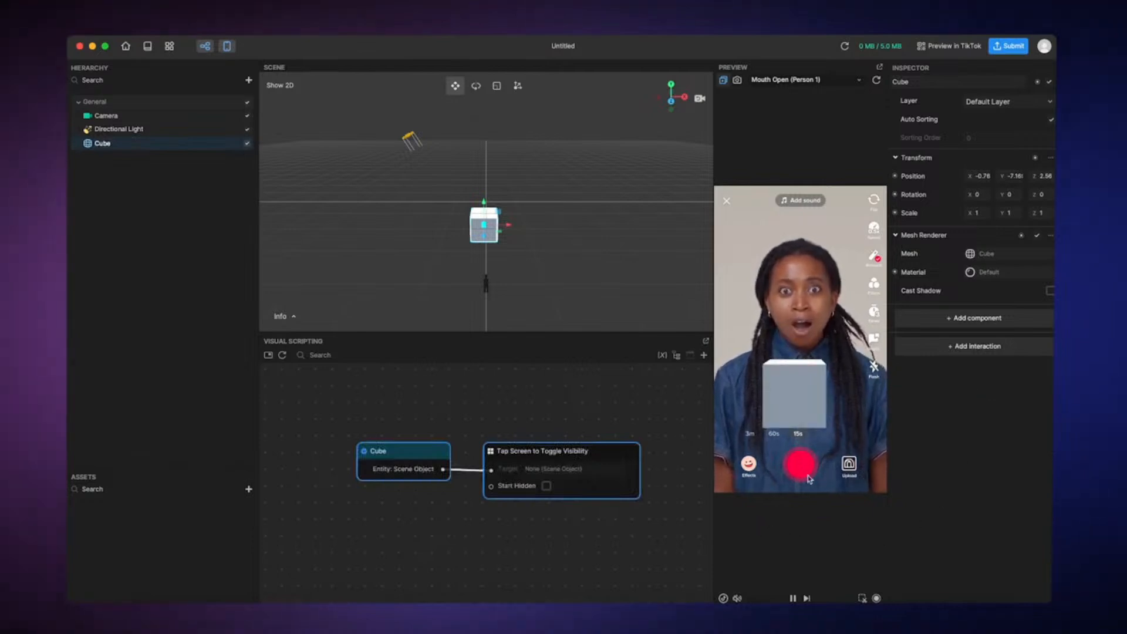
# Test the tap interaction by tapping the preview screen four times
pyautogui.click(831, 393)
pyautogui.click(831, 392)
pyautogui.click(831, 392)
pyautogui.click(831, 392)
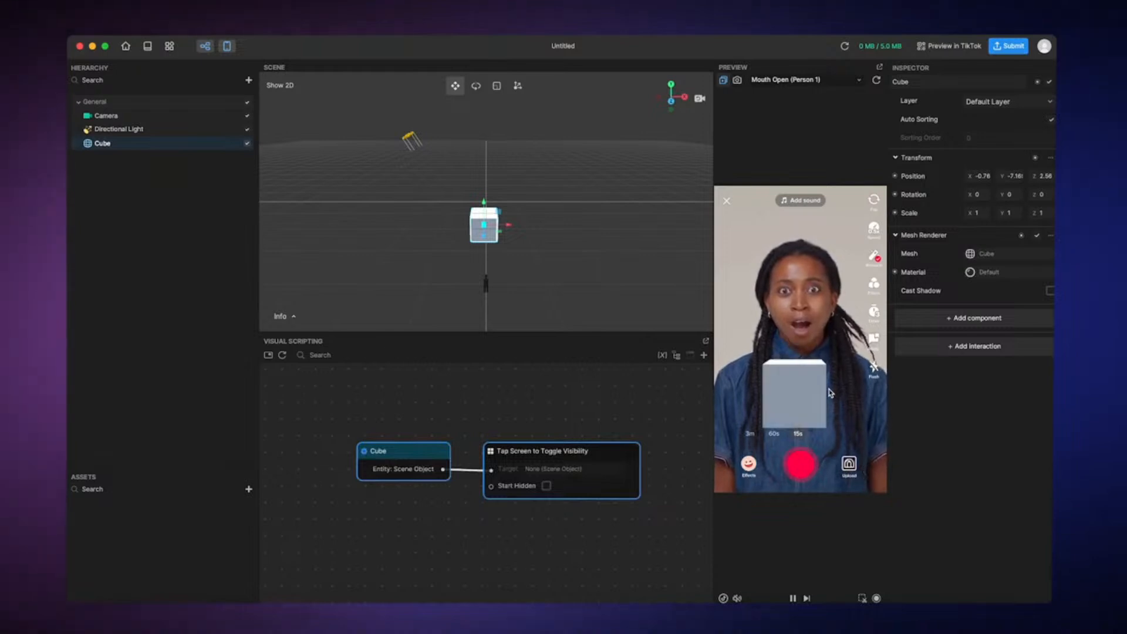
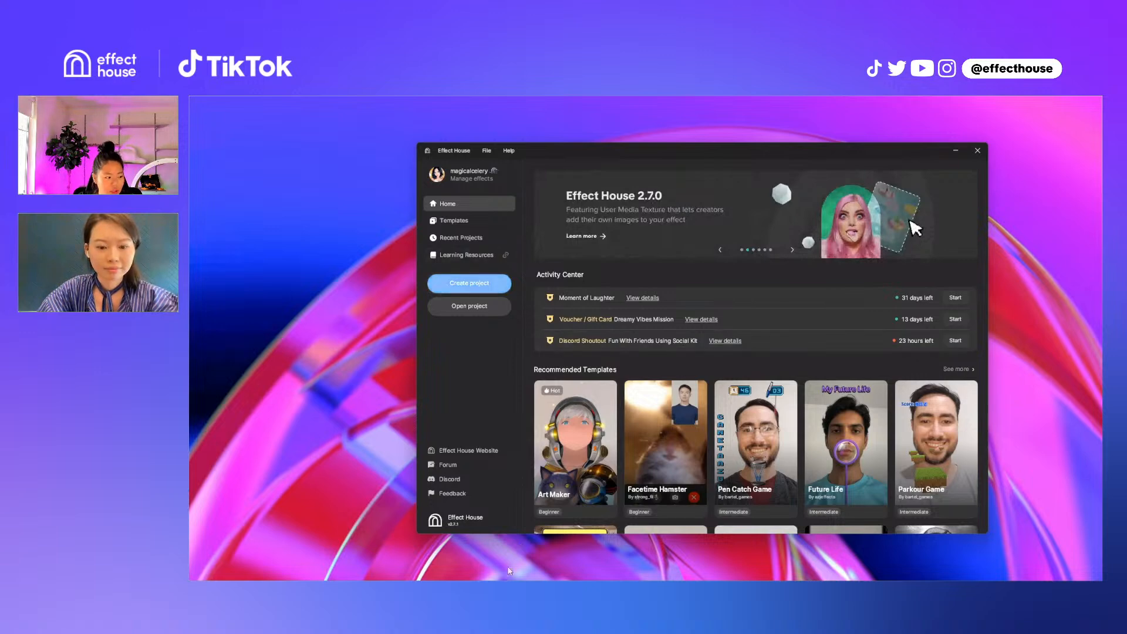
# Create a new project and import PNG images 1 to 12 from the "(Bulk 1) Add a subheading" folder as a texture sequence
pyautogui.click(470, 284)
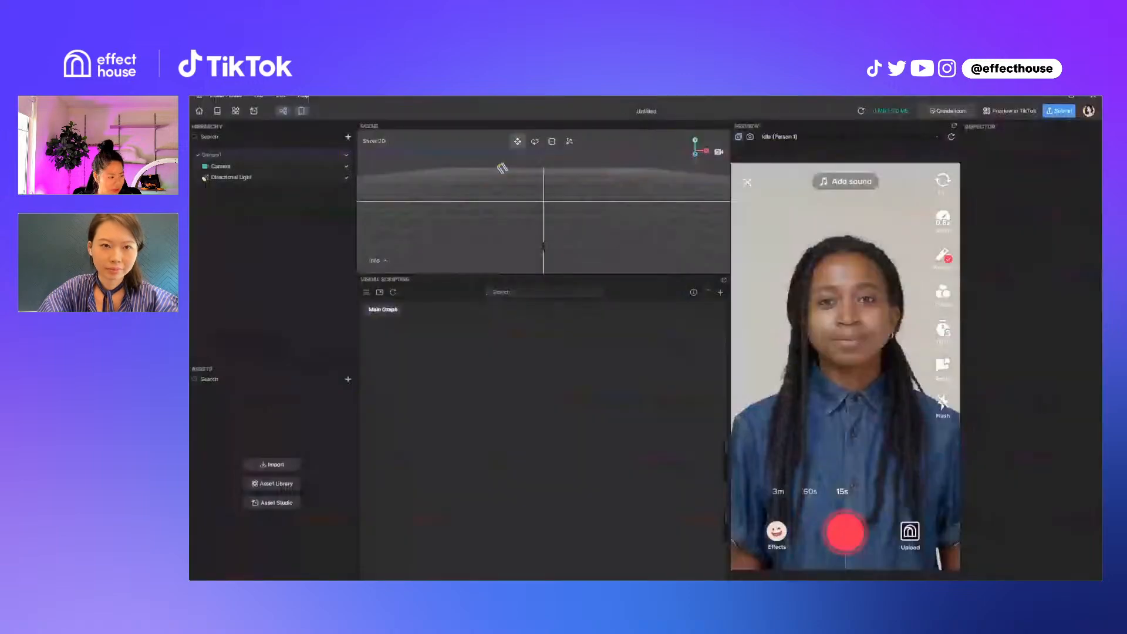
pyautogui.click(347, 379)
pyautogui.moveTo(387, 371)
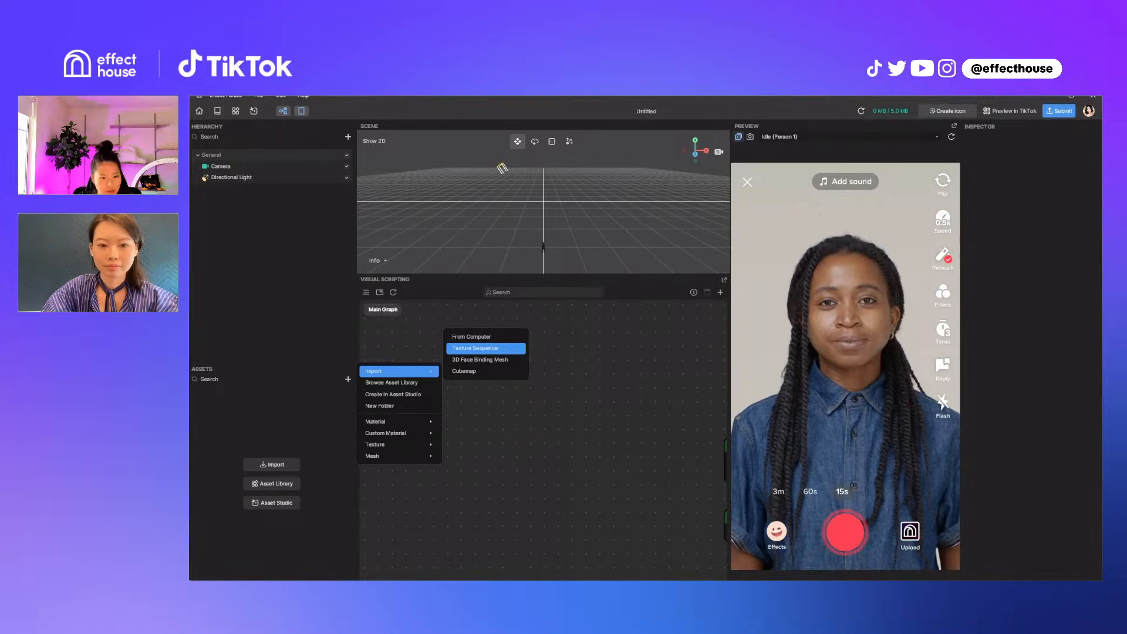
pyautogui.click(486, 349)
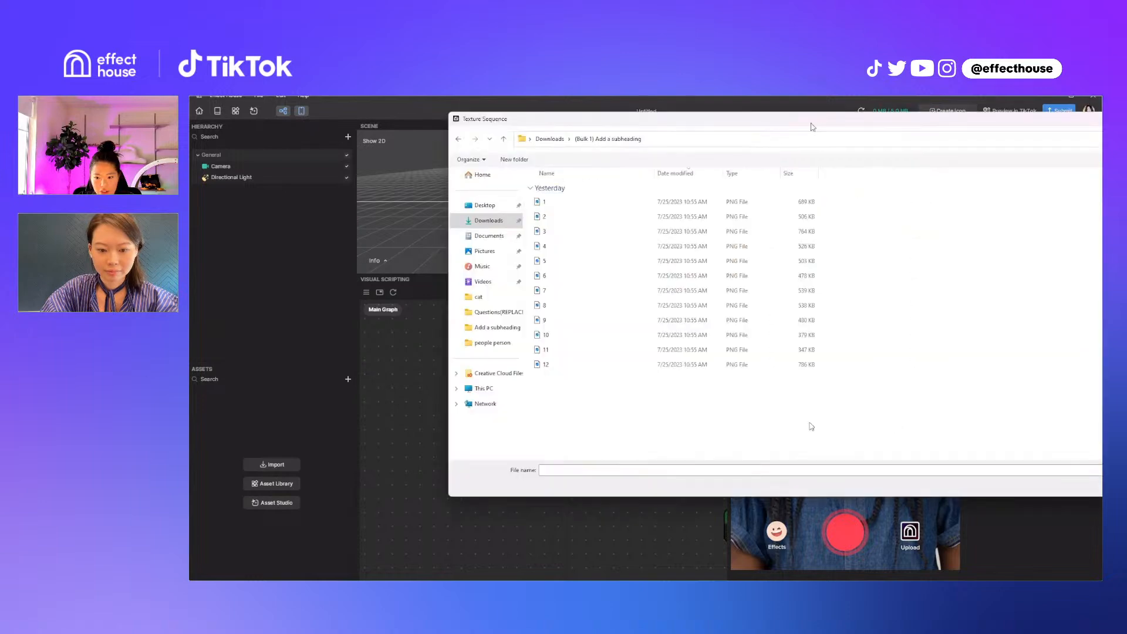
pyautogui.hotkey('ctrl', 'a')
pyautogui.press('Return')
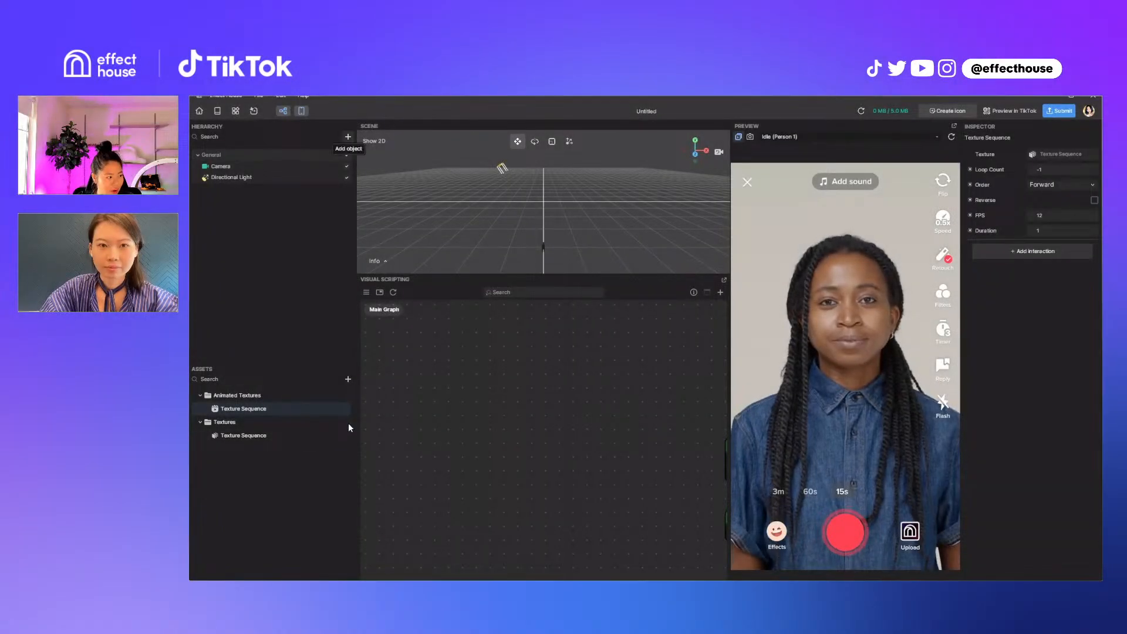
# Add a Face Sticker to the scene and assign the animated Texture Sequence as the texture of its Image
pyautogui.click(348, 137)
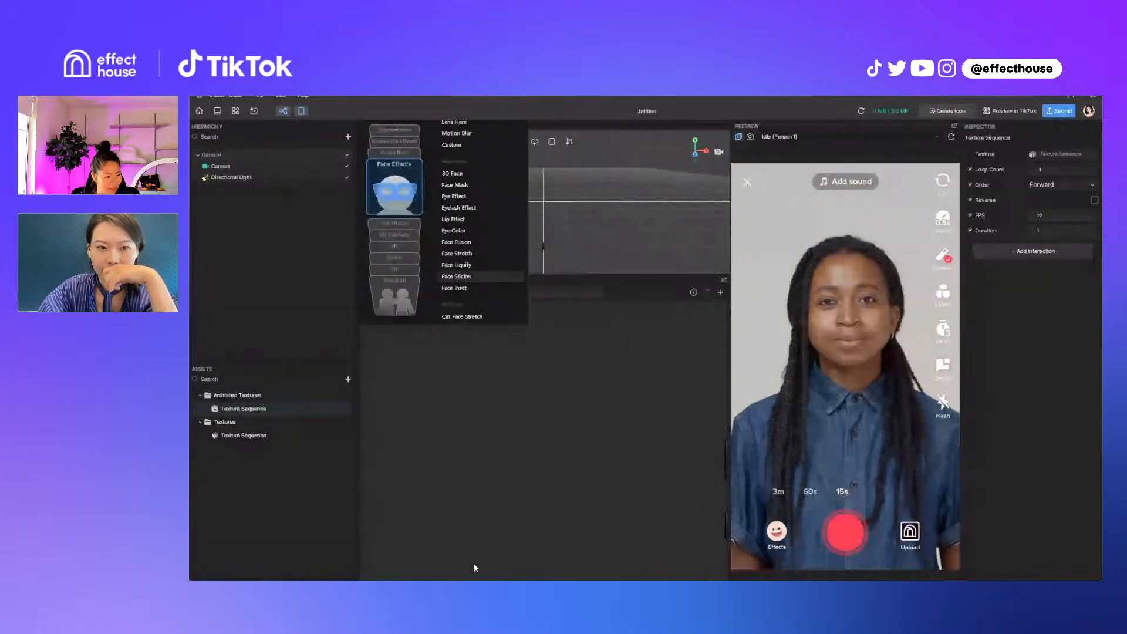
pyautogui.click(456, 276)
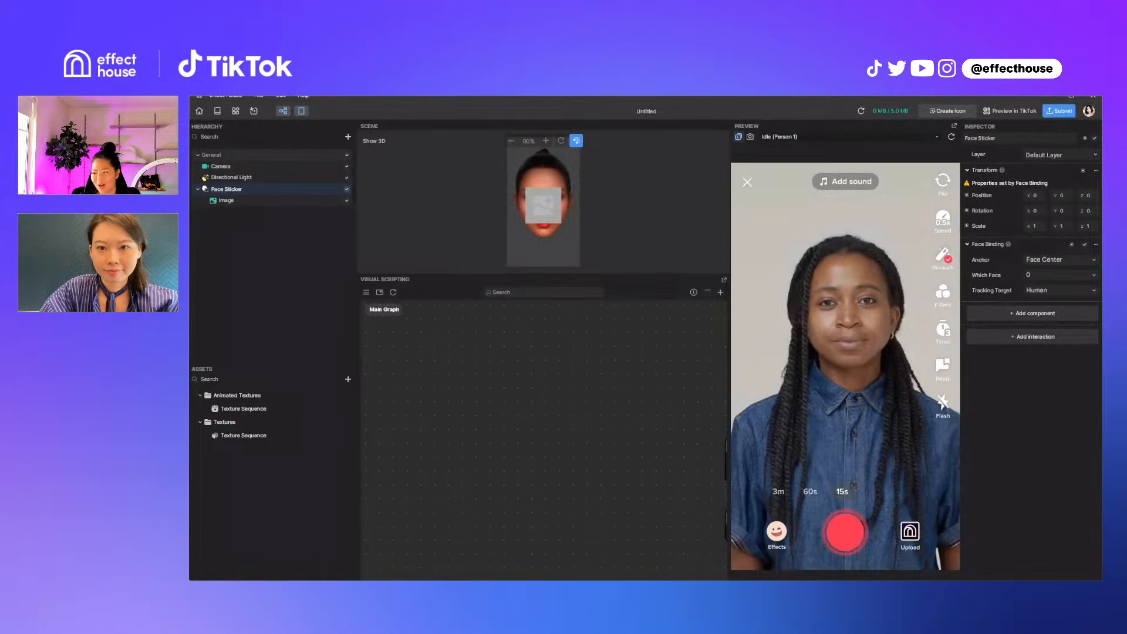
pyautogui.click(226, 200)
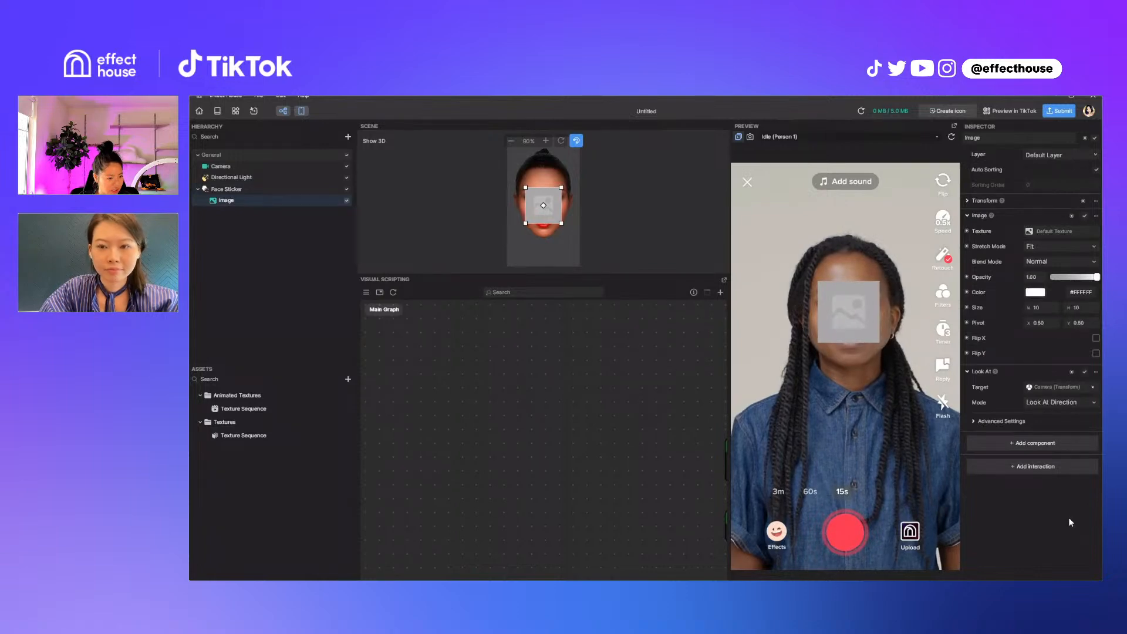
pyautogui.click(1058, 231)
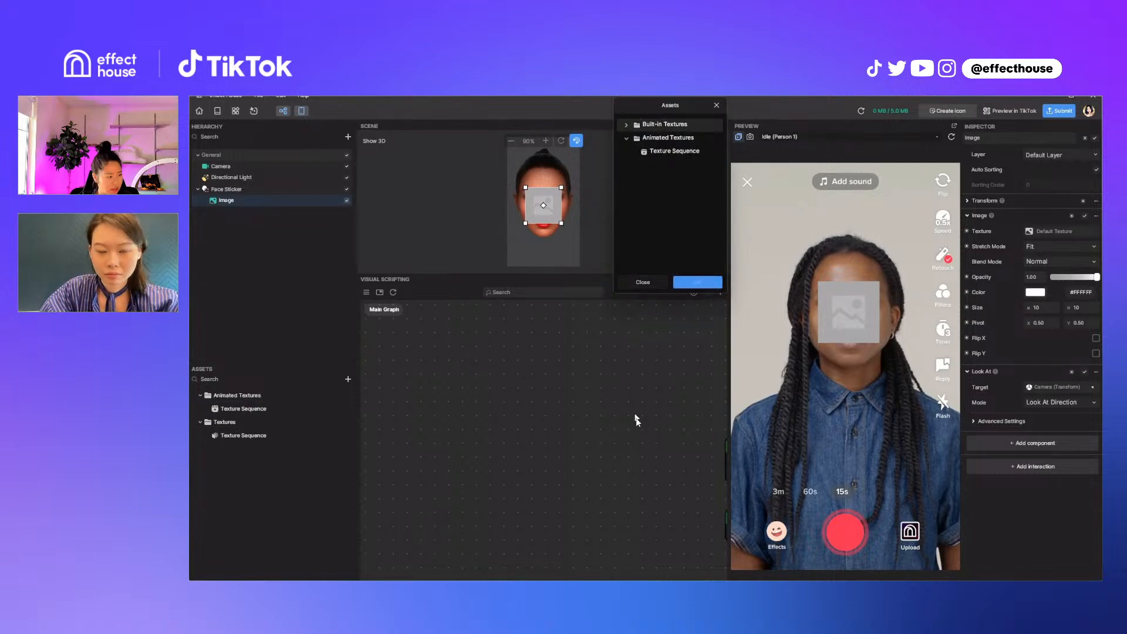
pyautogui.click(669, 151)
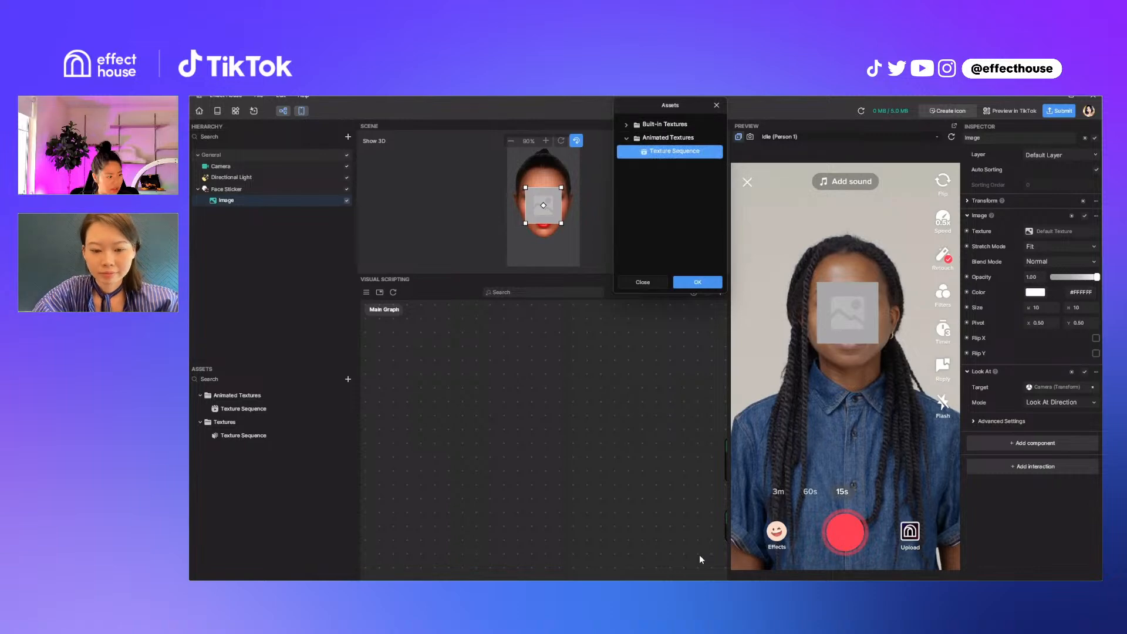
pyautogui.click(699, 555)
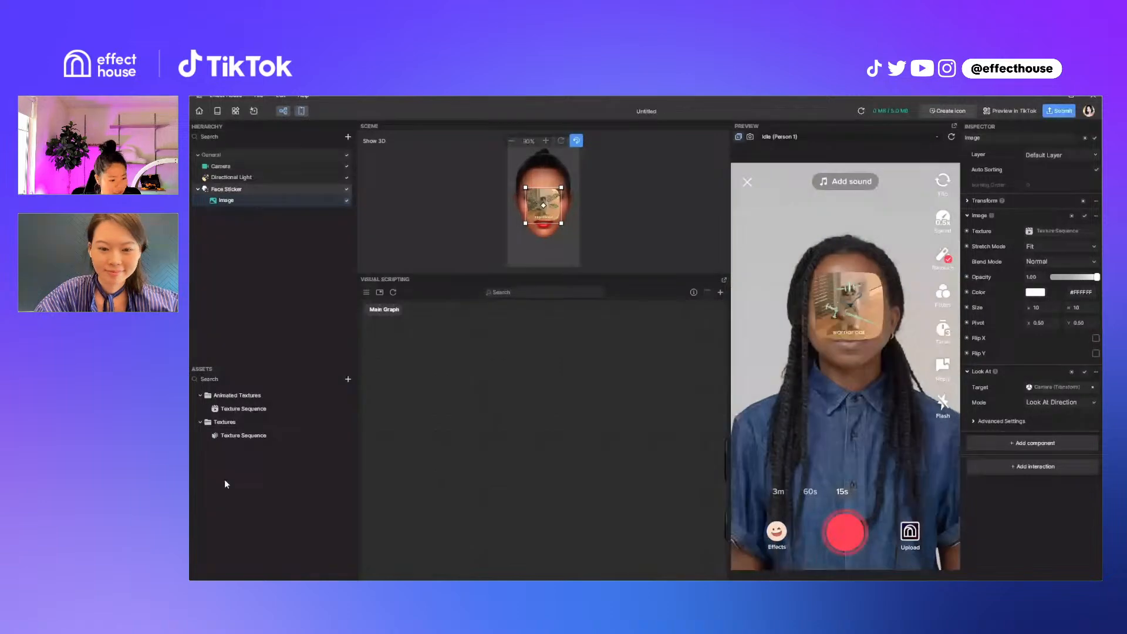
pyautogui.click(1032, 466)
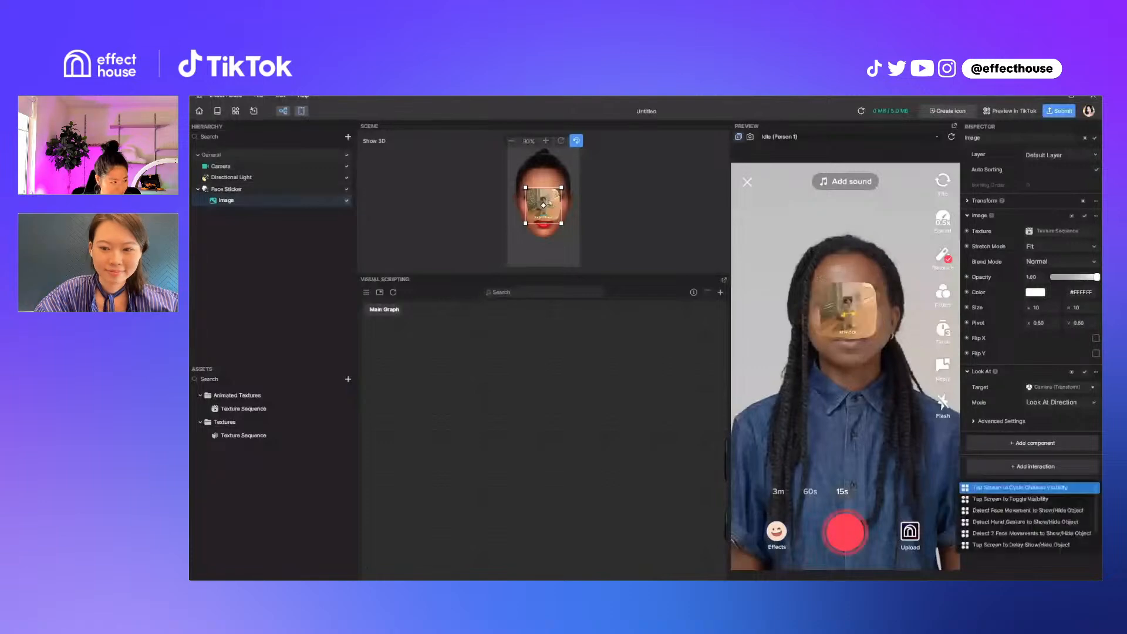
pyautogui.click(242, 408)
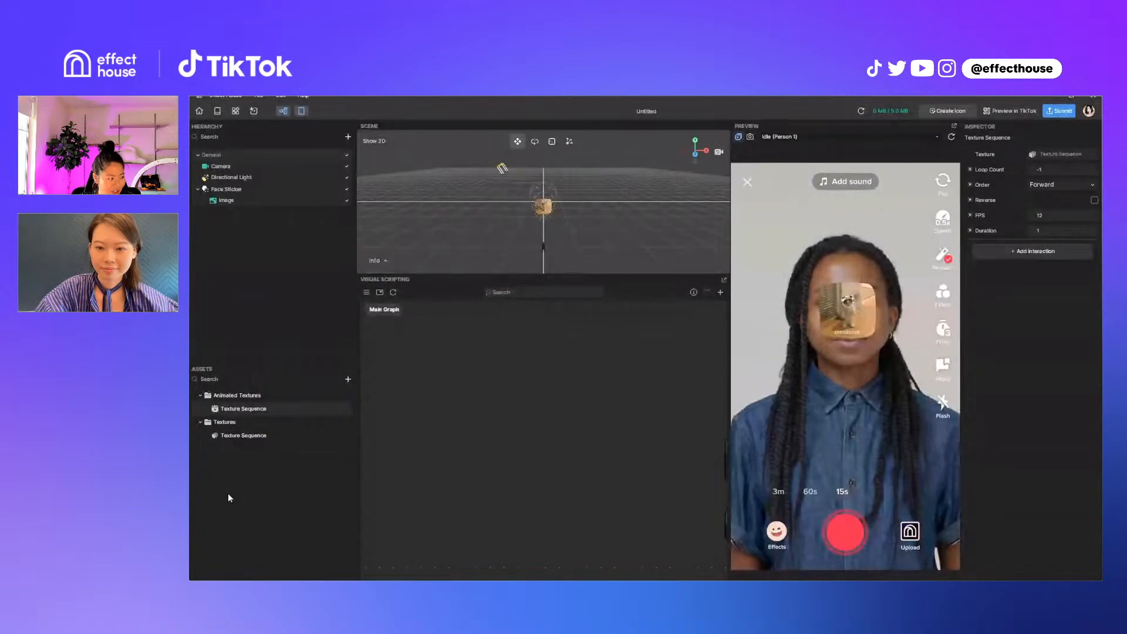
pyautogui.click(226, 200)
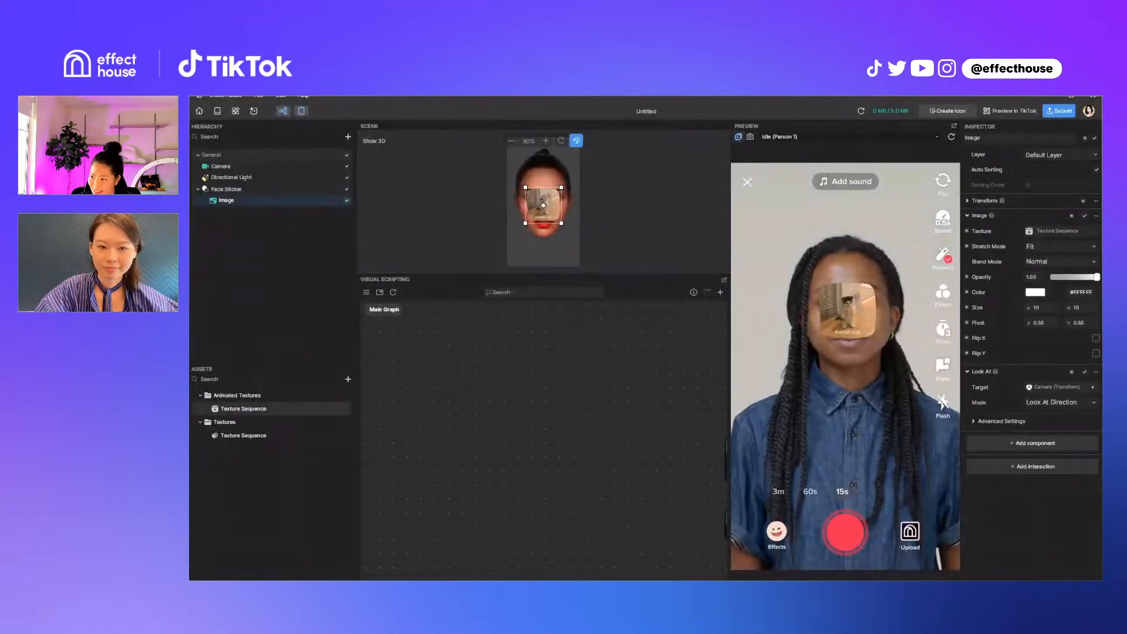
# Add the Tap Screen to Play Animated Texture Then Delay Pause interaction to the animated Texture Sequence
pyautogui.click(243, 408)
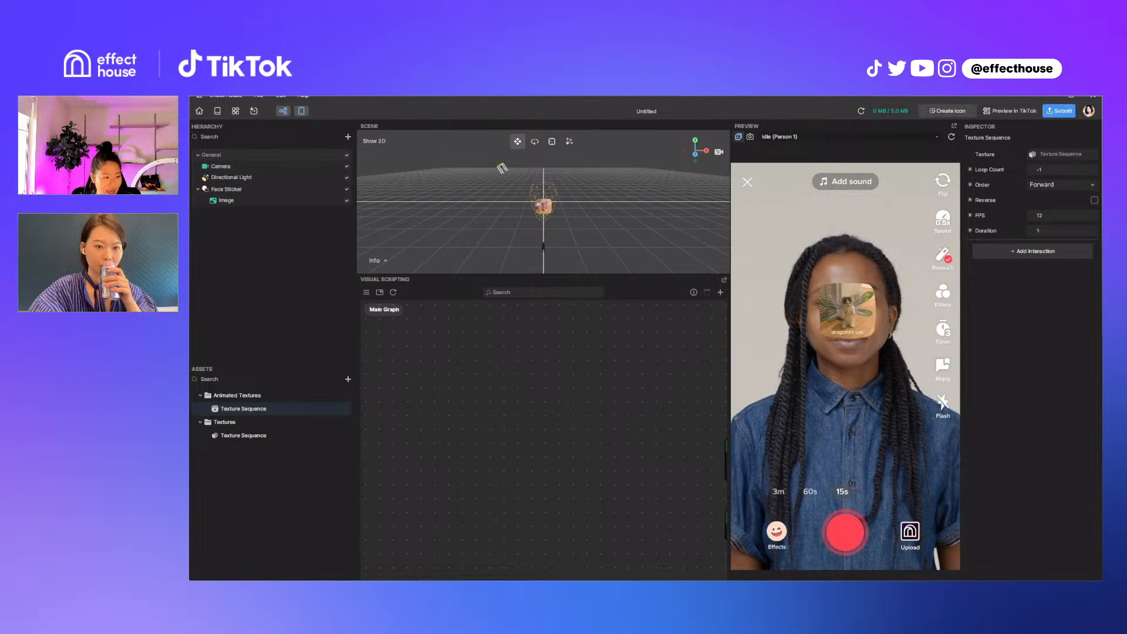
pyautogui.click(1032, 251)
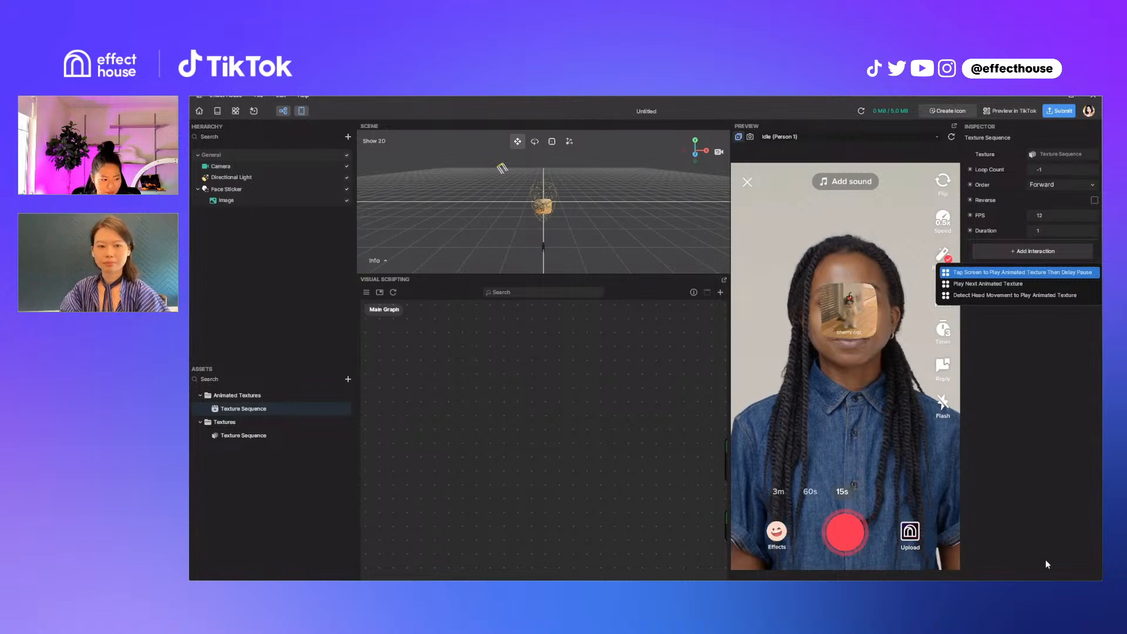
pyautogui.press('Return')
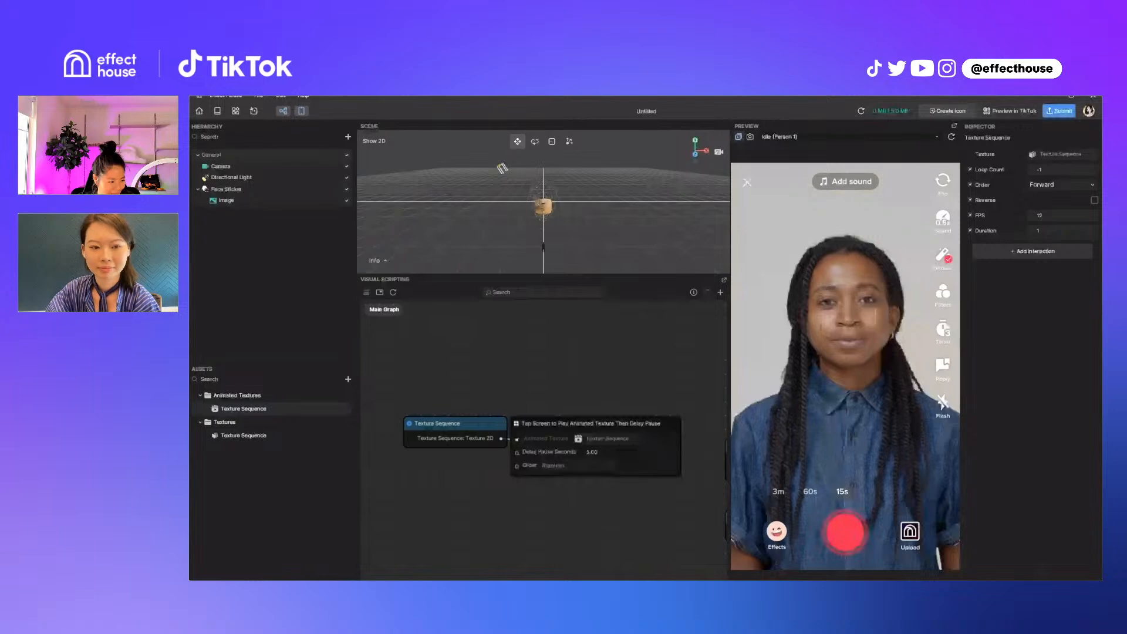
# Test the tap interaction by tapping the preview screen, and restart the preview
pyautogui.hotkey('ctrl', 'a')
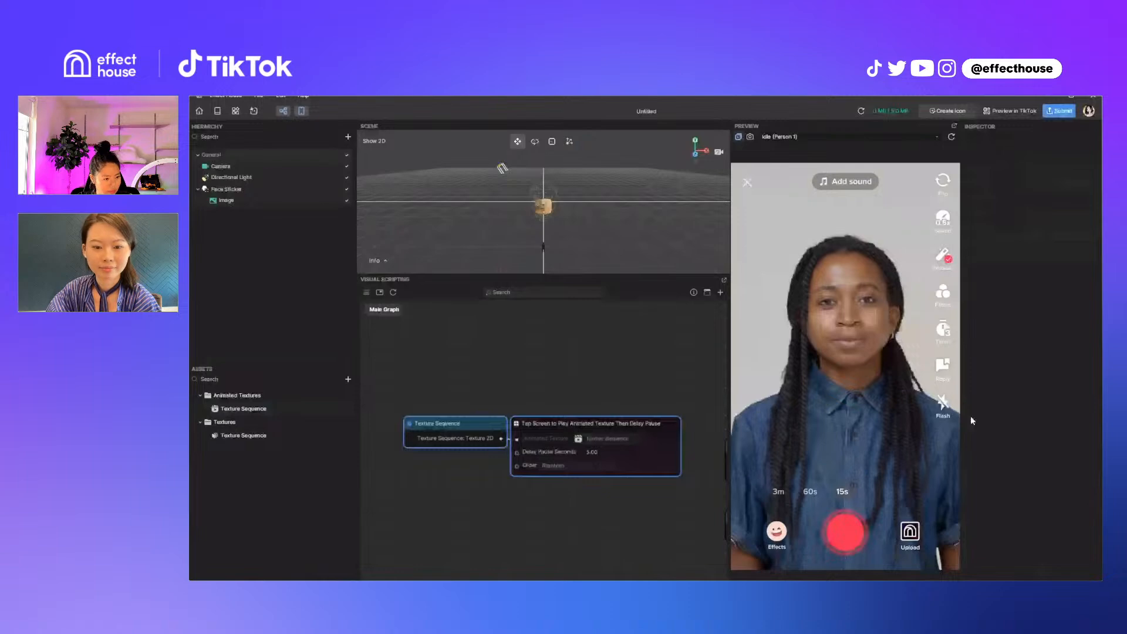
pyautogui.click(243, 409)
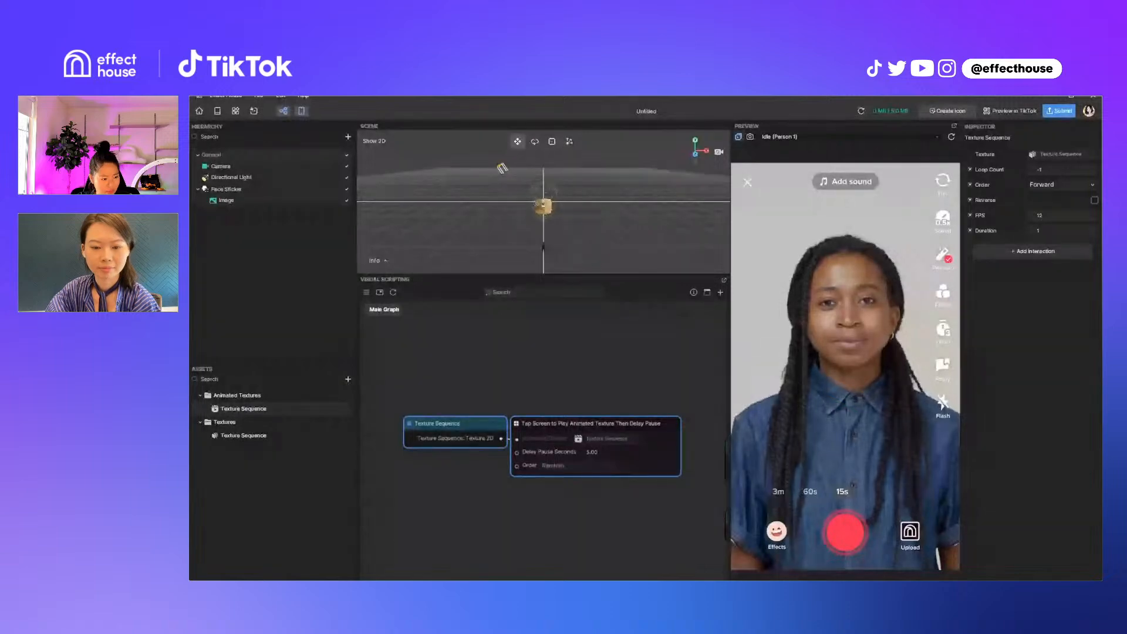
pyautogui.click(950, 422)
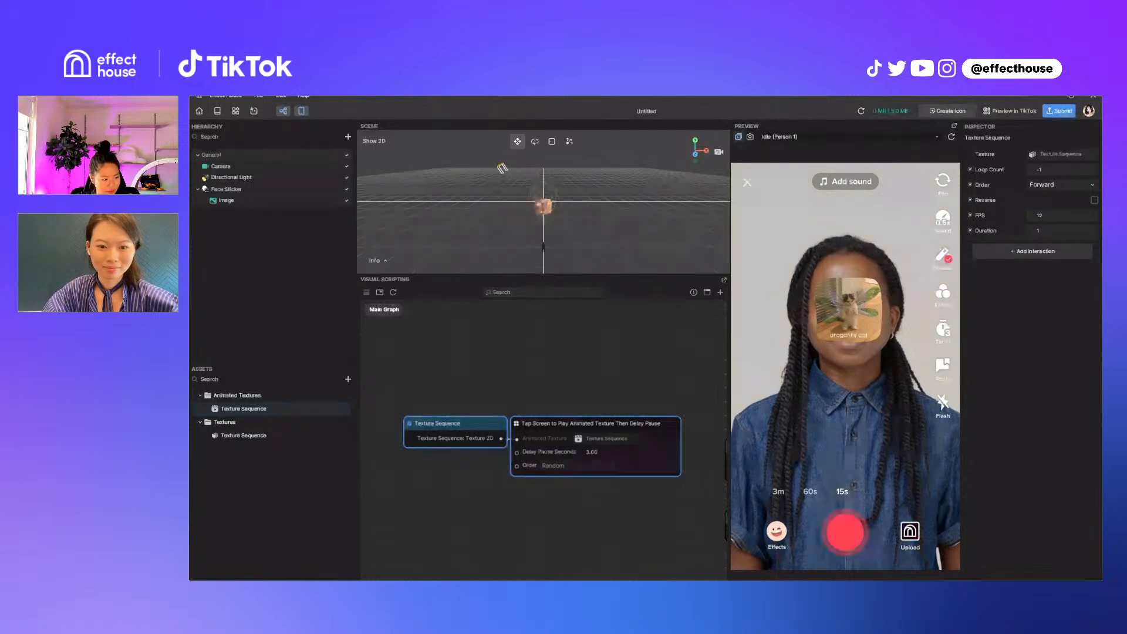
pyautogui.hotkey('ctrl', 'r')
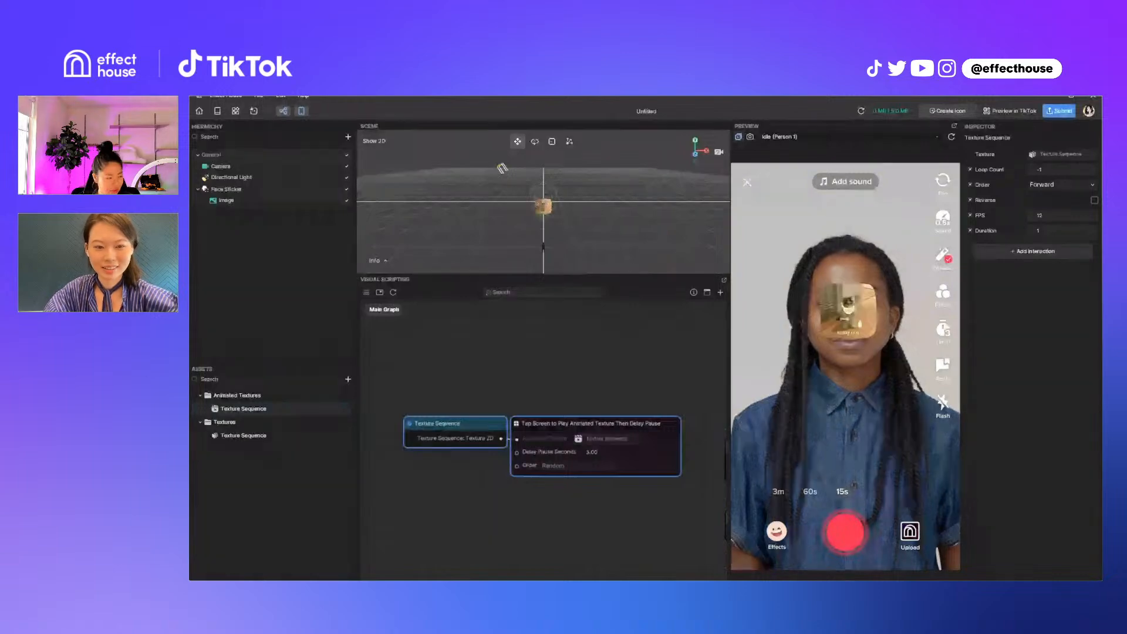
# Duplicate the Face Sticker's Image twice, and make two copies of the animated Texture Sequence
pyautogui.click(226, 200)
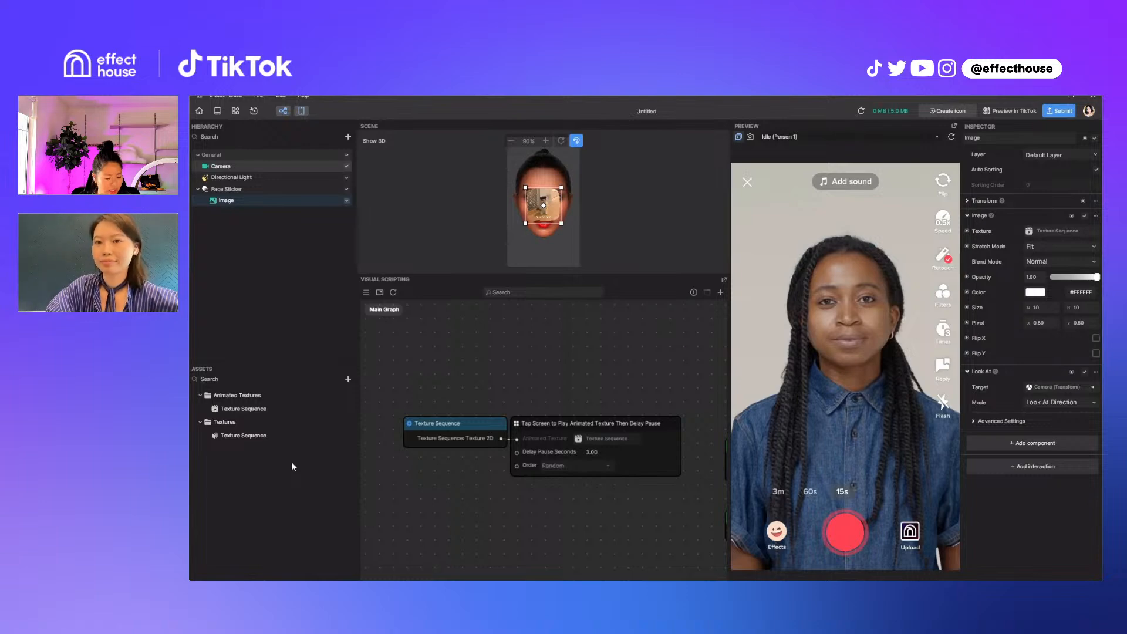
pyautogui.hotkey('ctrl', 'd')
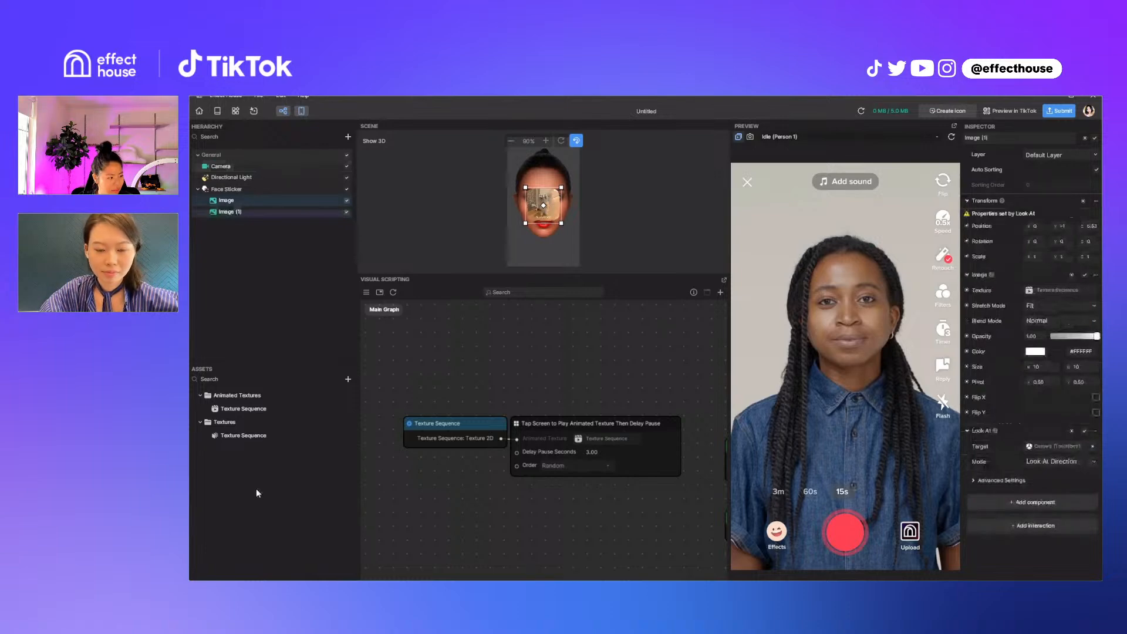
pyautogui.hotkey('ctrl', 'd')
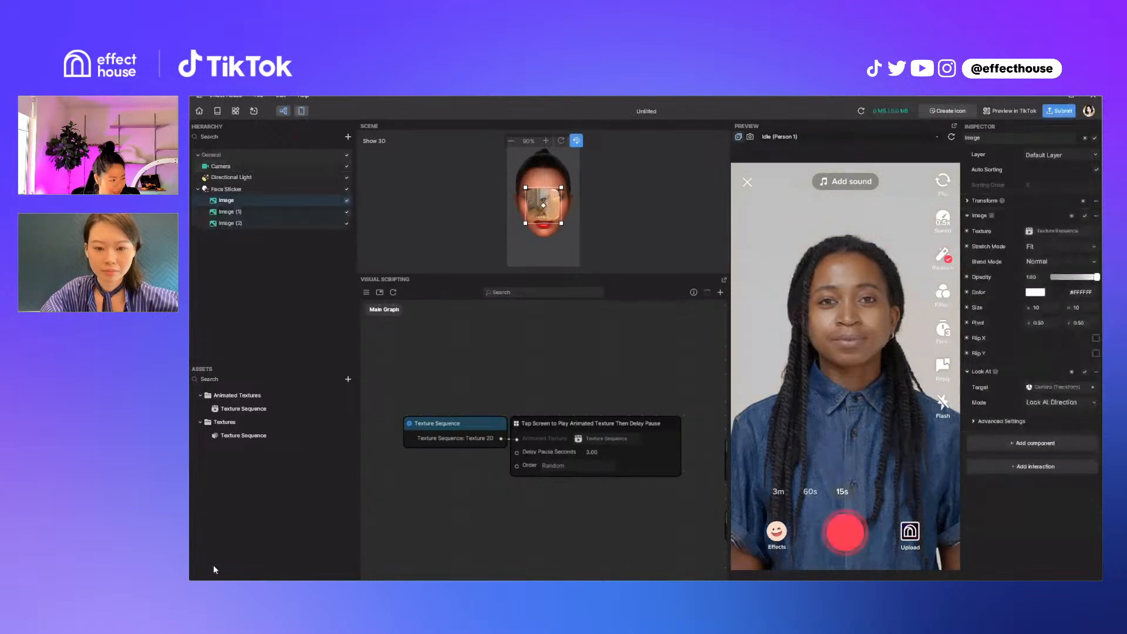
pyautogui.click(243, 409)
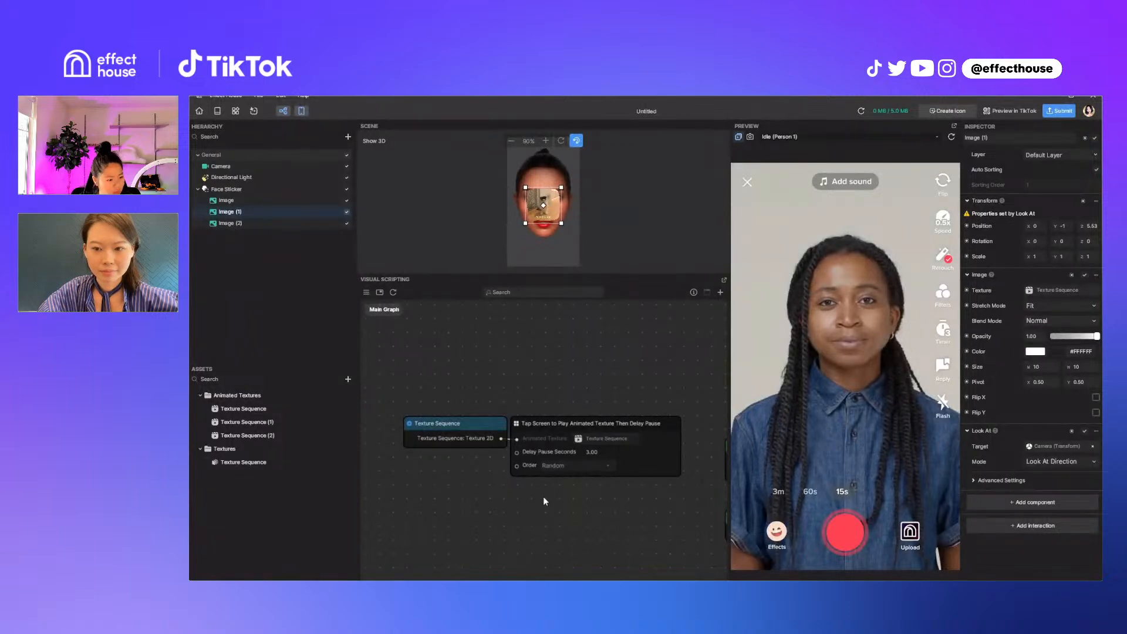
# Set the X position of Image (2) to 10
pyautogui.press('Down')
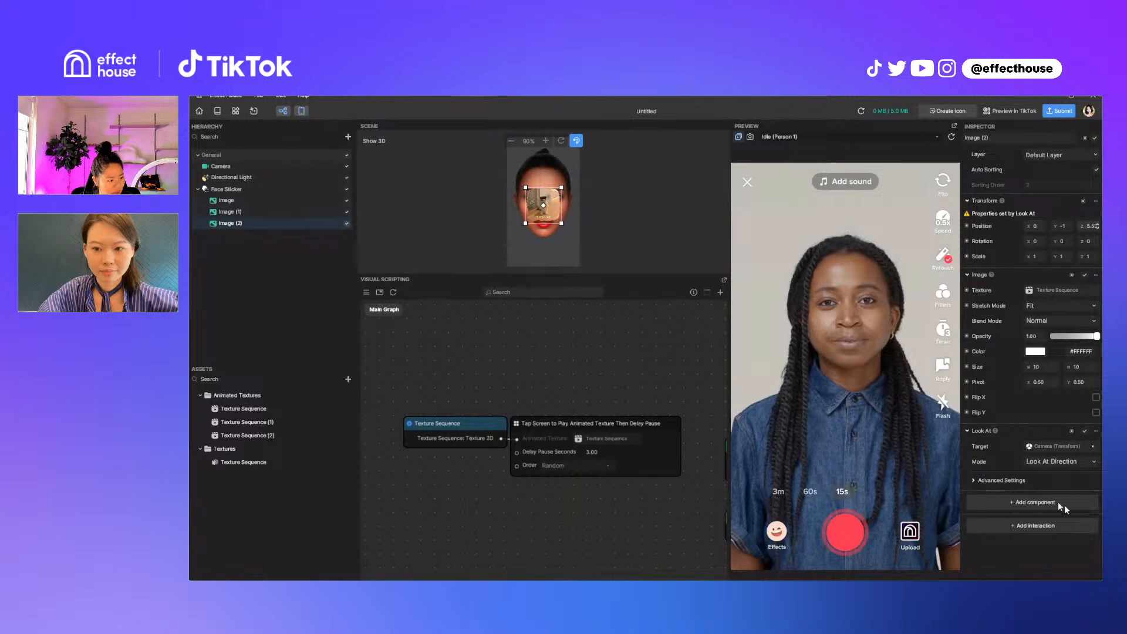
pyautogui.click(1029, 226)
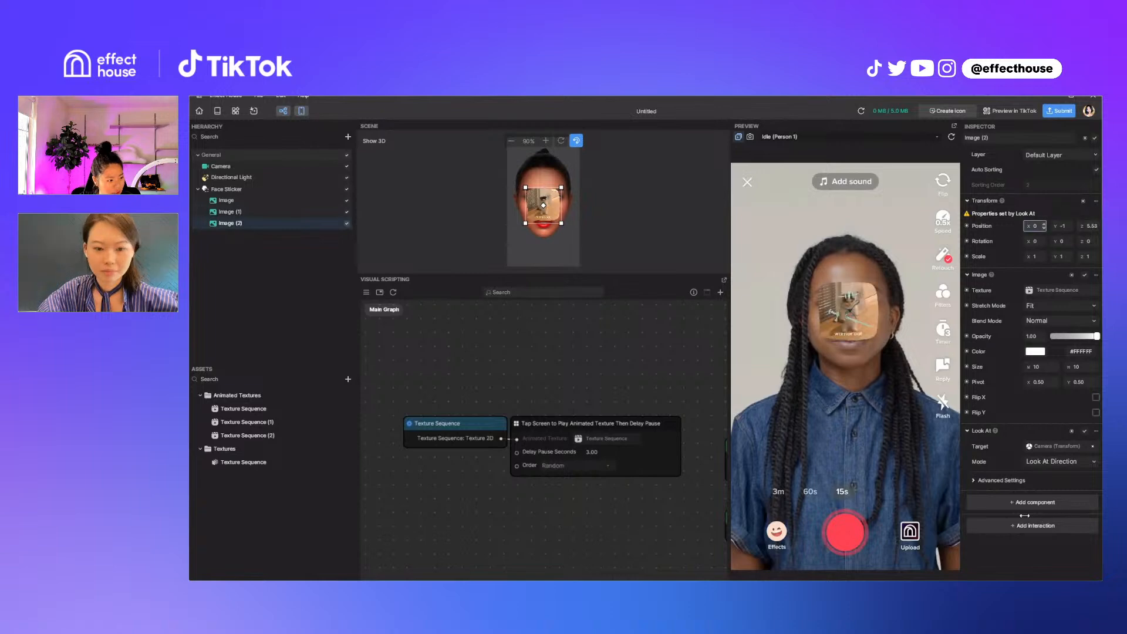
pyautogui.moveTo(1029, 226); pyautogui.dragTo(1030, 228)
pyautogui.moveTo(1026, 518); pyautogui.dragTo(1059, 521)
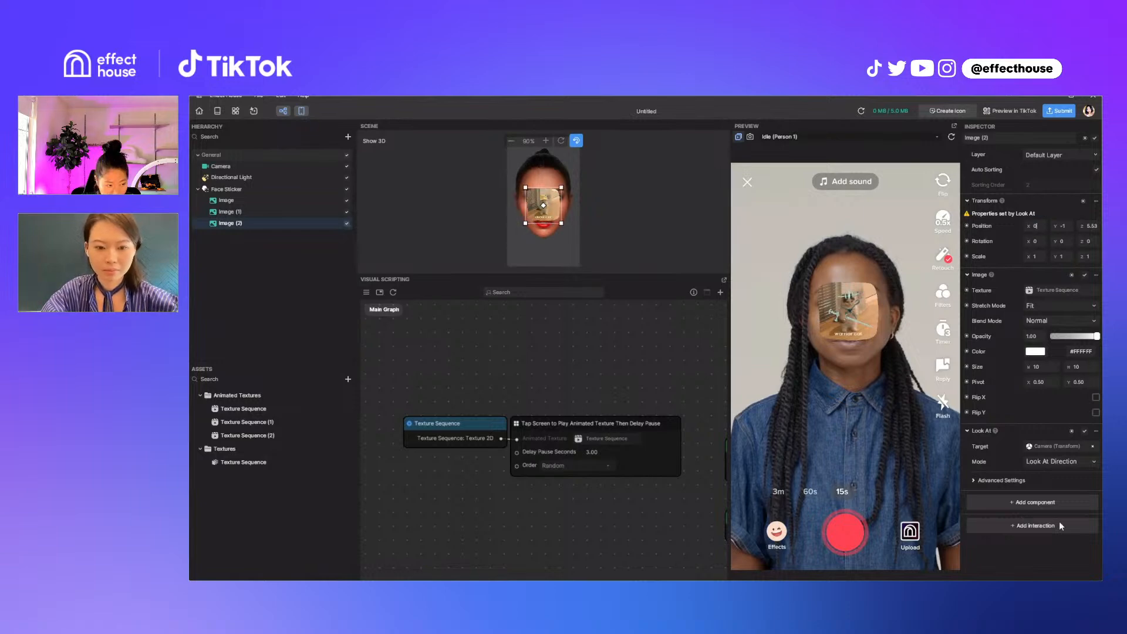
pyautogui.write('10')
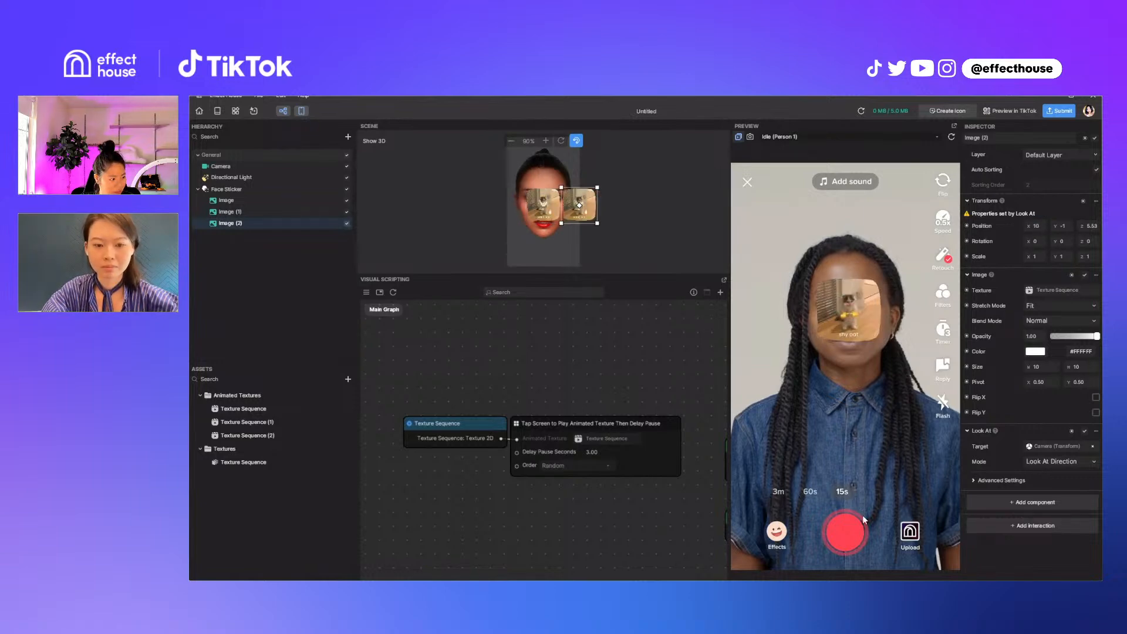
# Set the X position of Image (1) to -10
pyautogui.click(238, 505)
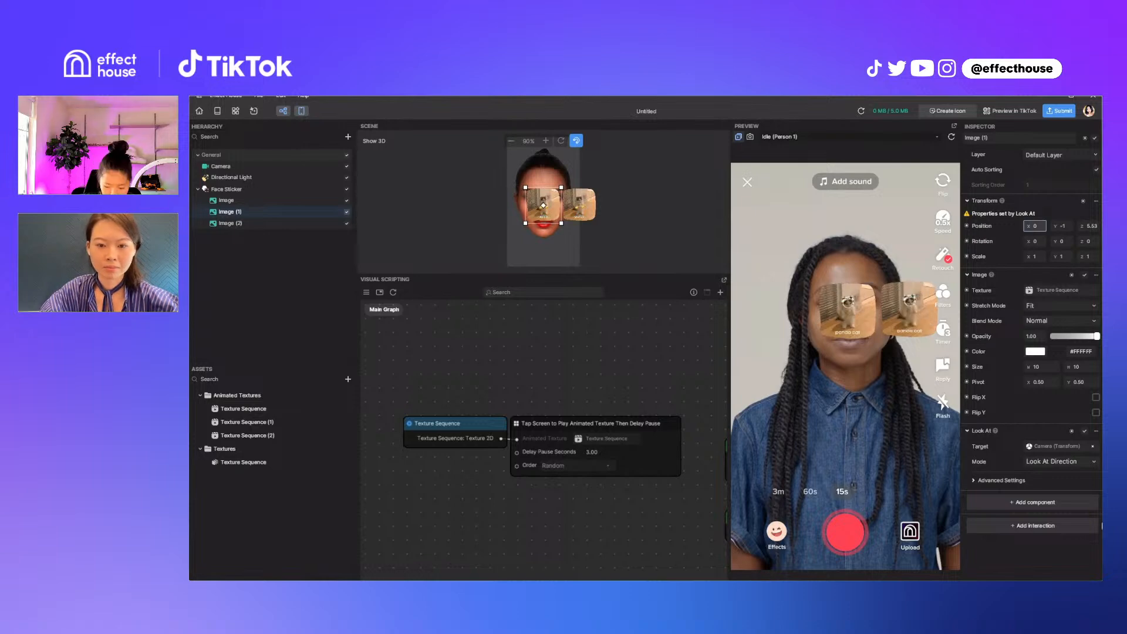
pyautogui.write('-10')
pyautogui.press('Return')
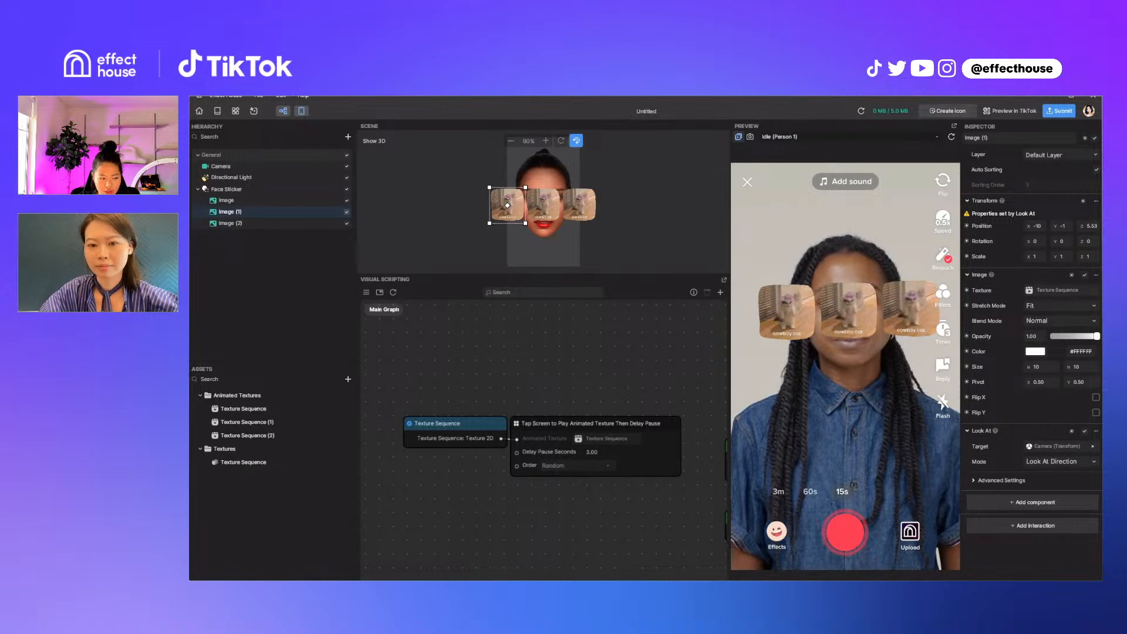
# Add the Tap Screen to Play Animated Texture Then Delay Pause interaction to Texture Sequence (1), and arrange its two nodes below the original pair
pyautogui.click(247, 422)
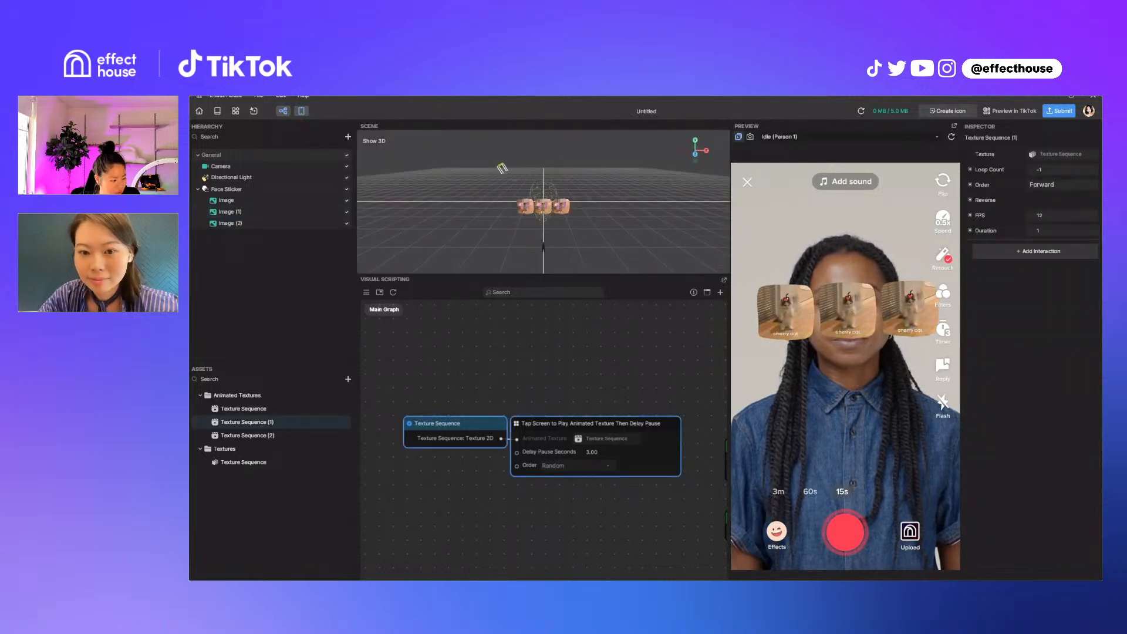
pyautogui.click(1032, 252)
pyautogui.click(1022, 273)
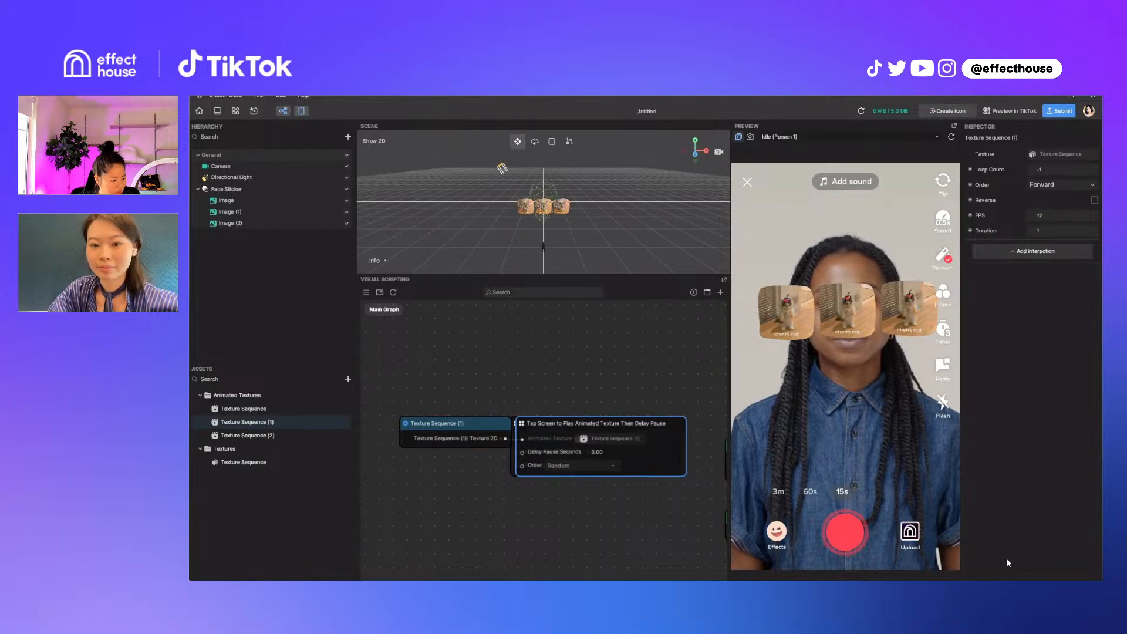
pyautogui.moveTo(596, 423); pyautogui.dragTo(591, 487)
pyautogui.moveTo(438, 423); pyautogui.dragTo(437, 481)
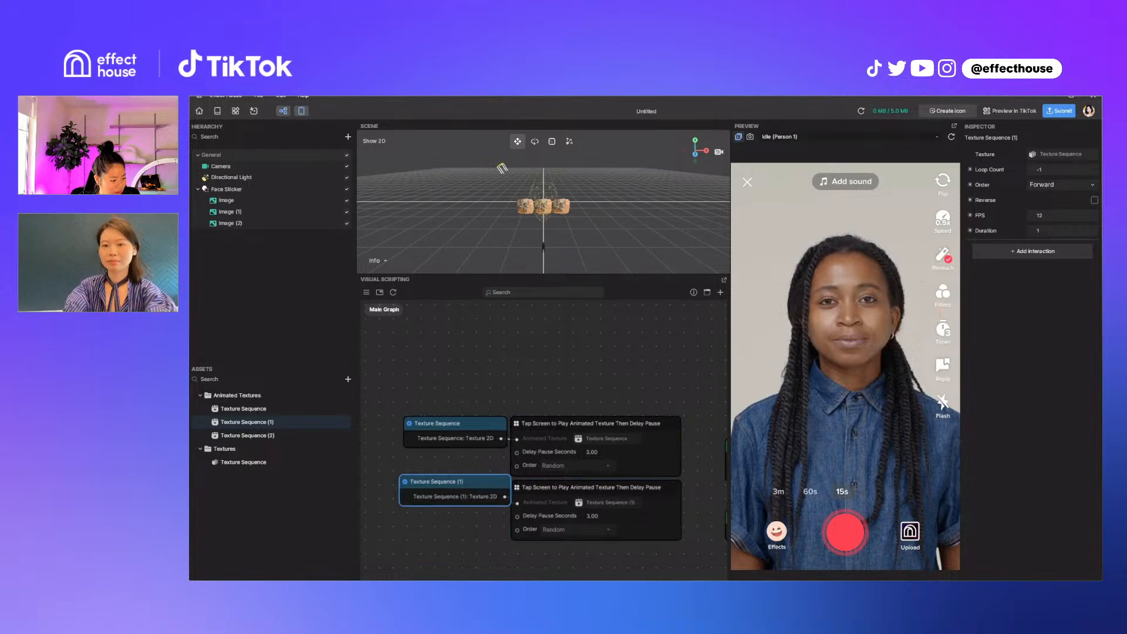
pyautogui.moveTo(437, 481); pyautogui.dragTo(434, 484)
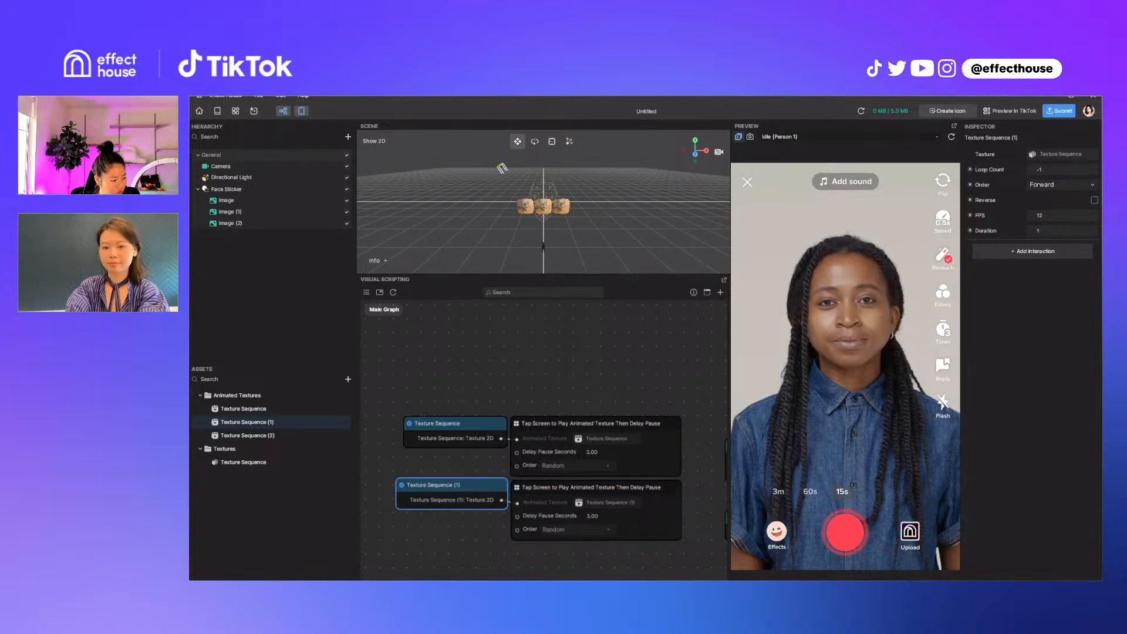
pyautogui.moveTo(437, 485); pyautogui.dragTo(436, 489)
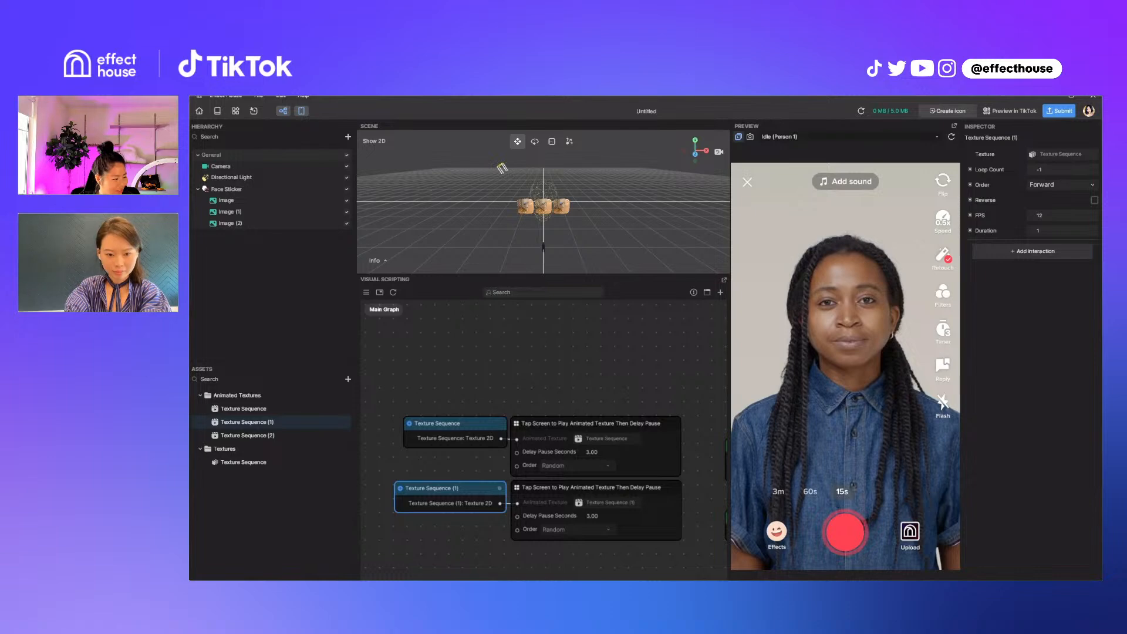
# Add the Tap Screen to Play Animated Texture Then Delay Pause interaction to Texture Sequence (2), with its nodes below the other pairs
pyautogui.moveTo(436, 489); pyautogui.dragTo(440, 488)
pyautogui.moveTo(441, 488); pyautogui.dragTo(460, 405, button='middle')
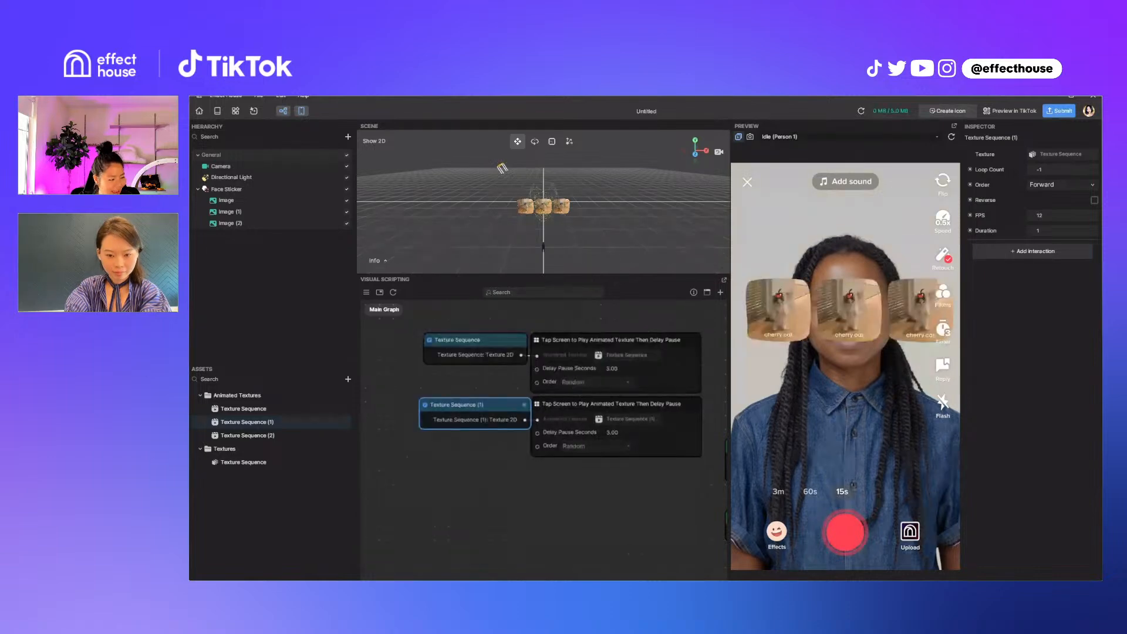
pyautogui.click(247, 436)
pyautogui.click(1033, 251)
pyautogui.click(1032, 295)
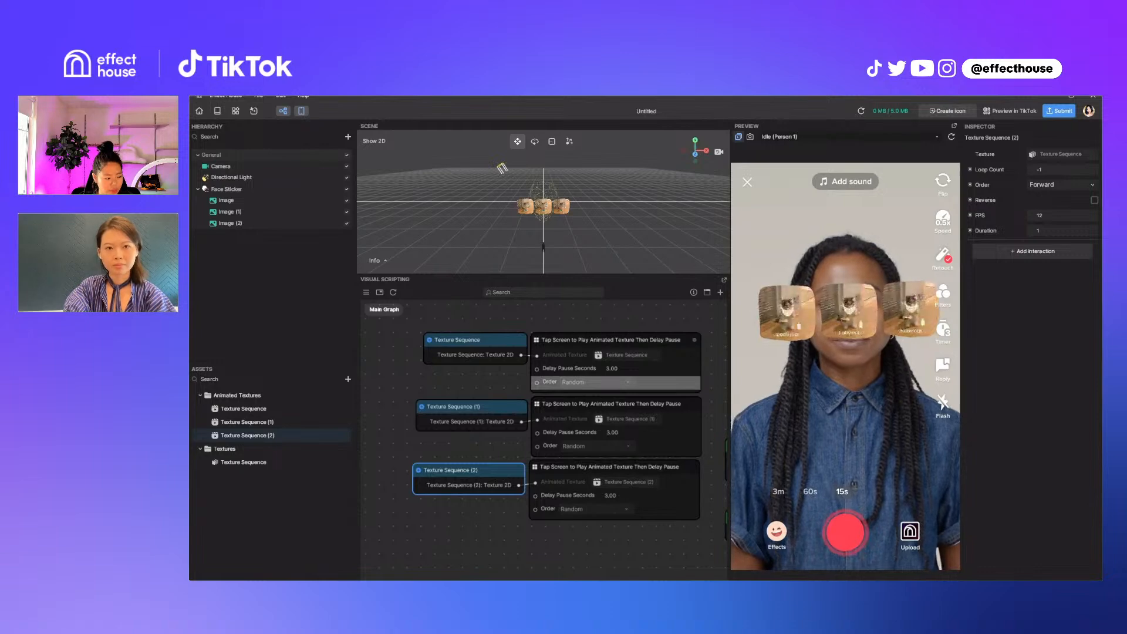
# Set the tap interaction order to Forward for Texture Sequence (1) and Shuffle for Texture Sequence (2), and restart the preview
pyautogui.click(593, 446)
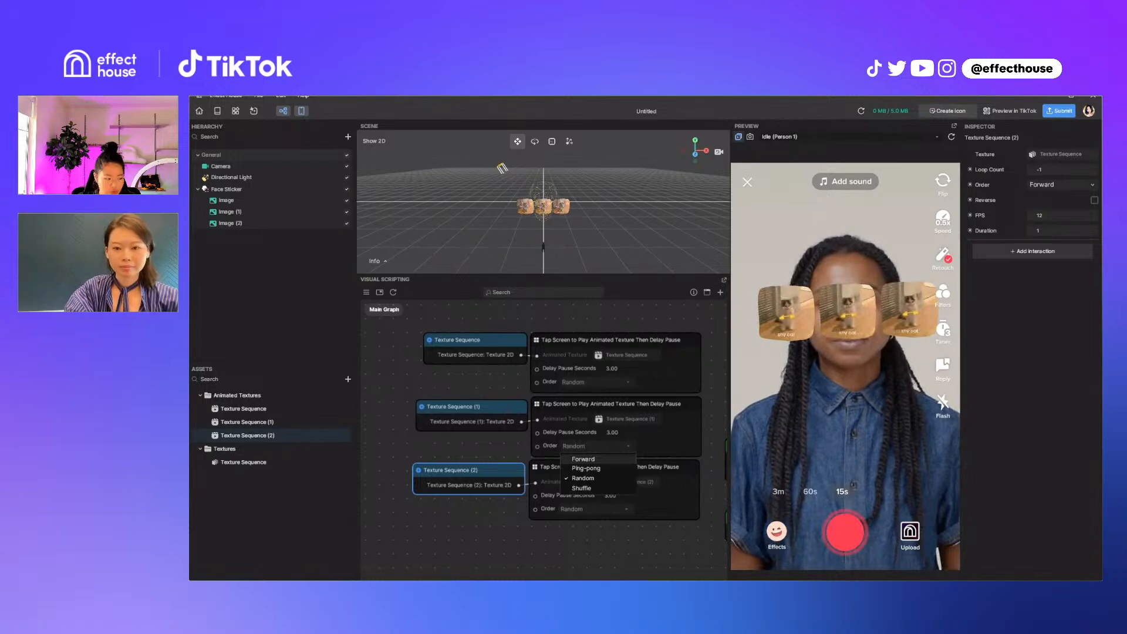
pyautogui.click(583, 459)
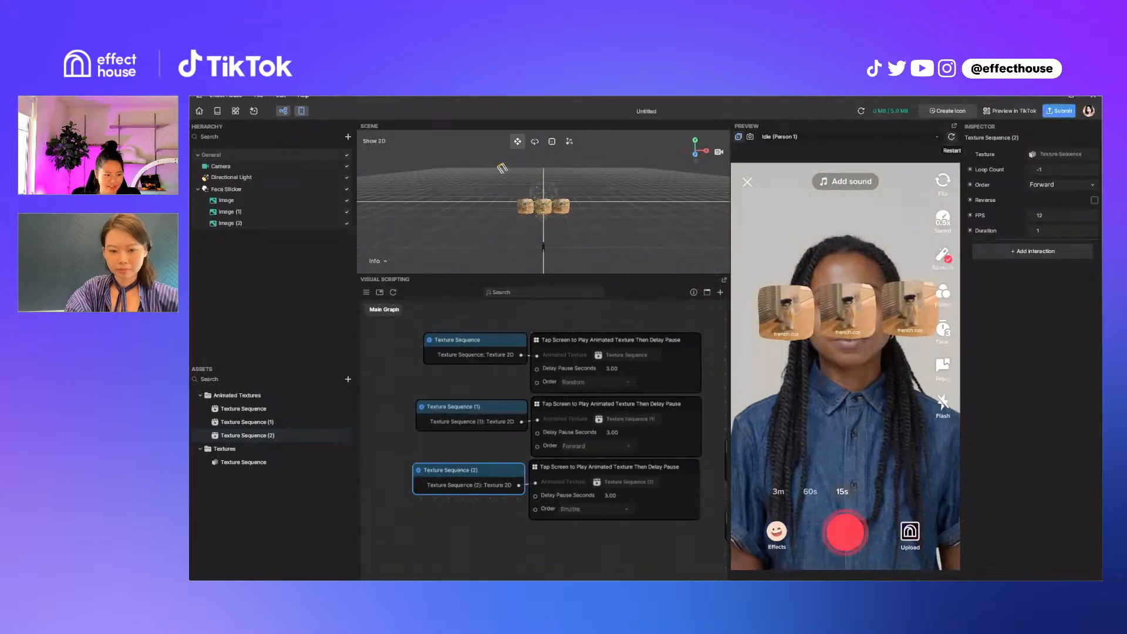
pyautogui.click(951, 137)
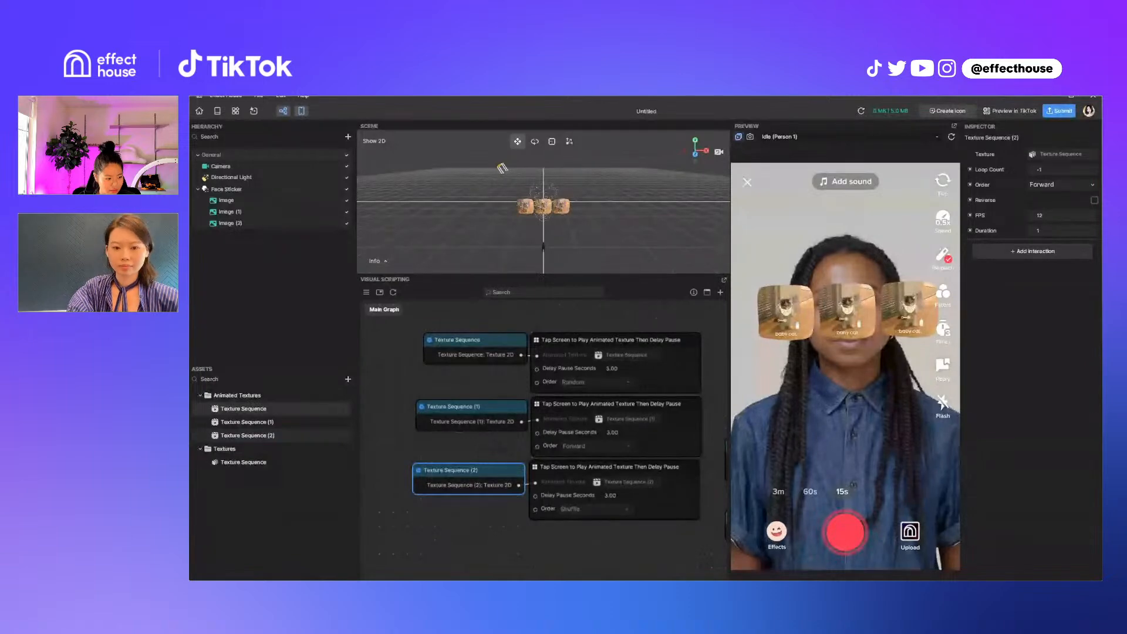
# Set the playback order of the first animated Texture Sequence asset to Random
pyautogui.click(244, 409)
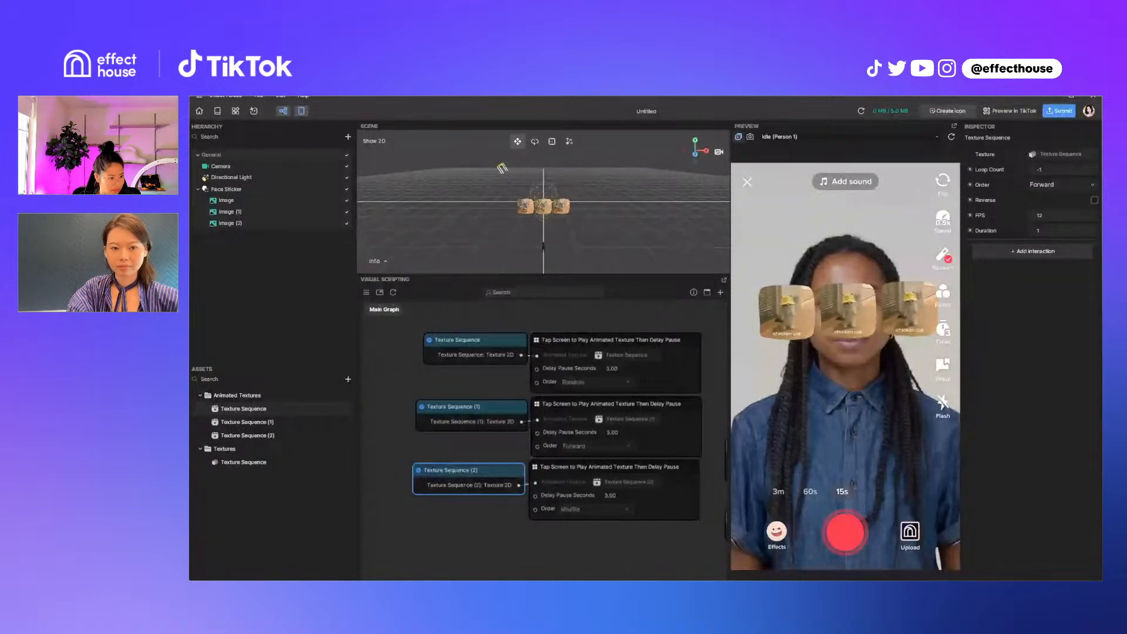
pyautogui.click(1062, 185)
pyautogui.click(1051, 210)
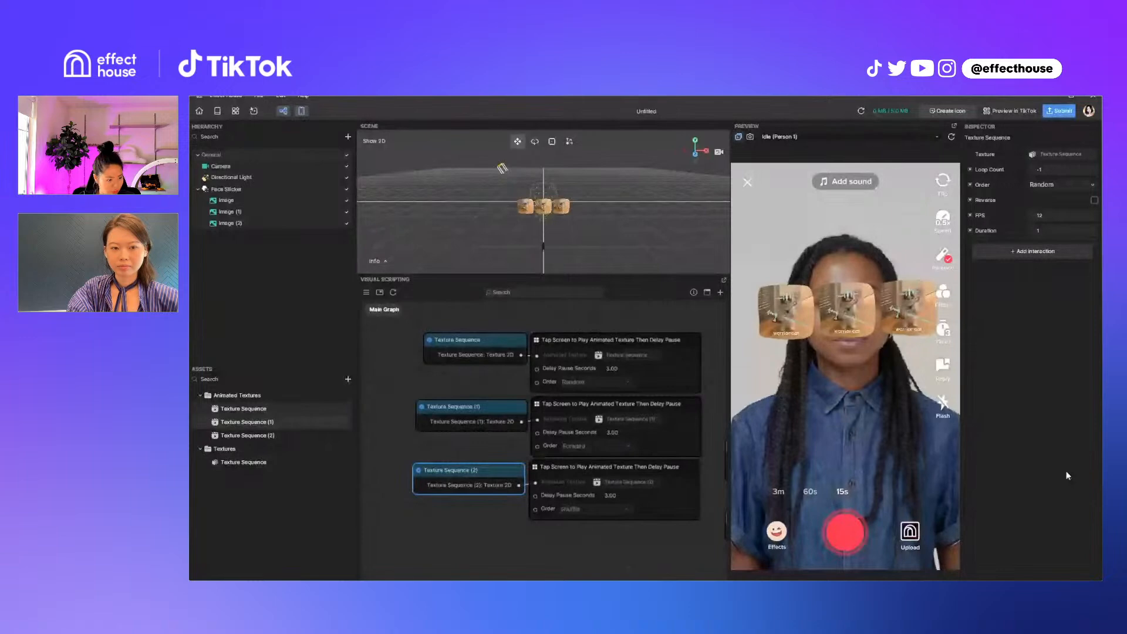
# Set the playback order of the animated Texture Sequence (1) asset to Shuffle
pyautogui.click(246, 422)
pyautogui.click(1062, 185)
pyautogui.click(1049, 229)
# Set the playback order of the animated Texture Sequence (2) asset to Shuffle
pyautogui.click(248, 435)
pyautogui.click(1062, 185)
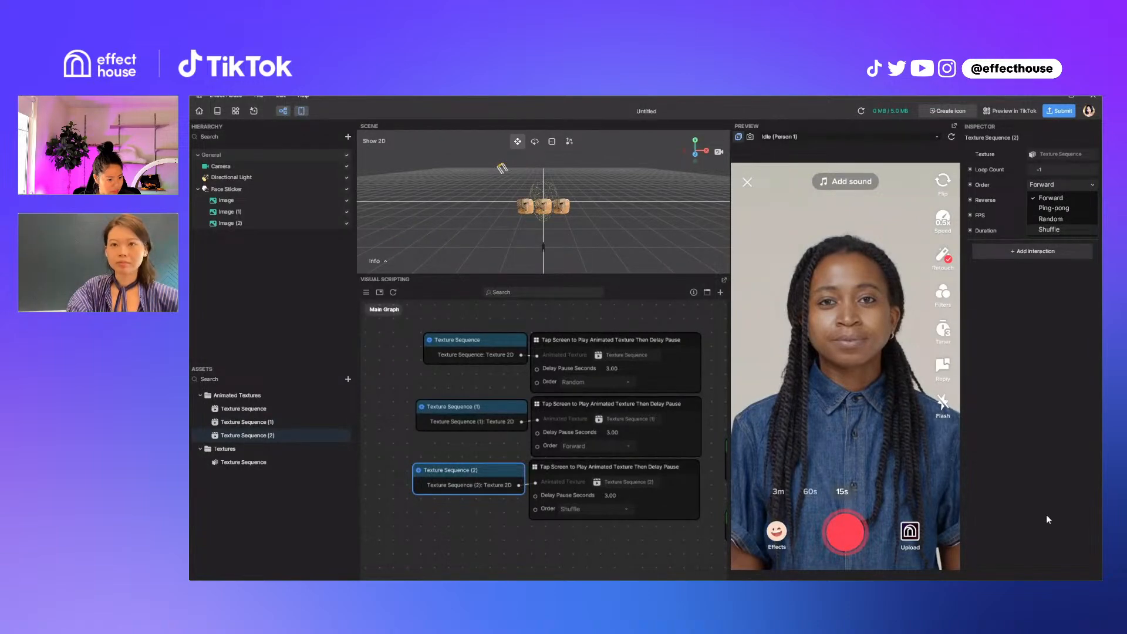
pyautogui.click(1049, 229)
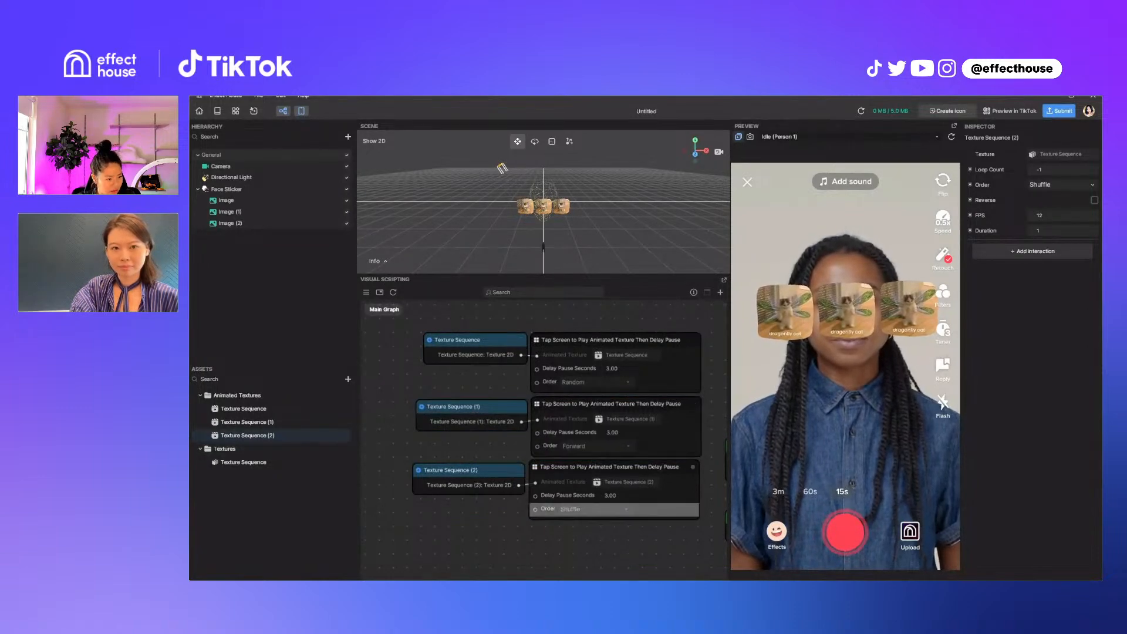
# Set the playback order of the animated Texture Sequence (1) asset to Forward, and restart the preview
pyautogui.moveTo(474, 340); pyautogui.dragTo(471, 342)
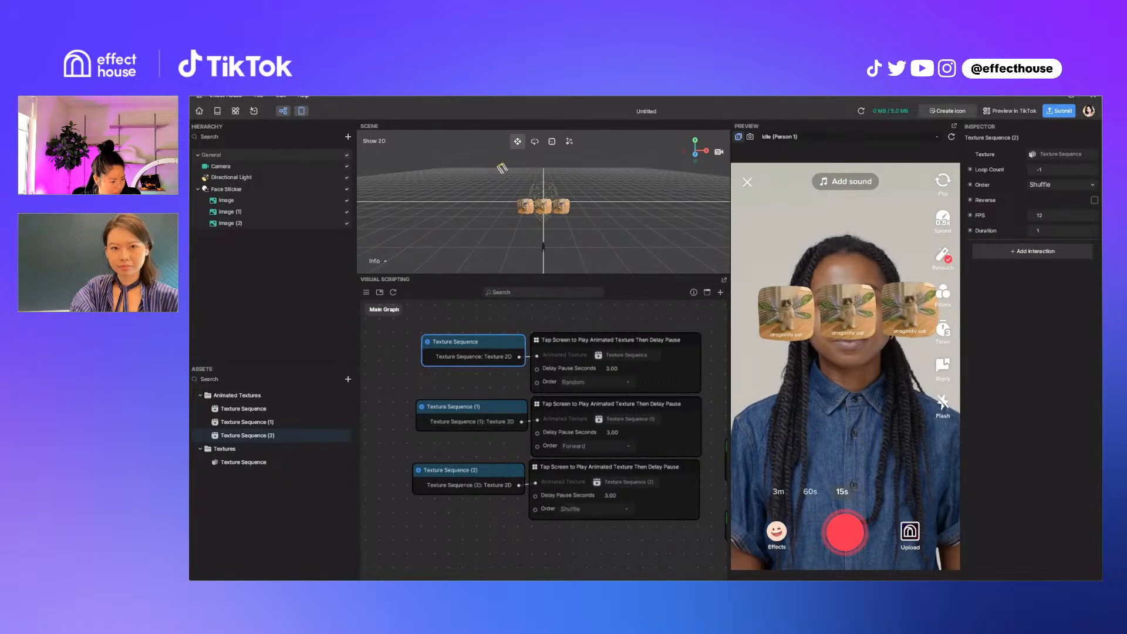
pyautogui.moveTo(622, 540); pyautogui.dragTo(640, 525, button='middle')
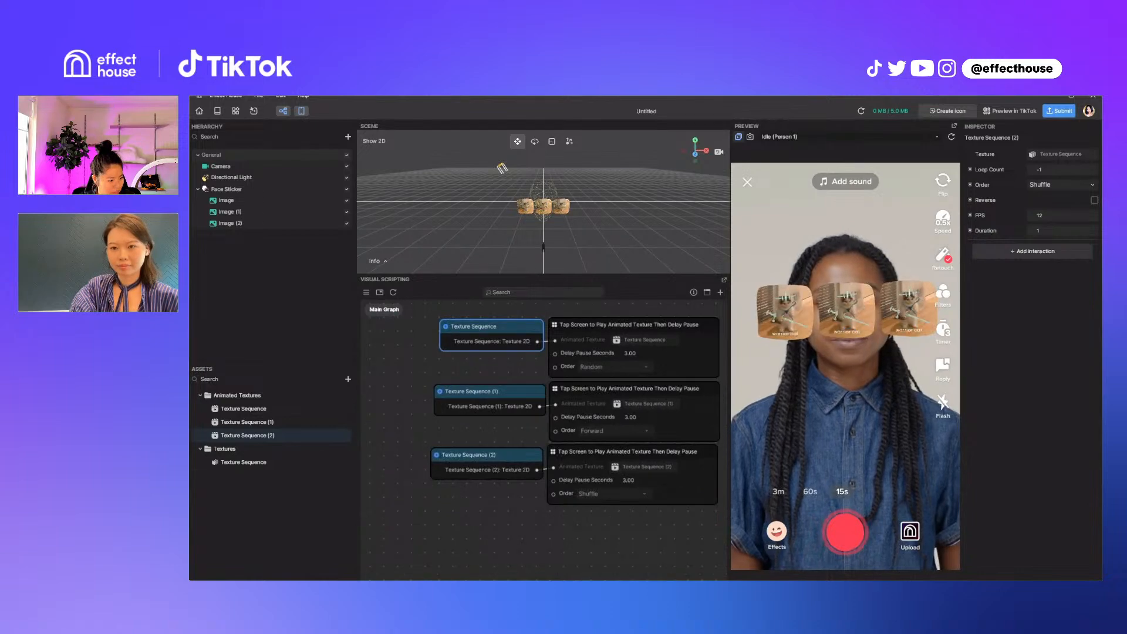
pyautogui.click(247, 422)
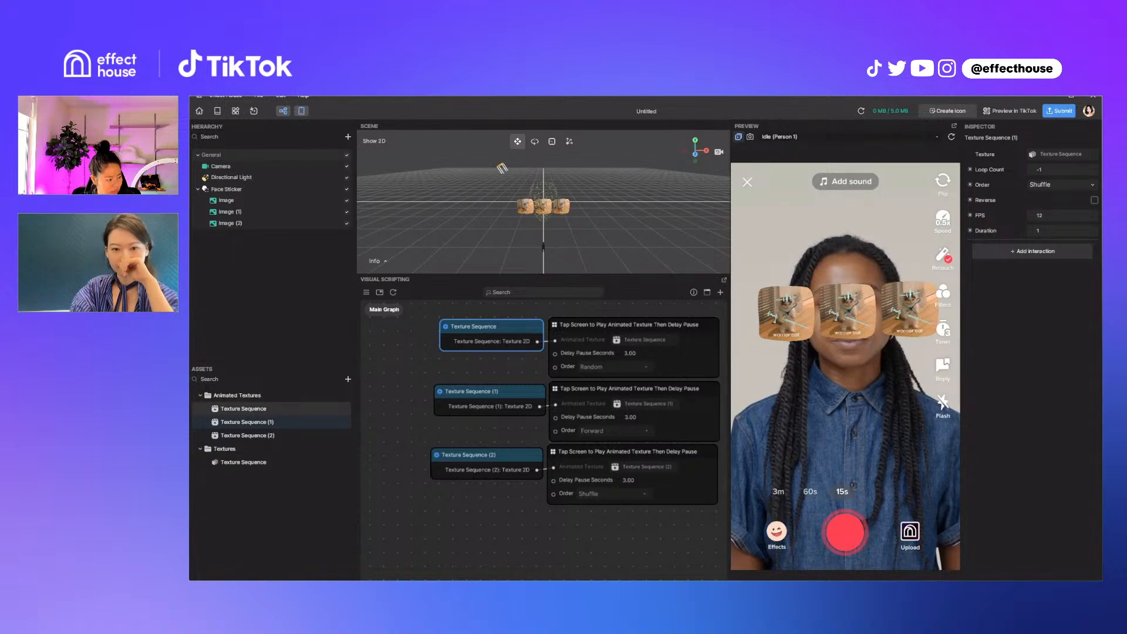
pyautogui.click(1058, 185)
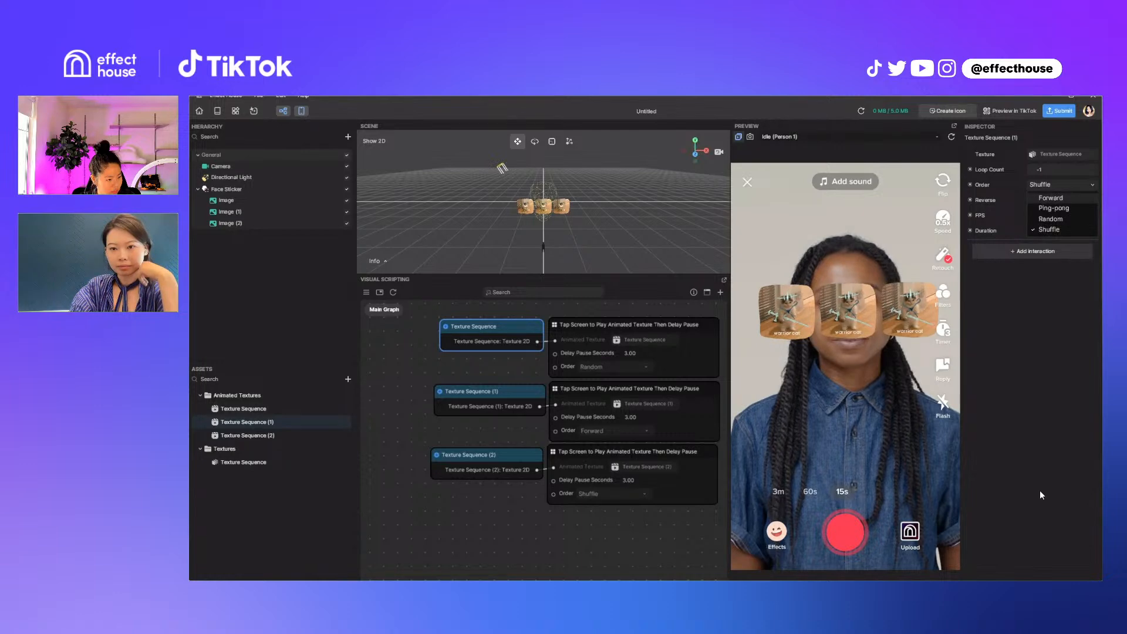
pyautogui.click(1050, 197)
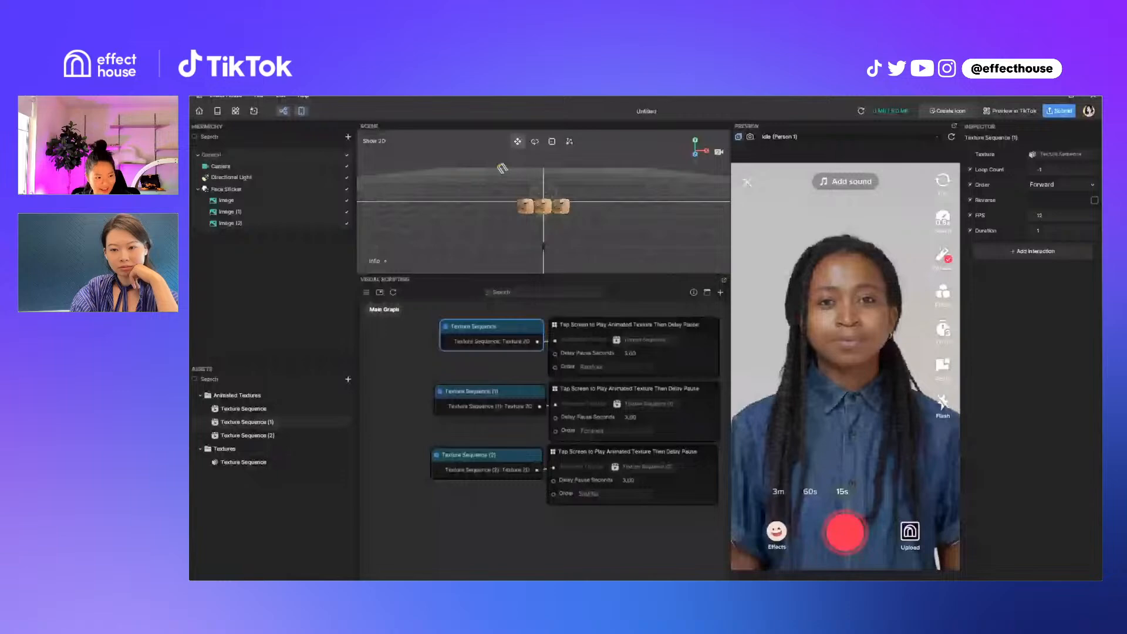
pyautogui.click(951, 137)
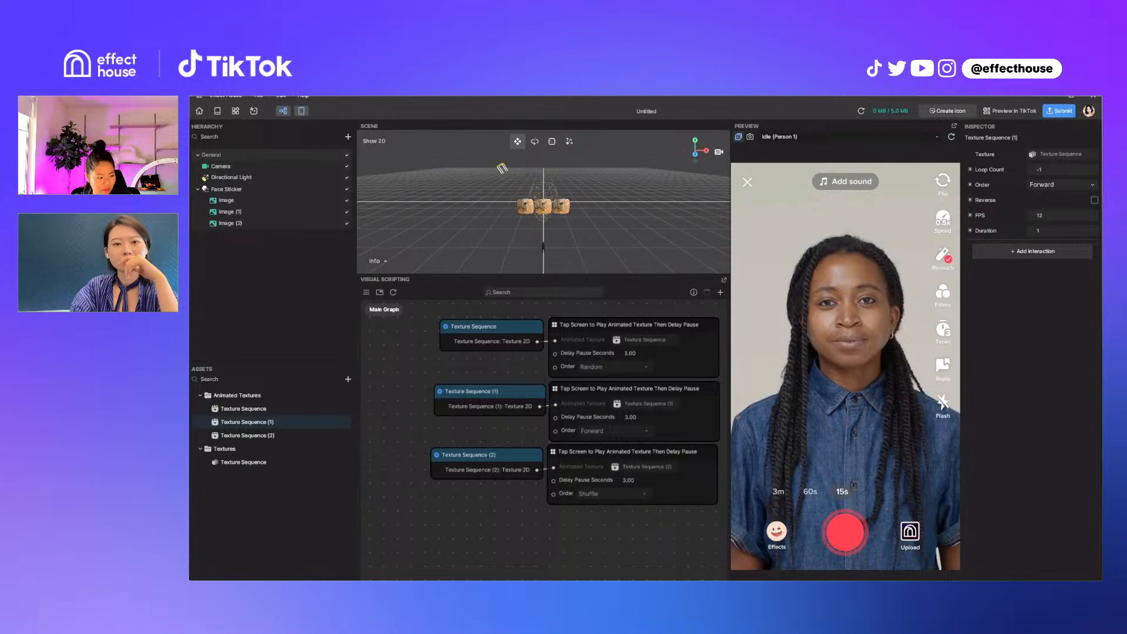
# Duplicate the Texture Sequence asset in the Textures folder twice
pyautogui.moveTo(487, 456); pyautogui.dragTo(491, 452)
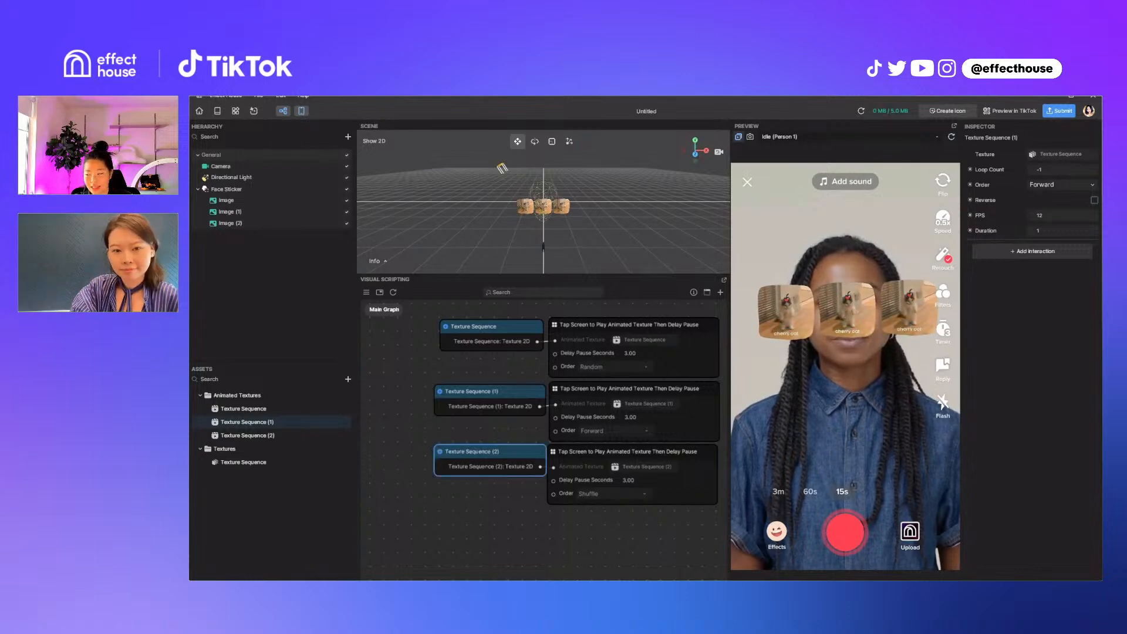
pyautogui.click(243, 462)
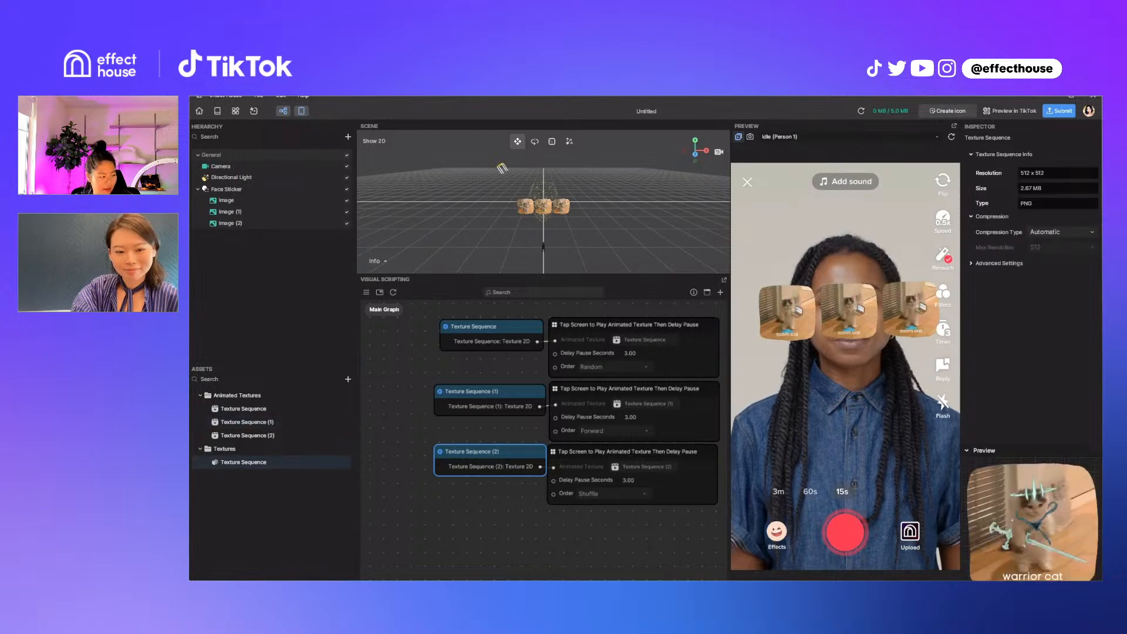
pyautogui.rightClick(262, 464)
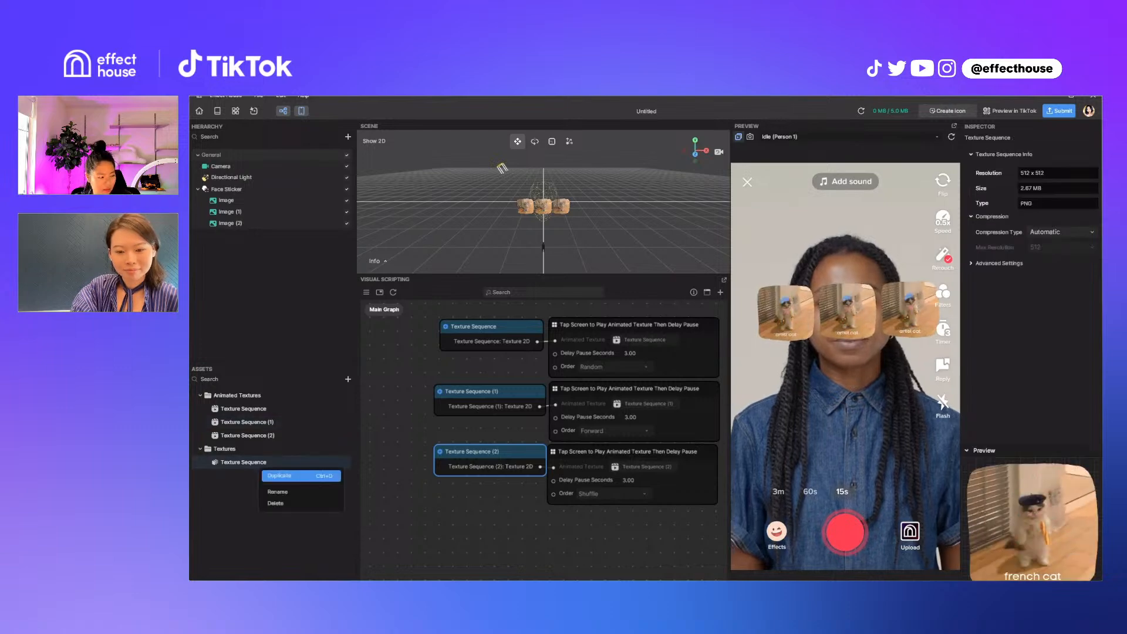
pyautogui.click(281, 475)
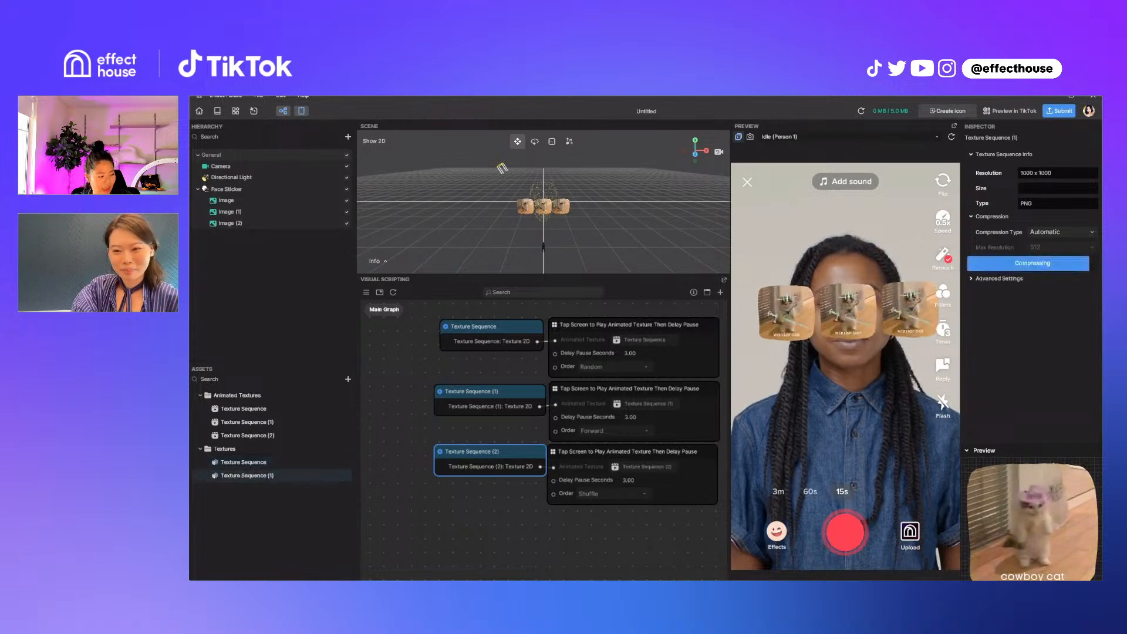
pyautogui.rightClick(242, 476)
pyautogui.click(273, 486)
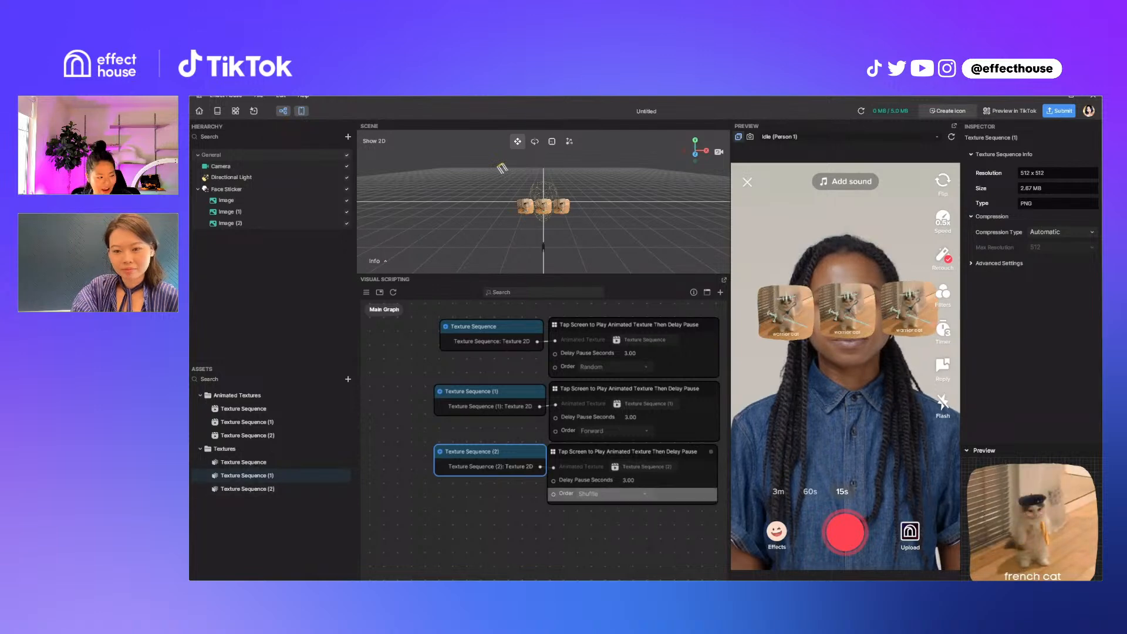
pyautogui.click(490, 392)
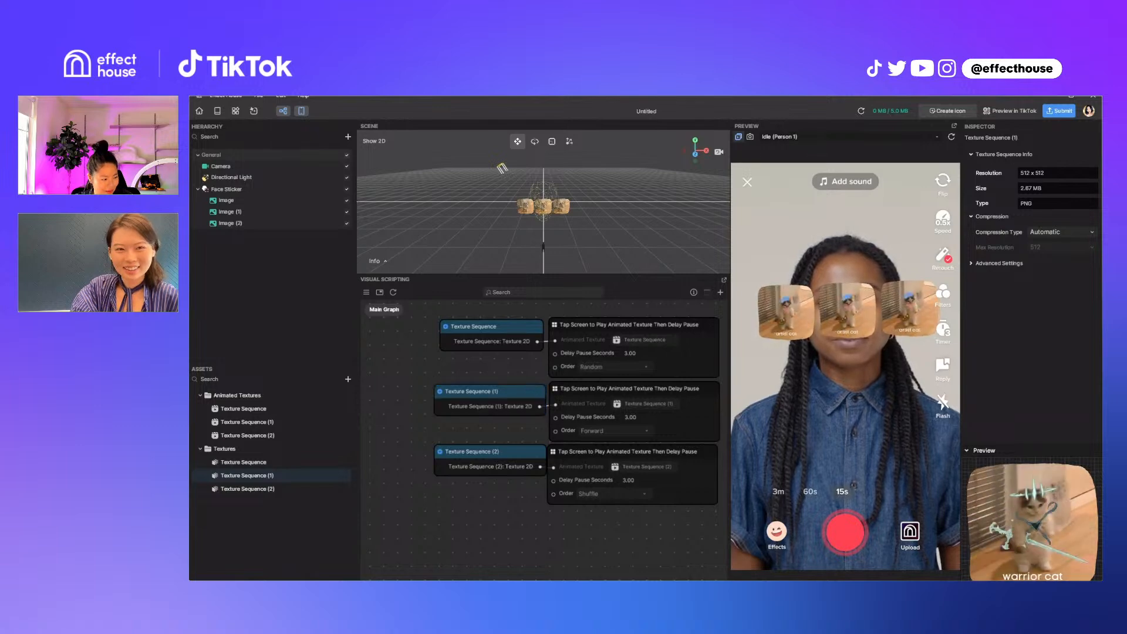
pyautogui.moveTo(578, 440)
pyautogui.mouseDown(button='middle')
pyautogui.moveTo(510, 447)
pyautogui.moveTo(577, 454)
pyautogui.moveTo(558, 436)
pyautogui.moveTo(577, 454)
pyautogui.moveTo(569, 457)
pyautogui.mouseUp(button='middle')
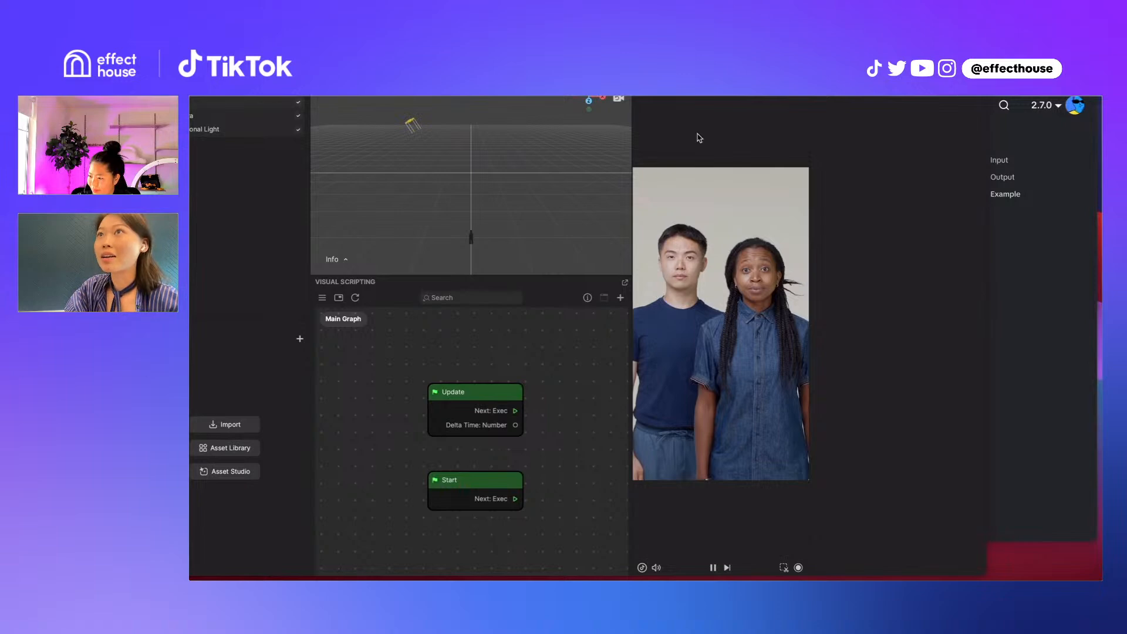
pyautogui.moveTo(528, 99)
pyautogui.mouseDown()
pyautogui.moveTo(518, 82)
pyautogui.moveTo(530, 82)
pyautogui.mouseUp()
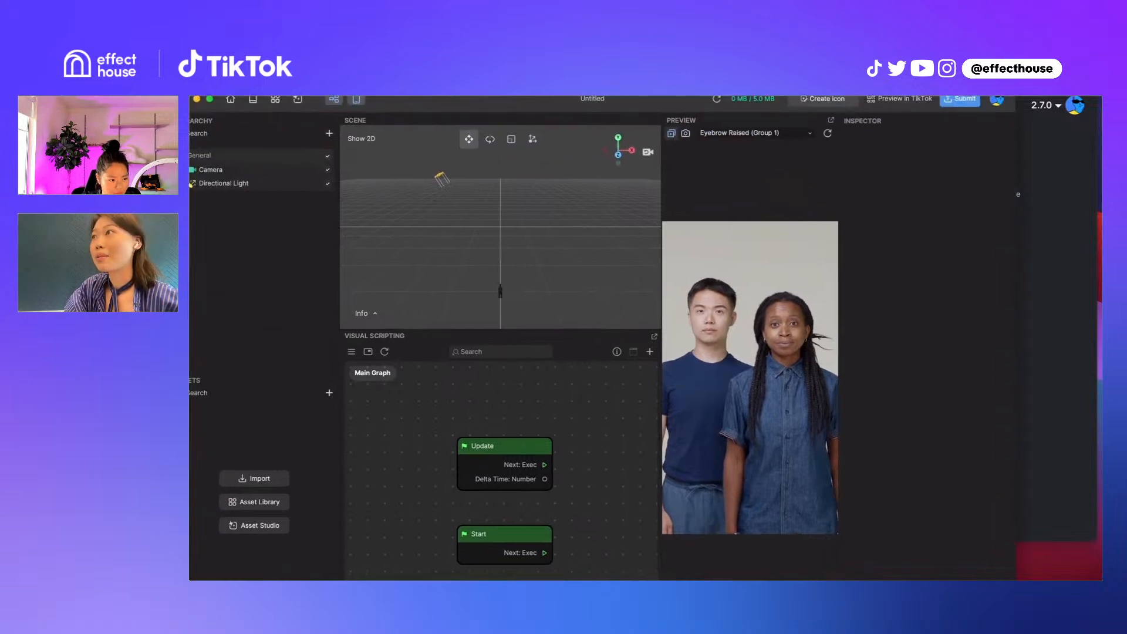
pyautogui.moveTo(1016, 86); pyautogui.dragTo(952, 102)
pyautogui.moveTo(596, 121); pyautogui.dragTo(620, 118)
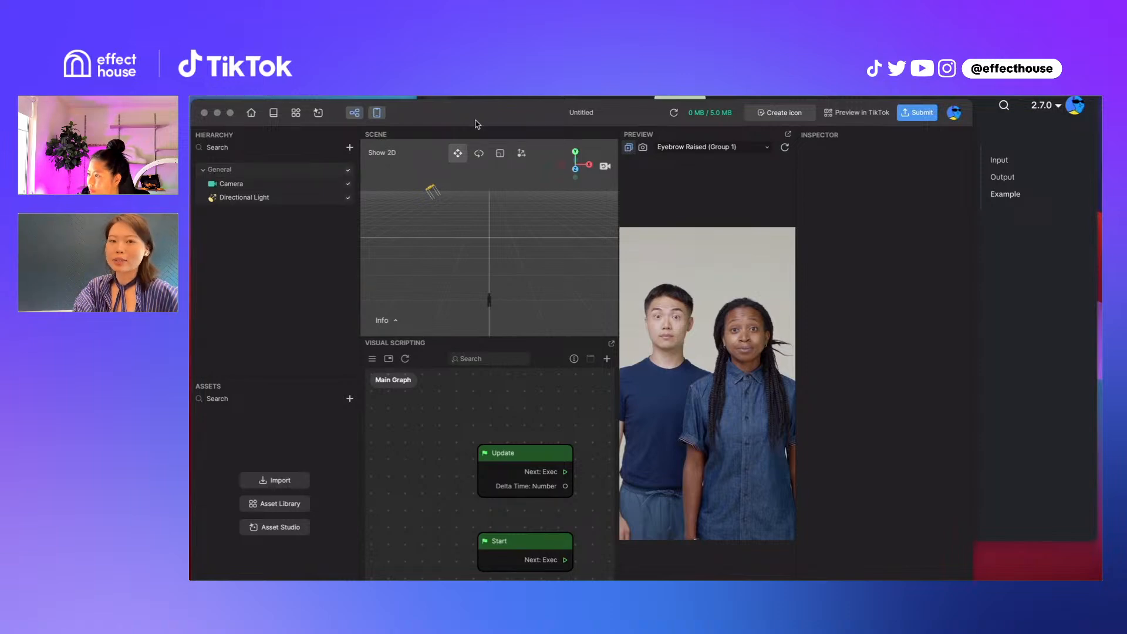
# Check the installed program version in its About information, and close it
pyautogui.moveTo(474, 118); pyautogui.dragTo(475, 86)
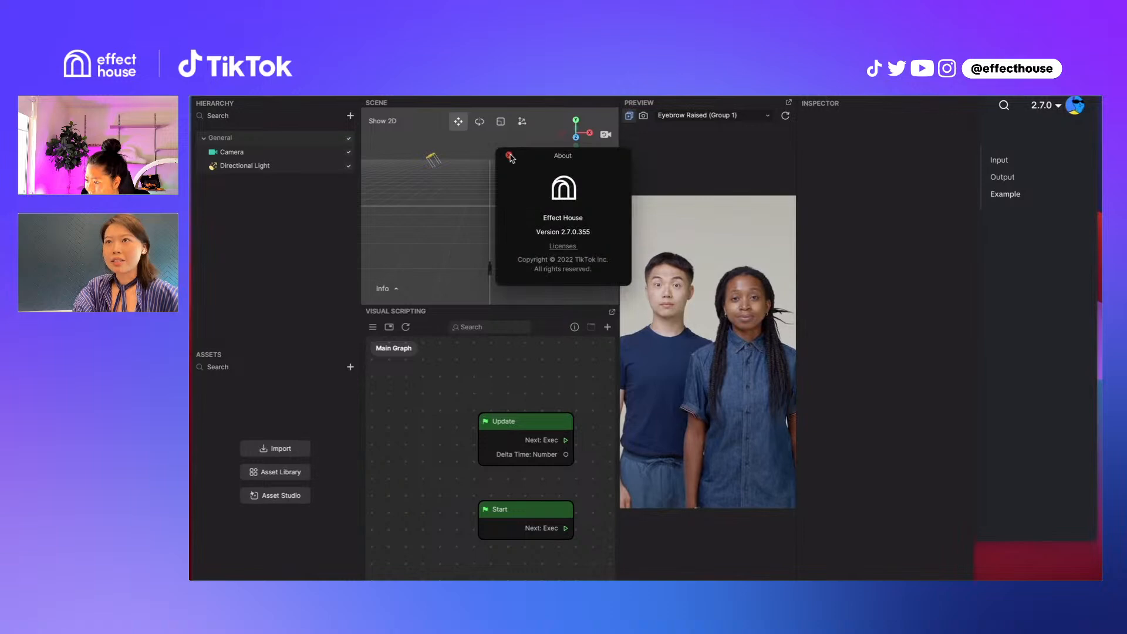
pyautogui.click(509, 155)
pyautogui.moveTo(381, 68); pyautogui.dragTo(428, 76)
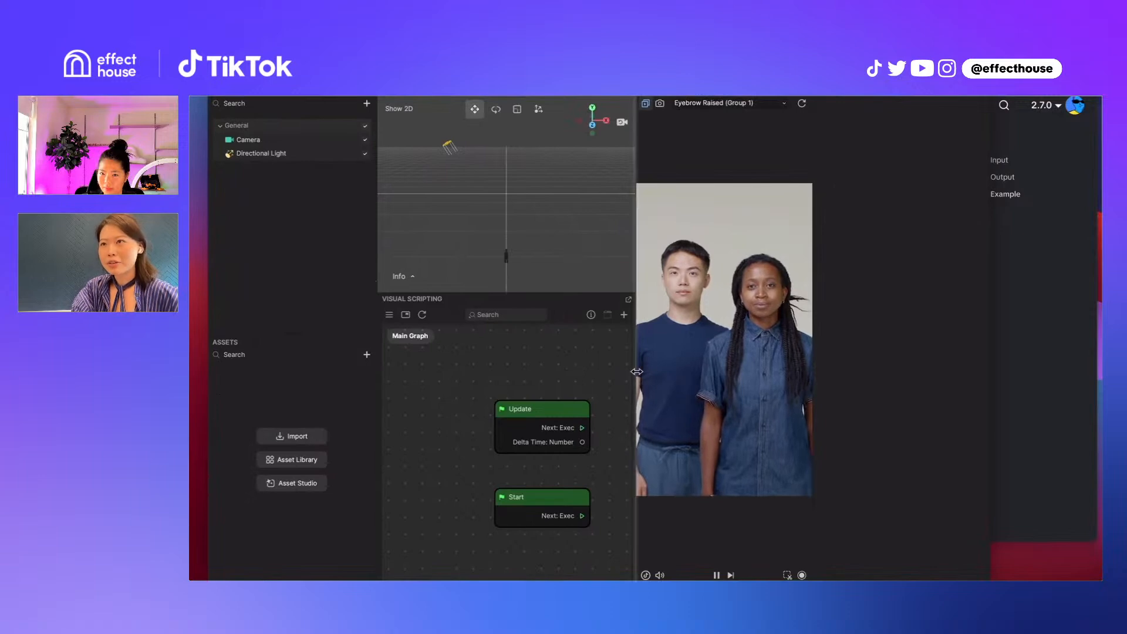
# Move the Start node above the Update node in the Main Graph of the blank project
pyautogui.scroll(-1, 518, 466)
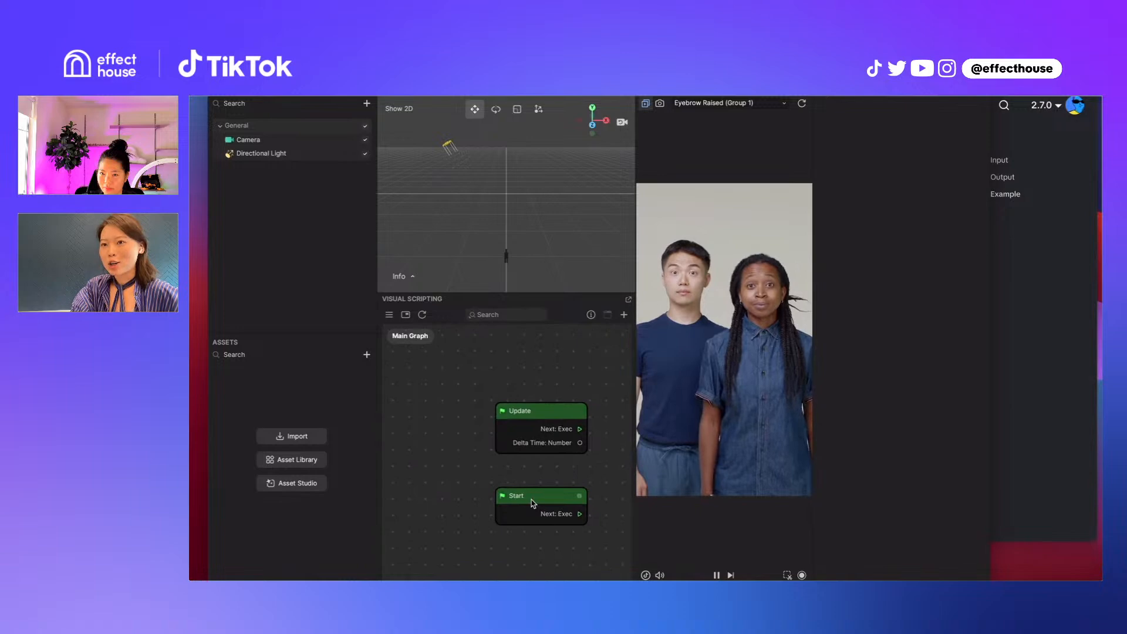
pyautogui.click(543, 415)
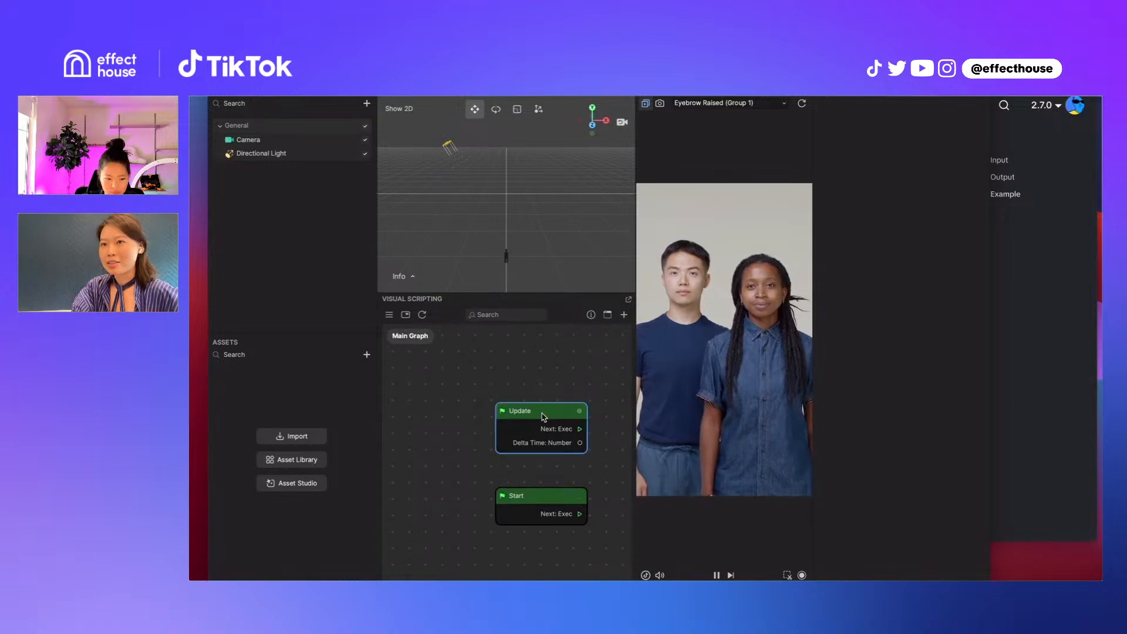
pyautogui.click(527, 501)
pyautogui.click(575, 399)
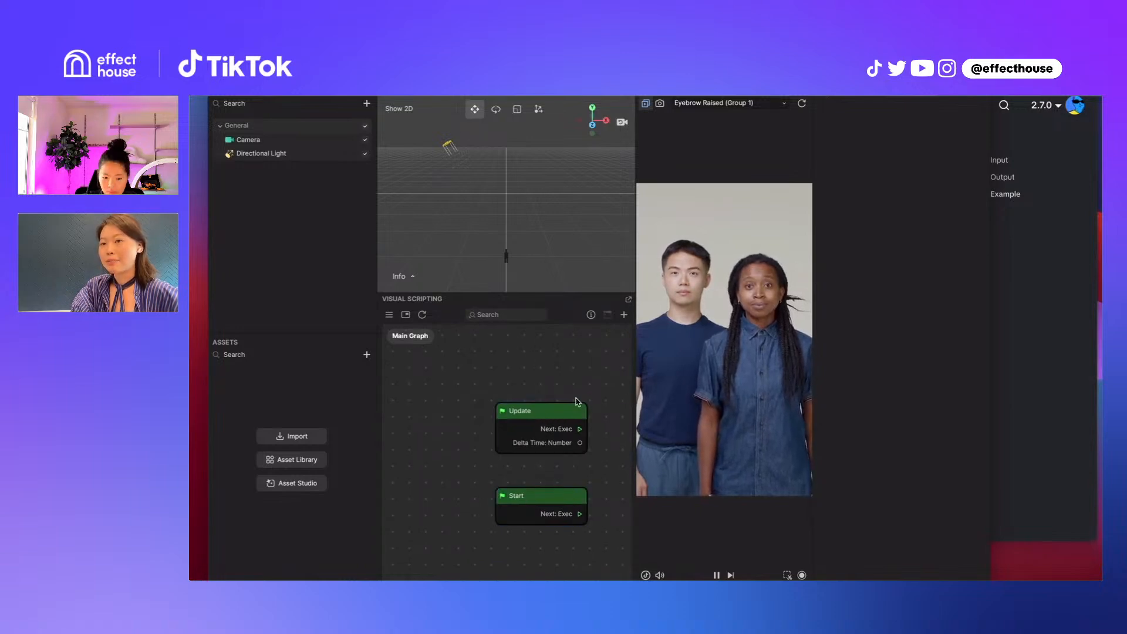
pyautogui.moveTo(542, 496); pyautogui.dragTo(543, 367)
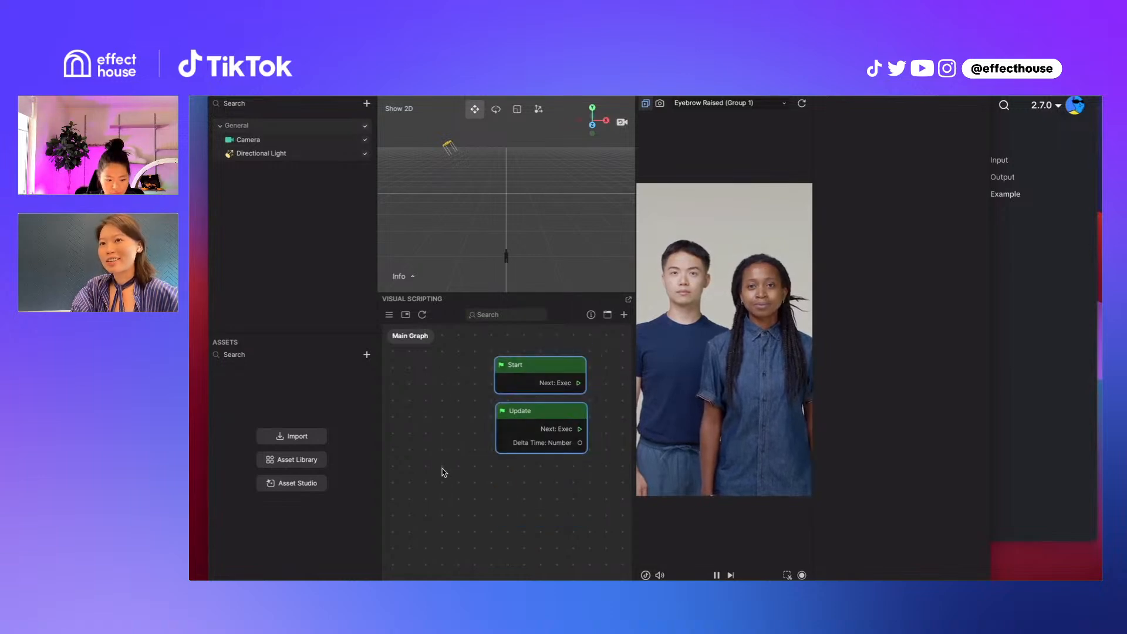
pyautogui.click(474, 421)
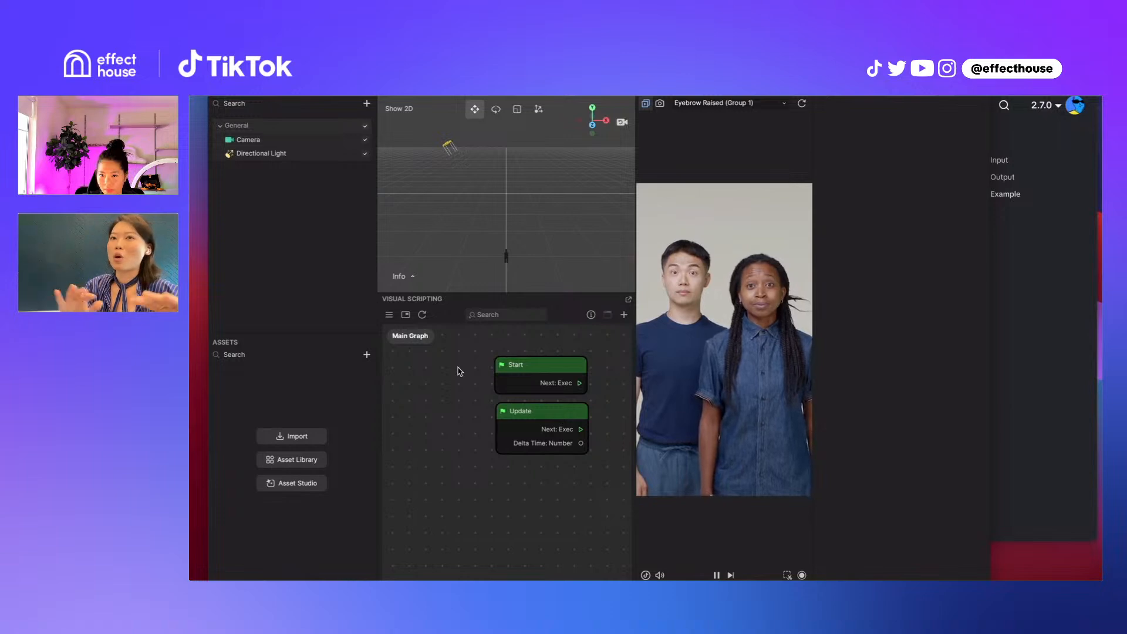
# Add a 3D Face object to the scene and place its node beside the Start and Update nodes in the Main Graph
pyautogui.click(368, 103)
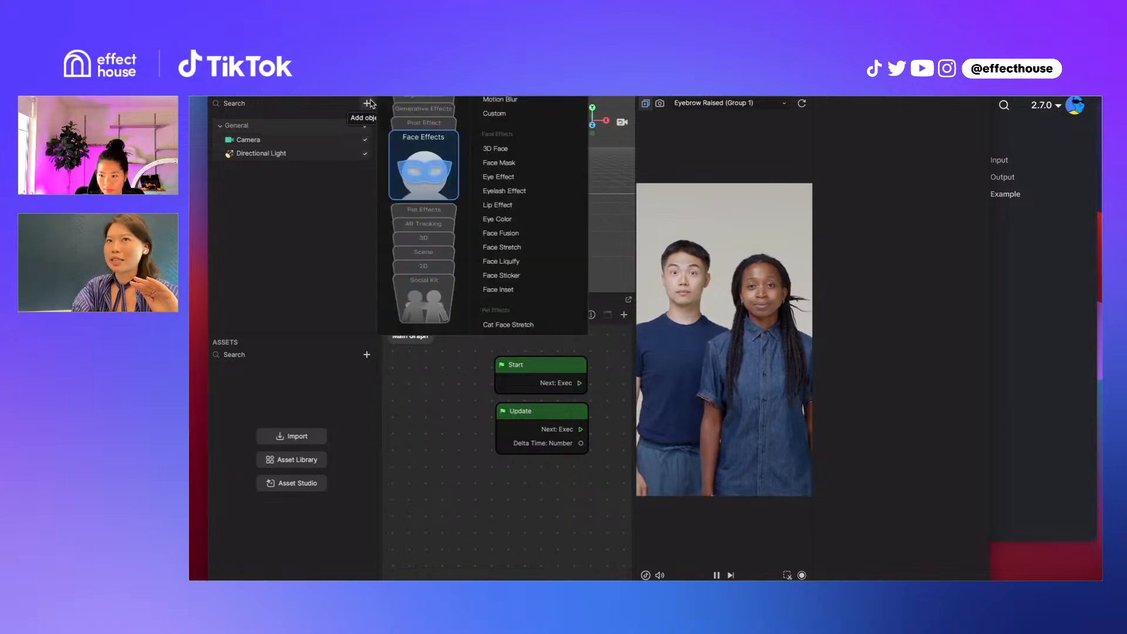
pyautogui.click(496, 151)
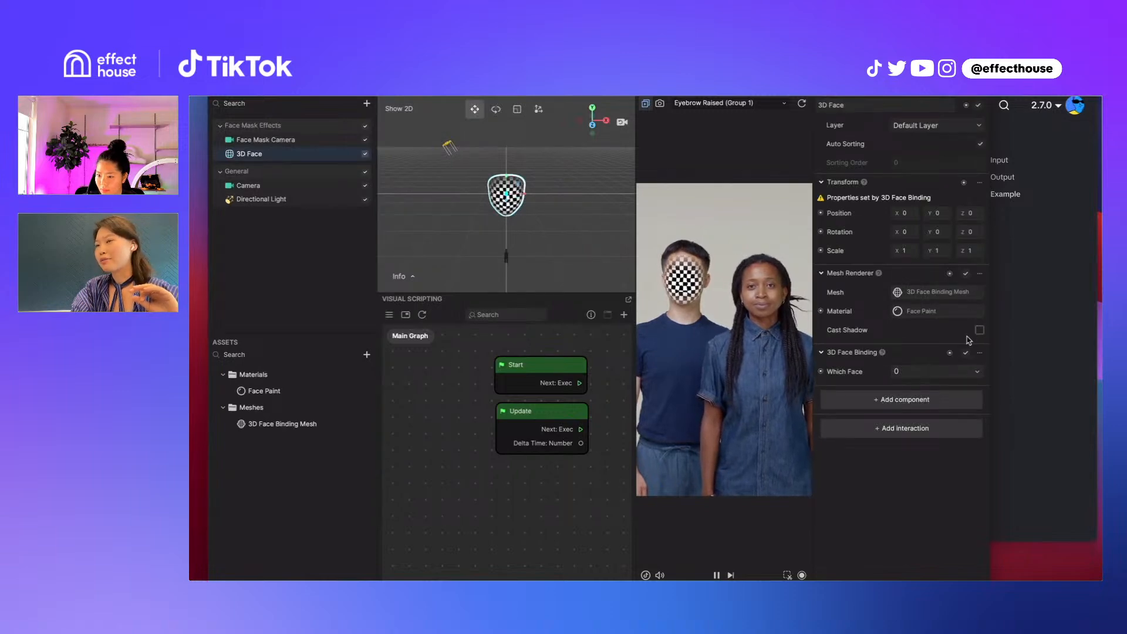
pyautogui.moveTo(328, 160); pyautogui.dragTo(422, 371)
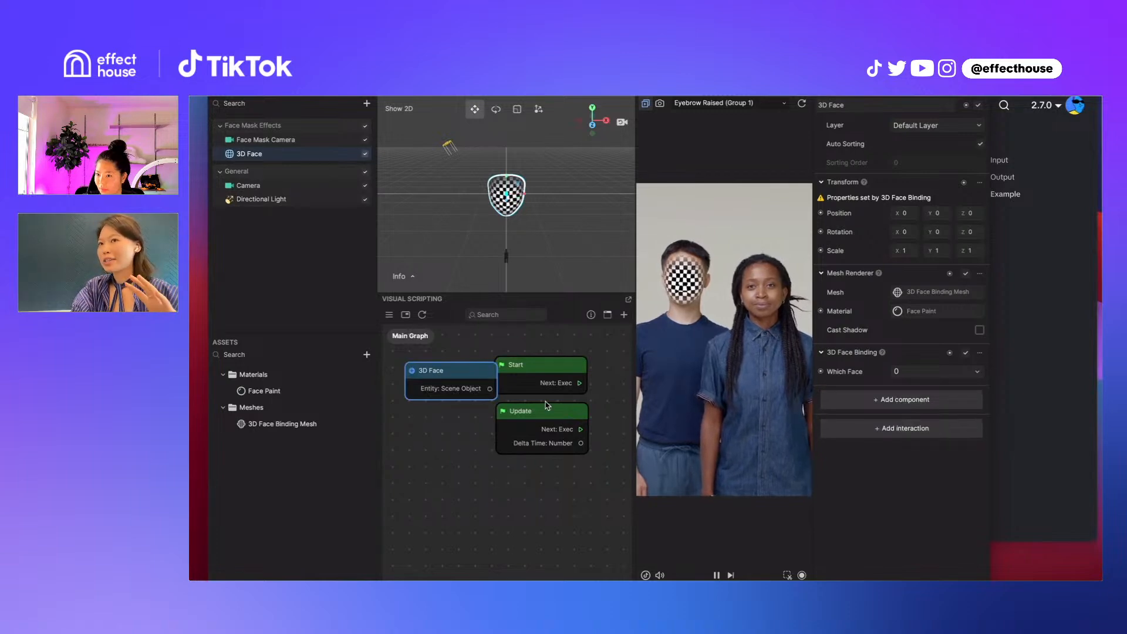
pyautogui.moveTo(461, 375); pyautogui.dragTo(470, 398)
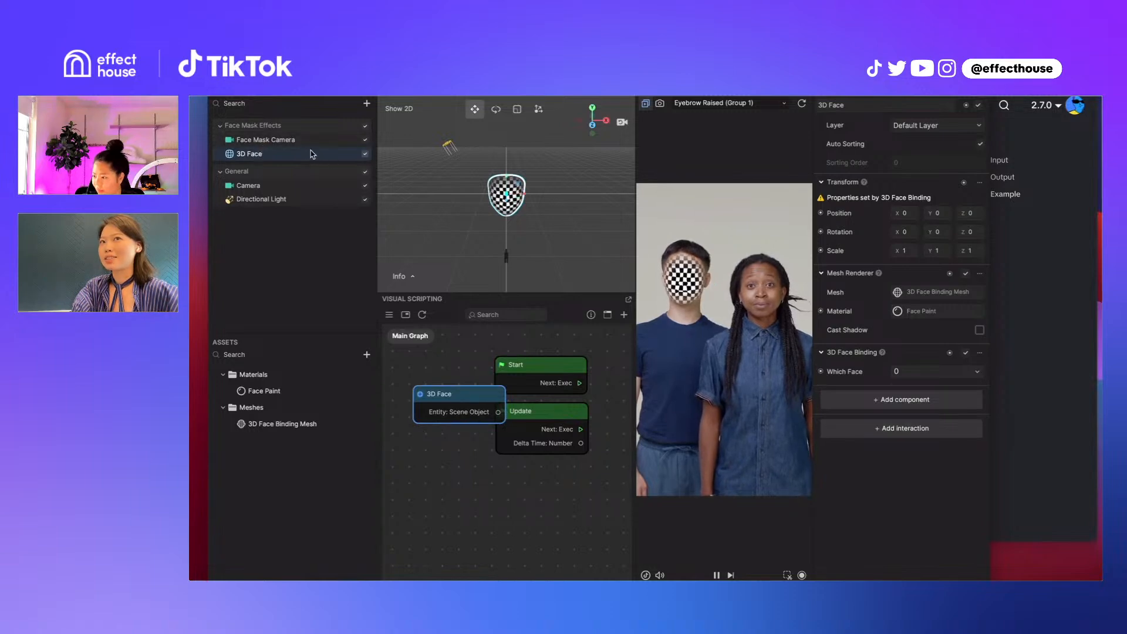
# Replace the 3D Face node in the Main Graph with a newly placed one and position it beside the Start and Update nodes
pyautogui.moveTo(303, 157); pyautogui.dragTo(467, 365)
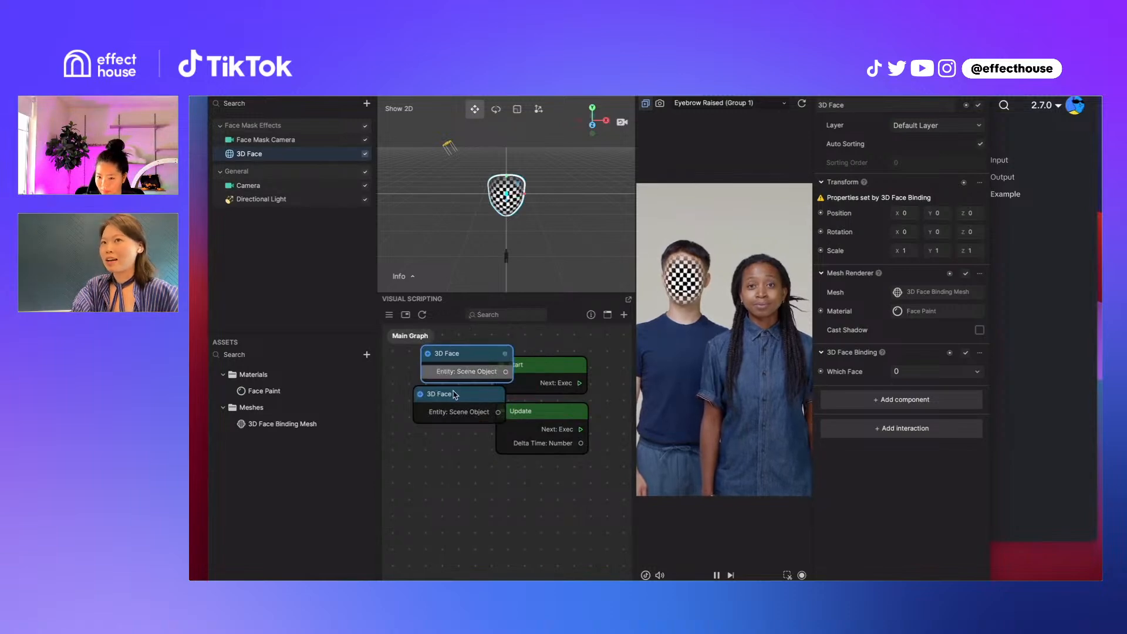
pyautogui.click(469, 405)
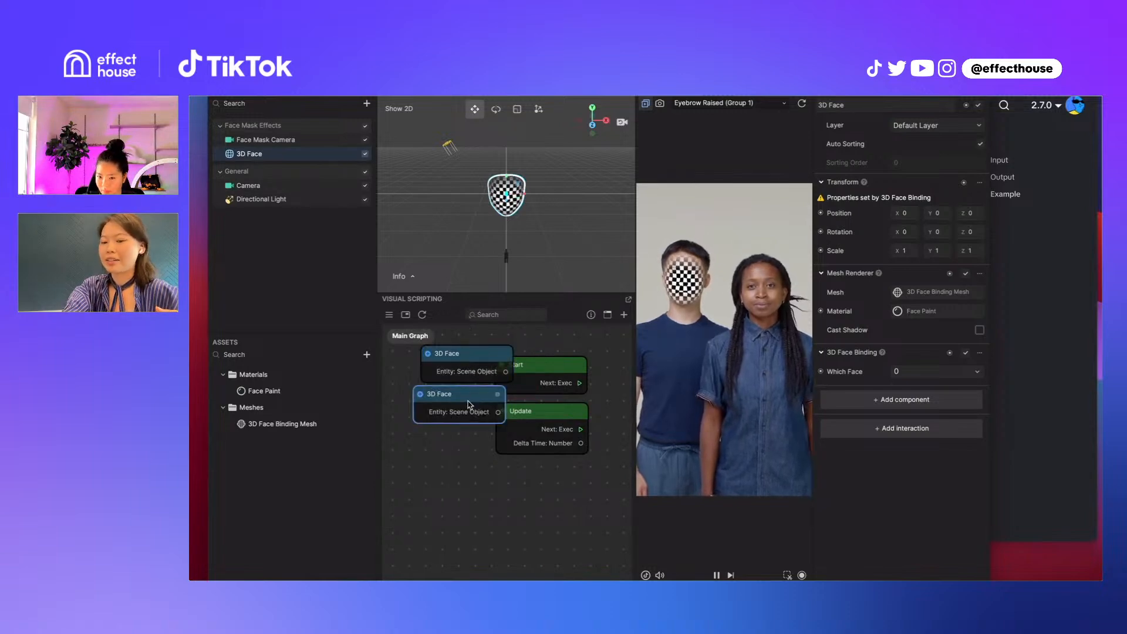
pyautogui.press('Delete')
pyautogui.moveTo(468, 379); pyautogui.dragTo(455, 406)
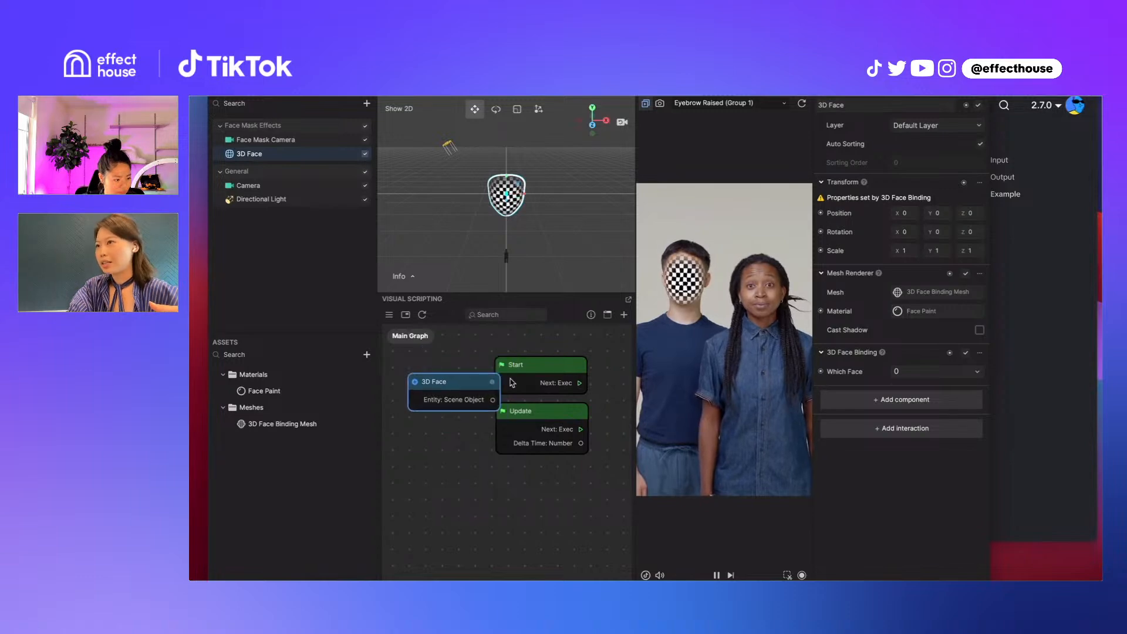
# Add the Tap Screen to Toggle Visibility interaction to the 3D Face object and enable its Start Hidden option
pyautogui.click(904, 430)
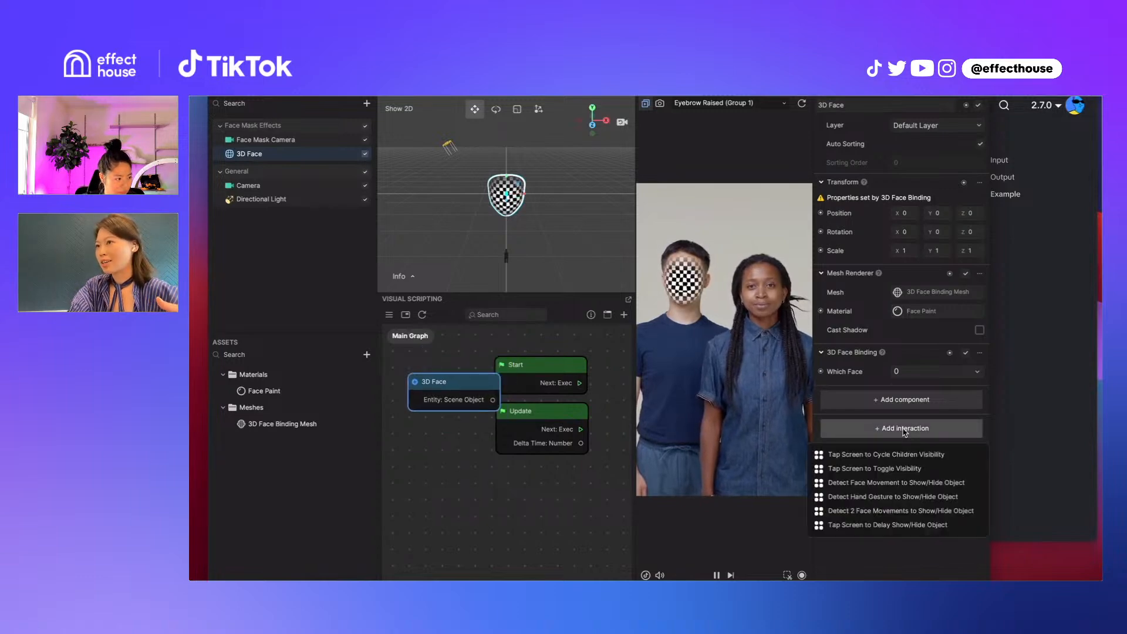
pyautogui.click(905, 470)
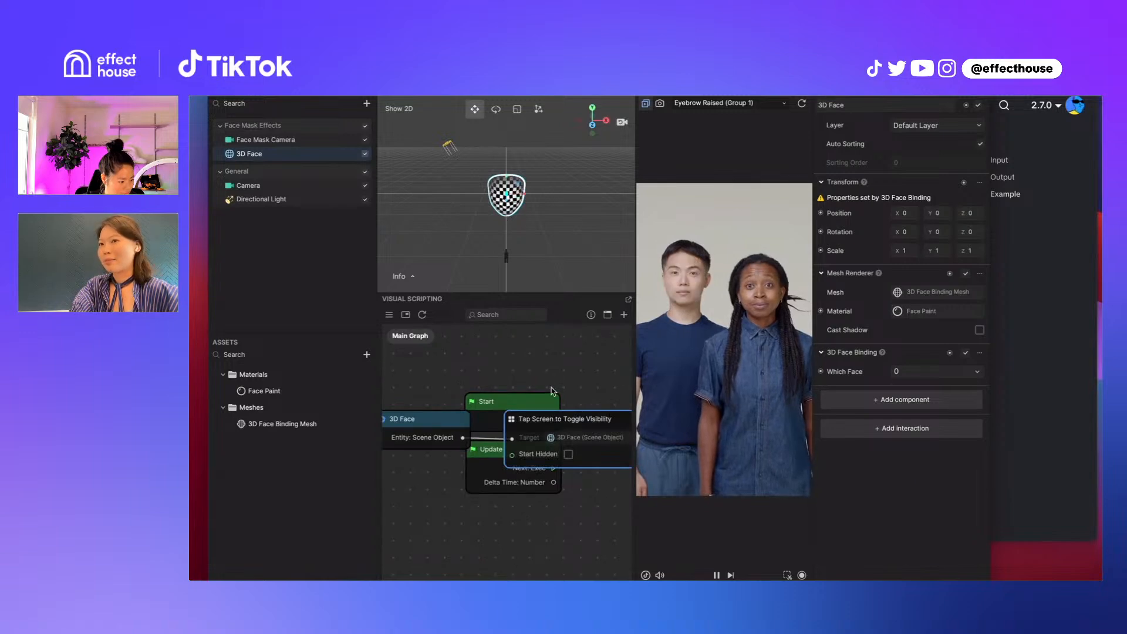
pyautogui.click(568, 455)
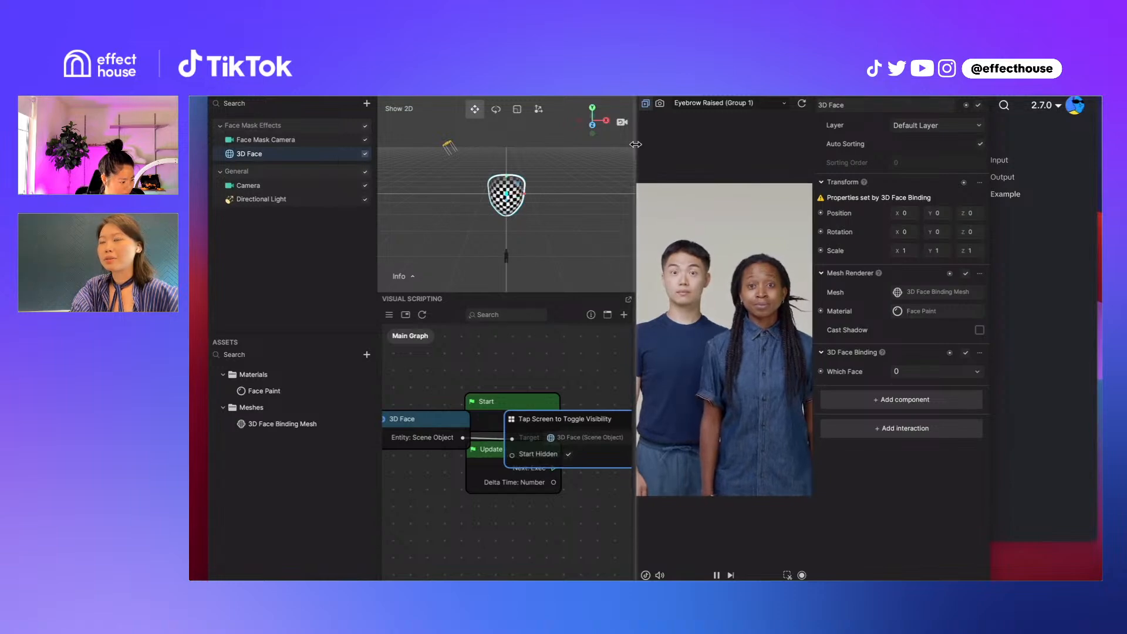
# Float and widen the Visual Scripting window, place it clear of the preview, and move the Start node below the Update node
pyautogui.click(628, 300)
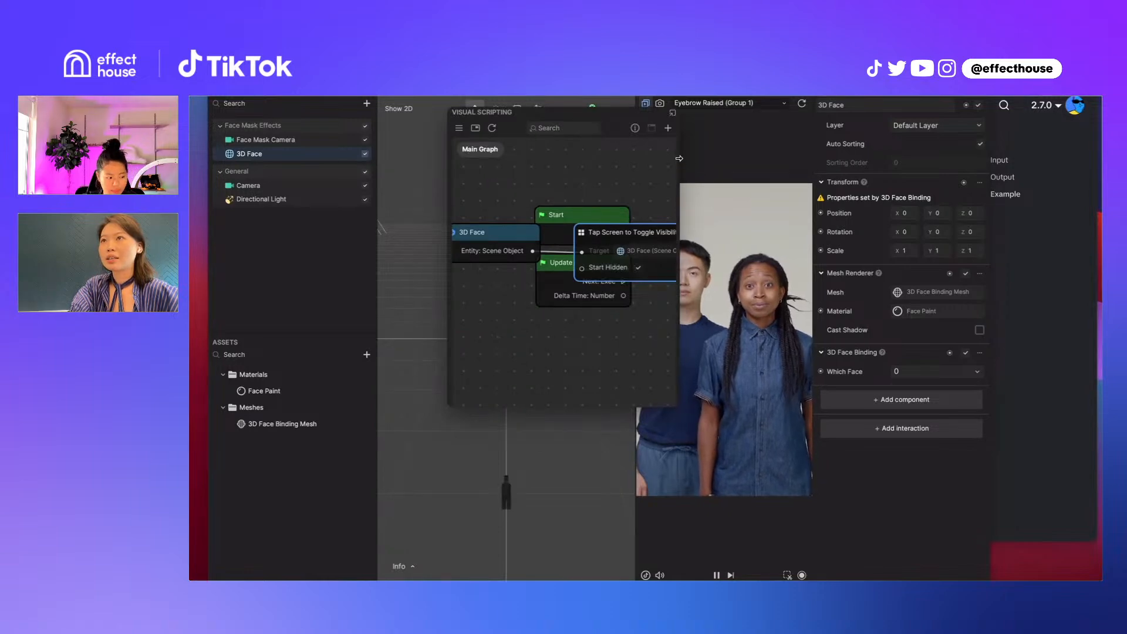
pyautogui.moveTo(679, 159); pyautogui.dragTo(874, 201)
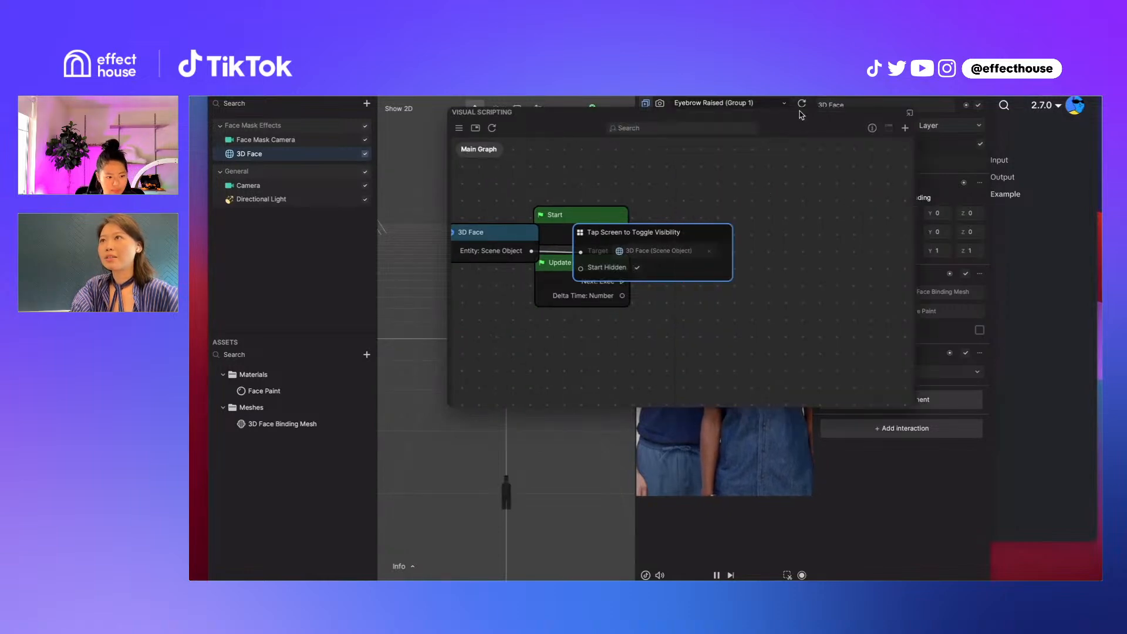
pyautogui.moveTo(800, 113); pyautogui.dragTo(576, 184)
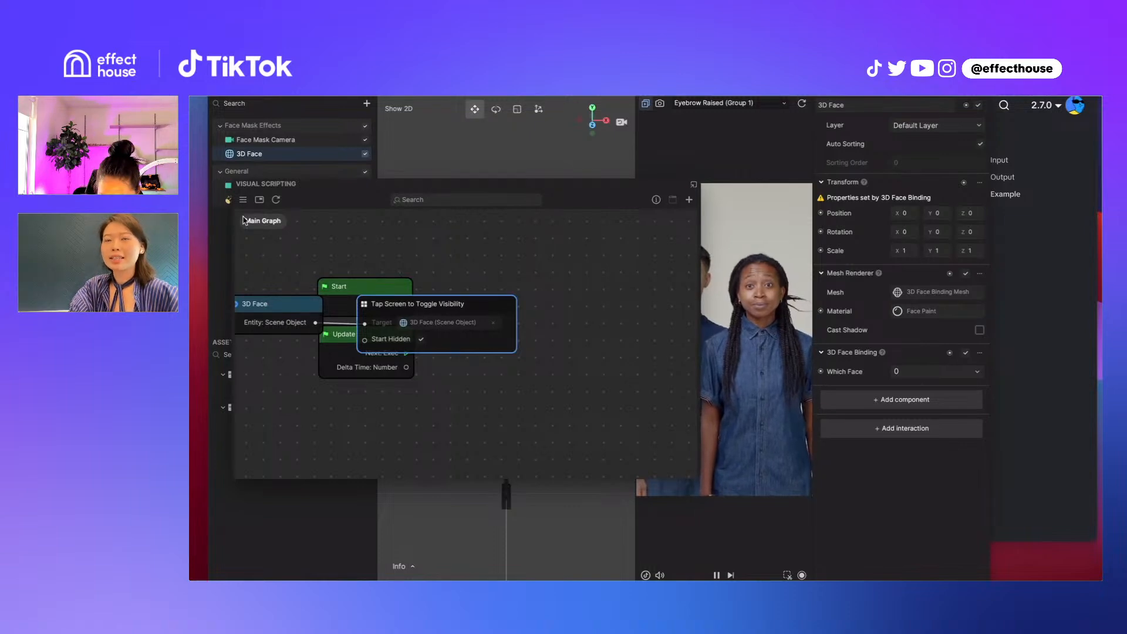
pyautogui.moveTo(360, 292); pyautogui.dragTo(343, 402)
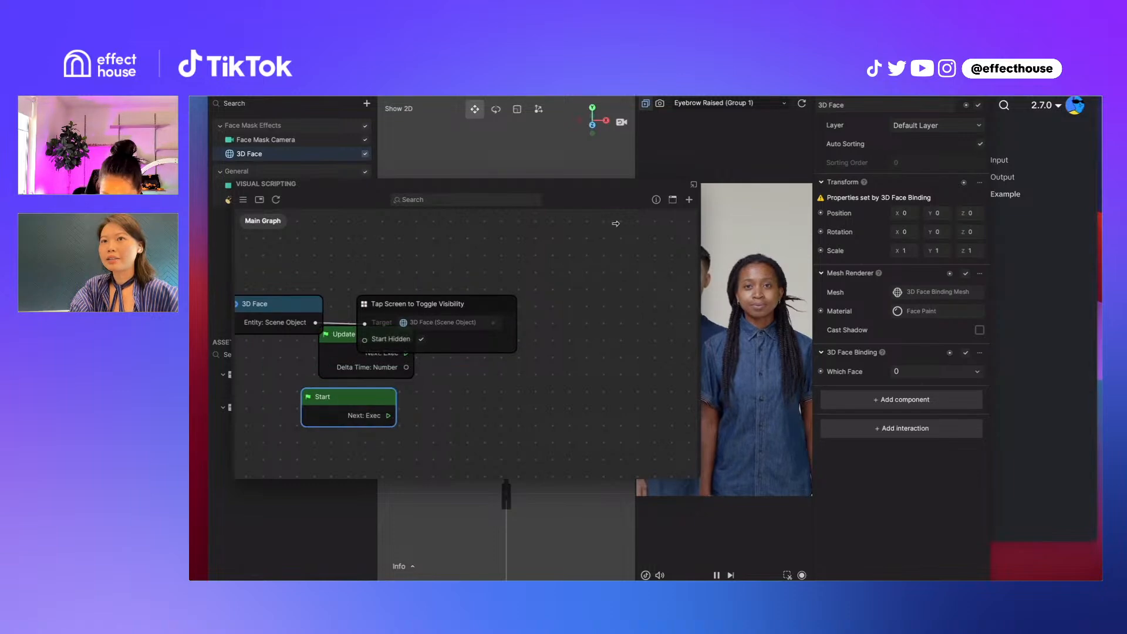
pyautogui.moveTo(566, 186); pyautogui.dragTo(500, 185)
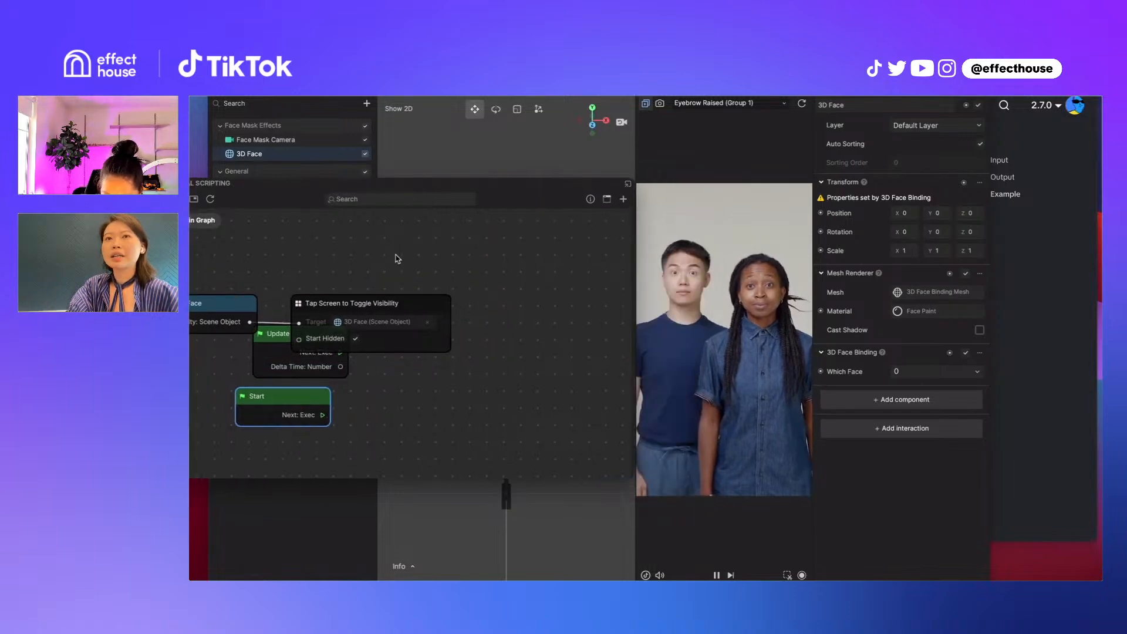
pyautogui.scroll(3, 398, 259)
pyautogui.moveTo(324, 262); pyautogui.dragTo(447, 264, button='middle')
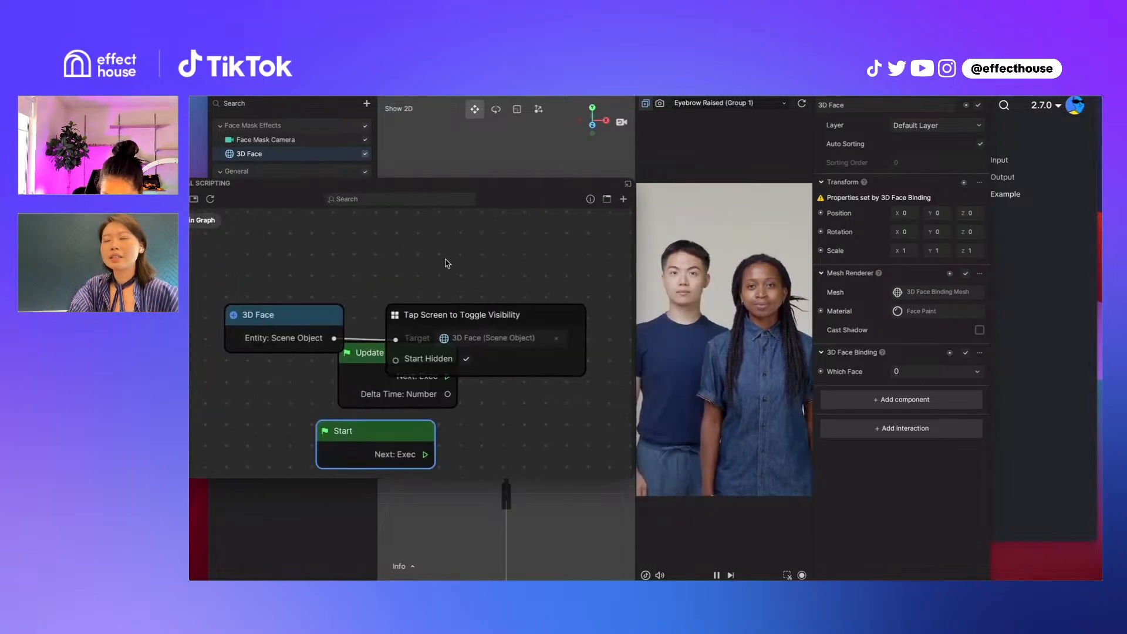
# Restart the preview with Start Hidden turned off to compare the face's initial visibility, and turn Start Hidden back on
pyautogui.click(466, 360)
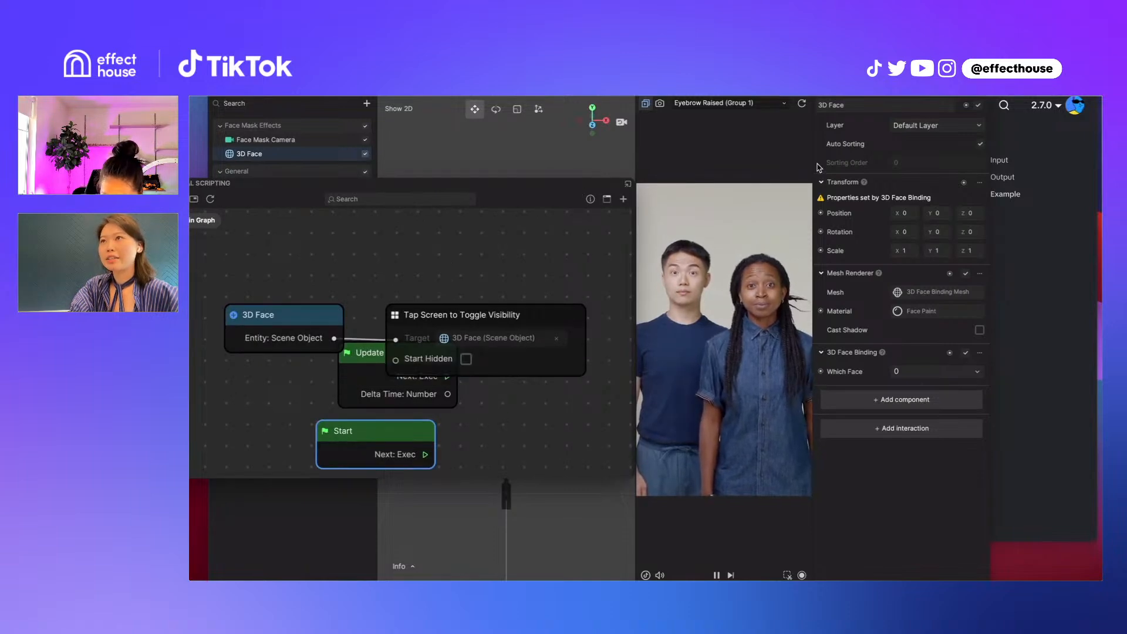
pyautogui.click(801, 103)
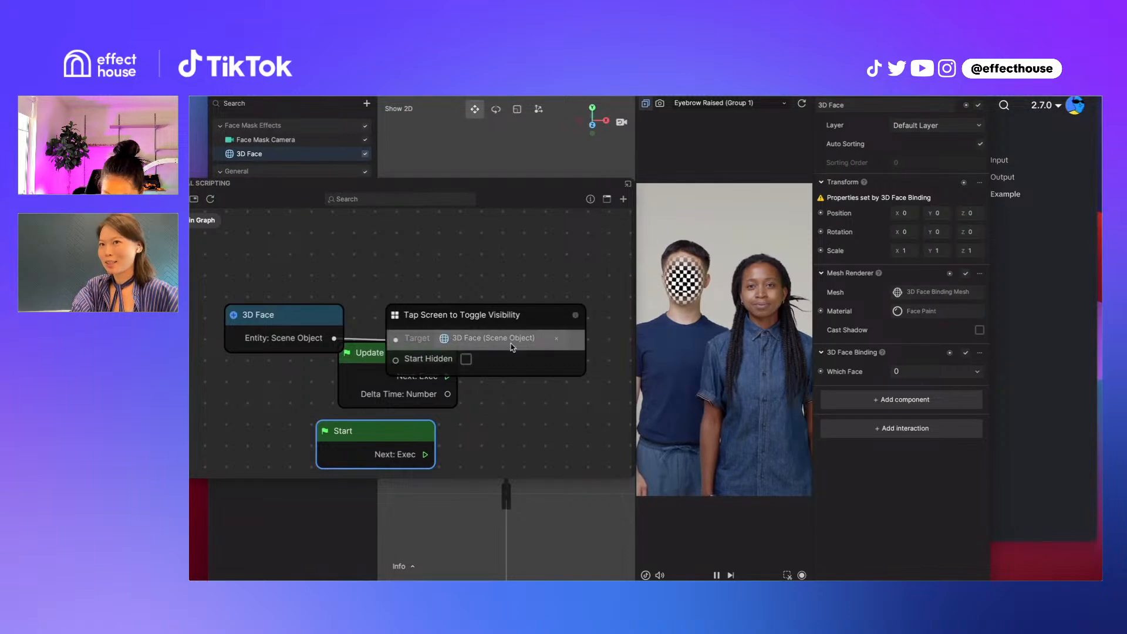
pyautogui.click(466, 359)
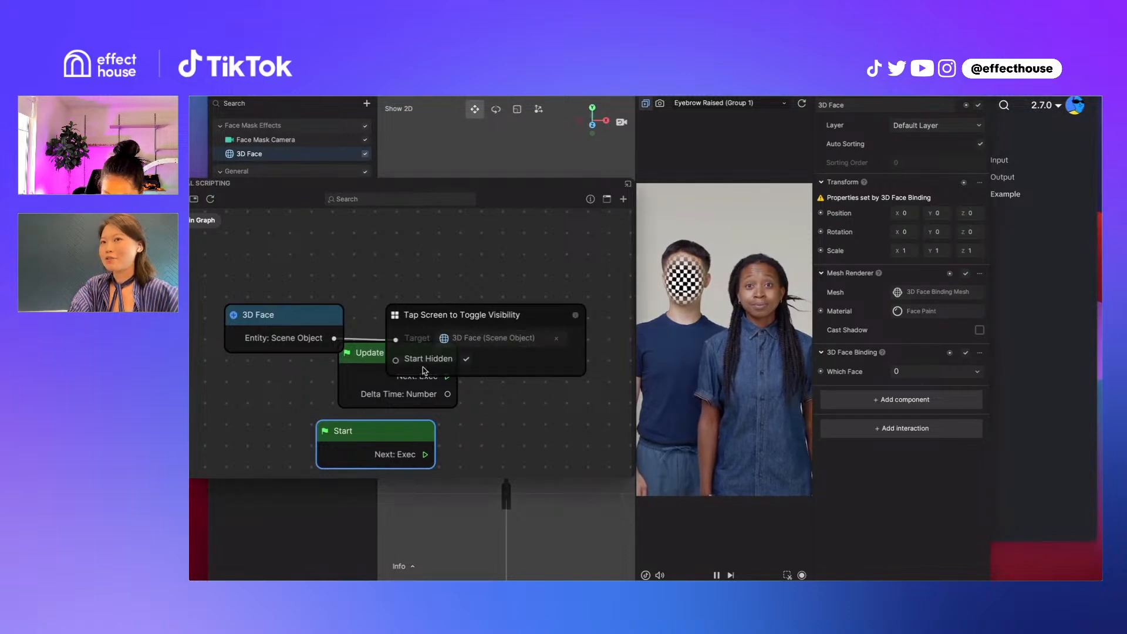
# Test toggling the face in the preview, and separate the overlapping Tap Screen to Toggle Visibility and Update nodes
pyautogui.moveTo(417, 344); pyautogui.dragTo(416, 288)
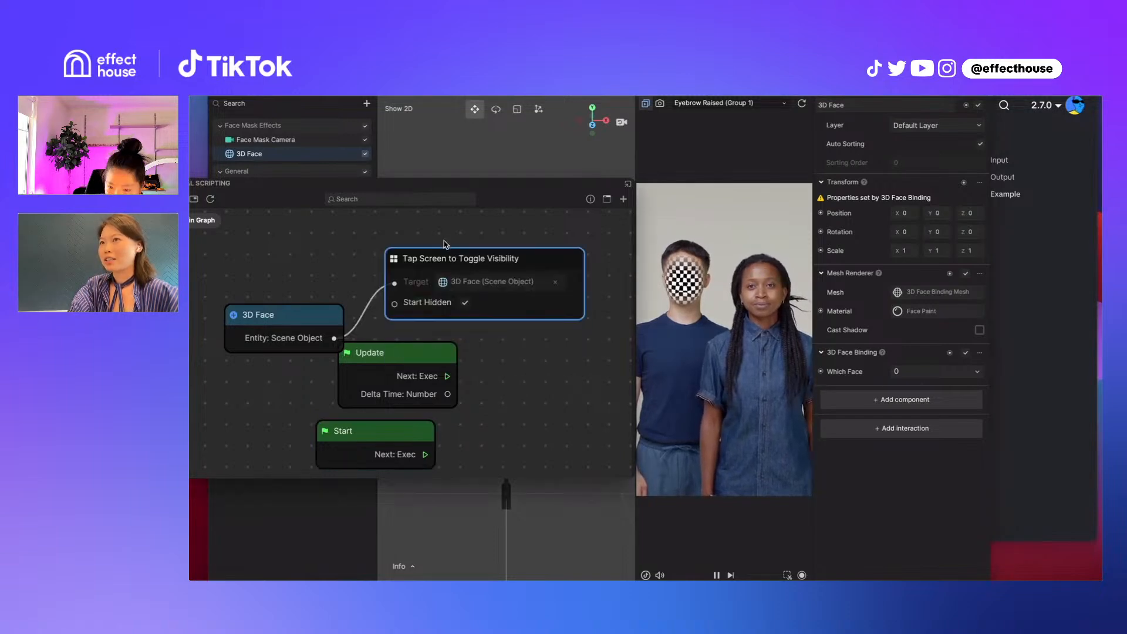
pyautogui.click(727, 241)
pyautogui.click(719, 259)
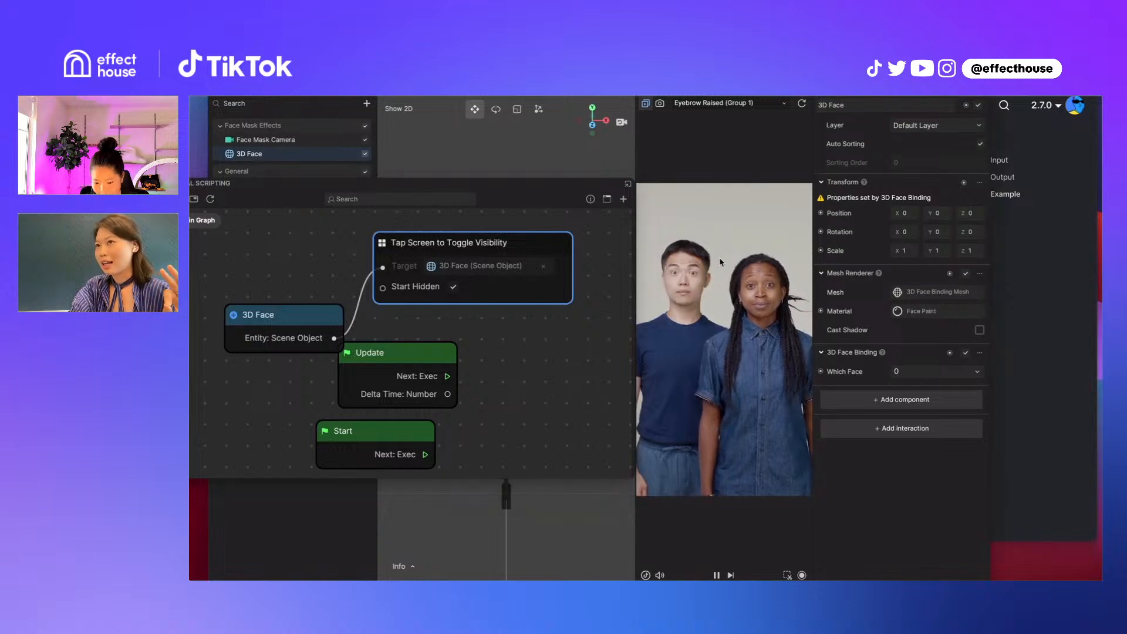
pyautogui.click(720, 258)
pyautogui.click(719, 257)
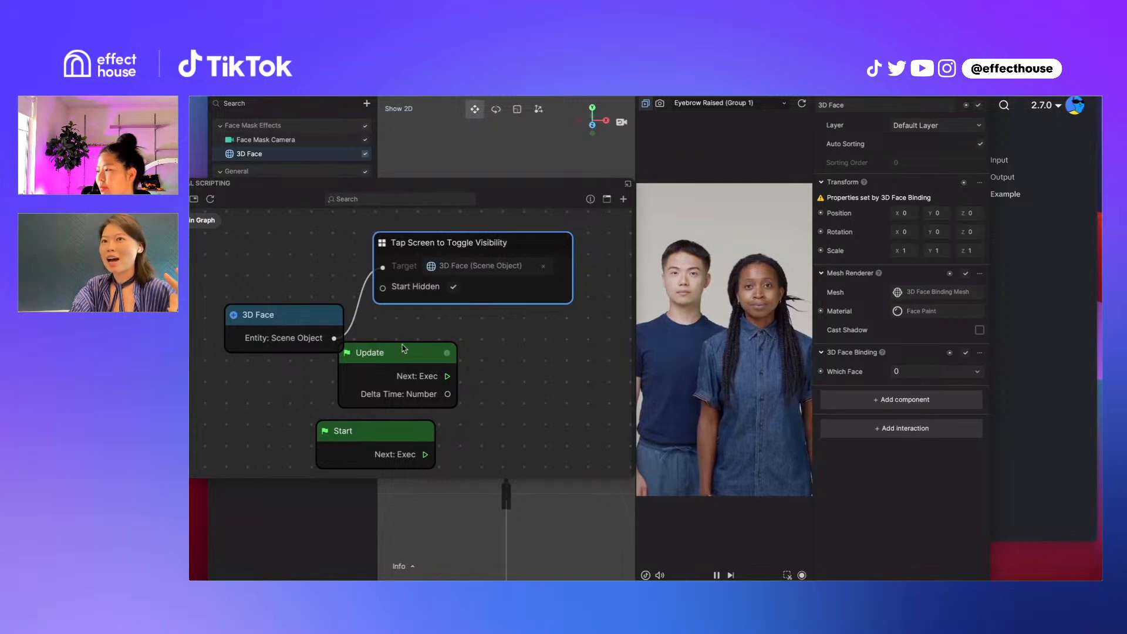
pyautogui.click(450, 355)
pyautogui.moveTo(450, 355); pyautogui.dragTo(516, 386)
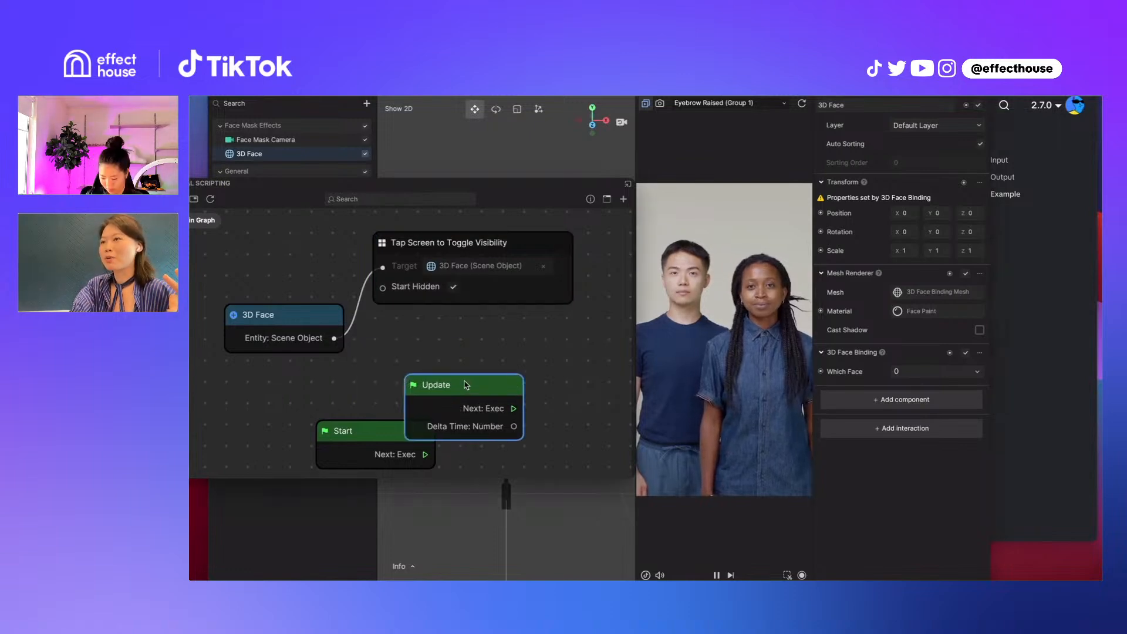
# Review the full list of interactions available for the 3D Face object without adding one
pyautogui.click(897, 429)
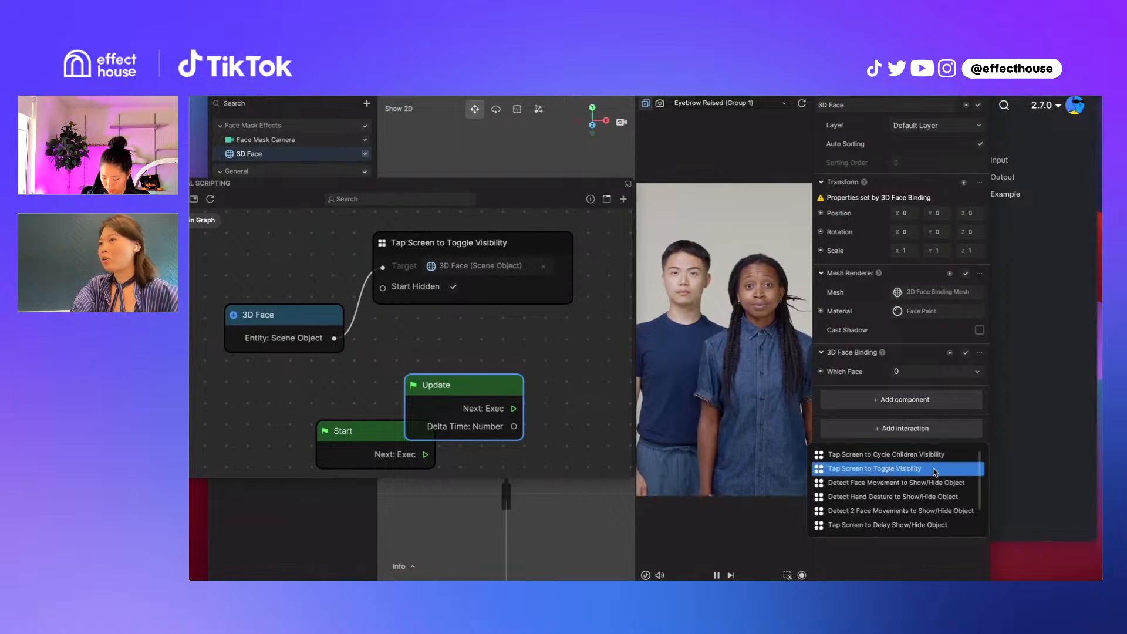
pyautogui.scroll(-2, 921, 508)
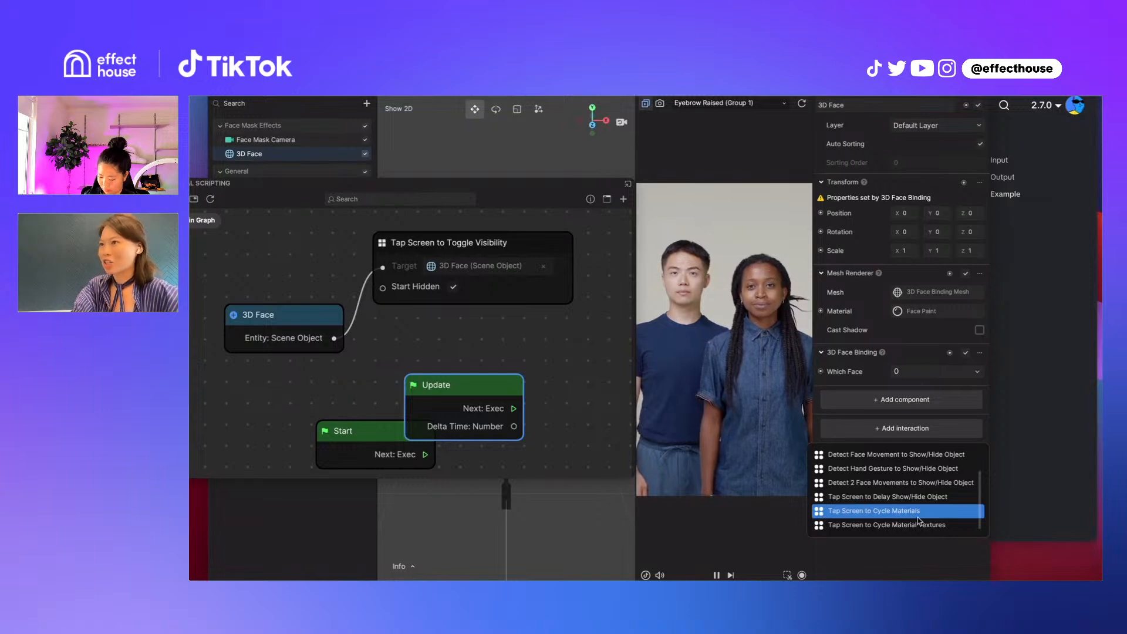
pyautogui.click(498, 320)
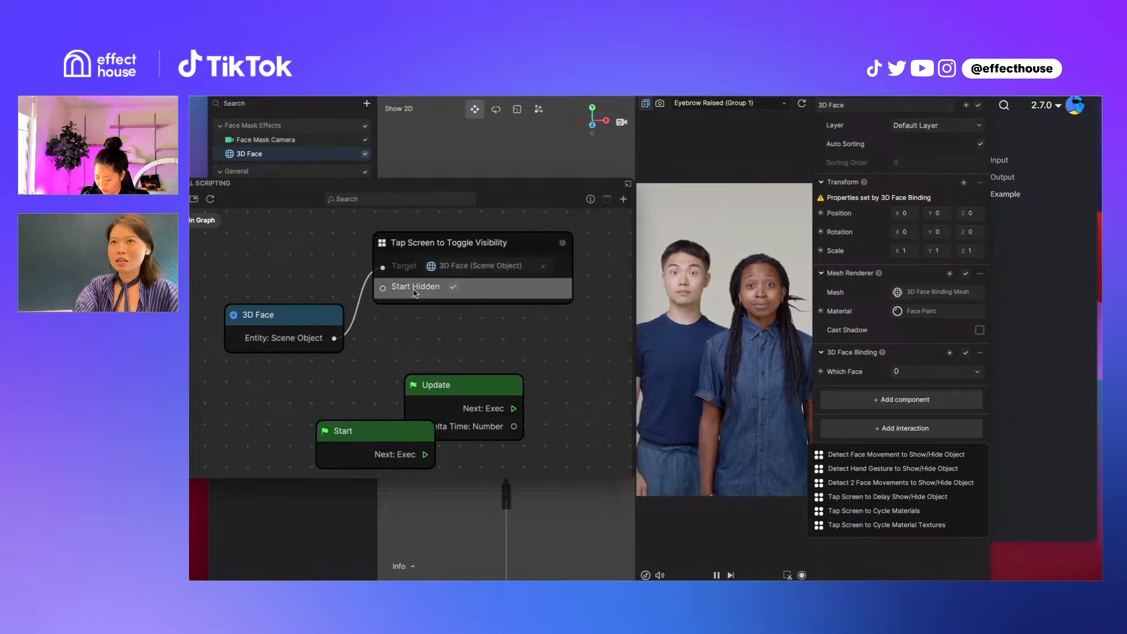
# Move the Tap Screen to Toggle Visibility node next to the 3D Face node and open its subgraph
pyautogui.moveTo(431, 240); pyautogui.dragTo(418, 298)
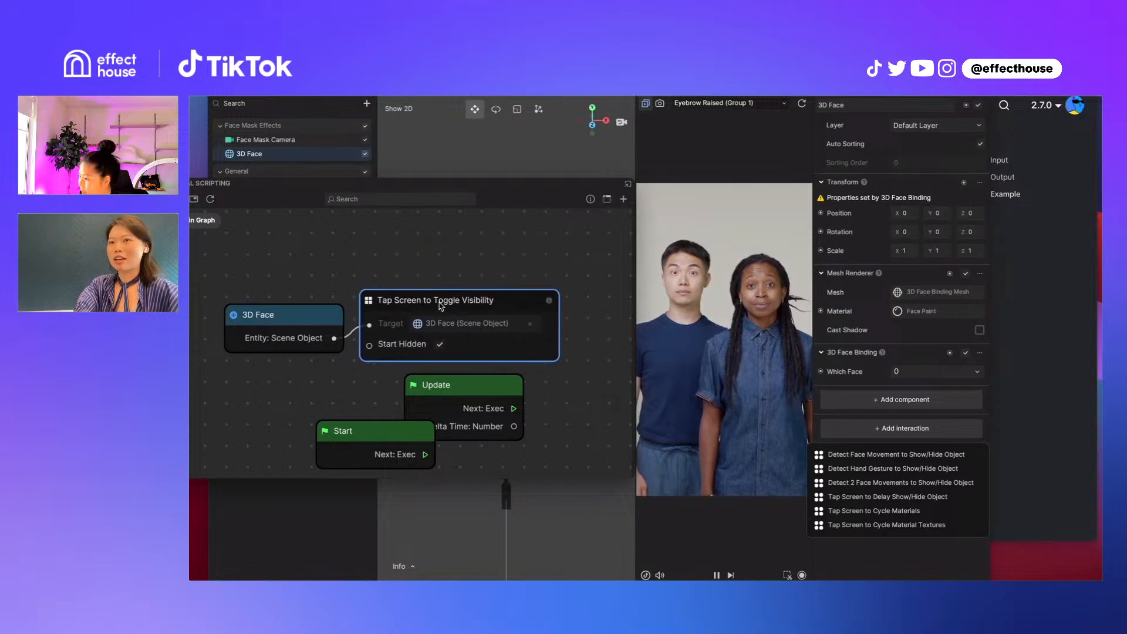
pyautogui.doubleClick(492, 303)
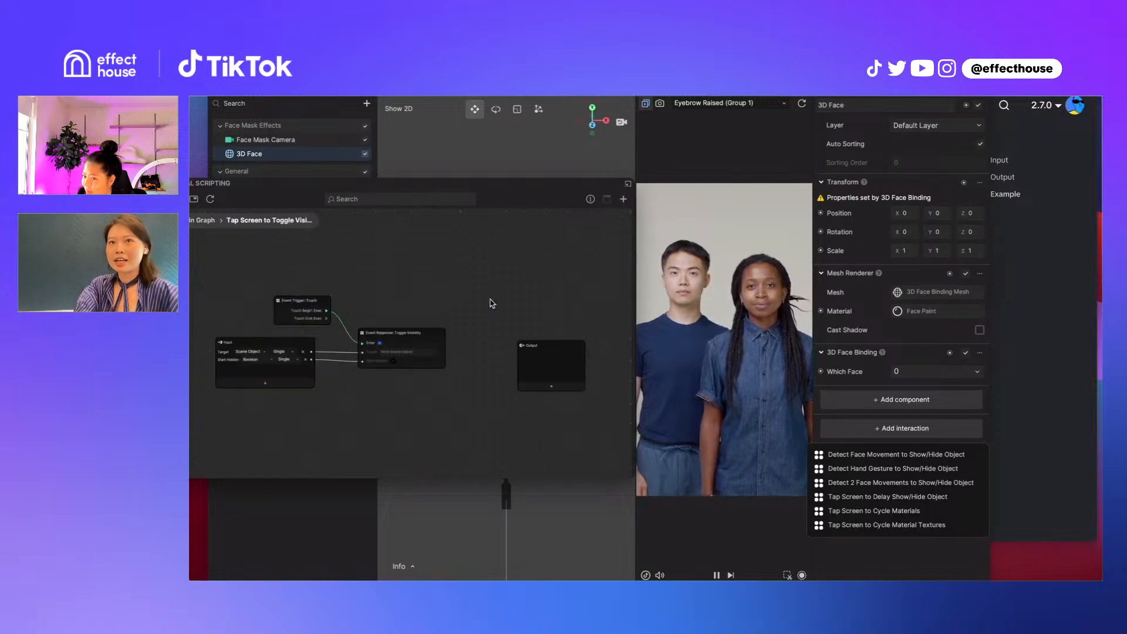
pyautogui.moveTo(363, 275); pyautogui.dragTo(420, 281)
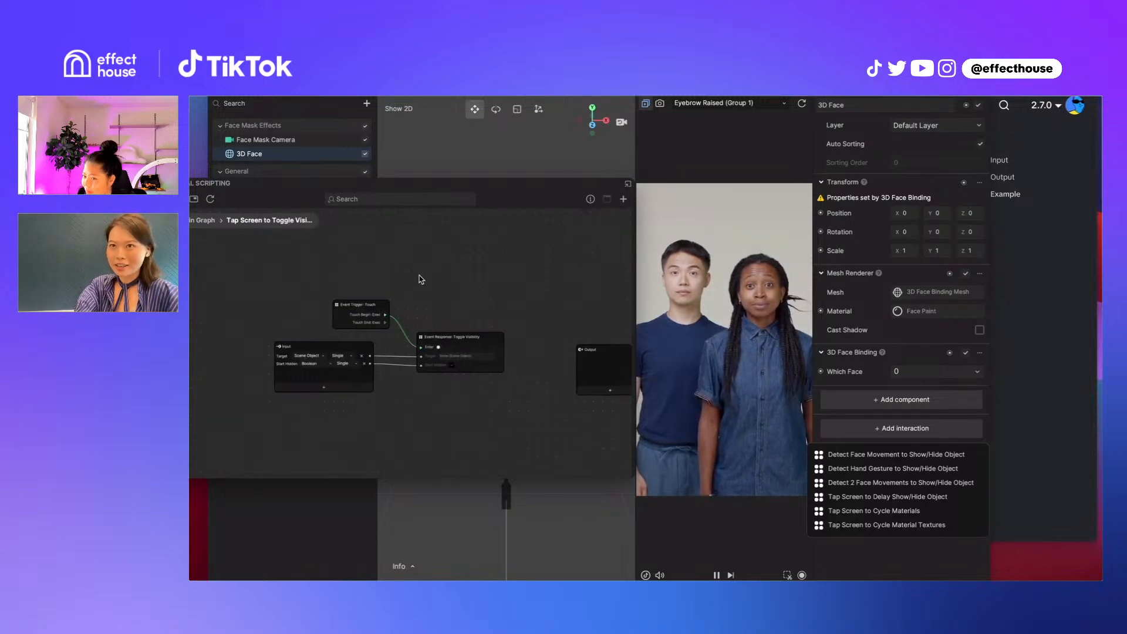
pyautogui.scroll(3, 419, 282)
pyautogui.scroll(2, 418, 278)
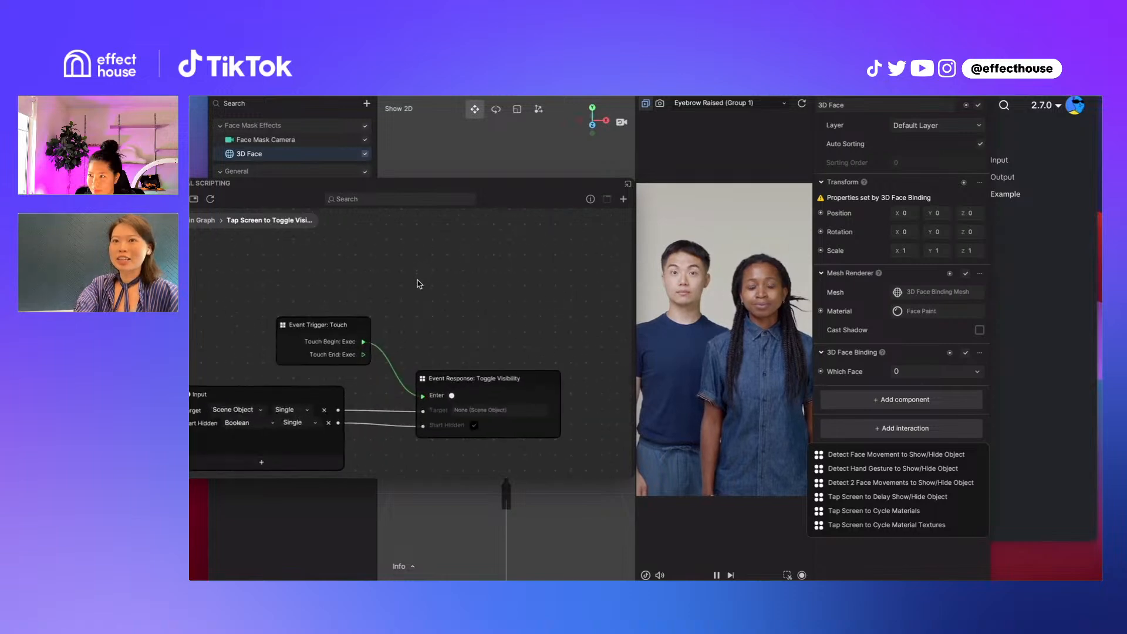
# Arrange the Event Trigger: Touch node above the Input node and the Event Response: Toggle Visibility node beside it in the subgraph
pyautogui.moveTo(415, 336); pyautogui.dragTo(490, 270)
pyautogui.moveTo(389, 260); pyautogui.dragTo(343, 271)
pyautogui.moveTo(550, 316); pyautogui.dragTo(512, 317)
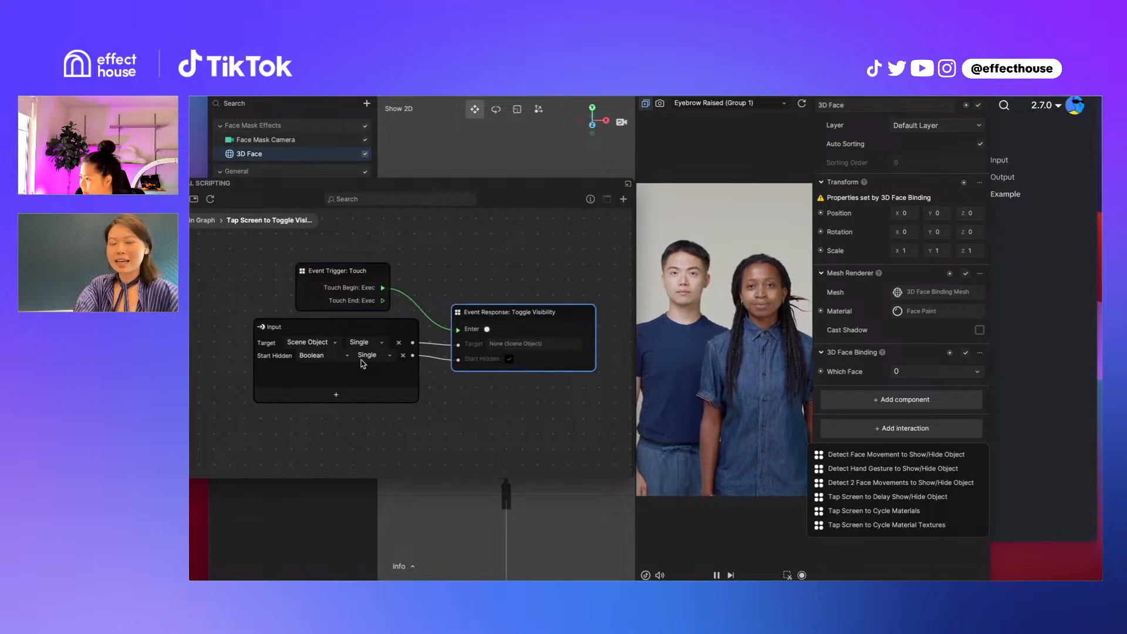
pyautogui.moveTo(330, 281); pyautogui.dragTo(347, 287)
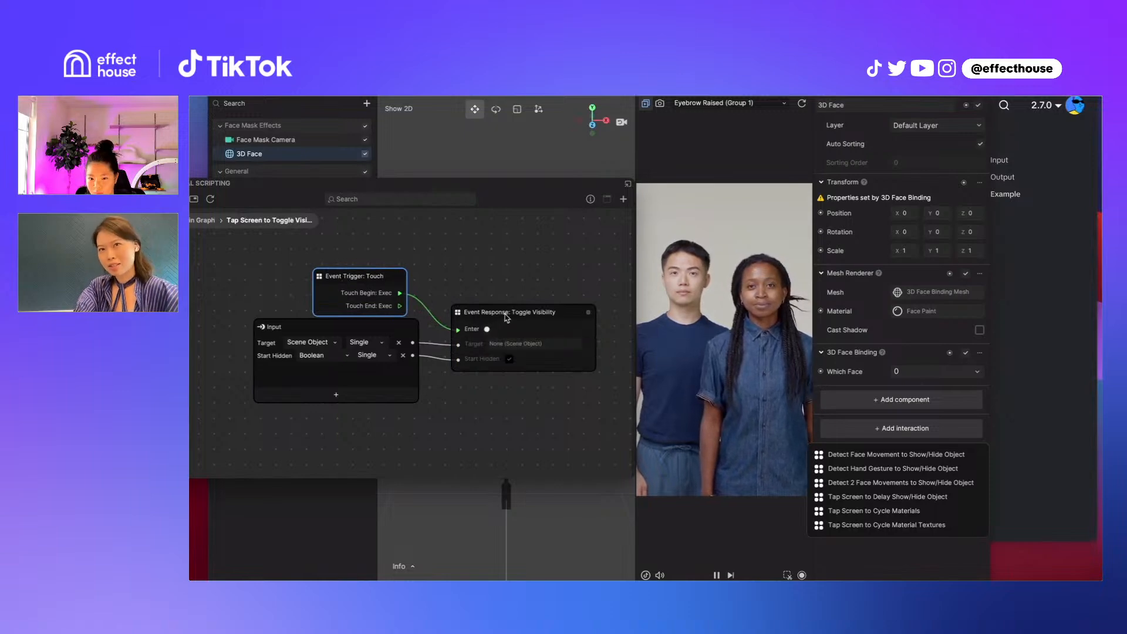
pyautogui.moveTo(357, 282); pyautogui.dragTo(377, 274)
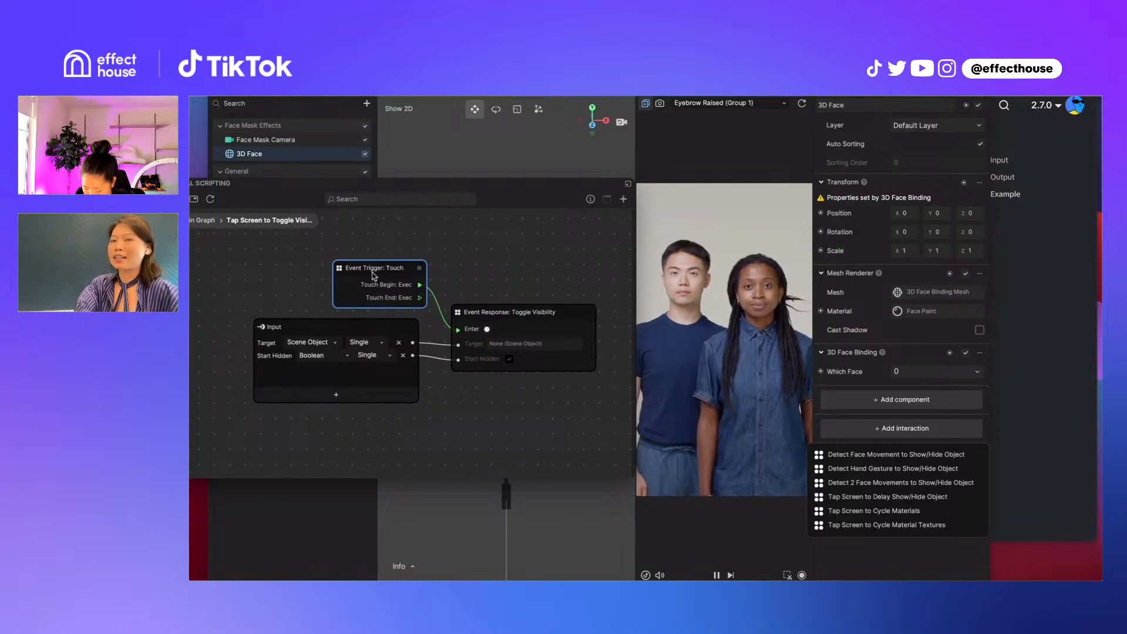
pyautogui.moveTo(373, 273); pyautogui.dragTo(352, 273)
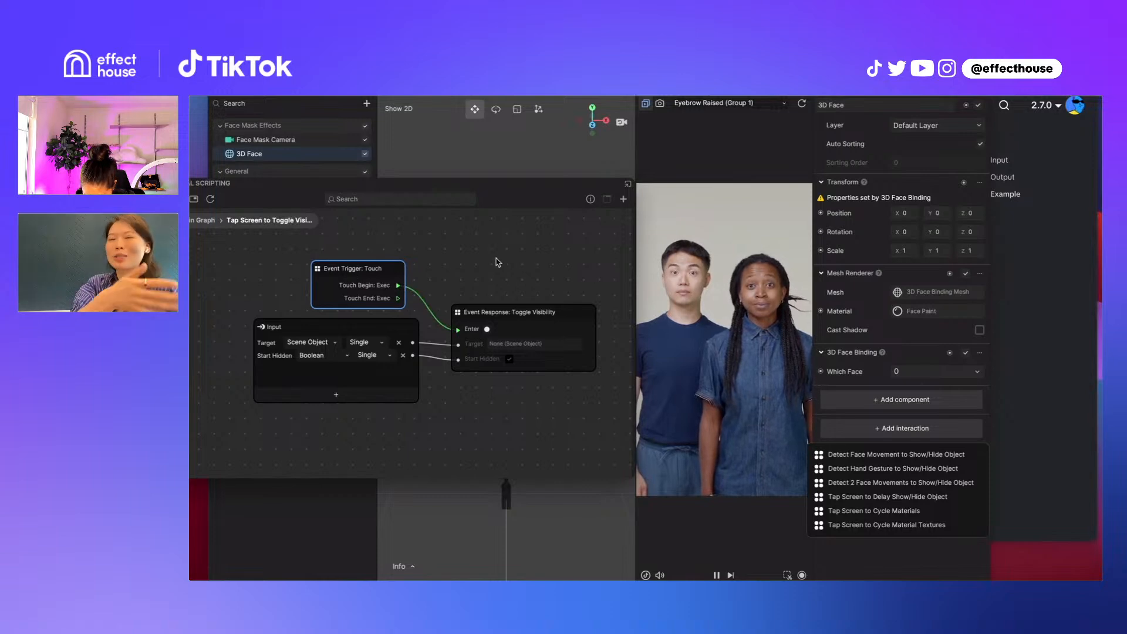
# Open the Event Trigger: Touch subgraph and move its Finger Touch 1-Point node closer to the Input node
pyautogui.doubleClick(374, 271)
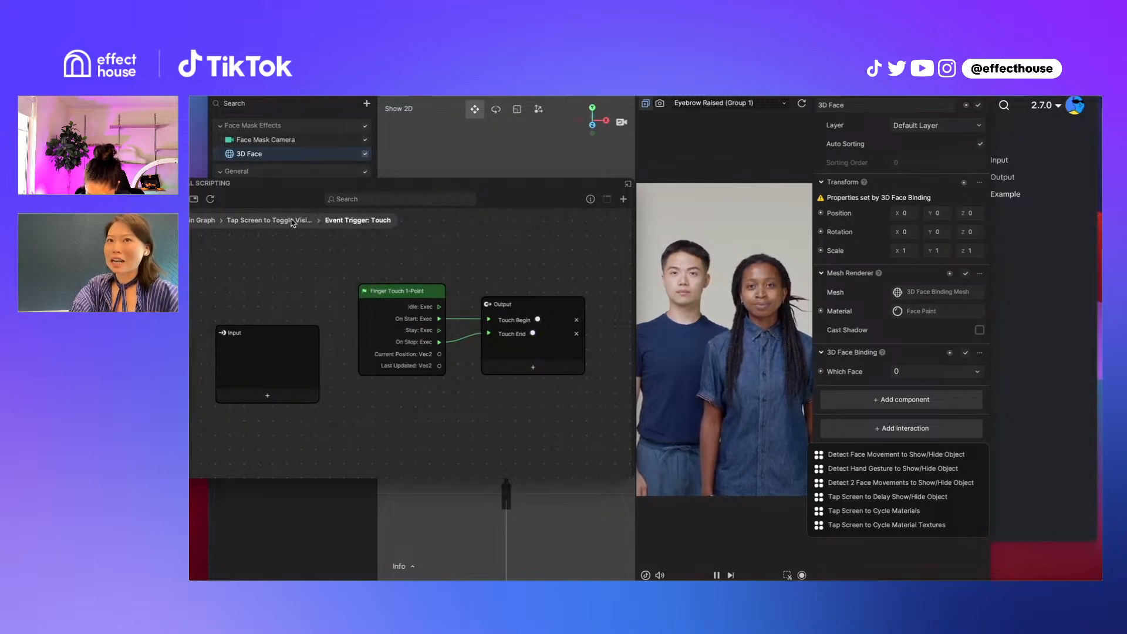
pyautogui.moveTo(393, 295); pyautogui.dragTo(361, 302)
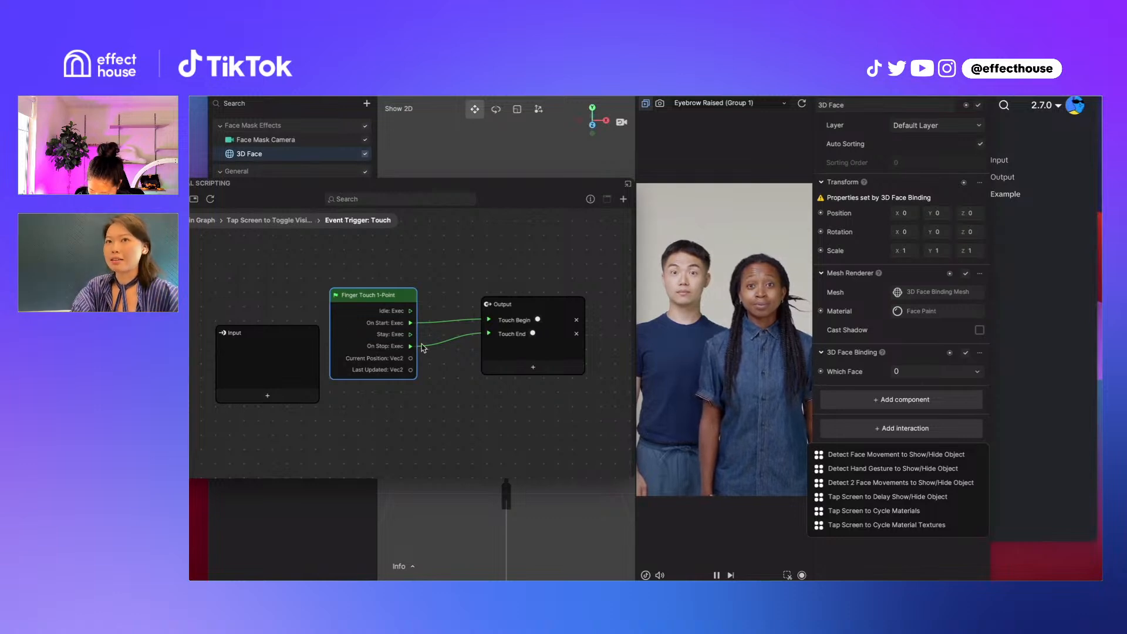
# Look over the node categories available for adding to the Event Trigger: Touch subgraph, and close the list without adding one
pyautogui.rightClick(442, 300)
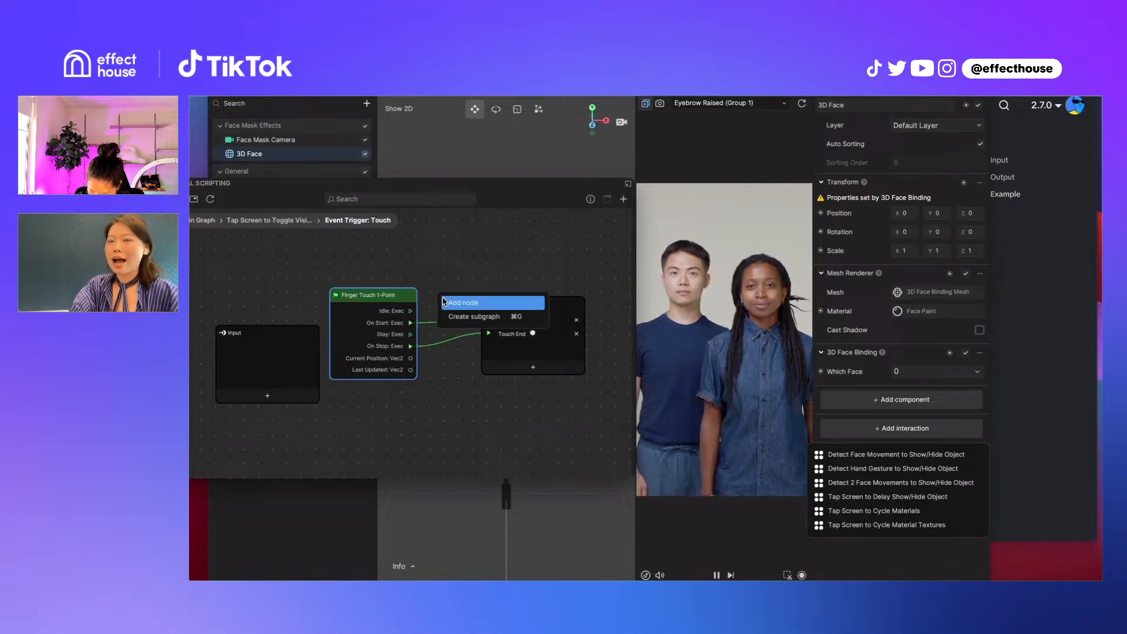
pyautogui.click(447, 304)
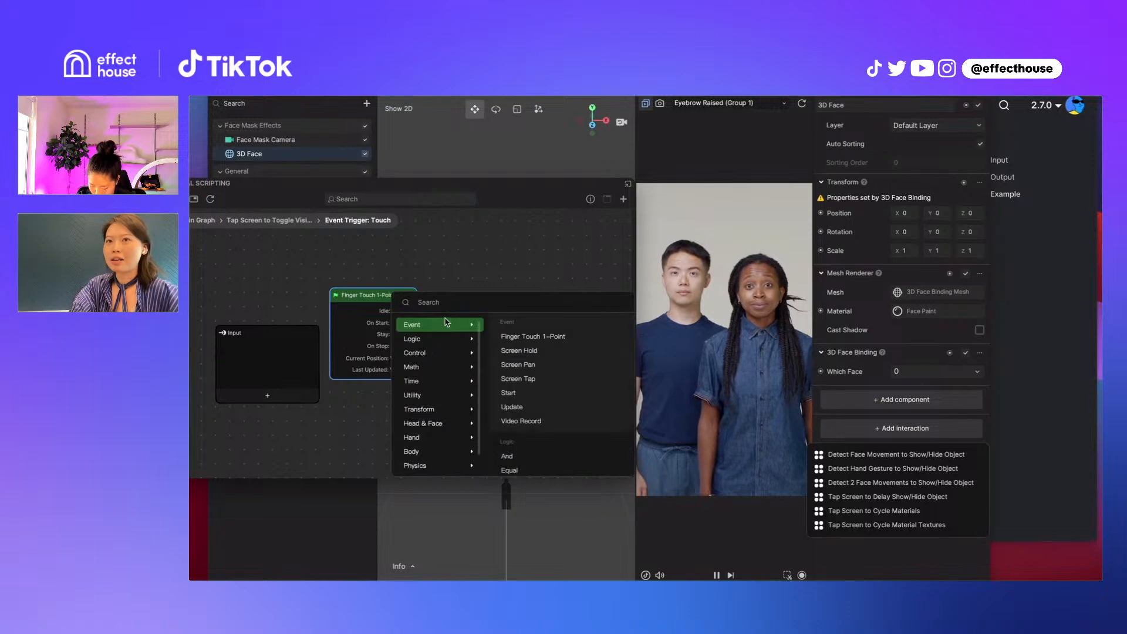
pyautogui.click(480, 260)
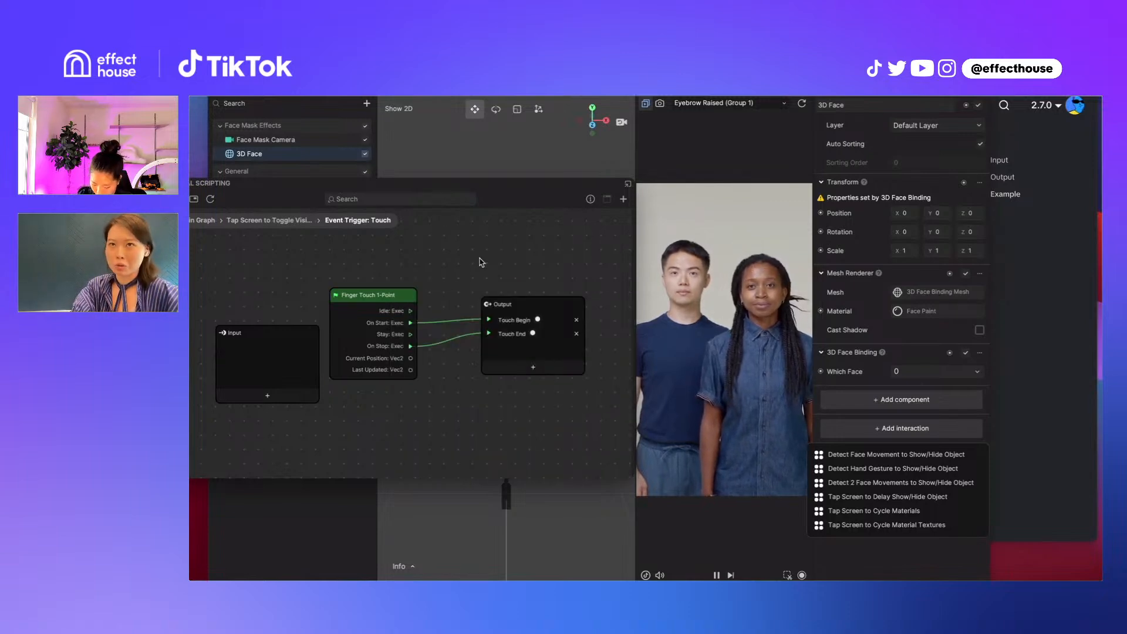
# Add a Facial Expression Detection node below the Finger Touch 1-Point node and look over its facial expression options, keeping Happy
pyautogui.moveTo(372, 294); pyautogui.dragTo(370, 279)
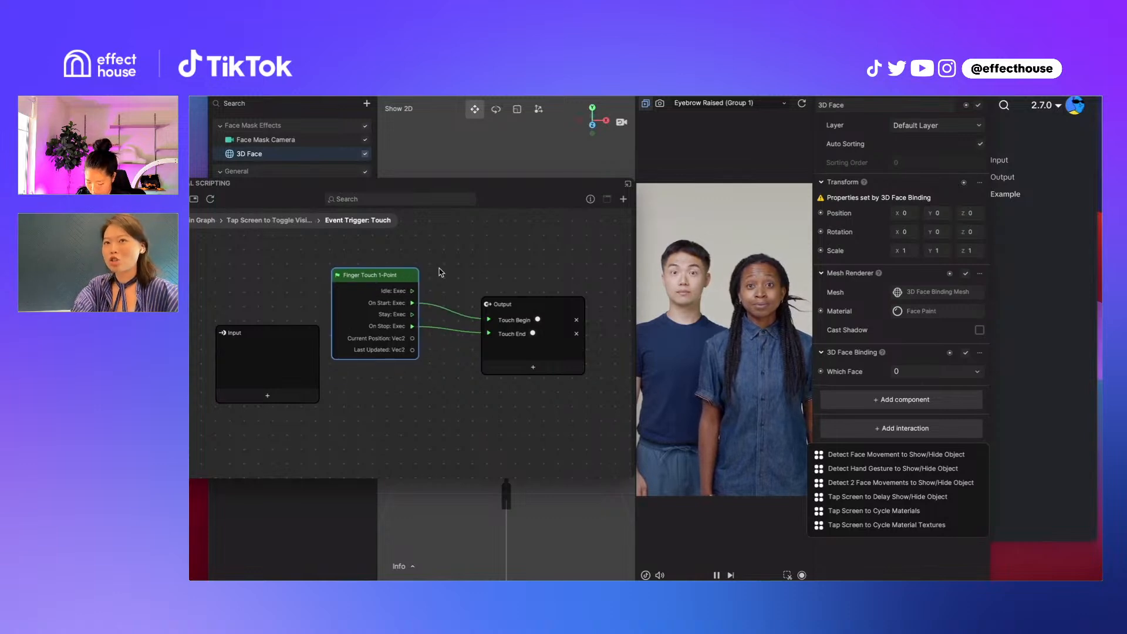
pyautogui.rightClick(481, 269)
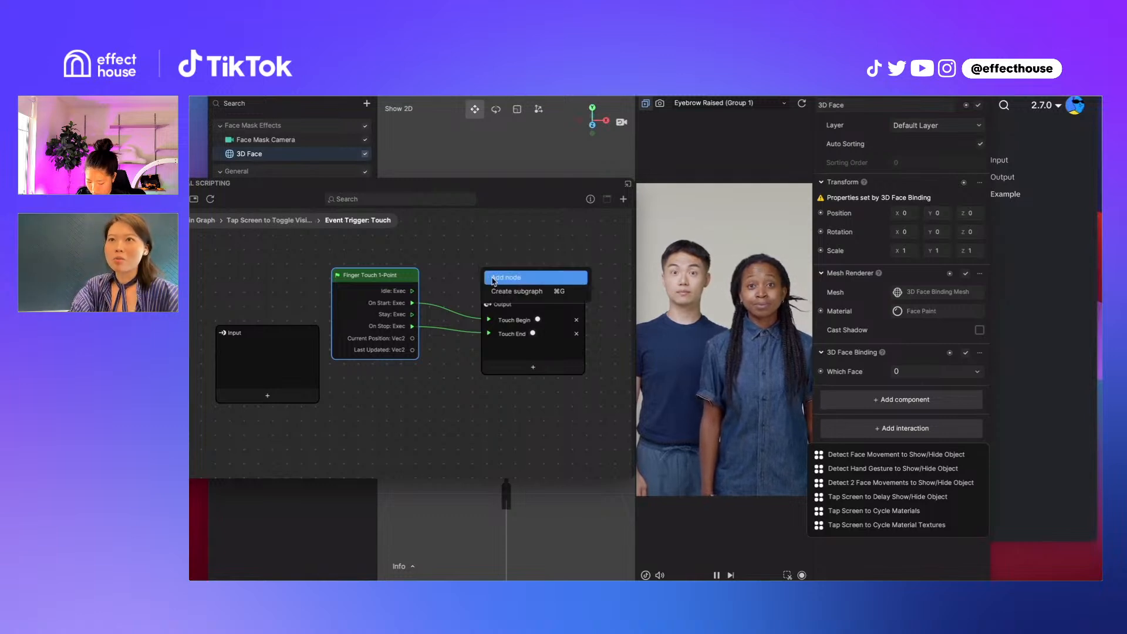
pyautogui.click(493, 278)
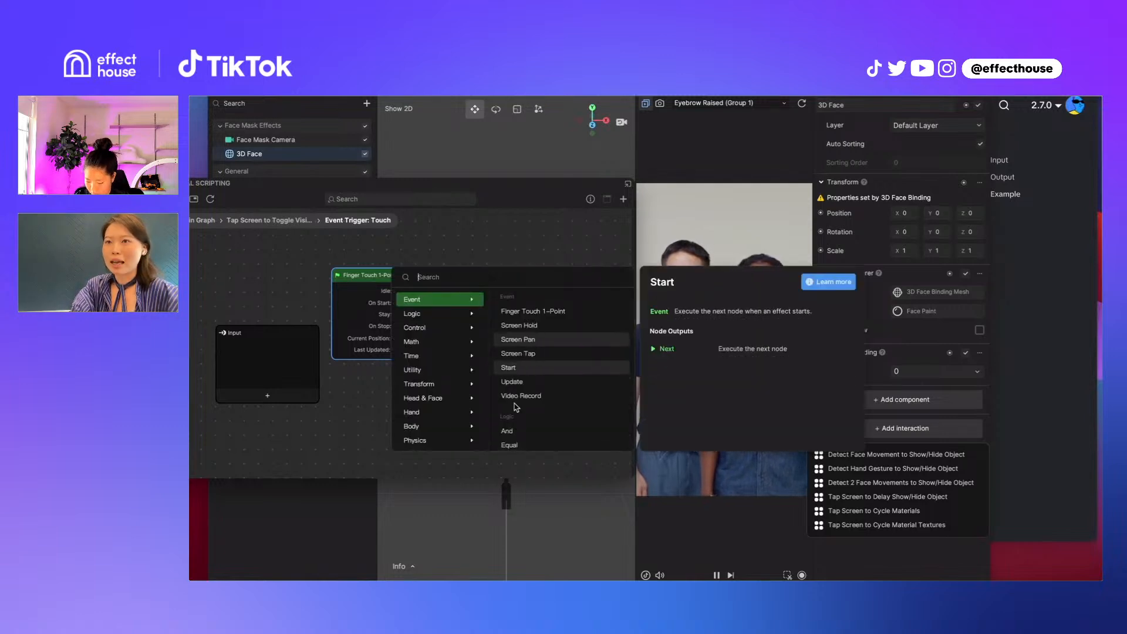
pyautogui.scroll(-2, 514, 403)
pyautogui.moveTo(432, 398)
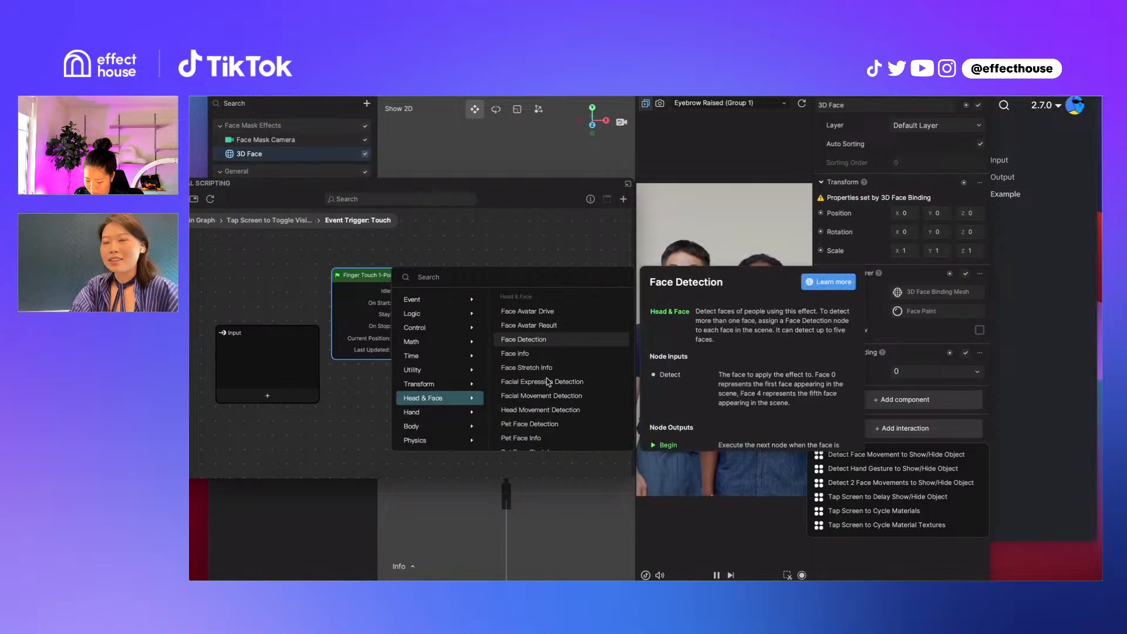
pyautogui.moveTo(521, 388)
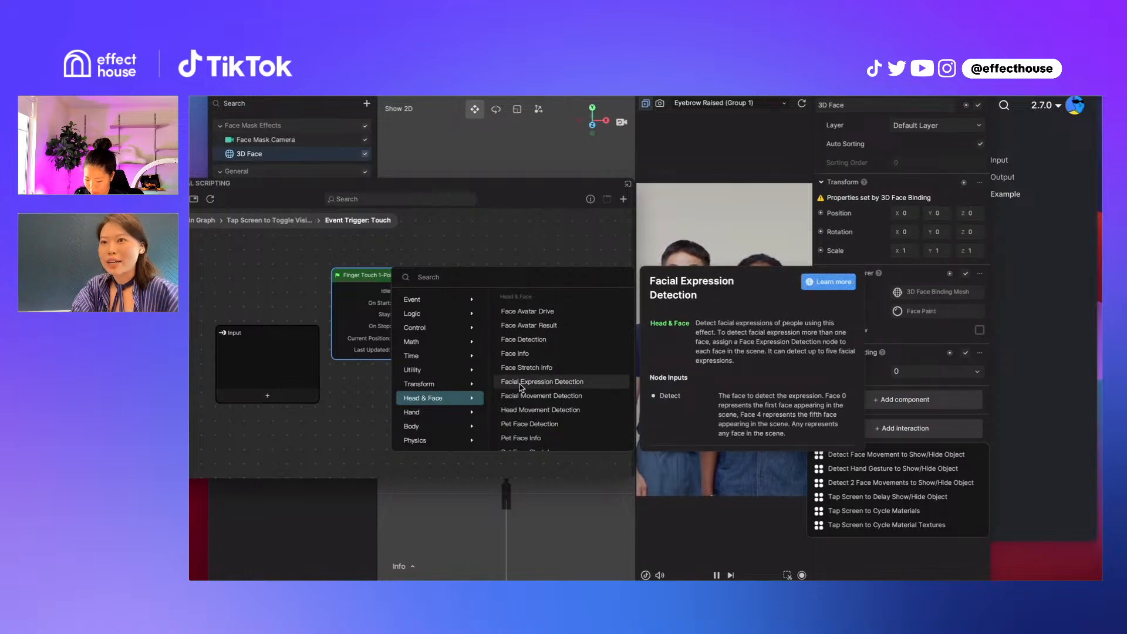
pyautogui.click(520, 386)
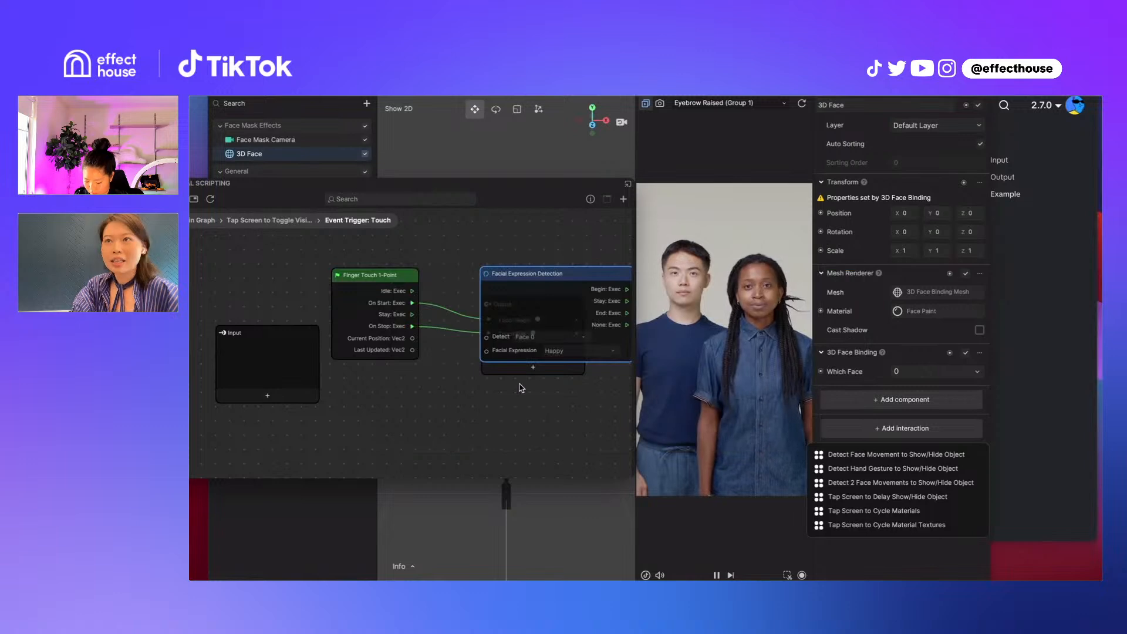
pyautogui.moveTo(575, 303); pyautogui.dragTo(469, 389)
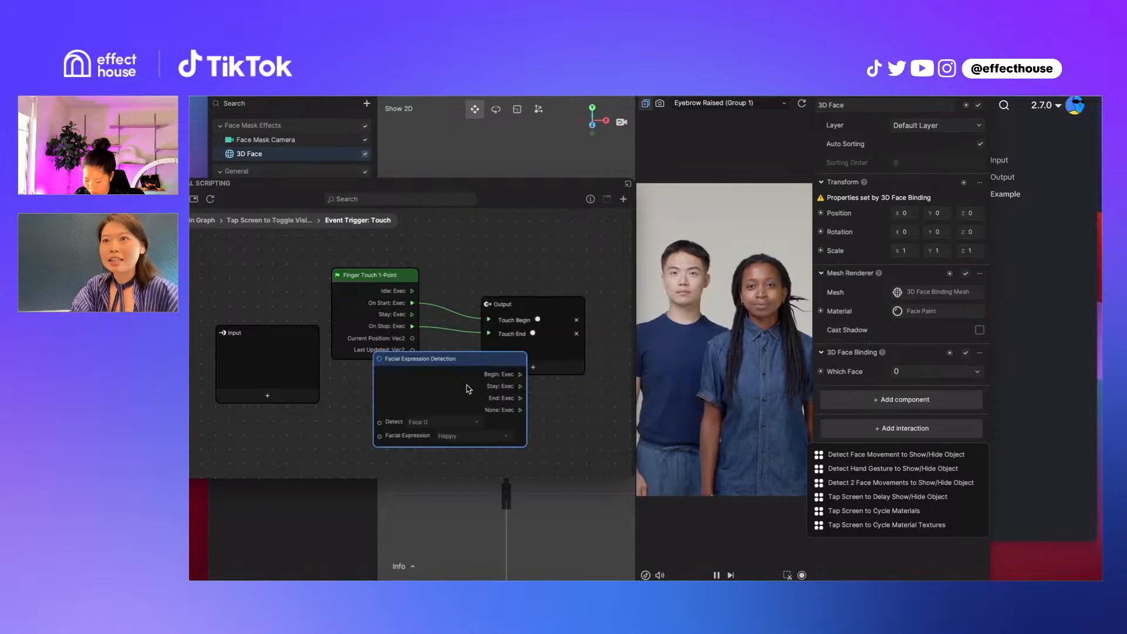
pyautogui.click(475, 436)
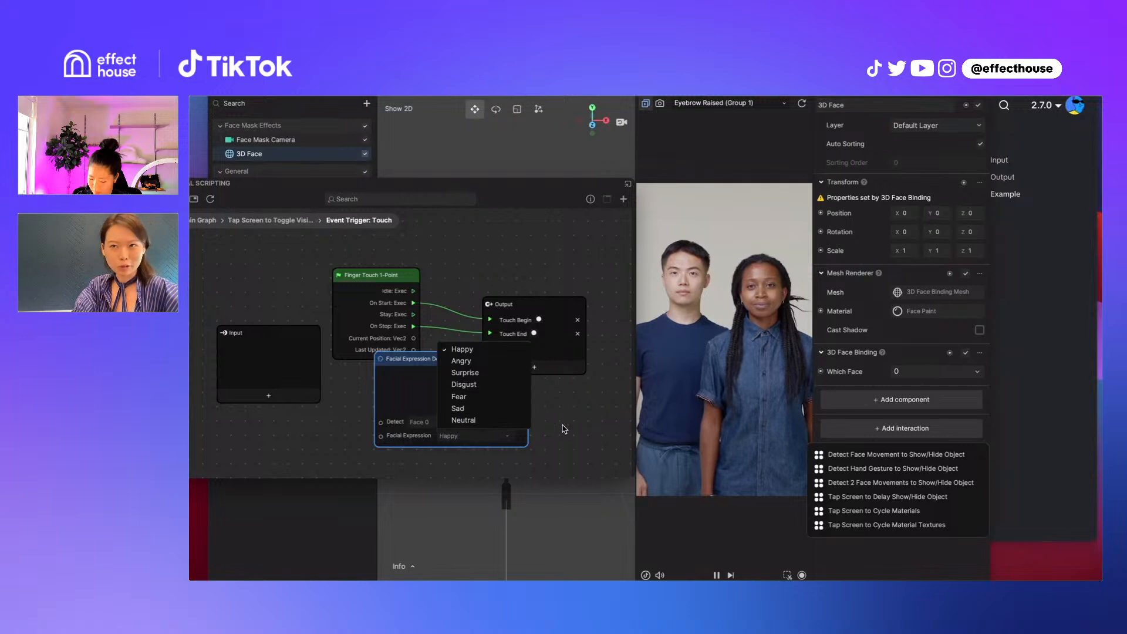
pyautogui.click(507, 437)
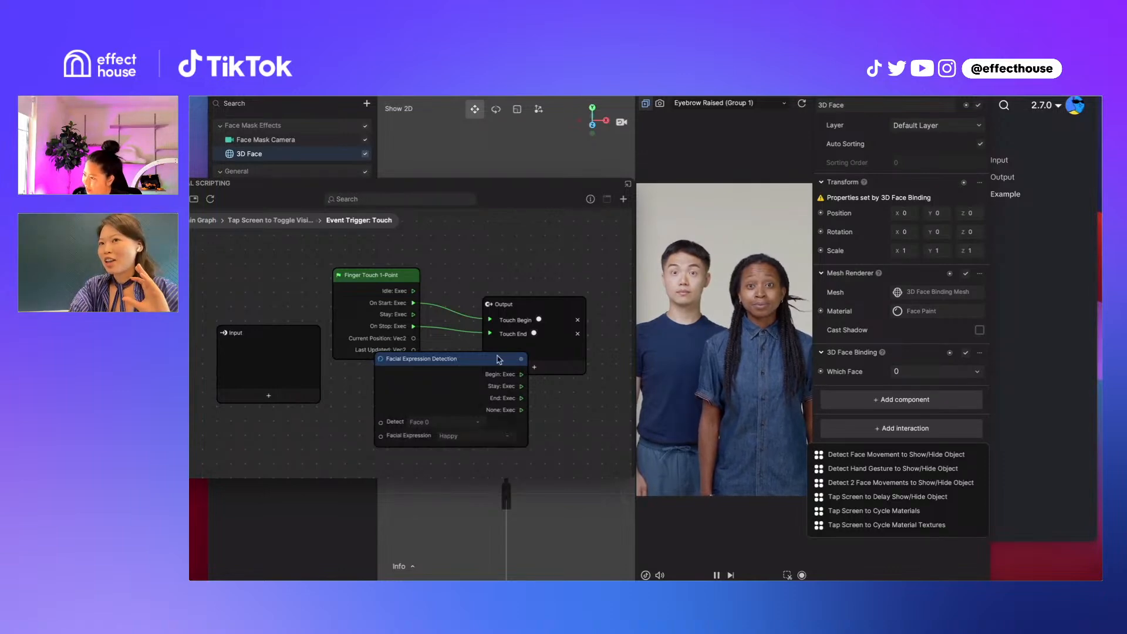
# Place the Facial Expression Detection node above the Finger Touch 1-Point node and disconnect Finger Touch 1-Point from the Output node
pyautogui.moveTo(499, 360); pyautogui.dragTo(408, 381)
pyautogui.click(393, 277)
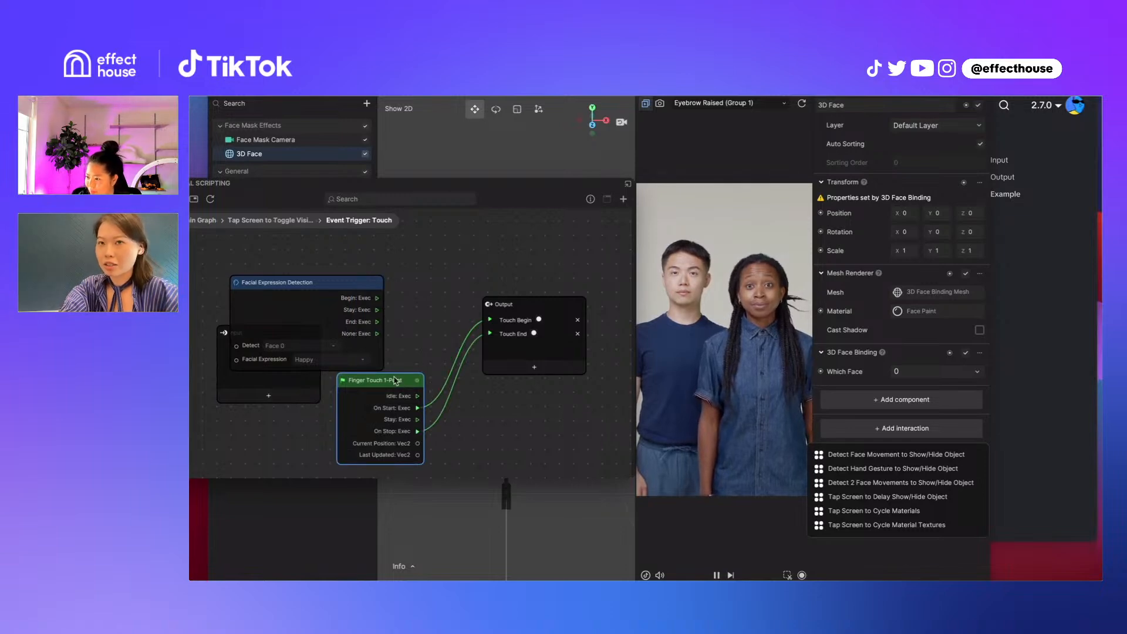
pyautogui.press('Delete')
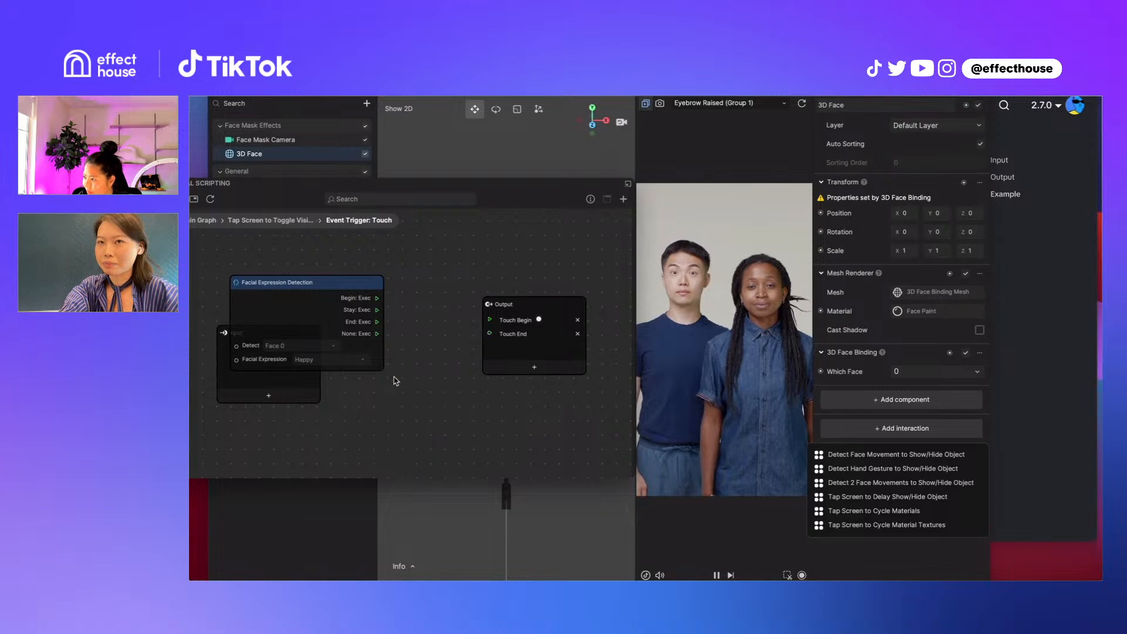
pyautogui.hotkey('ctrl', 'z')
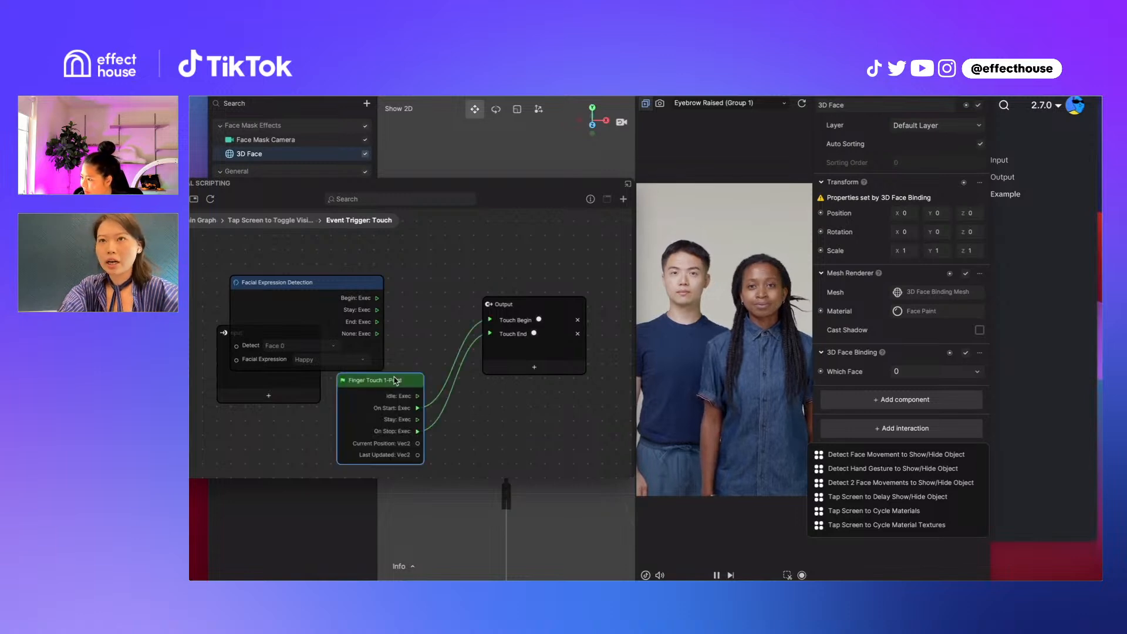
pyautogui.click(430, 406)
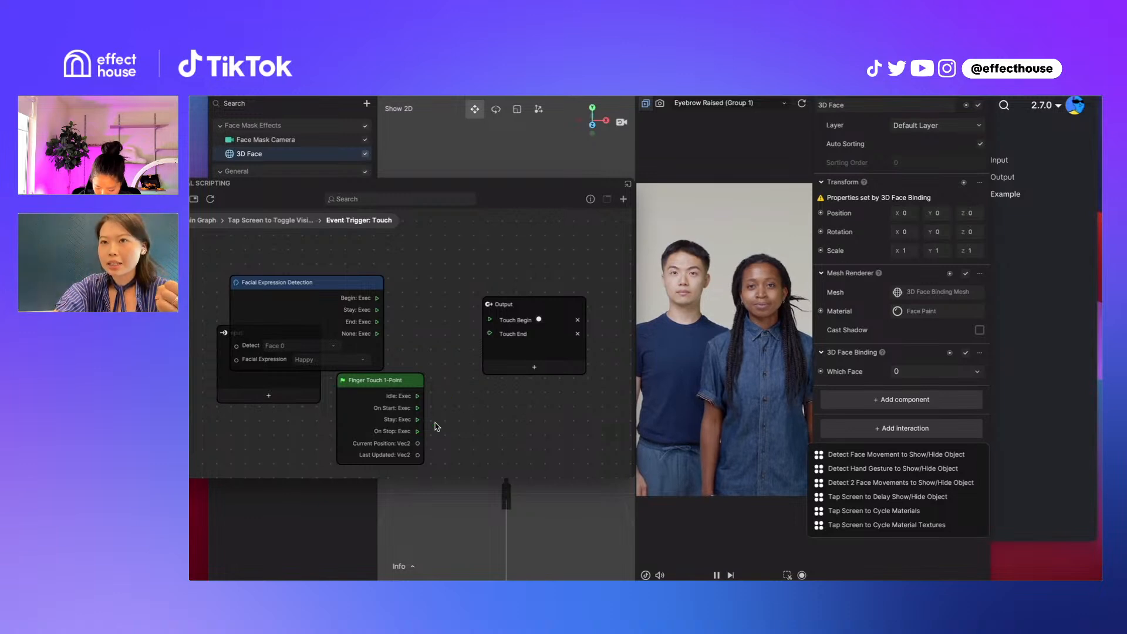
# Connect Facial Expression Detection's Begin to Touch Begin and End to Touch End, and preview the effect with the live camera
pyautogui.moveTo(342, 284); pyautogui.dragTo(489, 334)
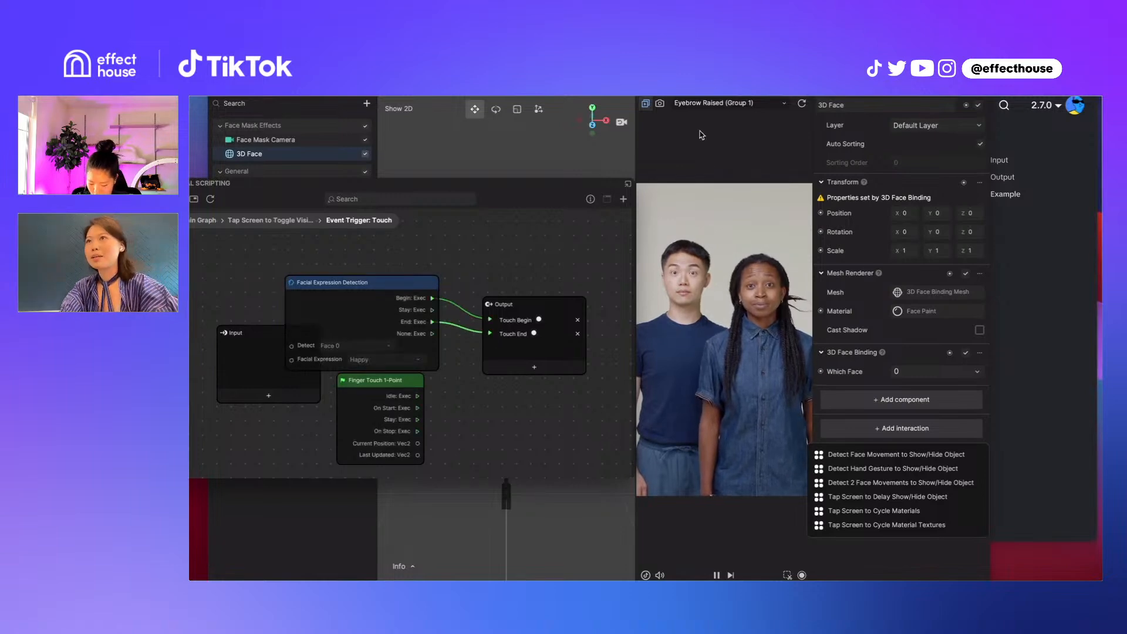
pyautogui.click(661, 104)
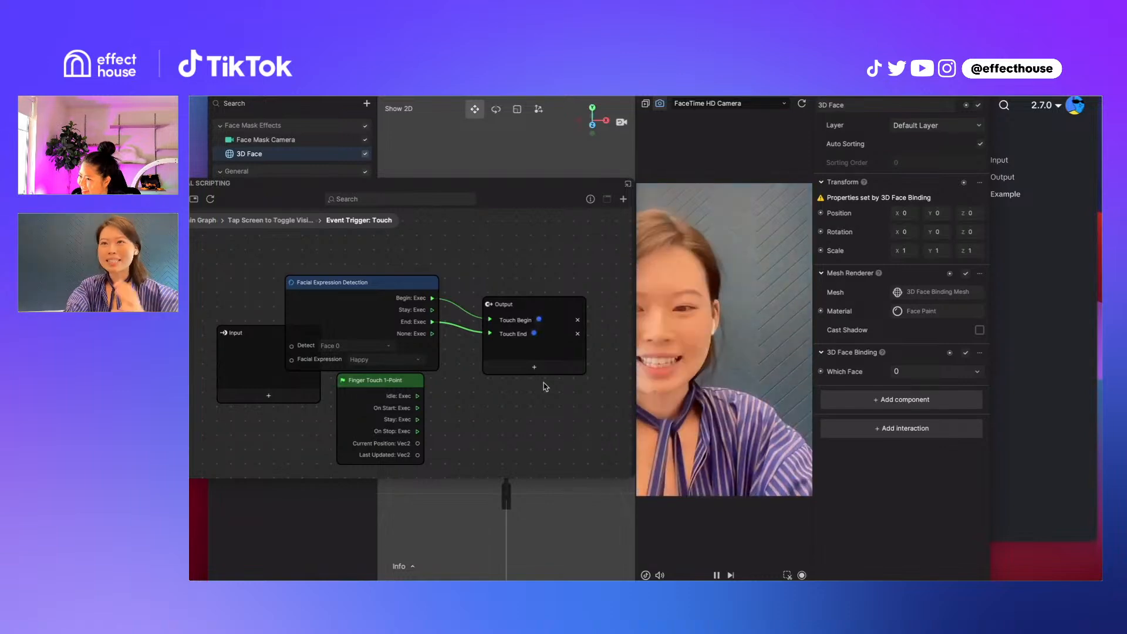
# Add a Gesture Detection node beside the Output node's inputs and look over its gesture options, keeping Thumb Up
pyautogui.rightClick(494, 252)
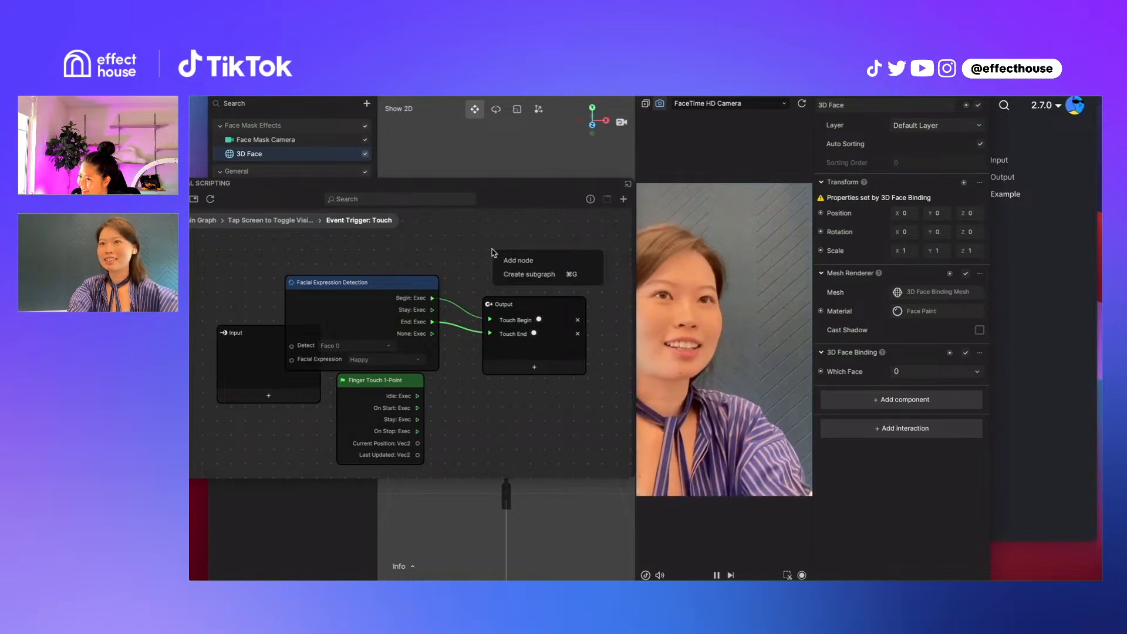
pyautogui.click(519, 260)
pyautogui.moveTo(427, 400)
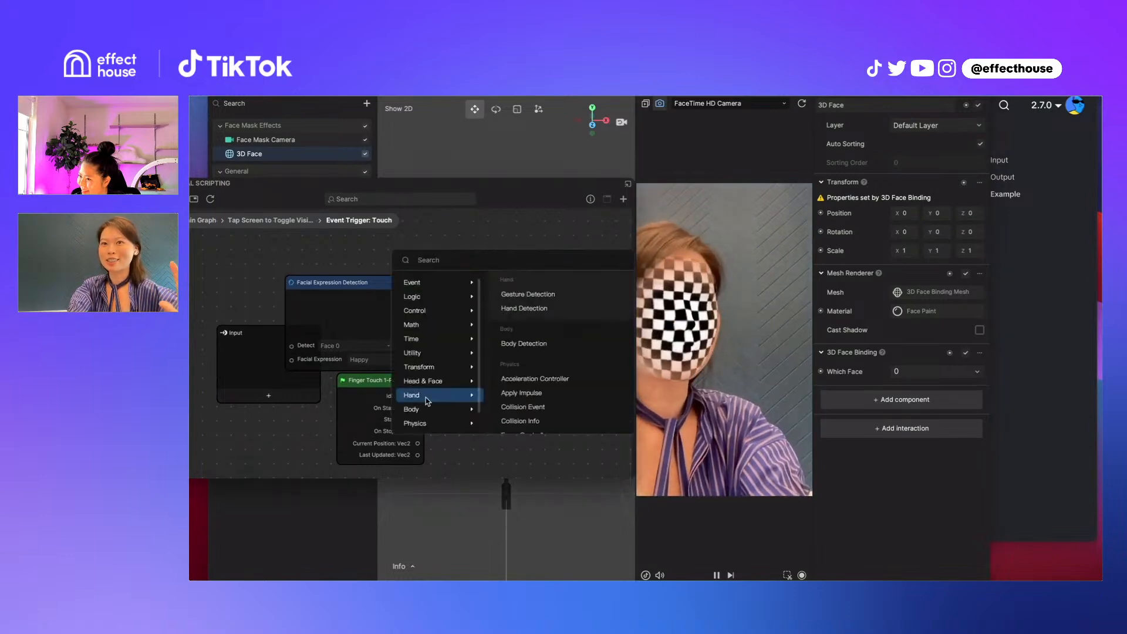
pyautogui.scroll(-1, 428, 401)
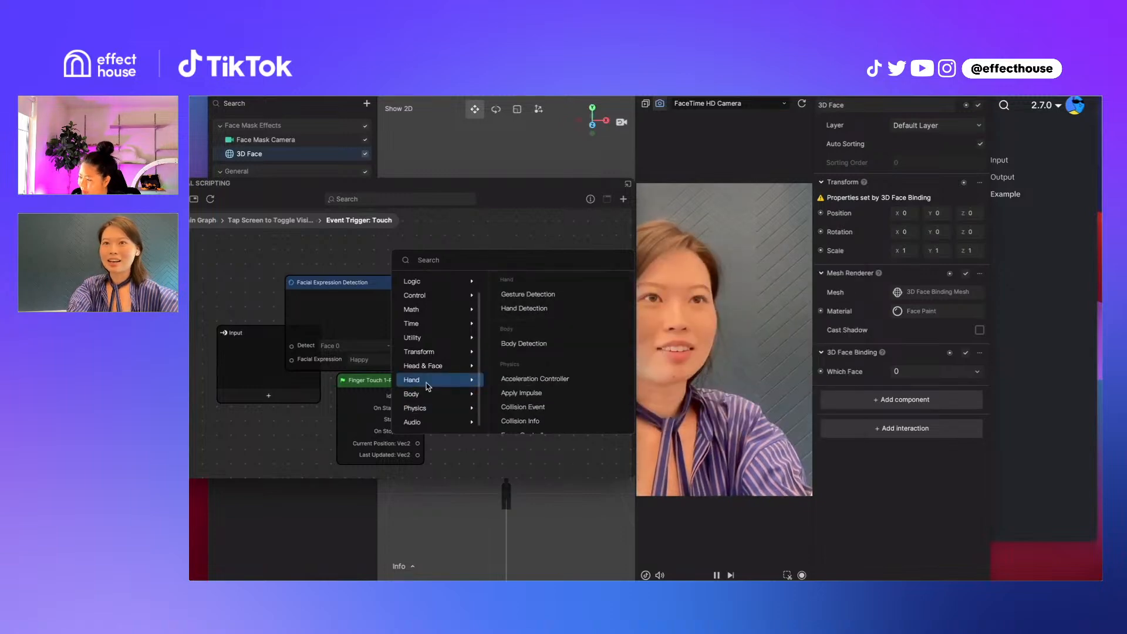
pyautogui.click(540, 300)
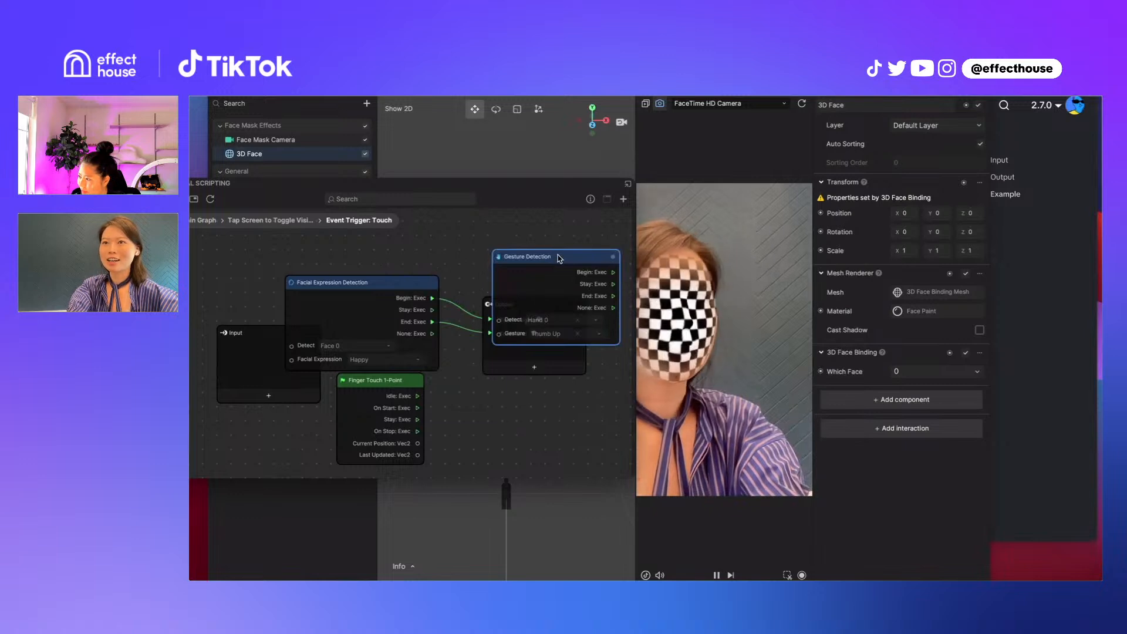
pyautogui.moveTo(559, 258); pyautogui.dragTo(440, 333)
pyautogui.click(449, 409)
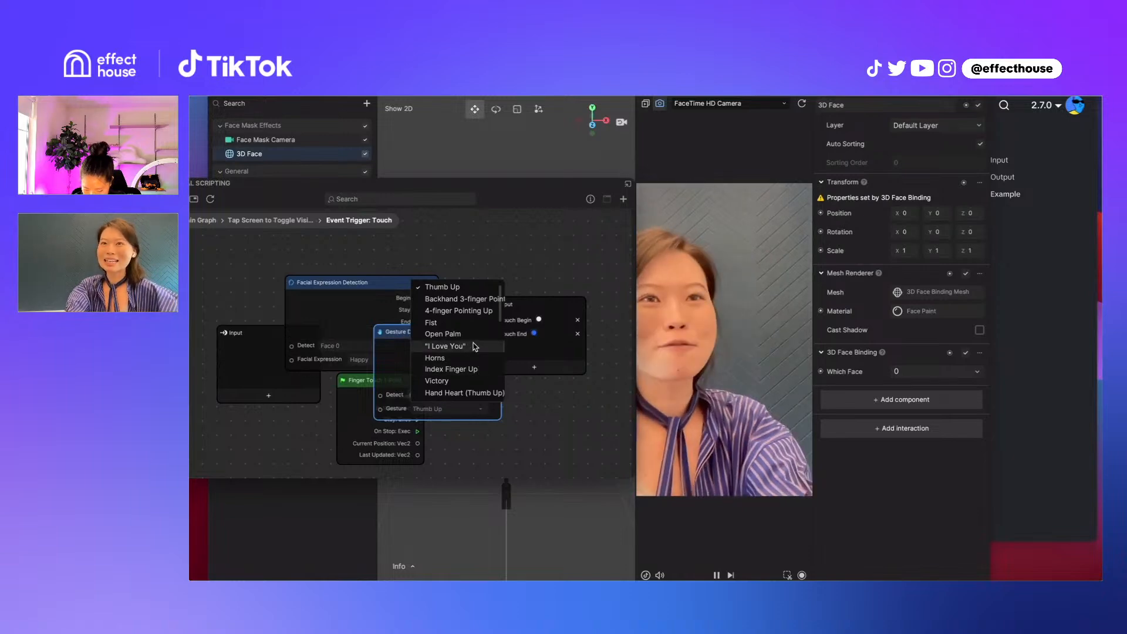
pyautogui.click(508, 346)
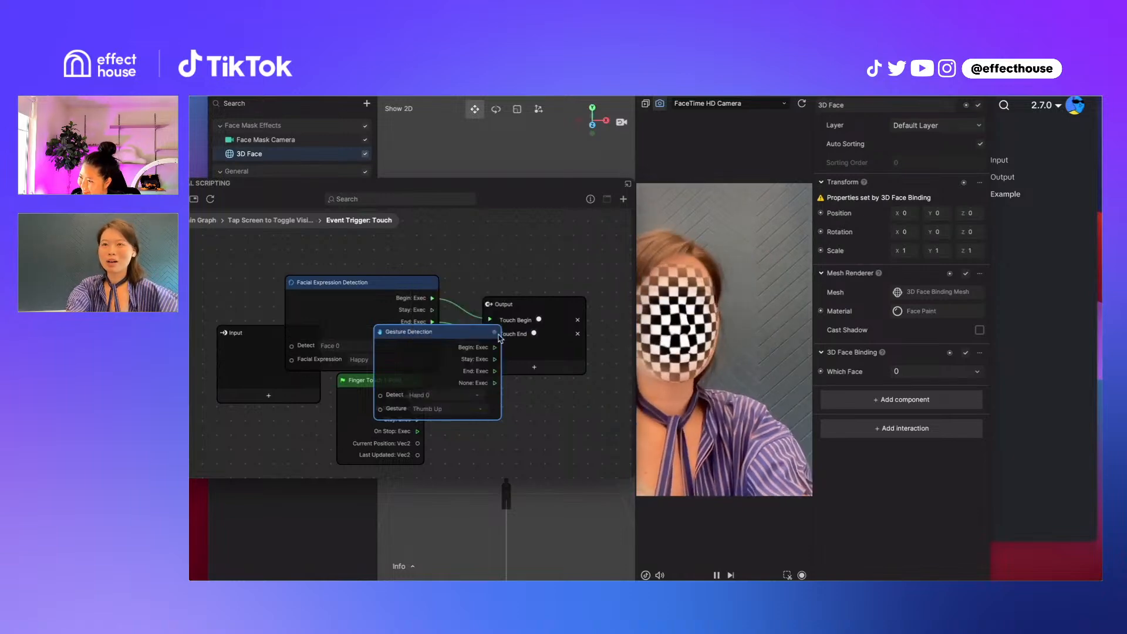
# Shift the Visual Scripting window so its edges are in view and place the Gesture Detection node below the Output node
pyautogui.moveTo(495, 333)
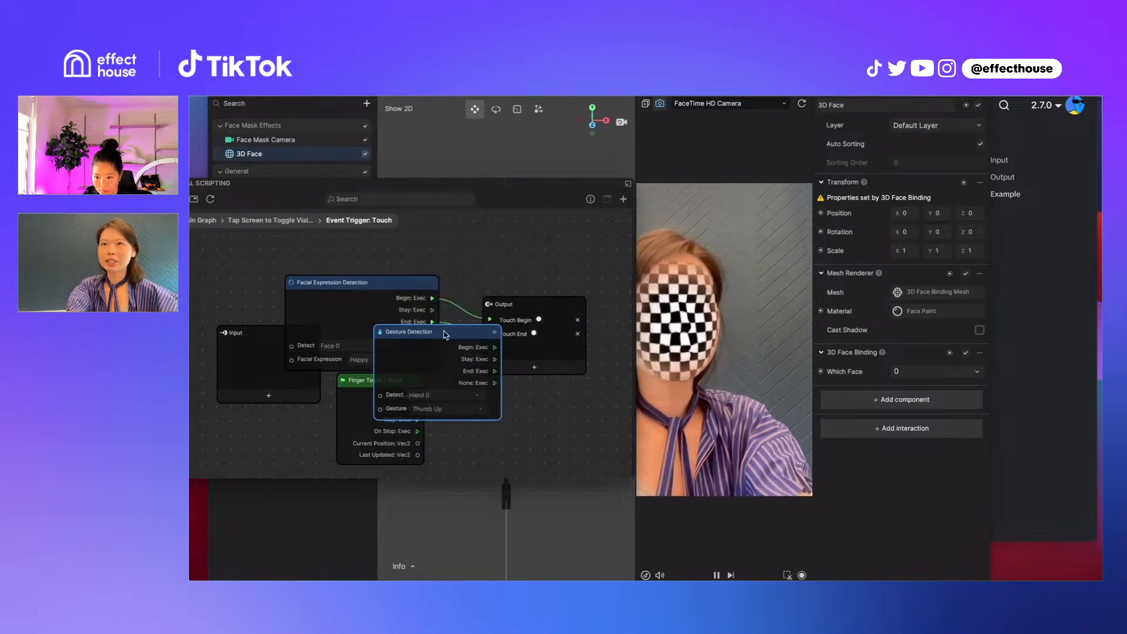
pyautogui.moveTo(445, 335)
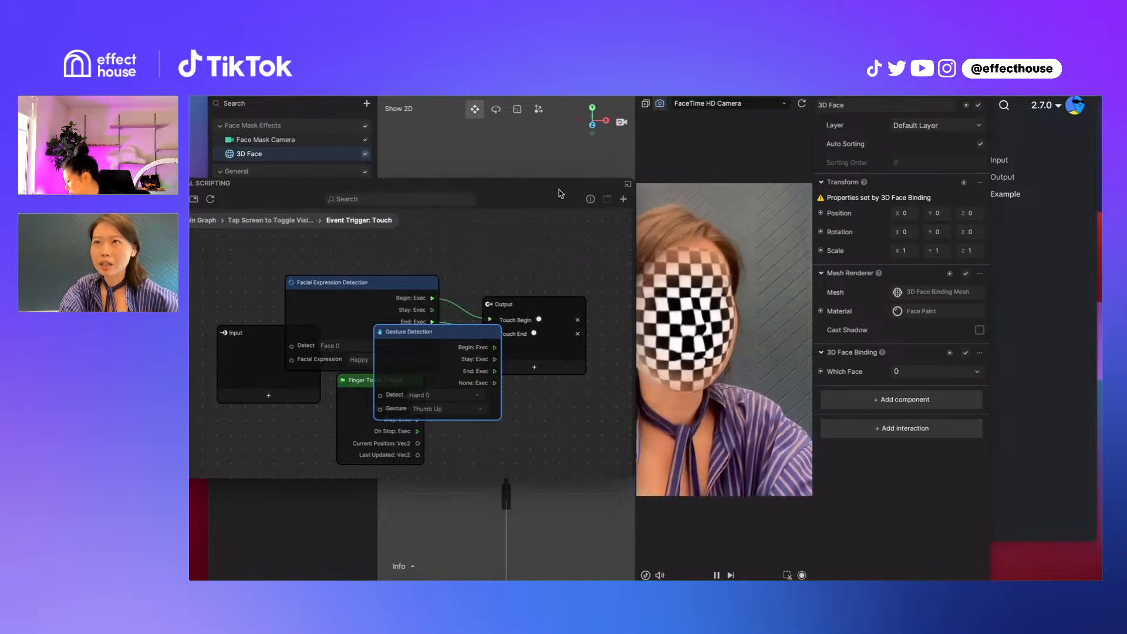
pyautogui.moveTo(559, 190); pyautogui.dragTo(616, 180)
pyautogui.moveTo(503, 322); pyautogui.dragTo(503, 394)
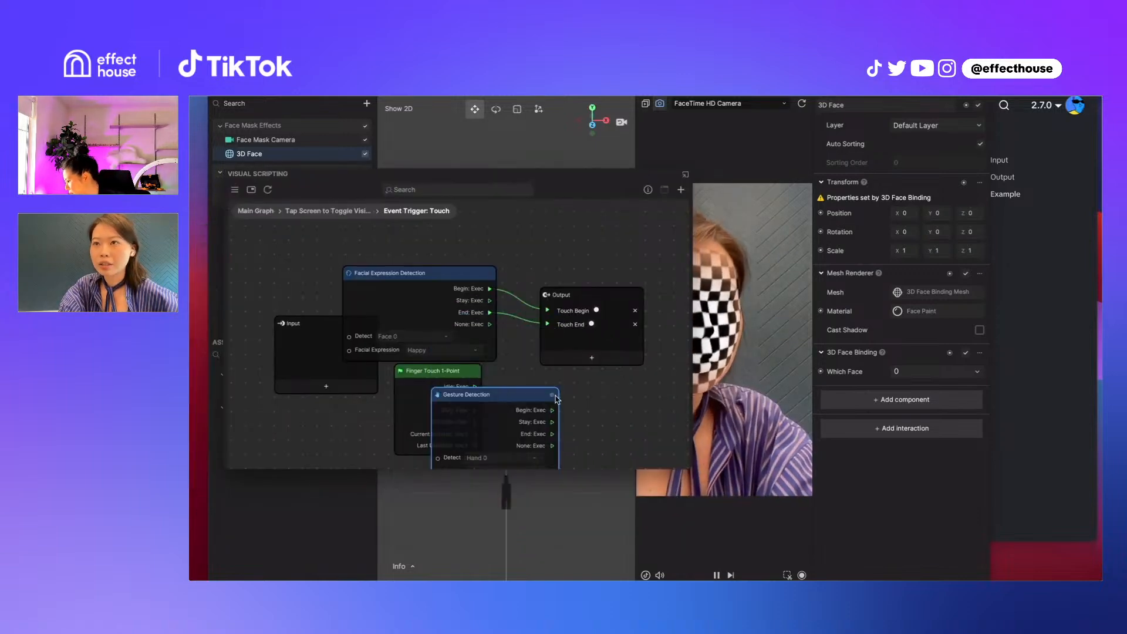
# Open the online documentation page for the Gesture Detection node in the browser
pyautogui.moveTo(555, 397)
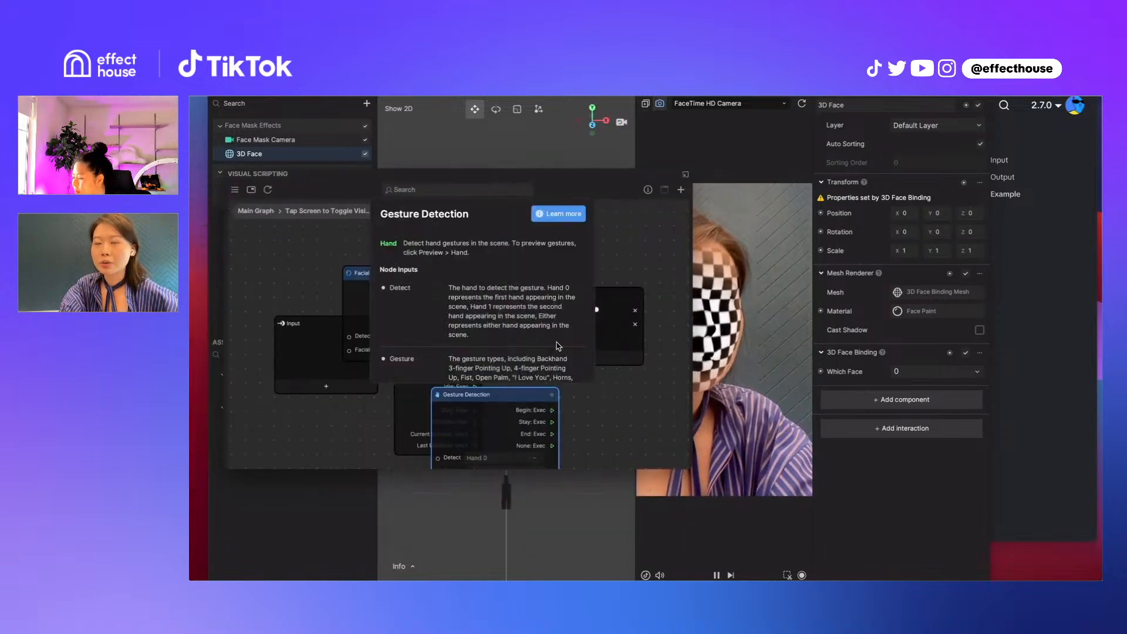
pyautogui.click(555, 215)
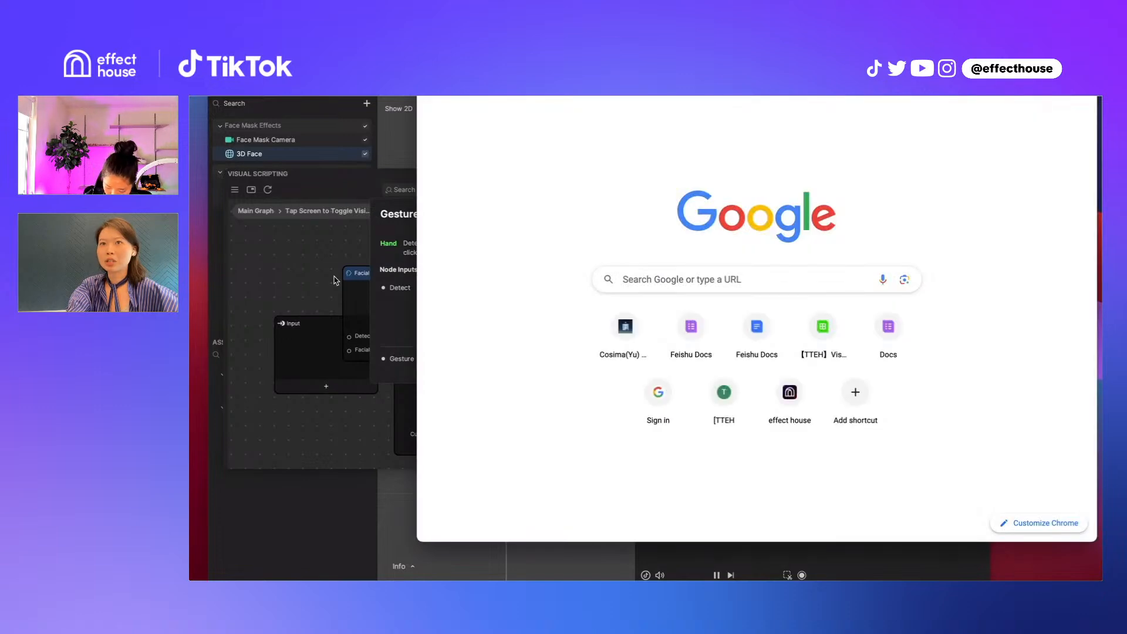
pyautogui.click(297, 280)
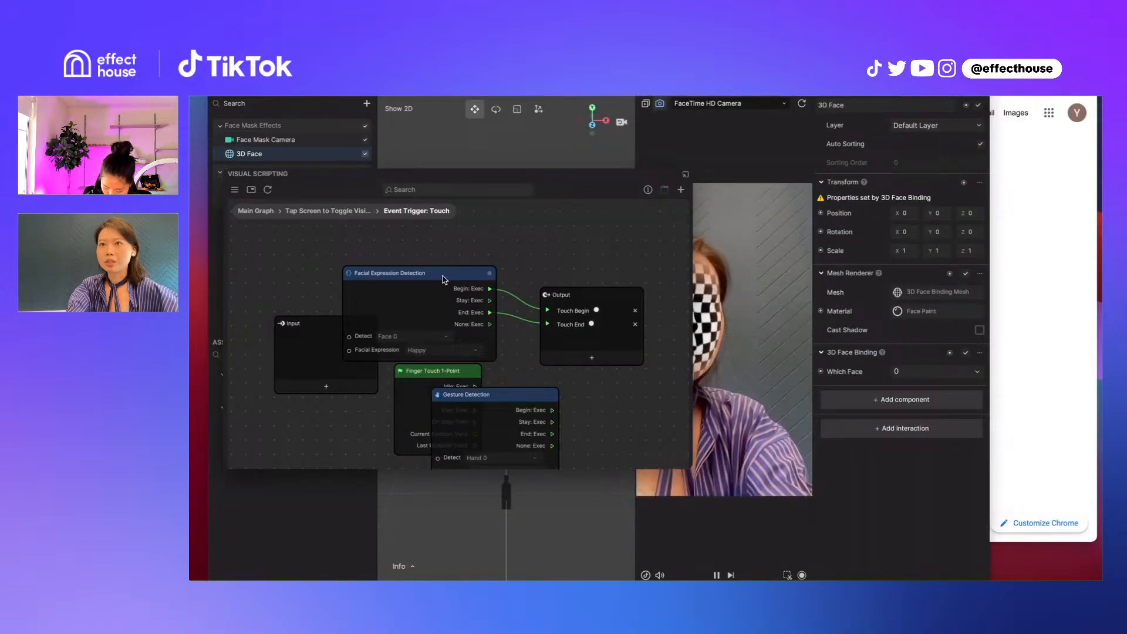
pyautogui.moveTo(553, 397)
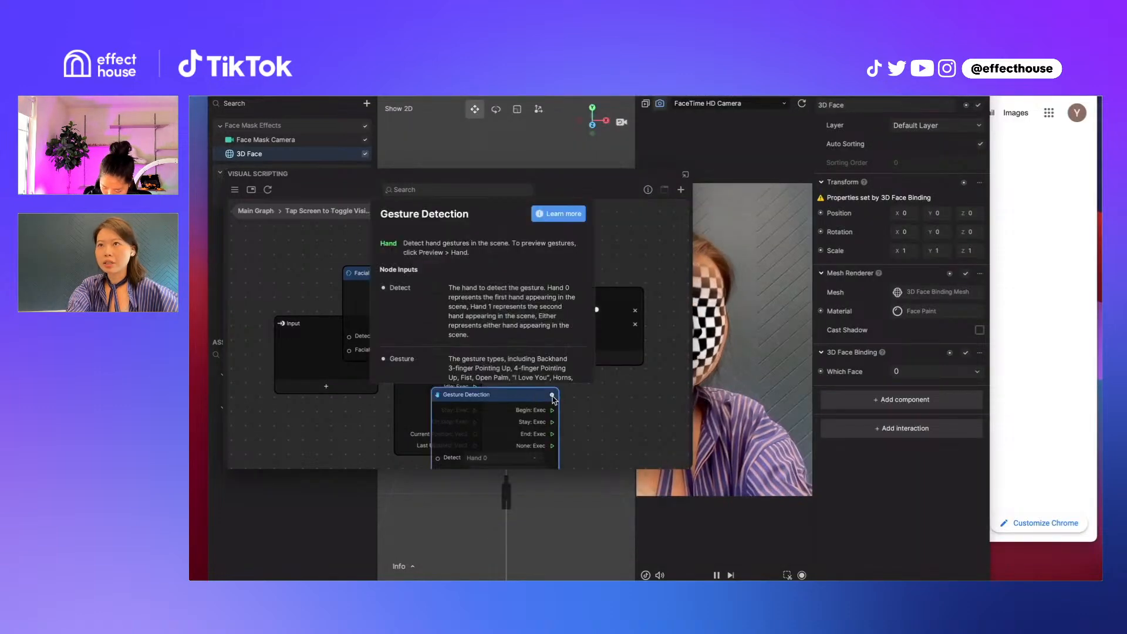
pyautogui.click(574, 213)
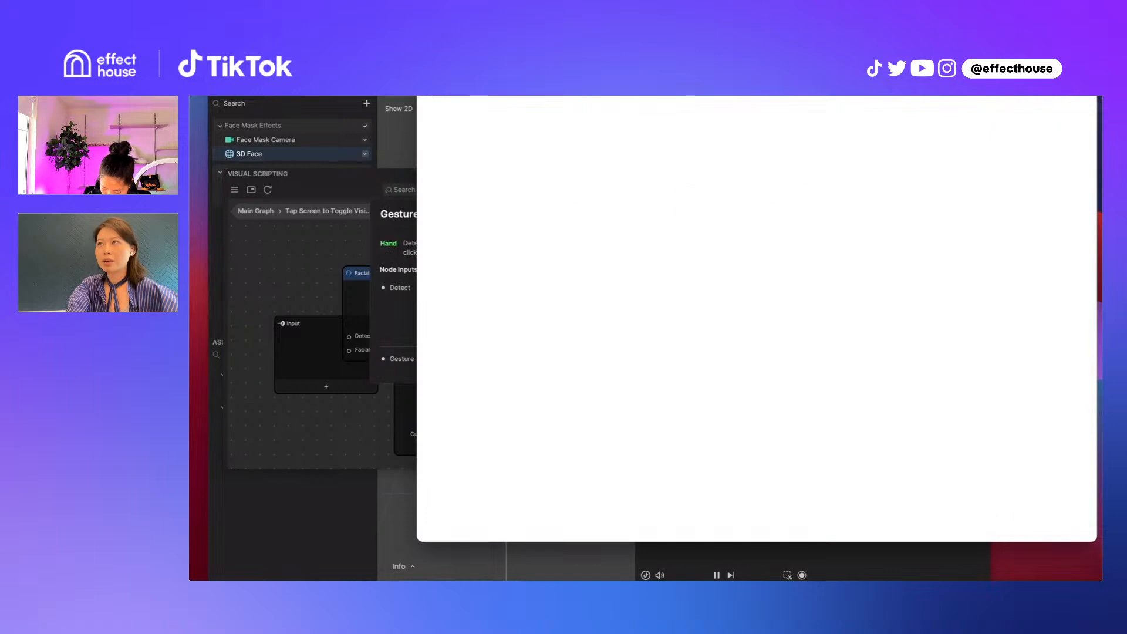
# Read through the Gesture Detection guide's inputs, outputs and example, and open the Hand Gesture Examples page
pyautogui.scroll(-2, 695, 348)
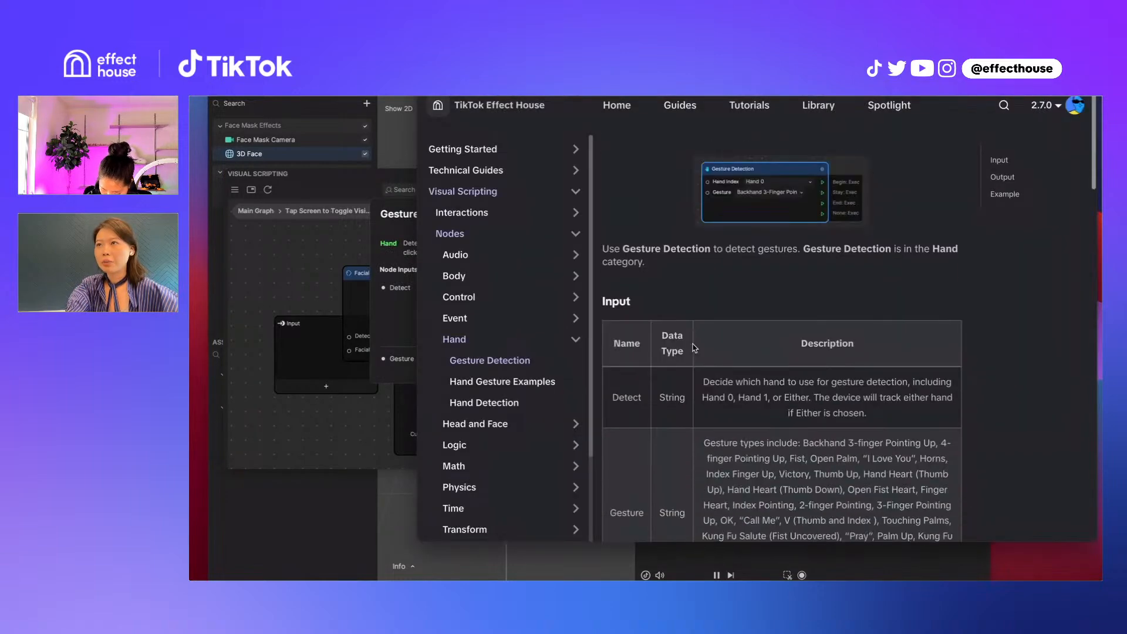
pyautogui.scroll(-10, 689, 317)
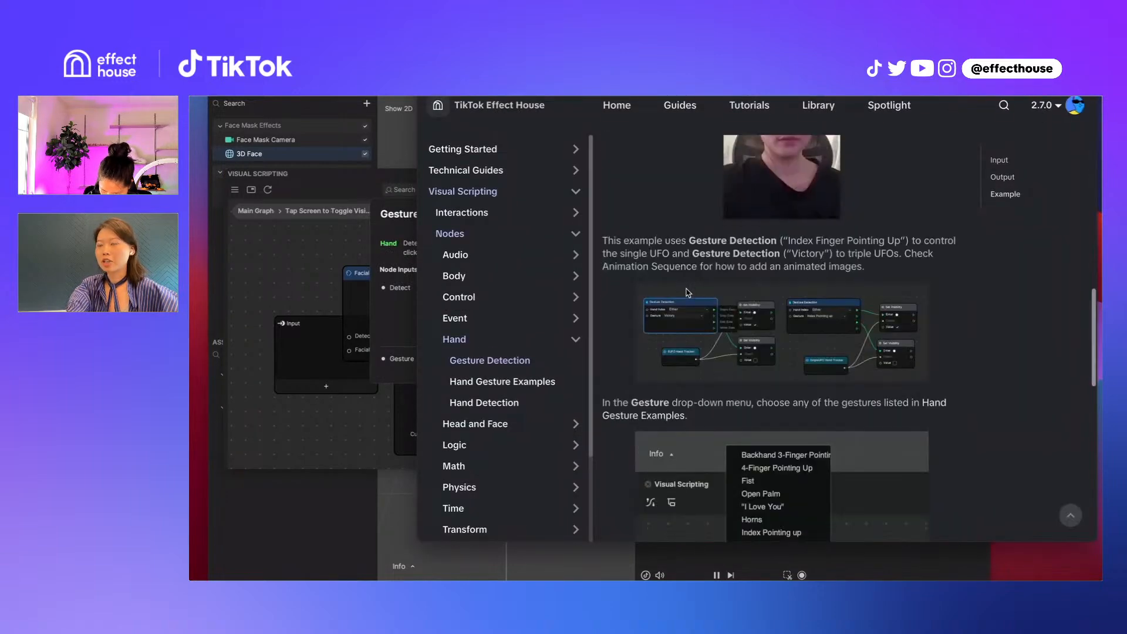
pyautogui.scroll(-7, 688, 293)
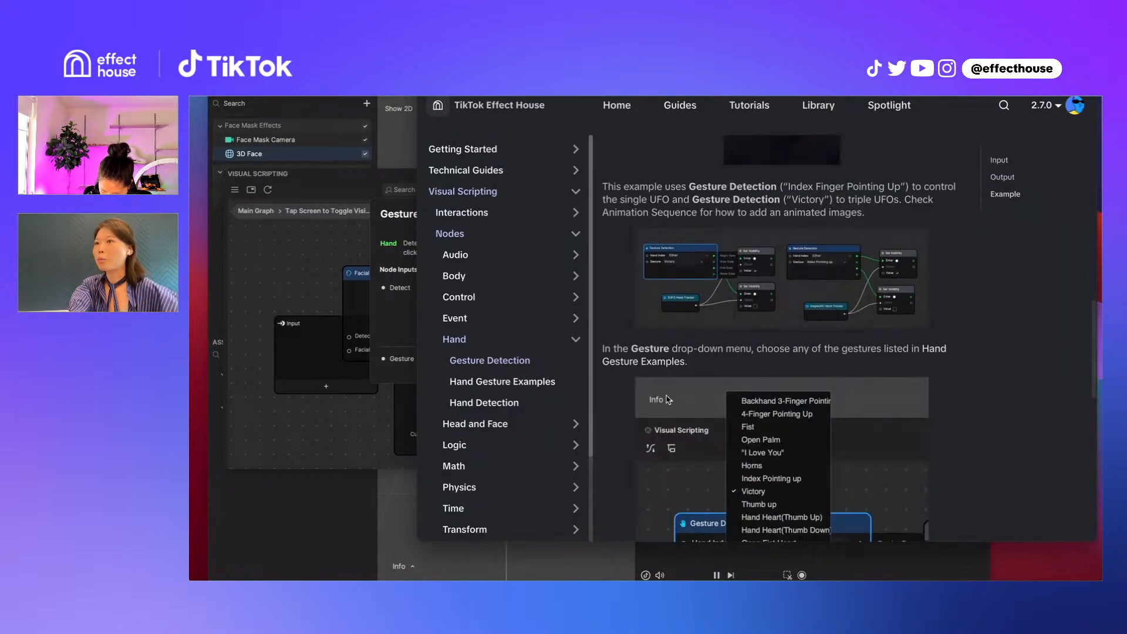
pyautogui.scroll(-5, 770, 404)
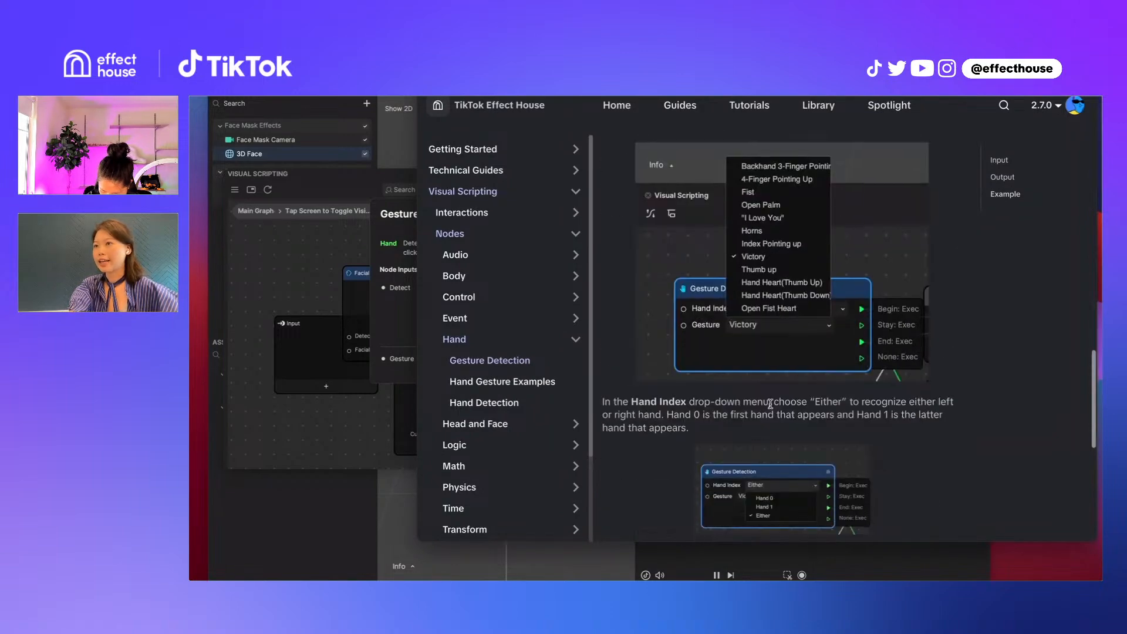
pyautogui.scroll(10, 770, 404)
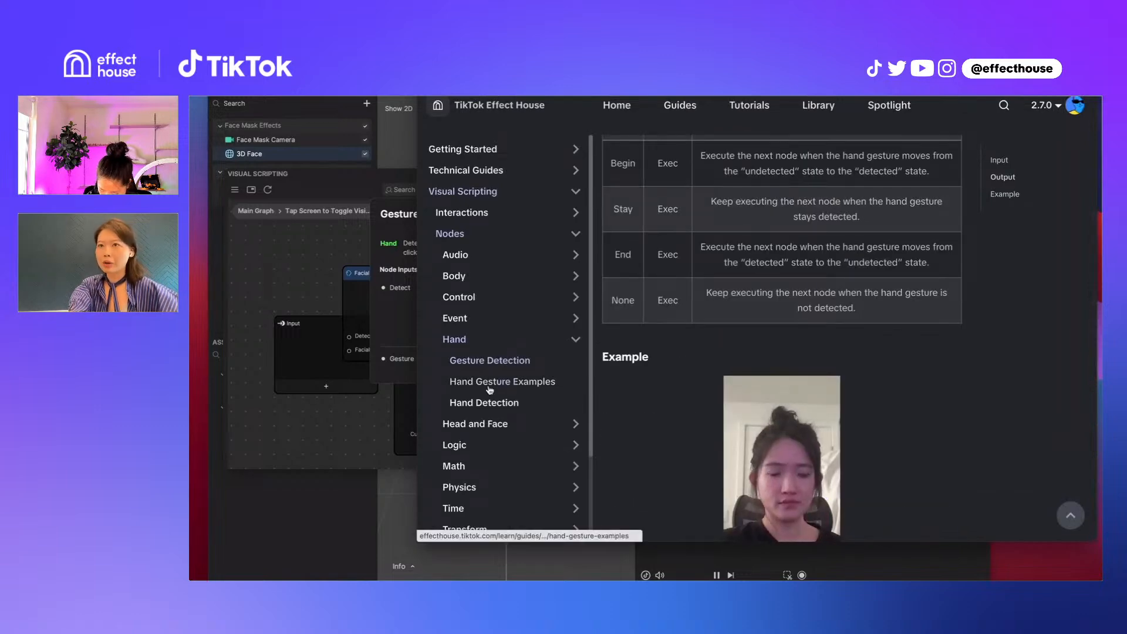
pyautogui.click(502, 381)
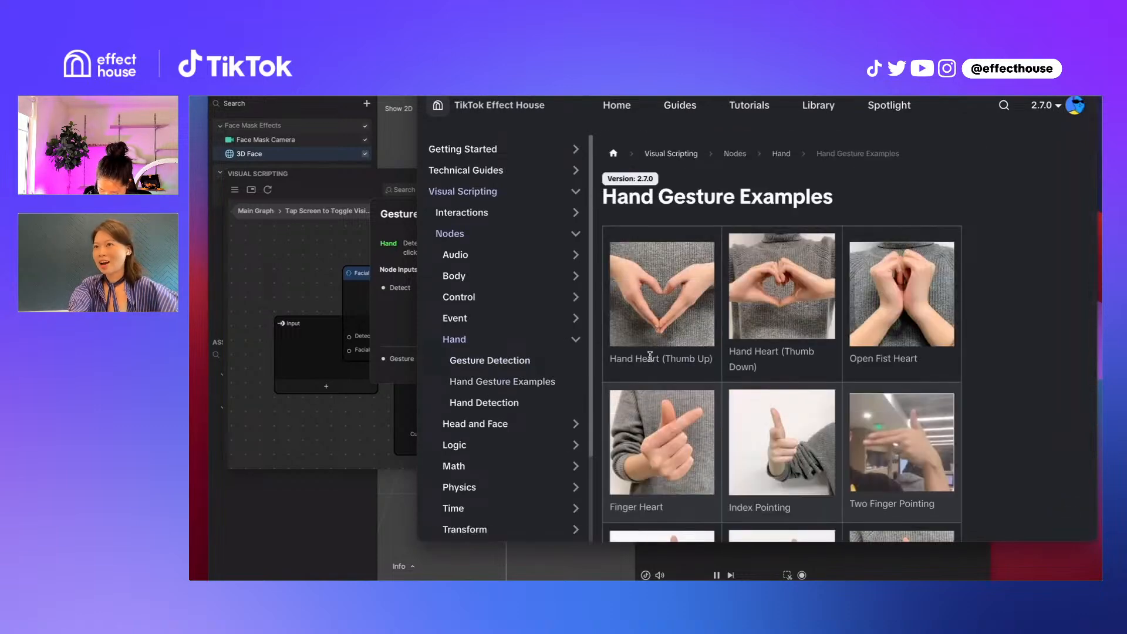
# Look through the gesture pictures on the Hand Gesture Examples page, from the heart gestures to the finger-pointing ones
pyautogui.scroll(-6, 786, 369)
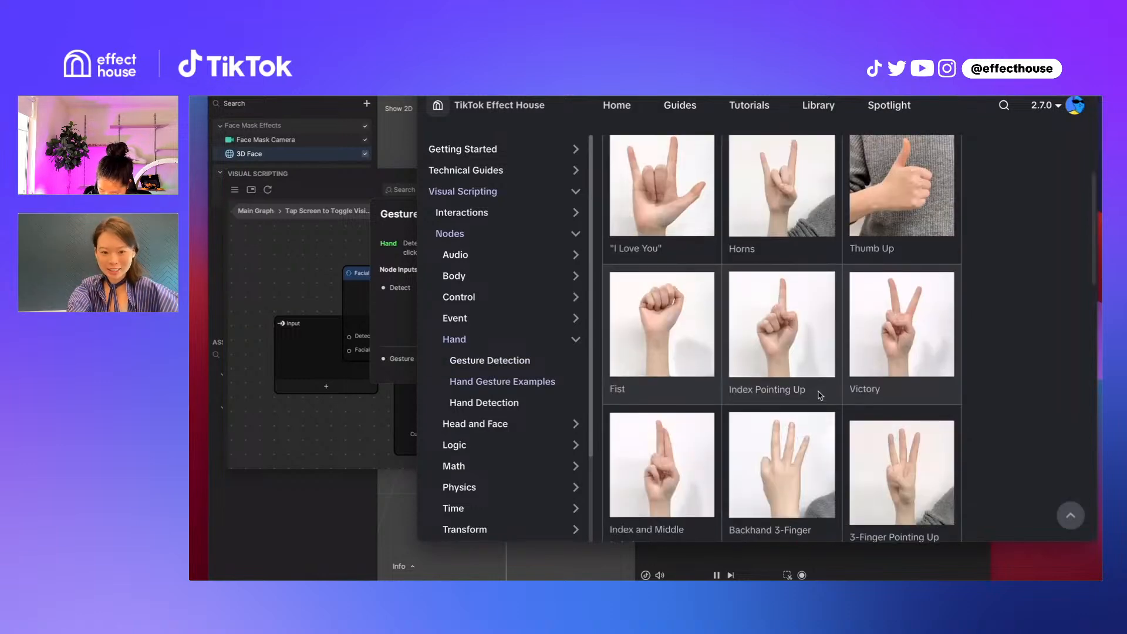
pyautogui.scroll(-1, 820, 395)
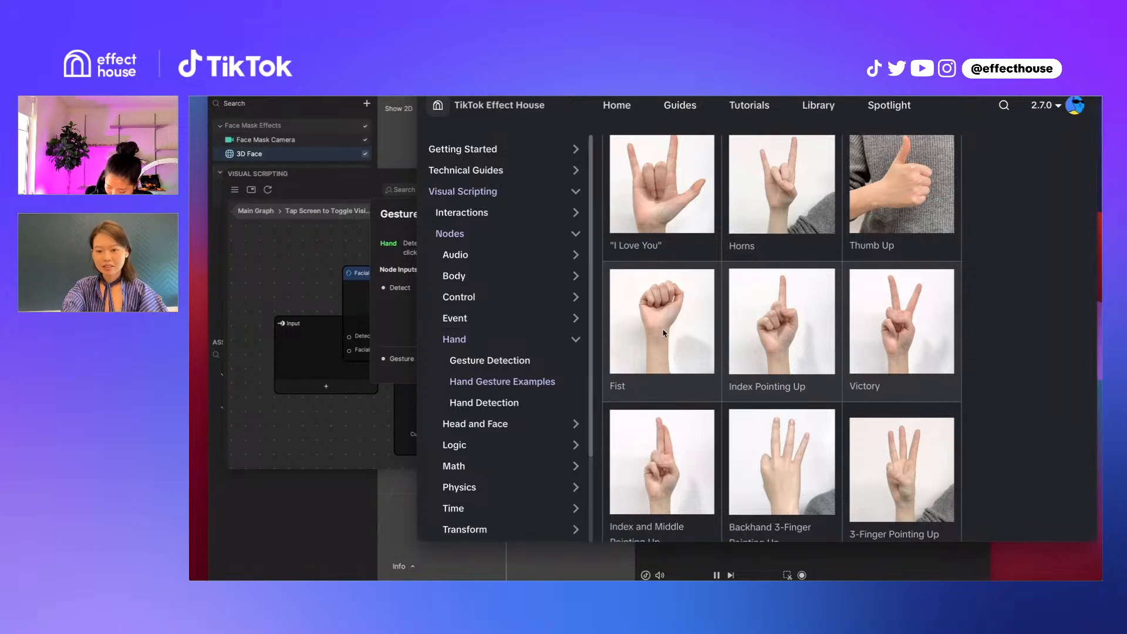
pyautogui.scroll(-1, 645, 356)
pyautogui.scroll(2, 610, 357)
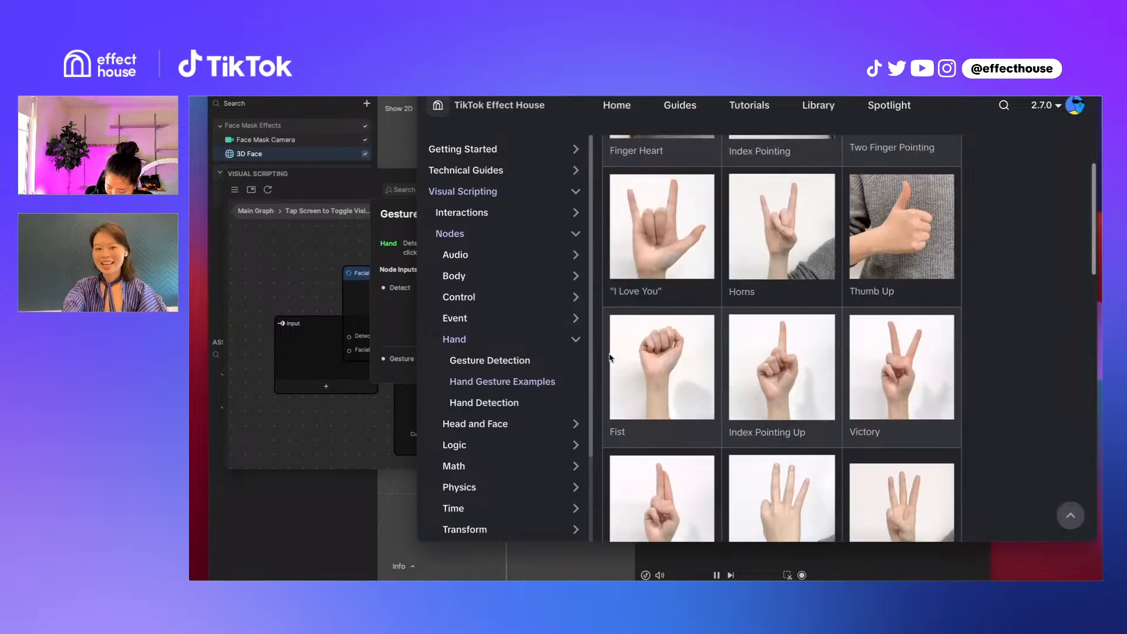
pyautogui.scroll(2, 609, 358)
pyautogui.scroll(-1, 567, 357)
pyautogui.scroll(1, 566, 356)
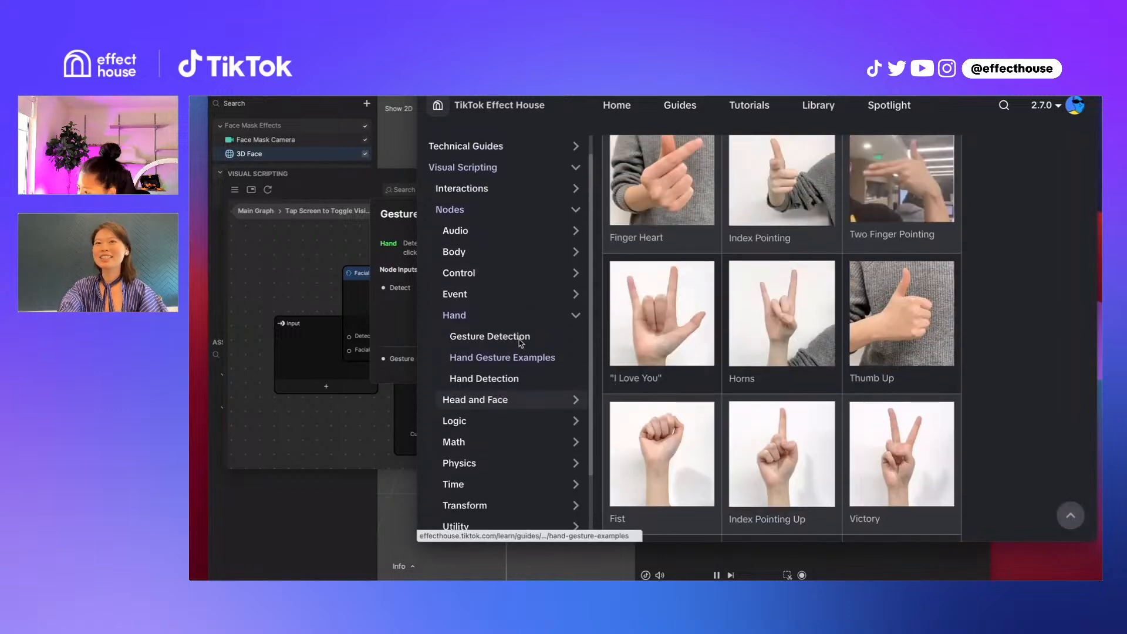
# Switch back to Effect House and view the parent Tap Screen to Toggle Visibility graph with its trigger and response nodes
pyautogui.click(307, 437)
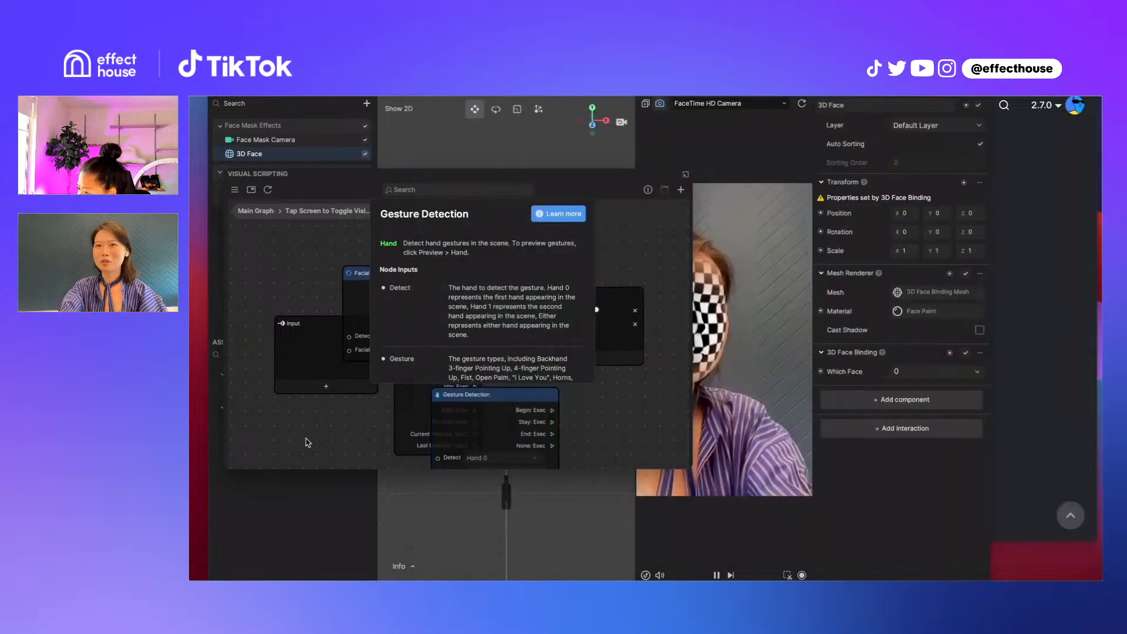
pyautogui.click(295, 212)
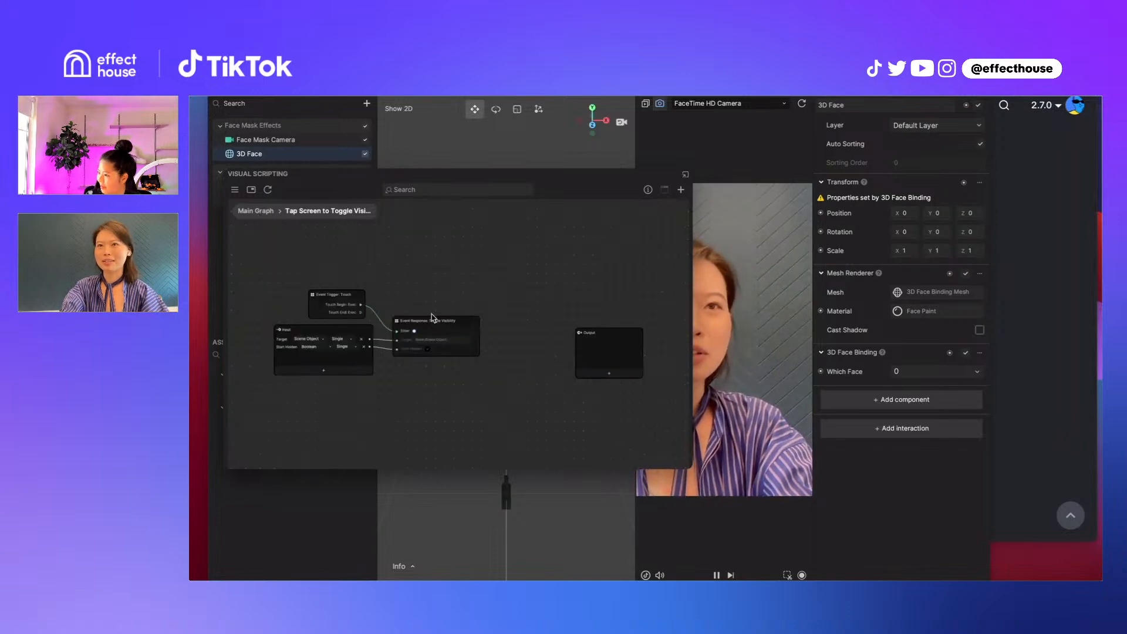
pyautogui.scroll(5, 432, 317)
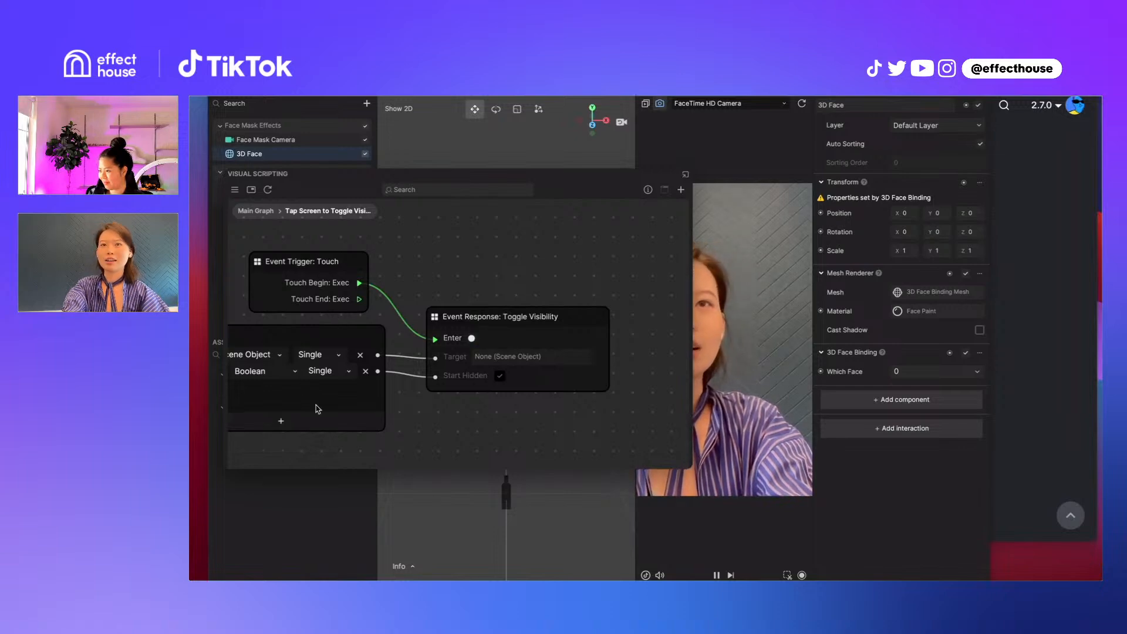
pyautogui.hscroll(-3, 446, 274)
# Open the Event Trigger: Touch subgraph and set the Facial Expression Detection node's expression to Angry
pyautogui.doubleClick(402, 260)
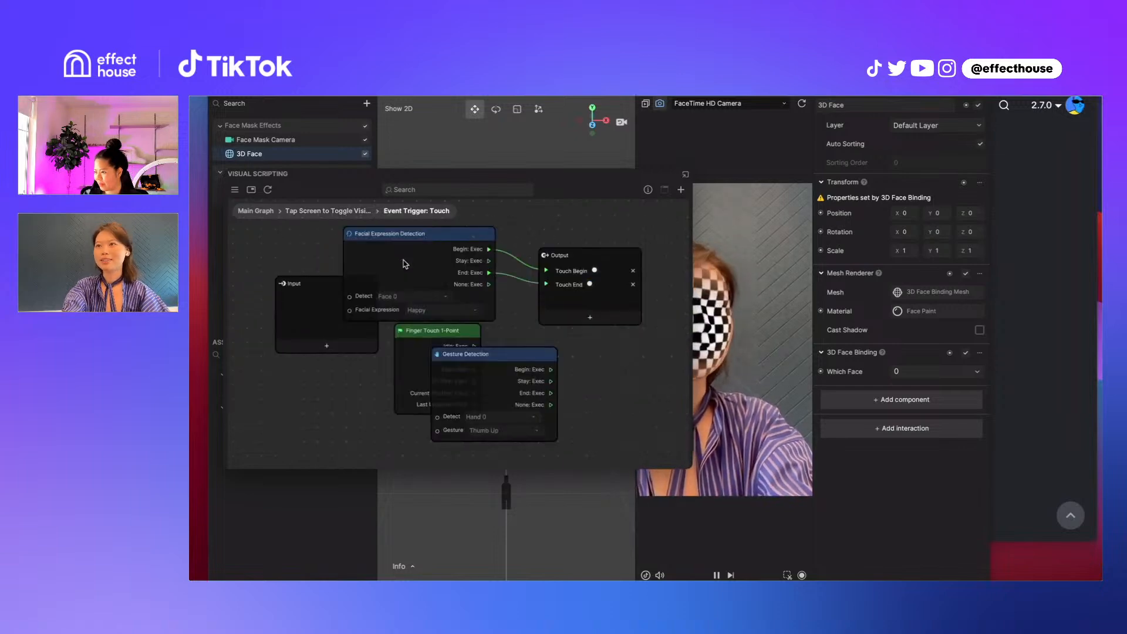
pyautogui.click(437, 311)
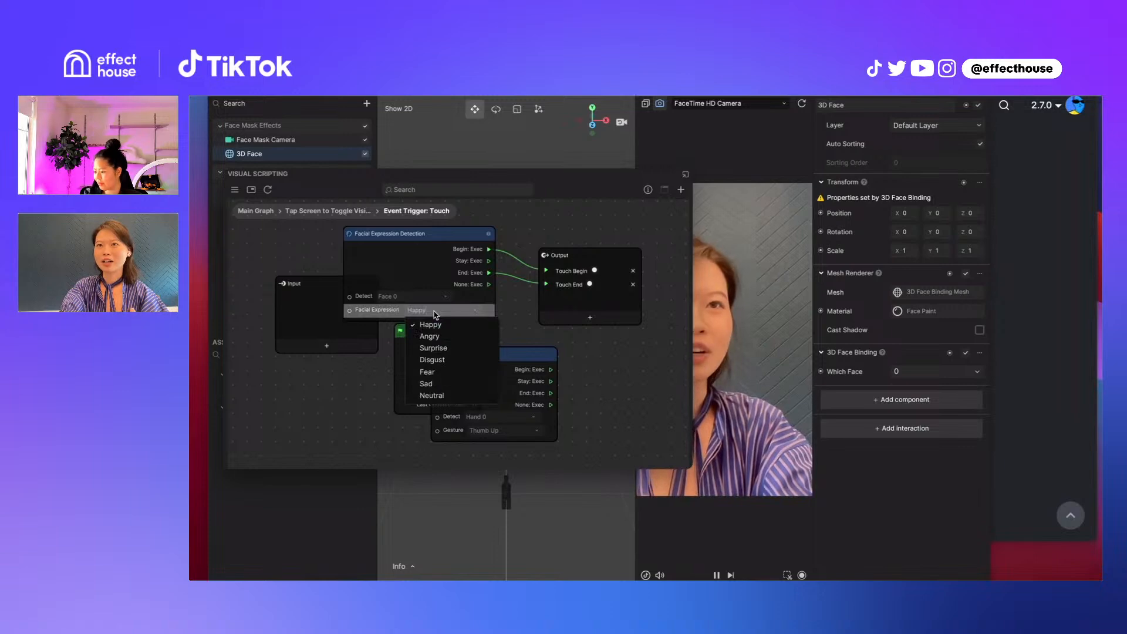
pyautogui.click(433, 336)
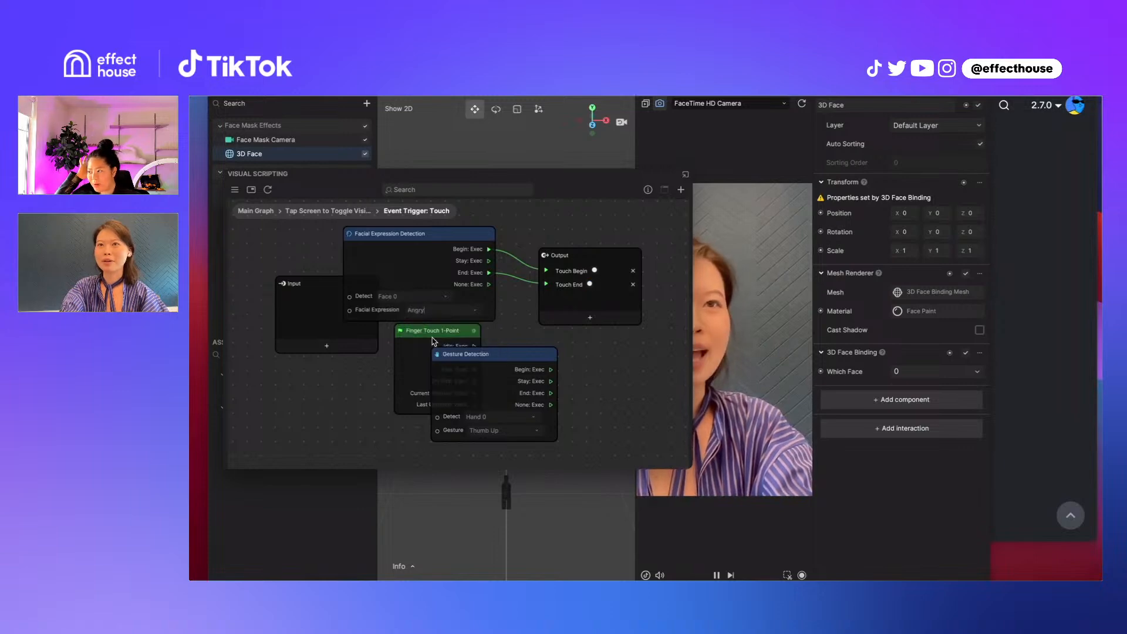
pyautogui.click(585, 259)
pyautogui.click(588, 228)
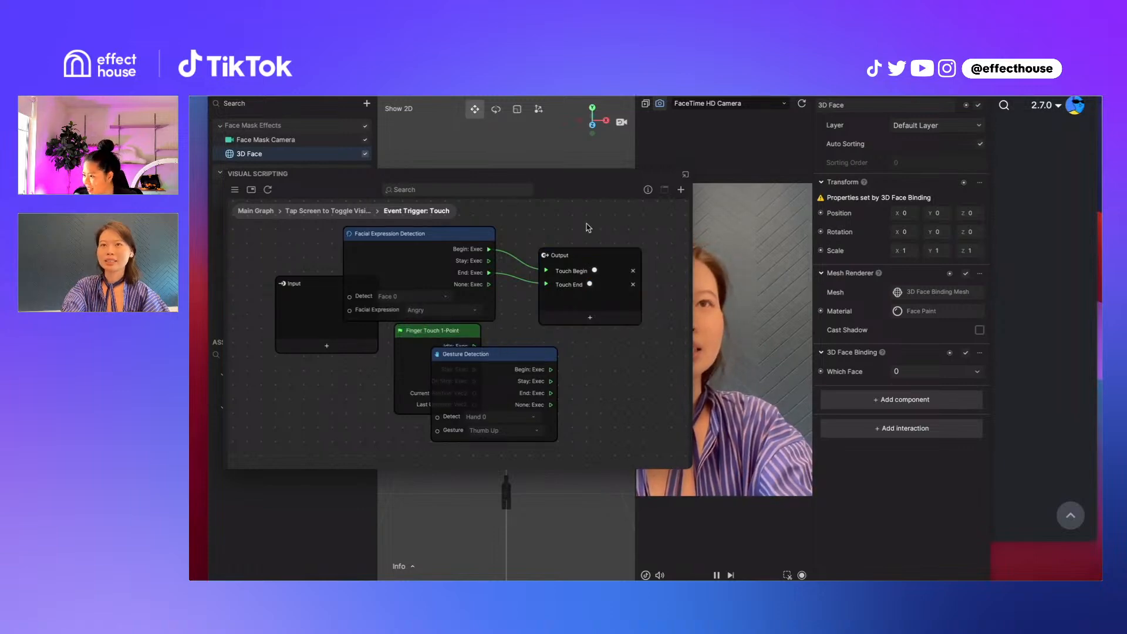
# Move the Finger Touch 1-Point and Gesture Detection nodes further left, beneath the Facial Expression Detection node
pyautogui.hscroll(3, 588, 228)
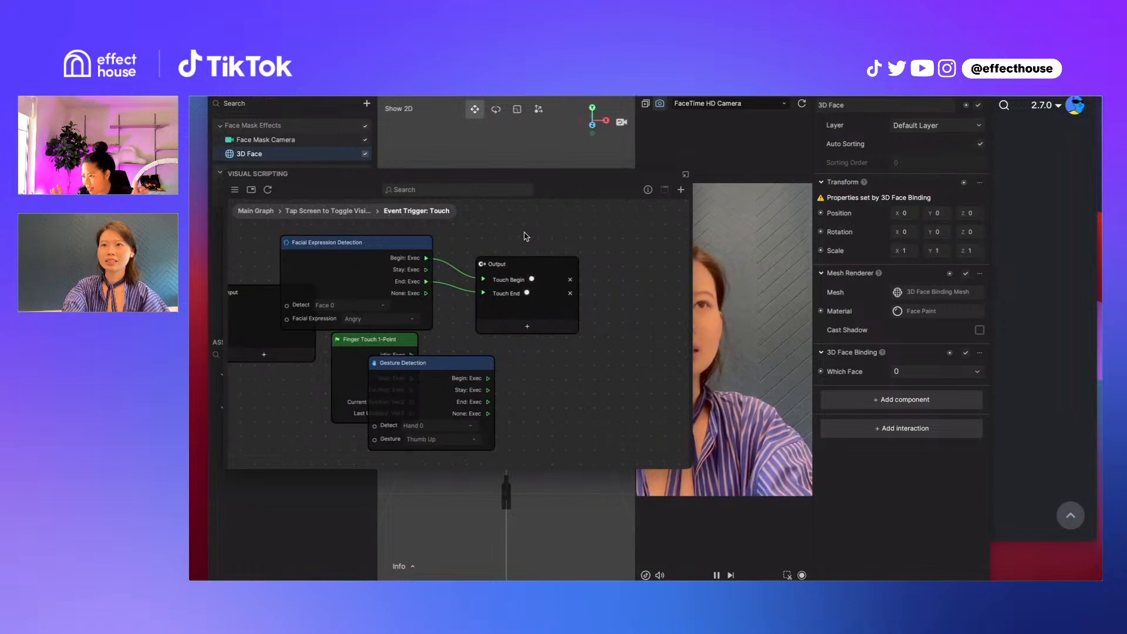
pyautogui.moveTo(449, 369); pyautogui.dragTo(355, 373)
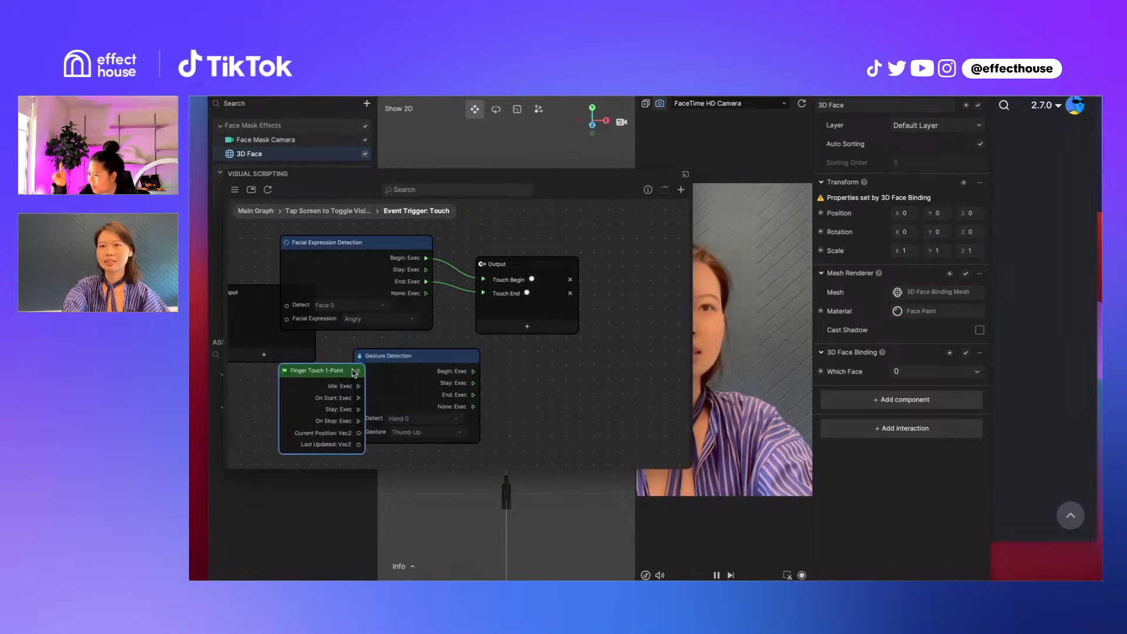
pyautogui.moveTo(454, 368); pyautogui.dragTo(433, 360)
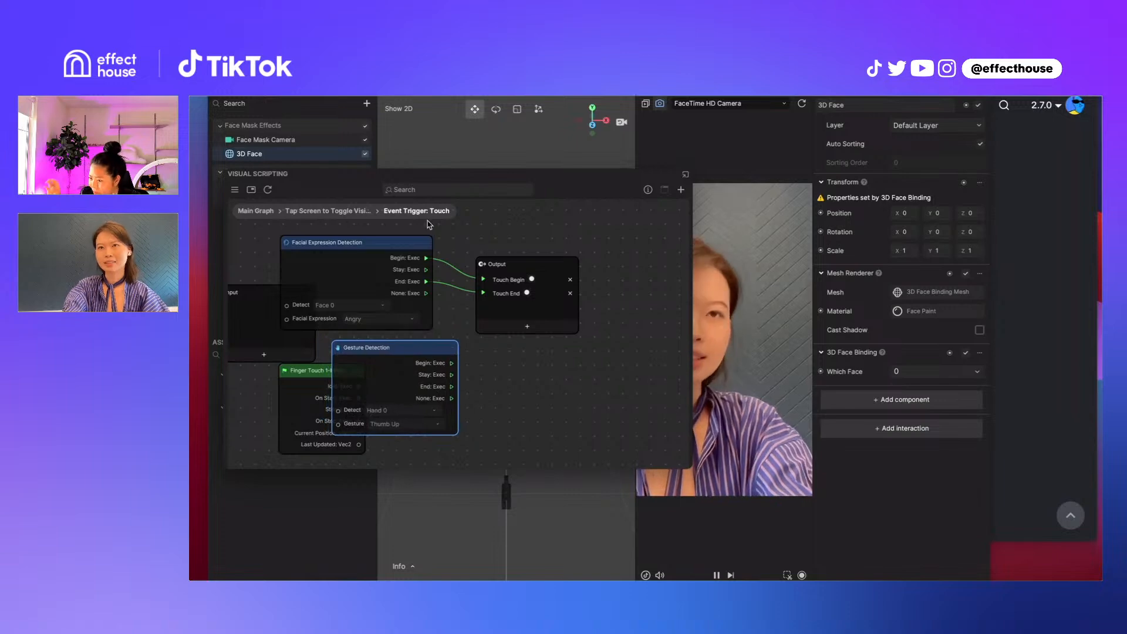
pyautogui.click(483, 239)
# Return to the Tap Screen to Toggle Visibility graph and inspect how the touch trigger connects to the Toggle Visibility response
pyautogui.click(345, 211)
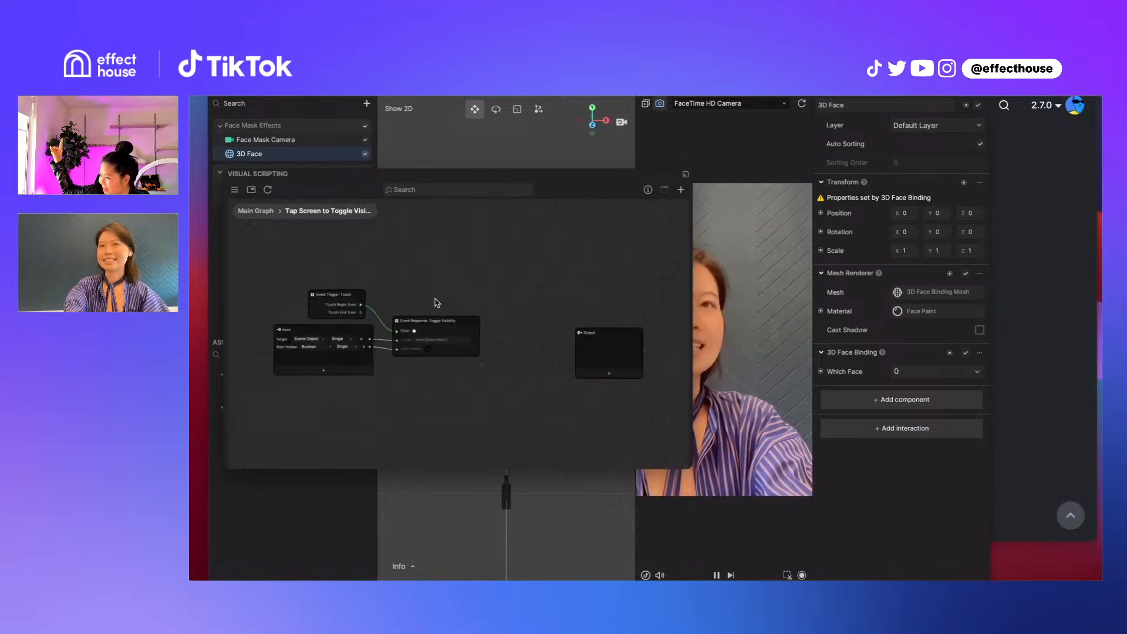
pyautogui.scroll(3, 448, 307)
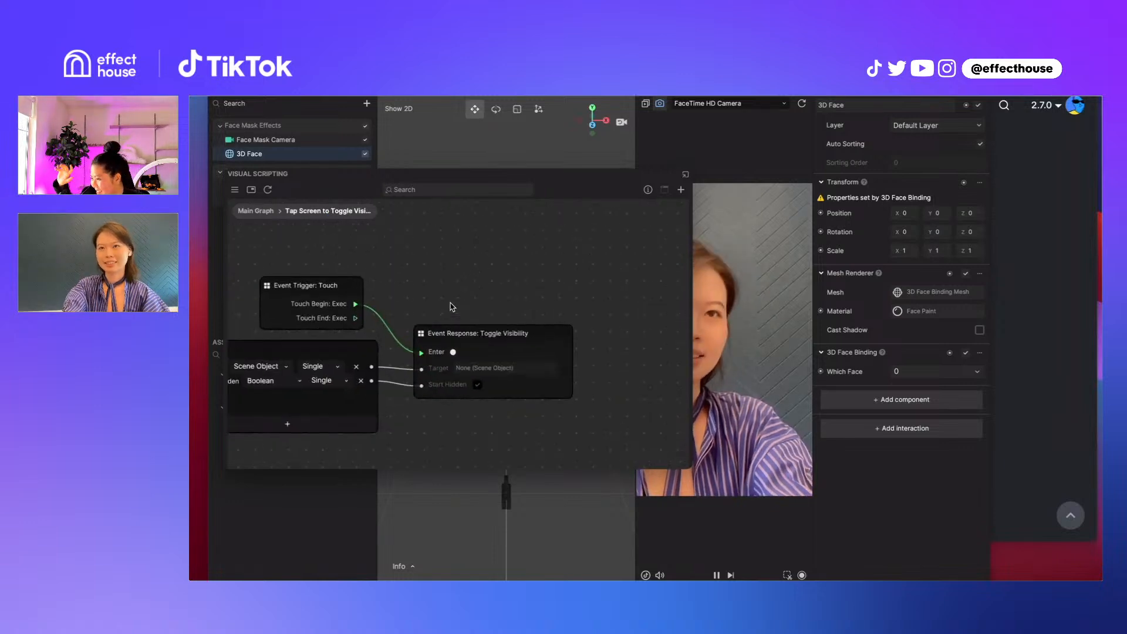
pyautogui.moveTo(450, 303); pyautogui.dragTo(452, 257)
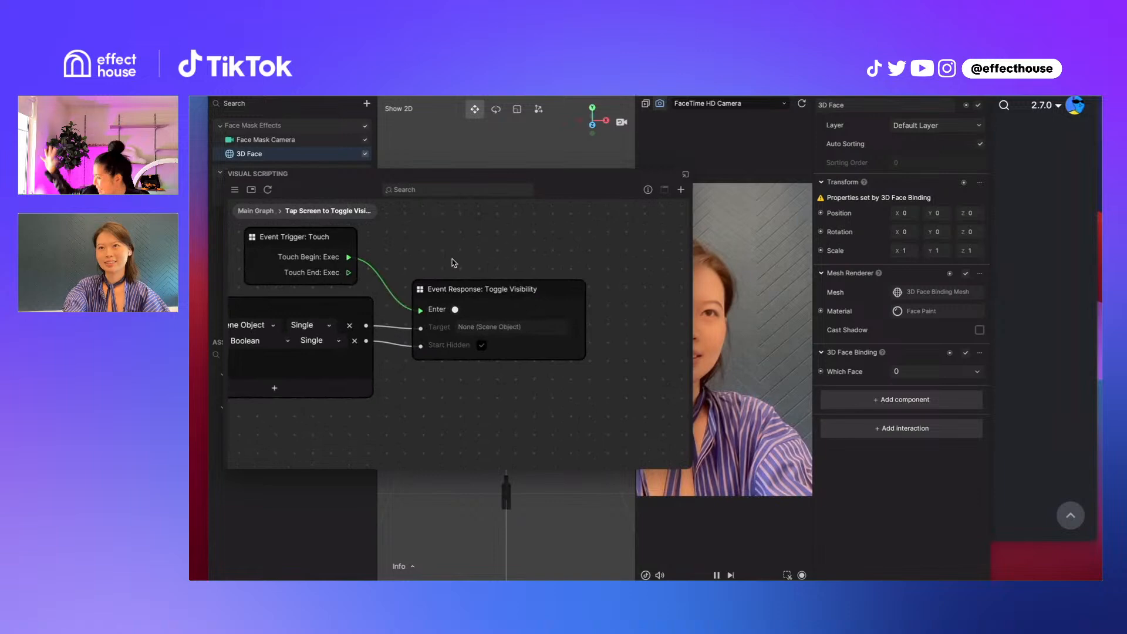
# Open the Event Response: Toggle Visibility subgraph and examine the Flip-Flop node and its connections to the Set Visibility nodes
pyautogui.doubleClick(503, 296)
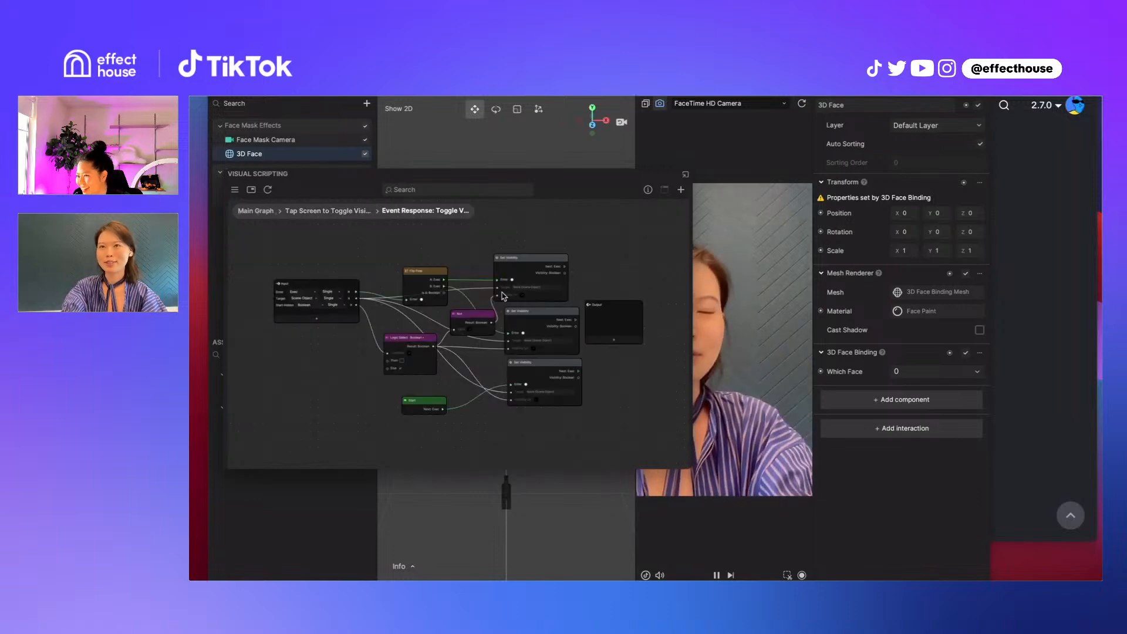
pyautogui.click(418, 275)
pyautogui.scroll(3, 417, 276)
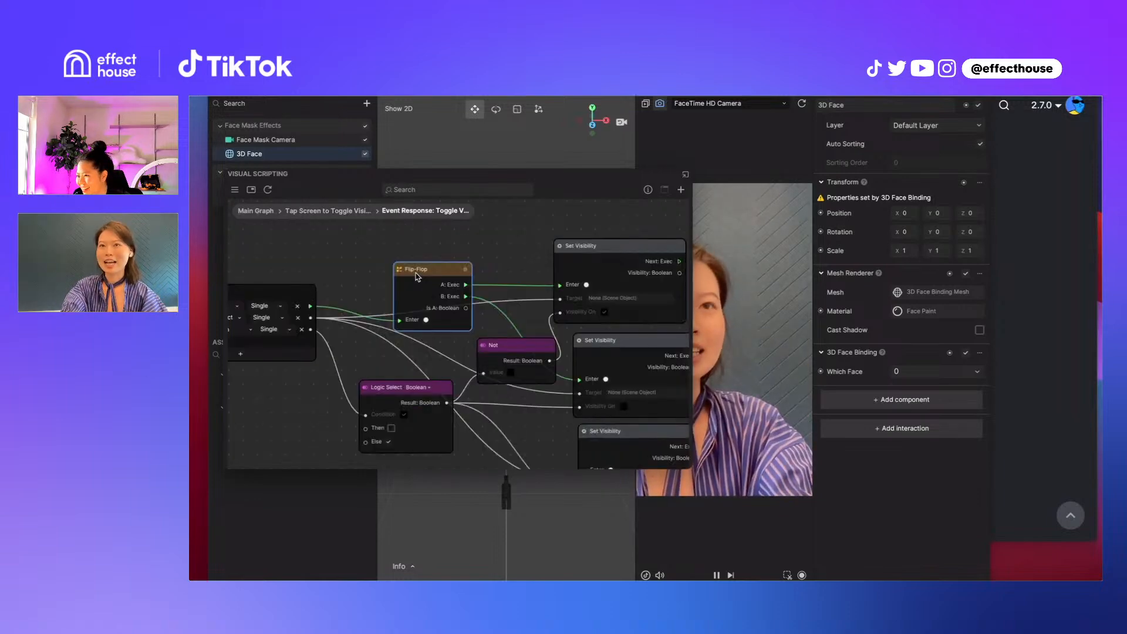
pyautogui.scroll(2, 417, 275)
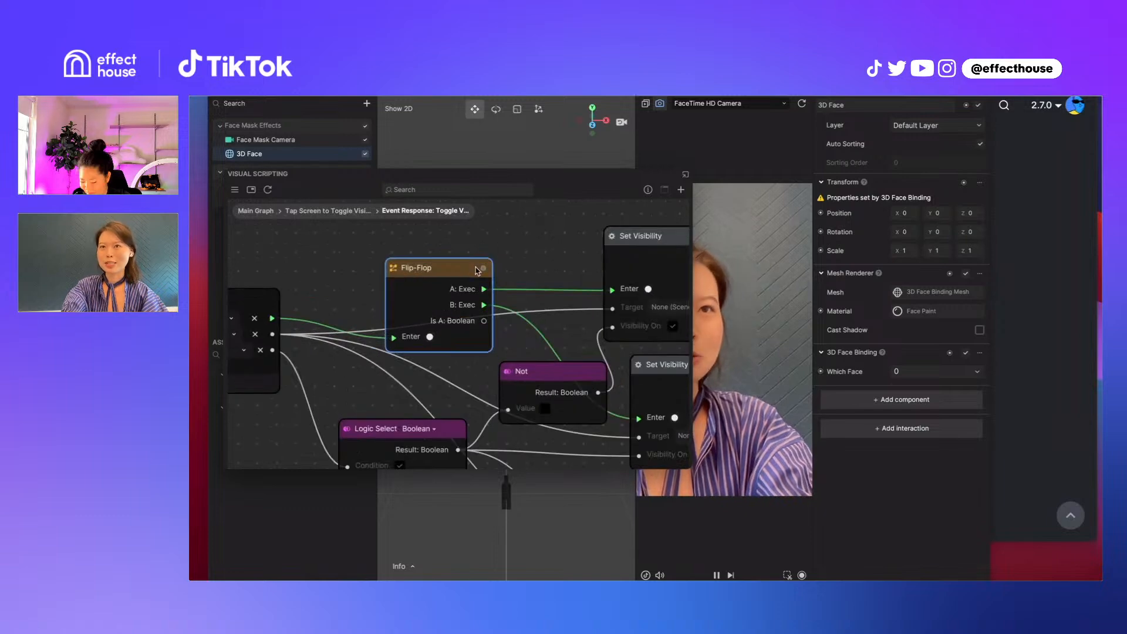
pyautogui.scroll(-3, 478, 271)
pyautogui.scroll(-1, 477, 271)
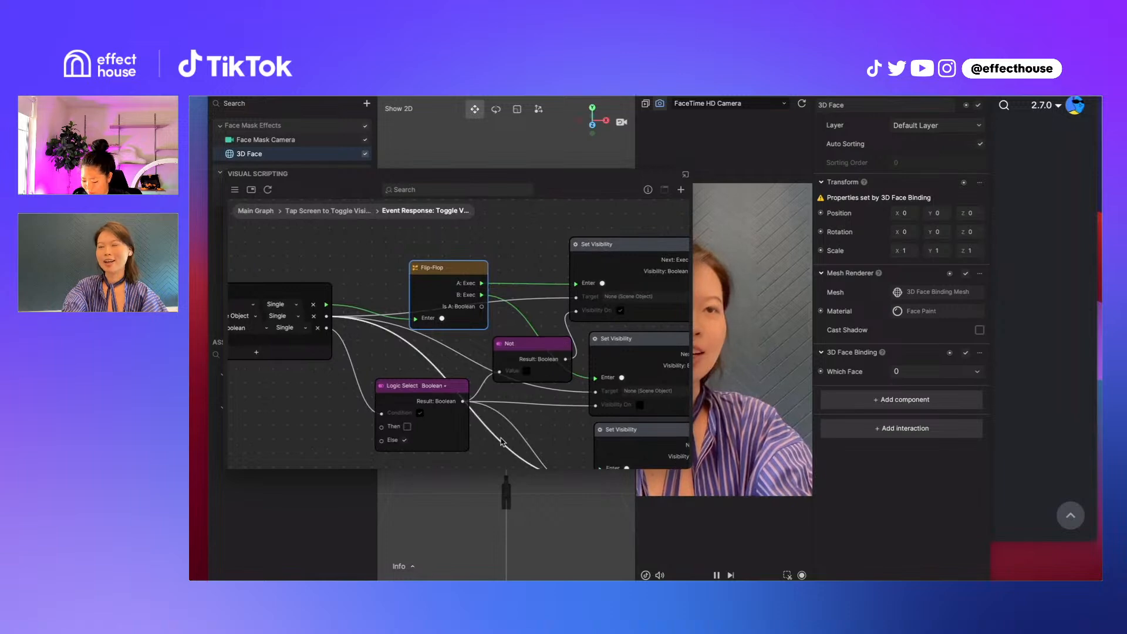
pyautogui.scroll(-4, 501, 441)
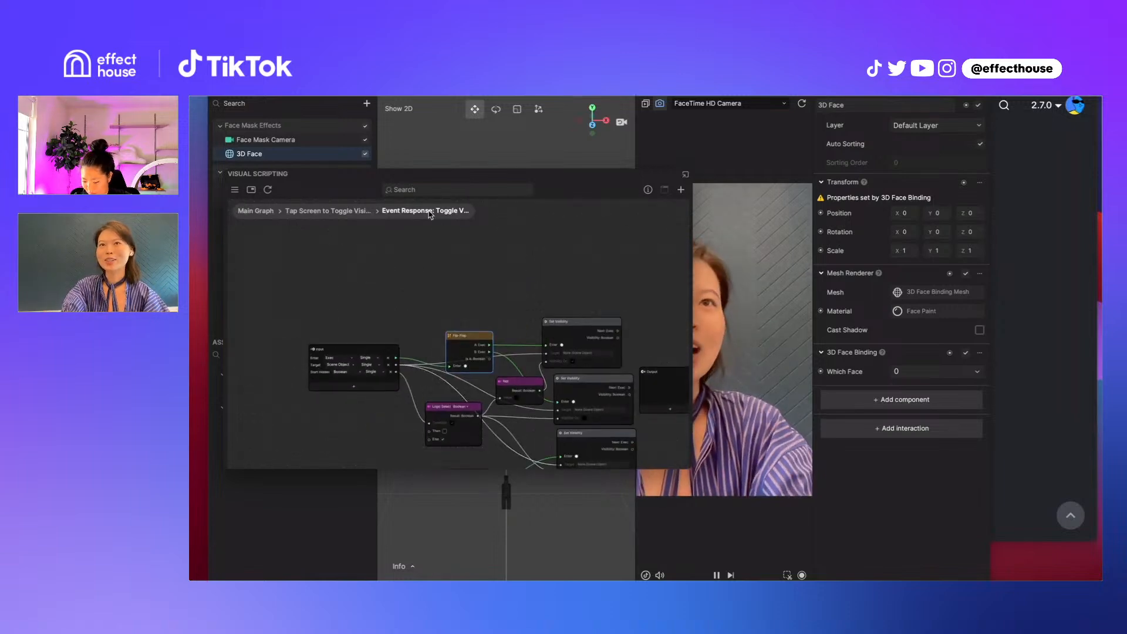
# Go back up to the Tap Screen to Toggle Visibility graph and select the Event Trigger: Touch node for review
pyautogui.click(325, 211)
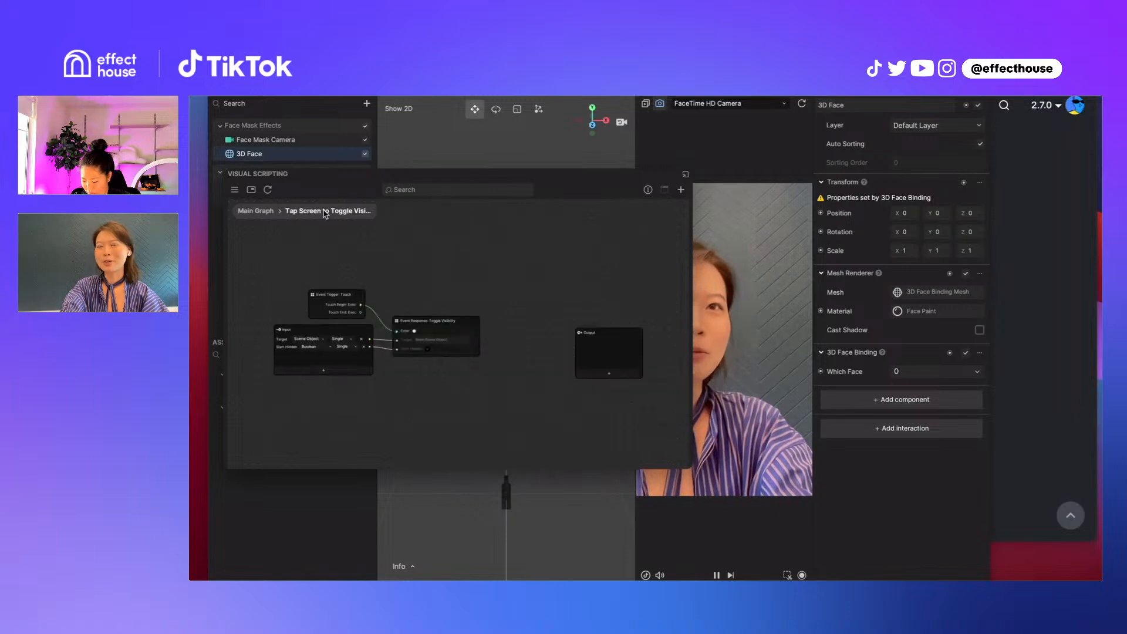
pyautogui.click(331, 297)
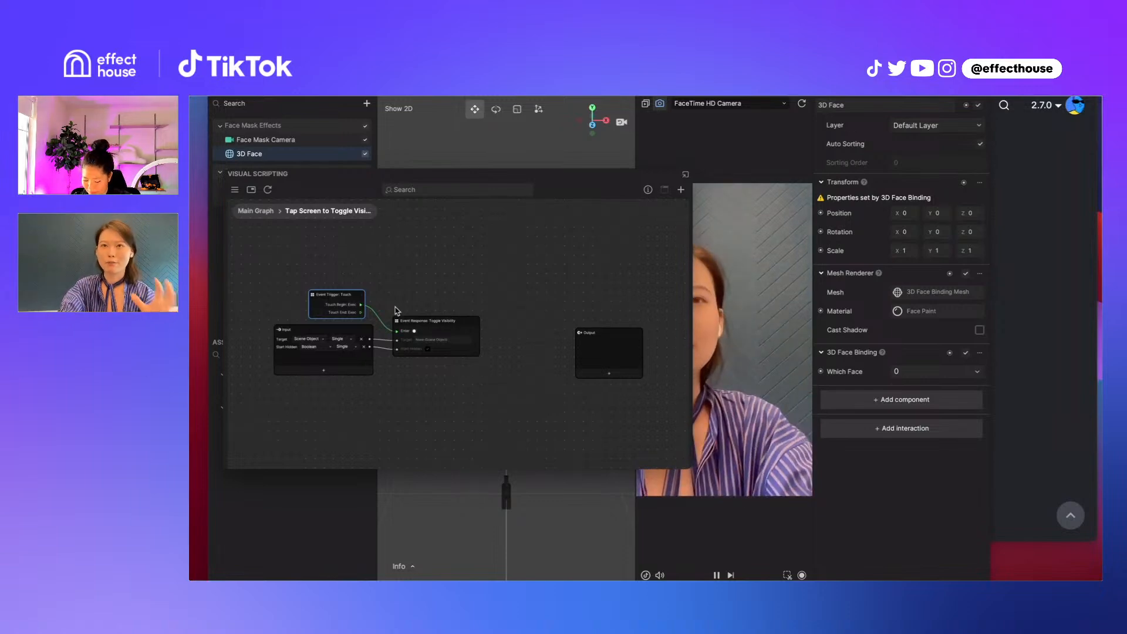
pyautogui.scroll(2, 417, 326)
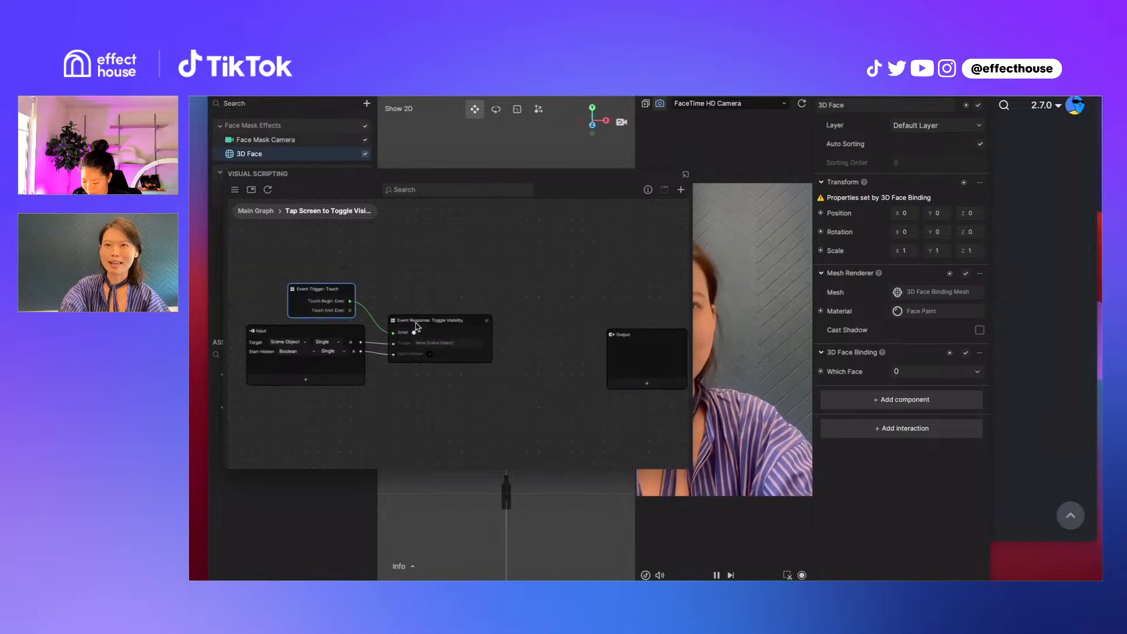
# Reopen the Toggle Visibility response subgraph and examine its Flip-Flop, Logic Select, Not, Start and Set Visibility nodes
pyautogui.doubleClick(417, 323)
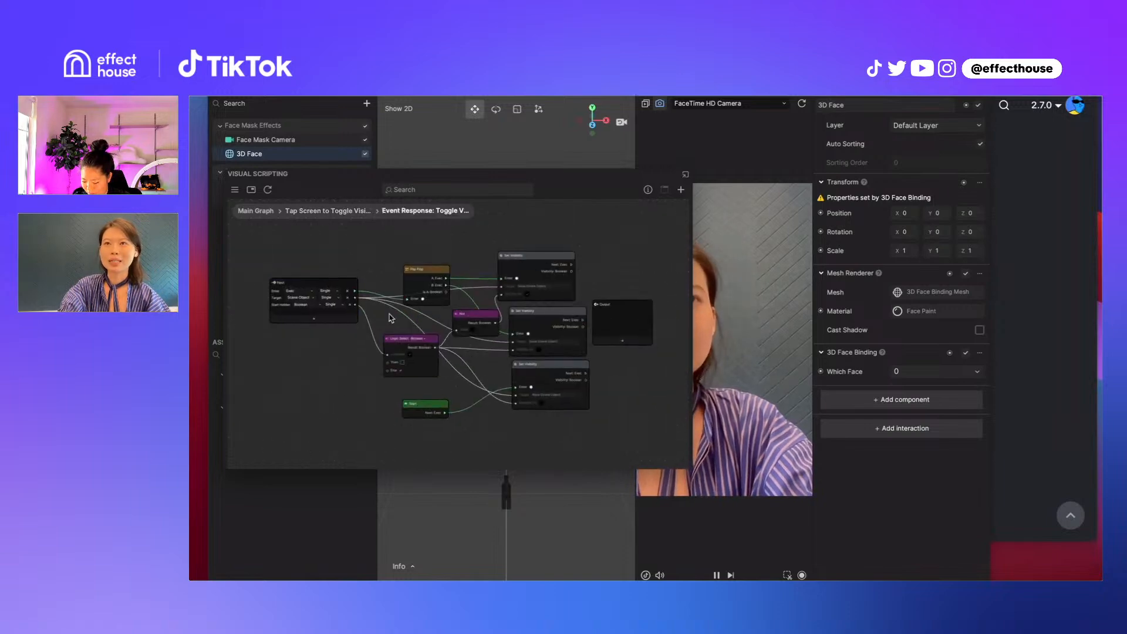
pyautogui.scroll(3, 391, 318)
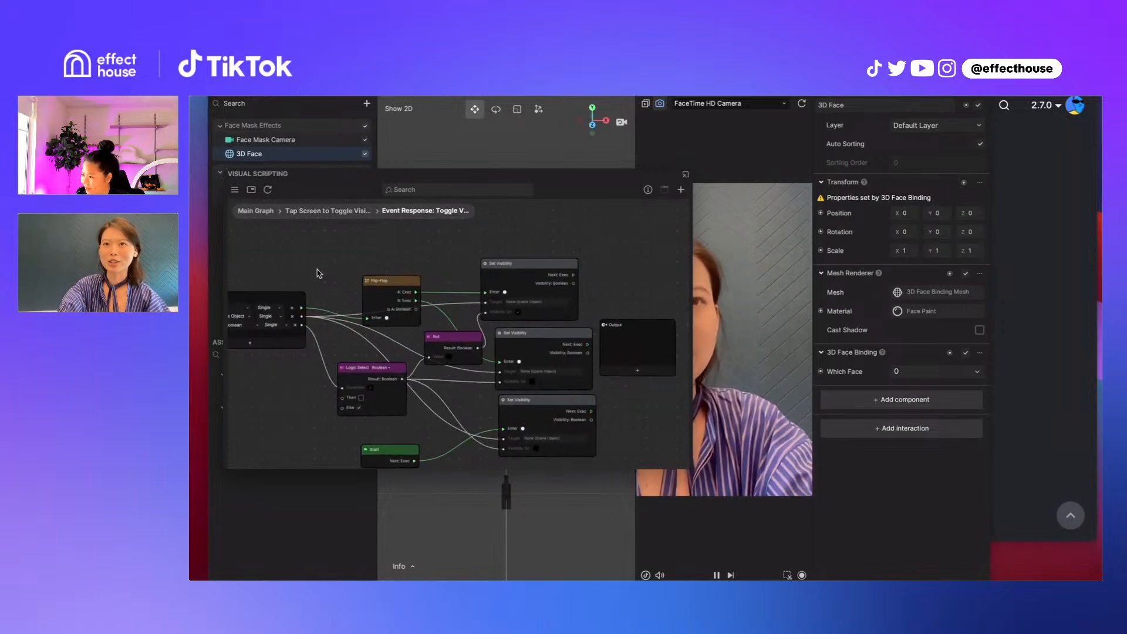
pyautogui.scroll(4, 317, 273)
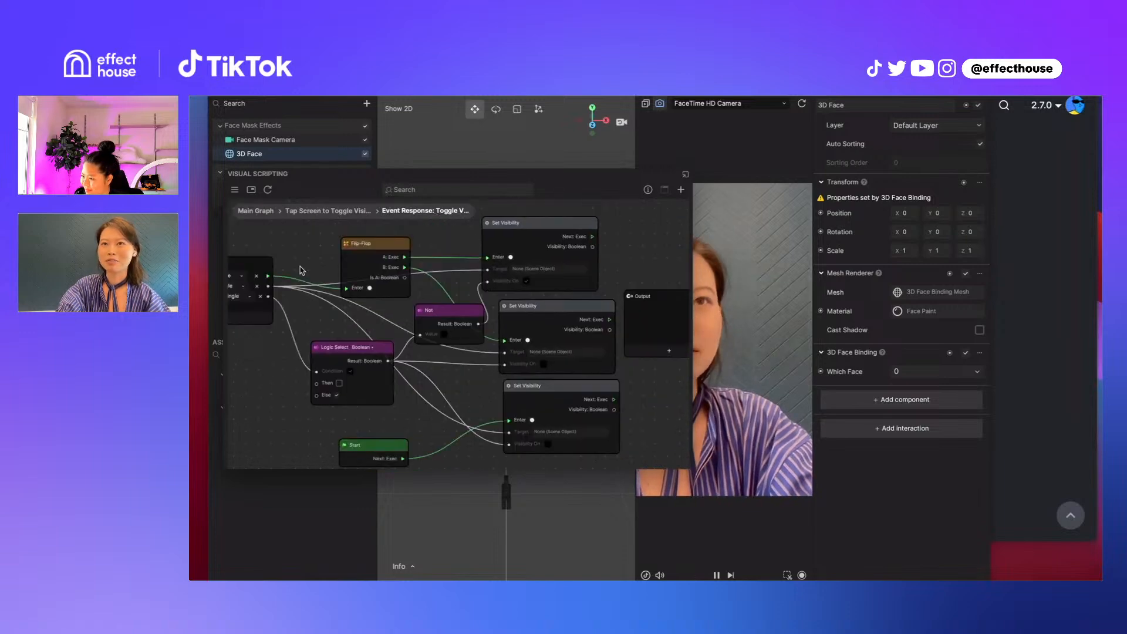
pyautogui.scroll(2, 303, 269)
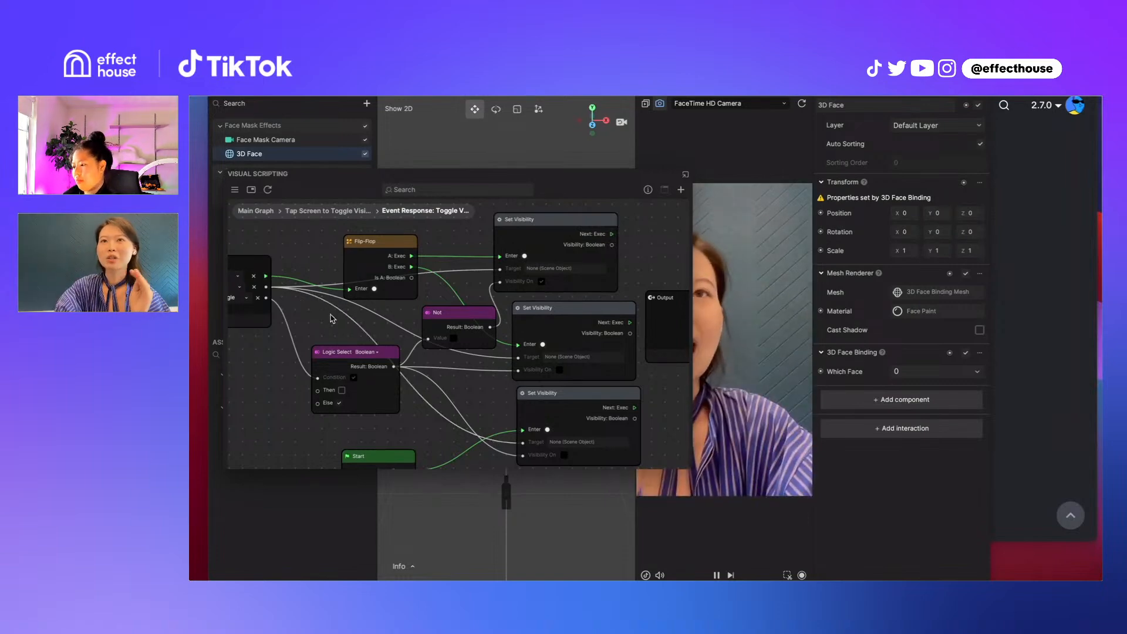
pyautogui.scroll(-1, 333, 319)
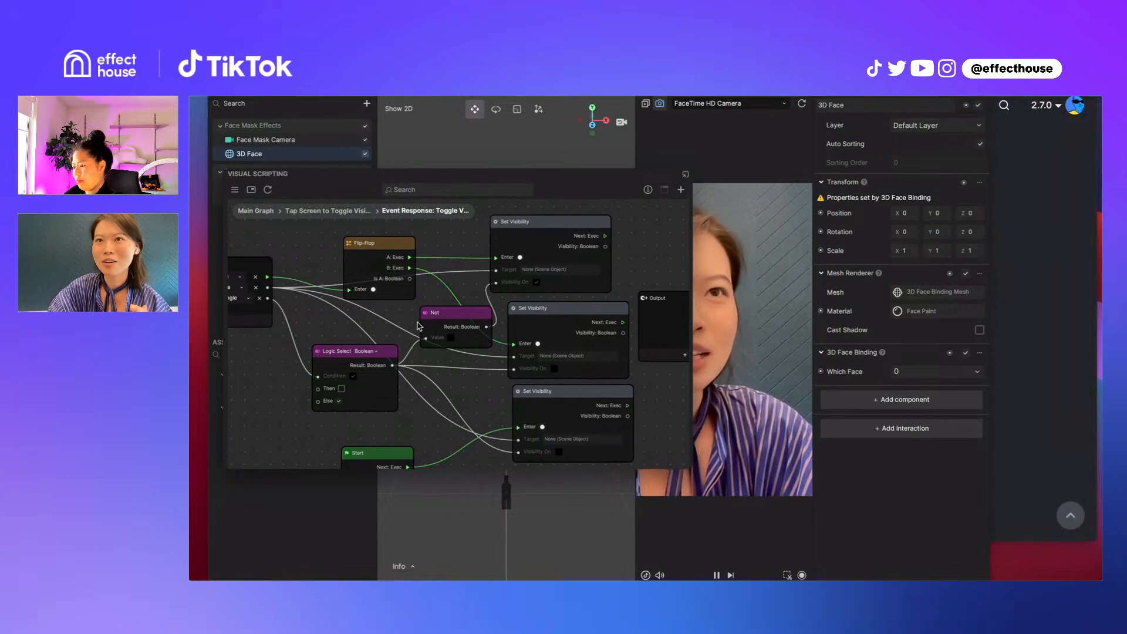
pyautogui.scroll(-1, 419, 326)
pyautogui.scroll(-1, 419, 326)
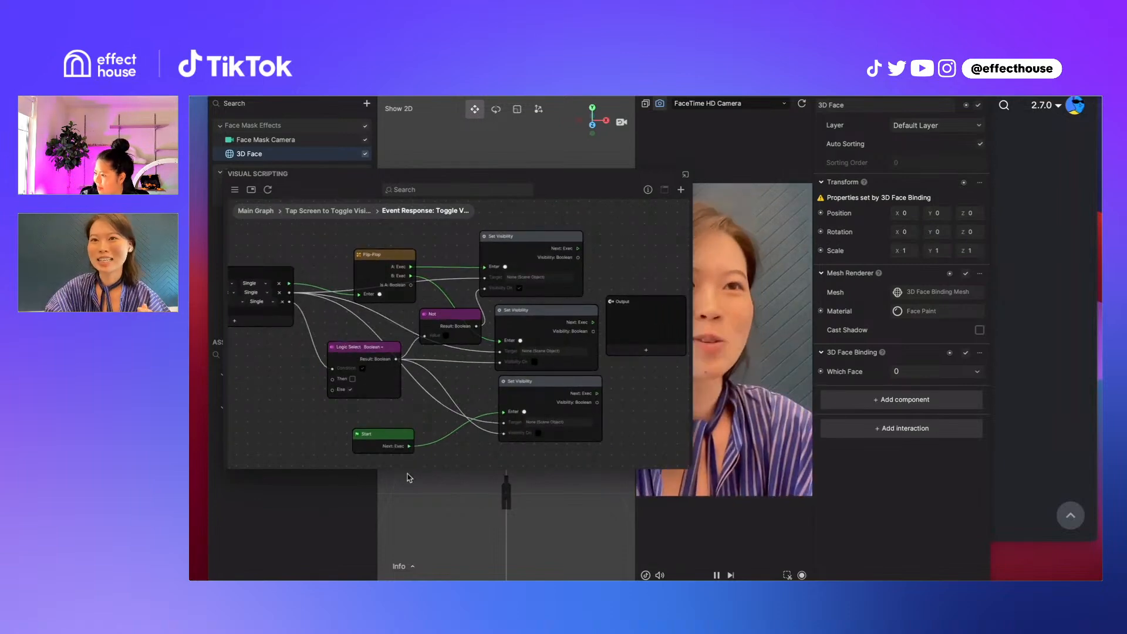
# Reposition the Start node close to the left of the lowest Set Visibility node, below the Logic Select node
pyautogui.moveTo(392, 436); pyautogui.dragTo(454, 403)
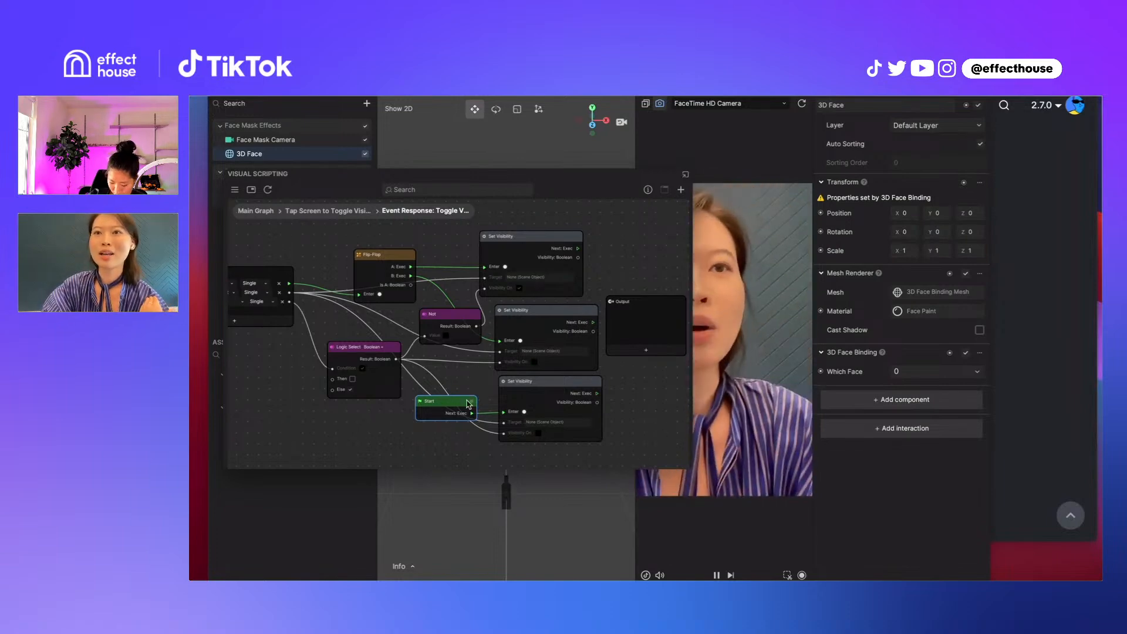
pyautogui.moveTo(467, 403); pyautogui.dragTo(446, 422)
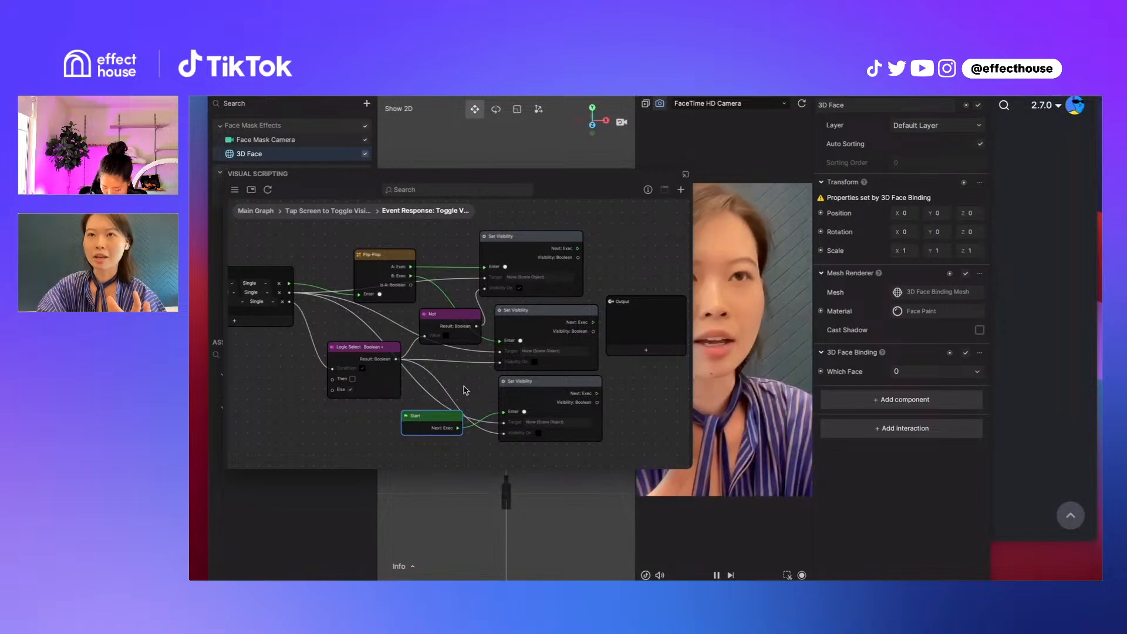
pyautogui.moveTo(435, 425); pyautogui.dragTo(432, 369)
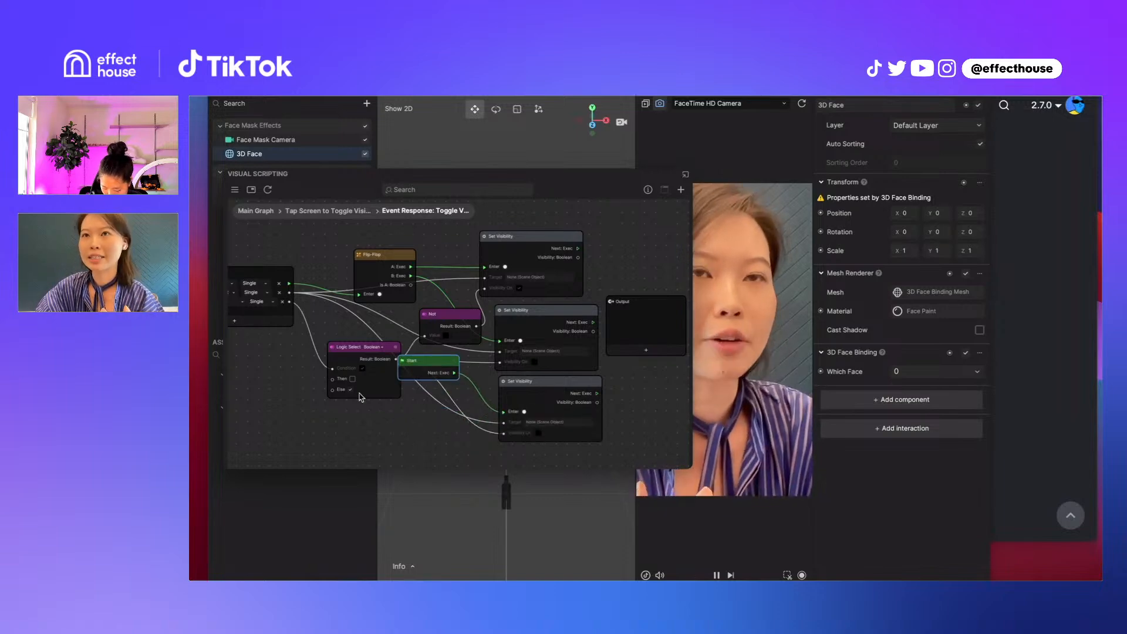
pyautogui.moveTo(431, 362); pyautogui.dragTo(439, 402)
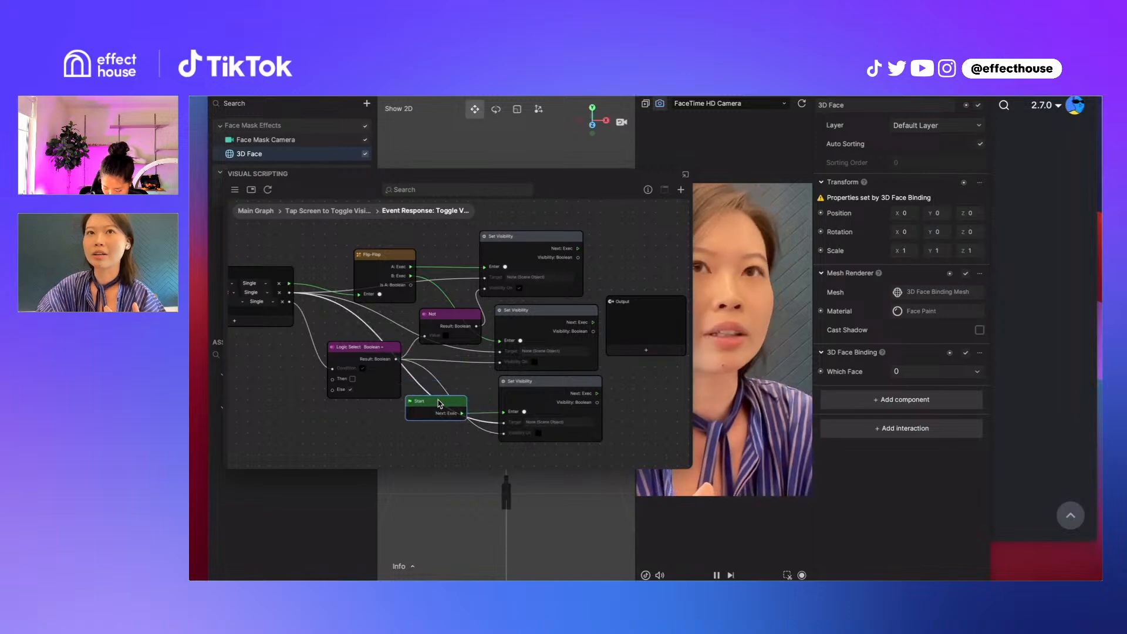
# Go back to the Main Graph to review the Start Hidden input, and reopen the Event Response: Toggle Visibility subgraph
pyautogui.moveTo(256, 367); pyautogui.dragTo(377, 423)
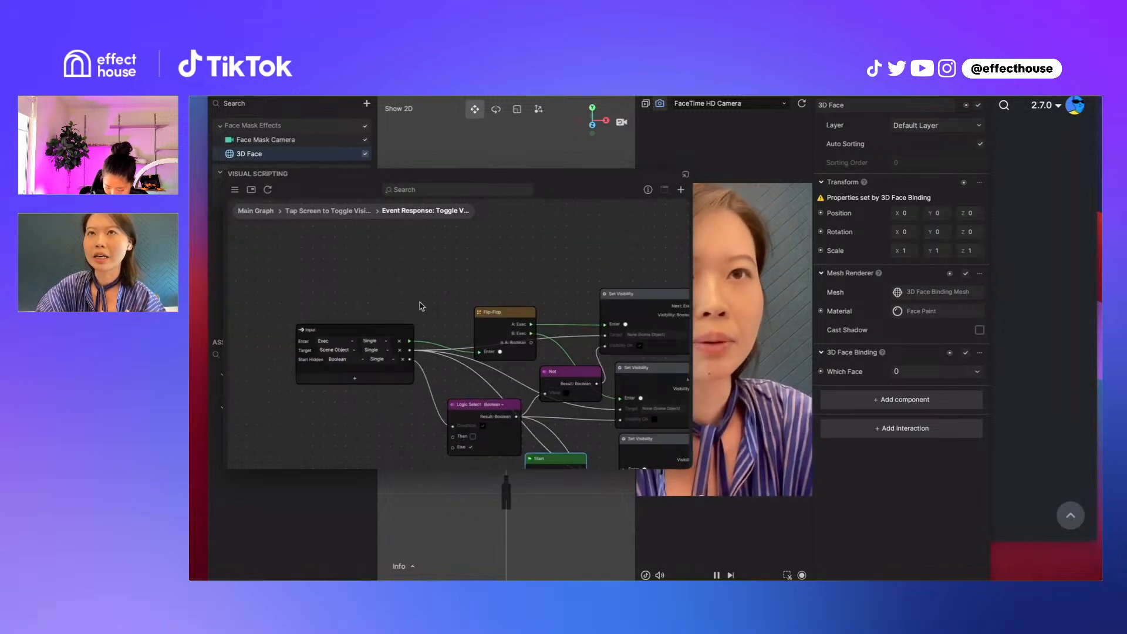
pyautogui.click(241, 210)
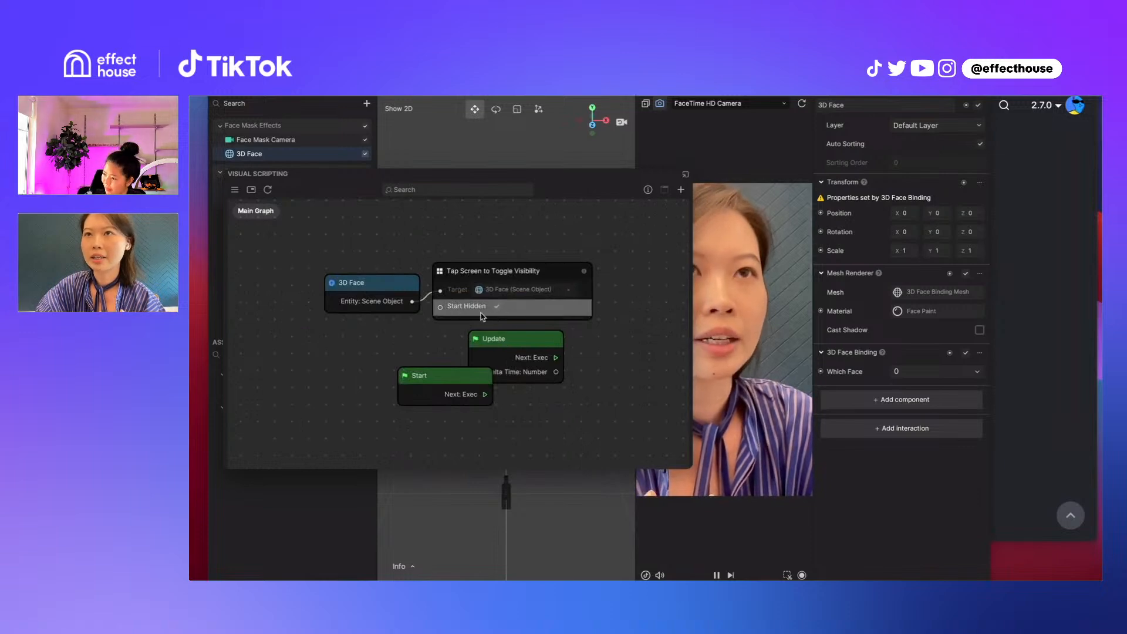
pyautogui.doubleClick(508, 276)
pyautogui.doubleClick(441, 324)
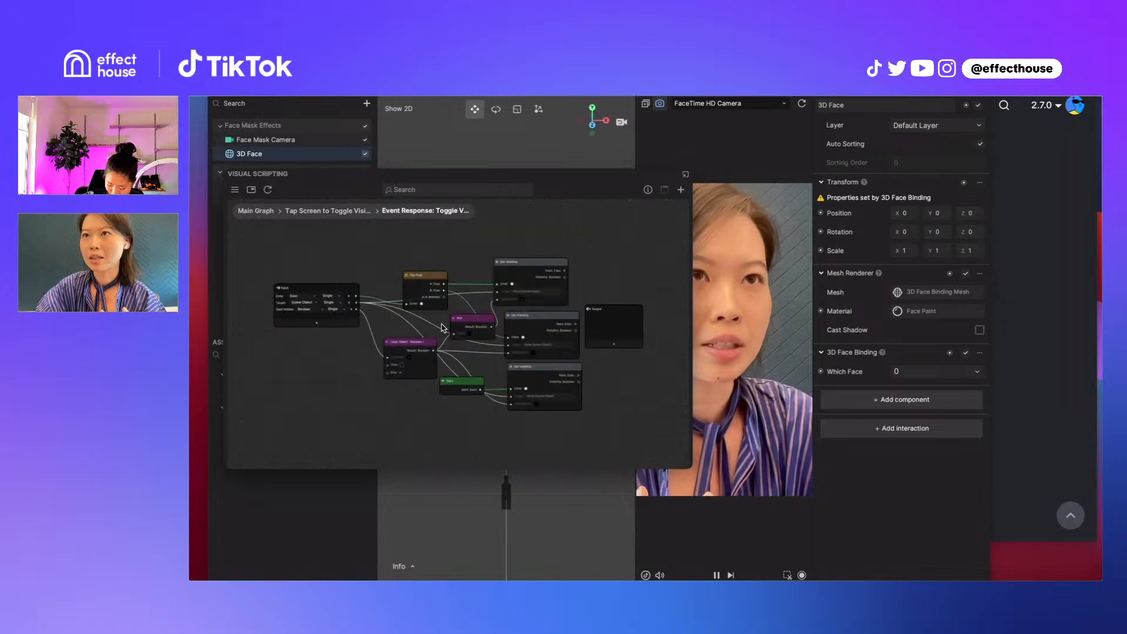
# Align the three Set Visibility nodes in one column and shift the Output node slightly upward
pyautogui.click(531, 369)
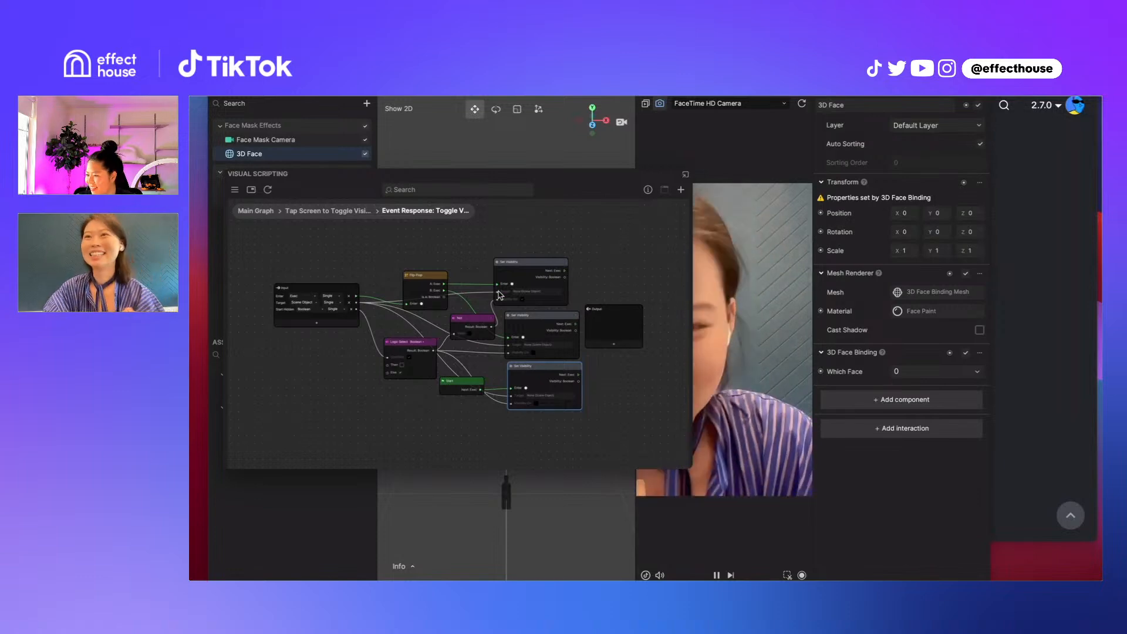
pyautogui.moveTo(538, 271); pyautogui.dragTo(551, 269)
pyautogui.moveTo(523, 319); pyautogui.dragTo(525, 314)
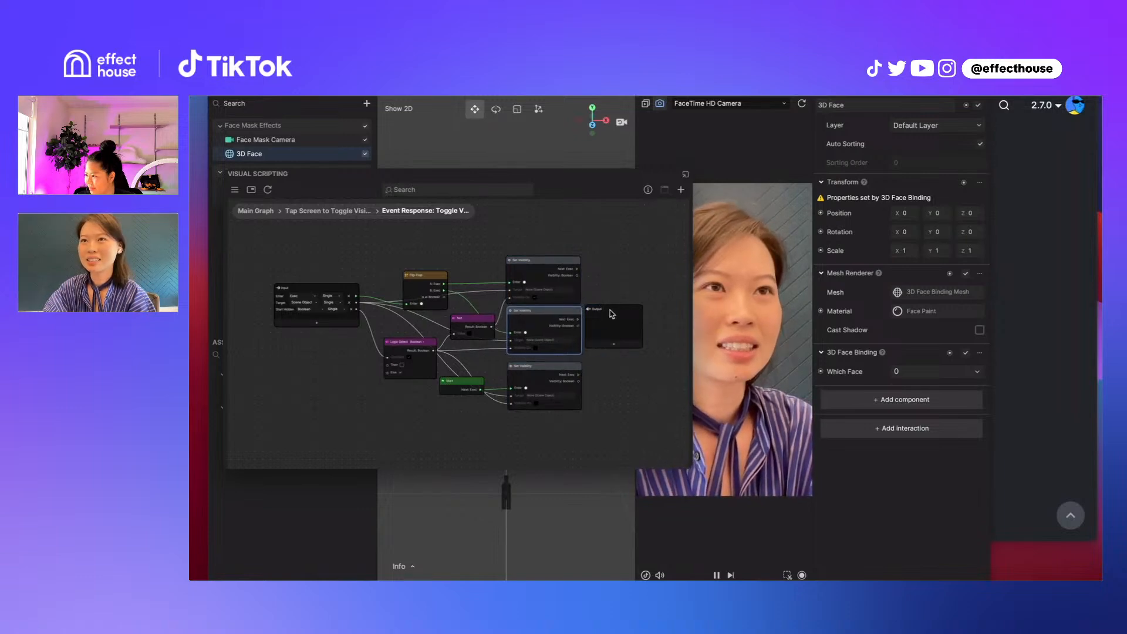
pyautogui.moveTo(612, 314); pyautogui.dragTo(614, 287)
pyautogui.moveTo(553, 314); pyautogui.dragTo(551, 314)
pyautogui.scroll(2, 604, 357)
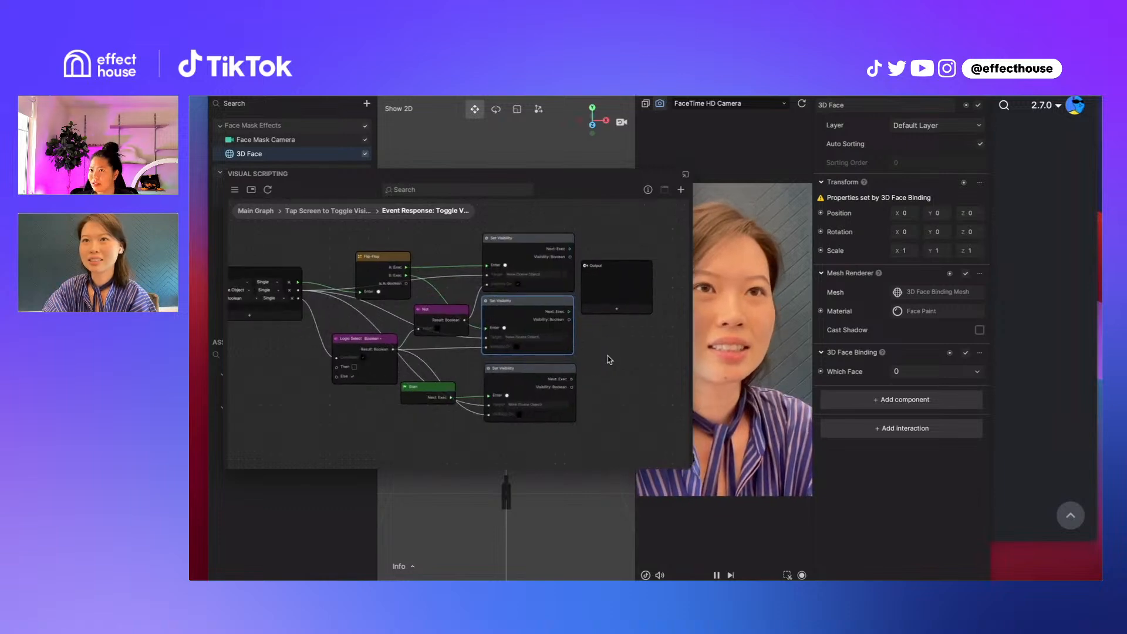
# Reposition the Logic Select node under the Flip-Flop, and move the Flip-Flop and Not nodes slightly upward to space them apart
pyautogui.moveTo(607, 359); pyautogui.dragTo(663, 391, button='middle')
pyautogui.moveTo(416, 372); pyautogui.dragTo(432, 344)
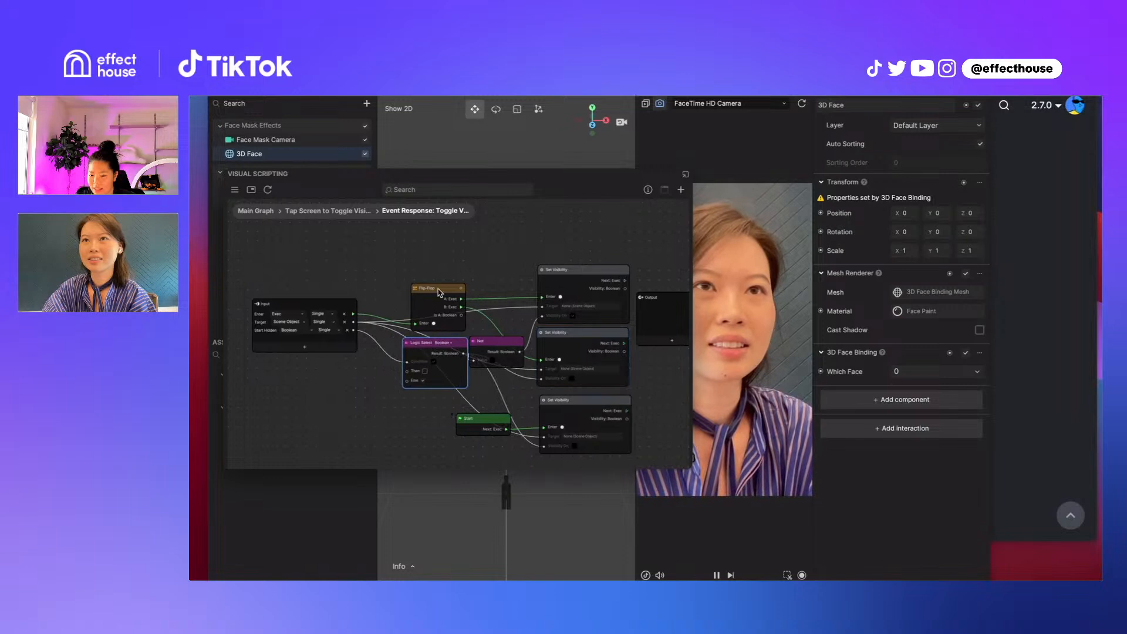
pyautogui.moveTo(439, 292); pyautogui.dragTo(435, 283)
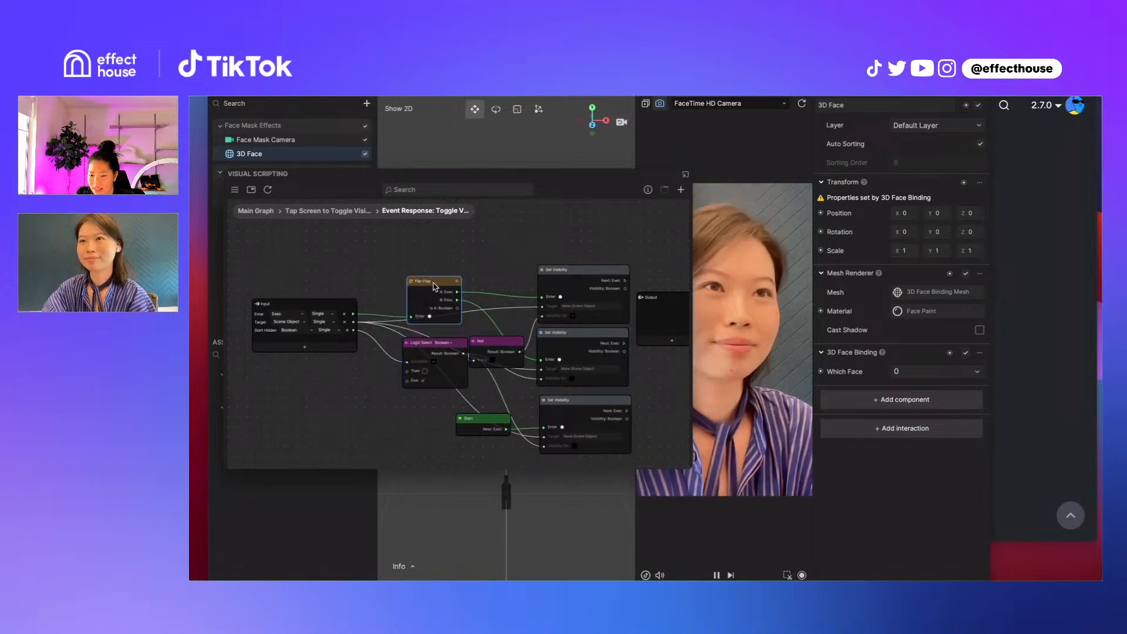
pyautogui.moveTo(489, 345); pyautogui.dragTo(498, 321)
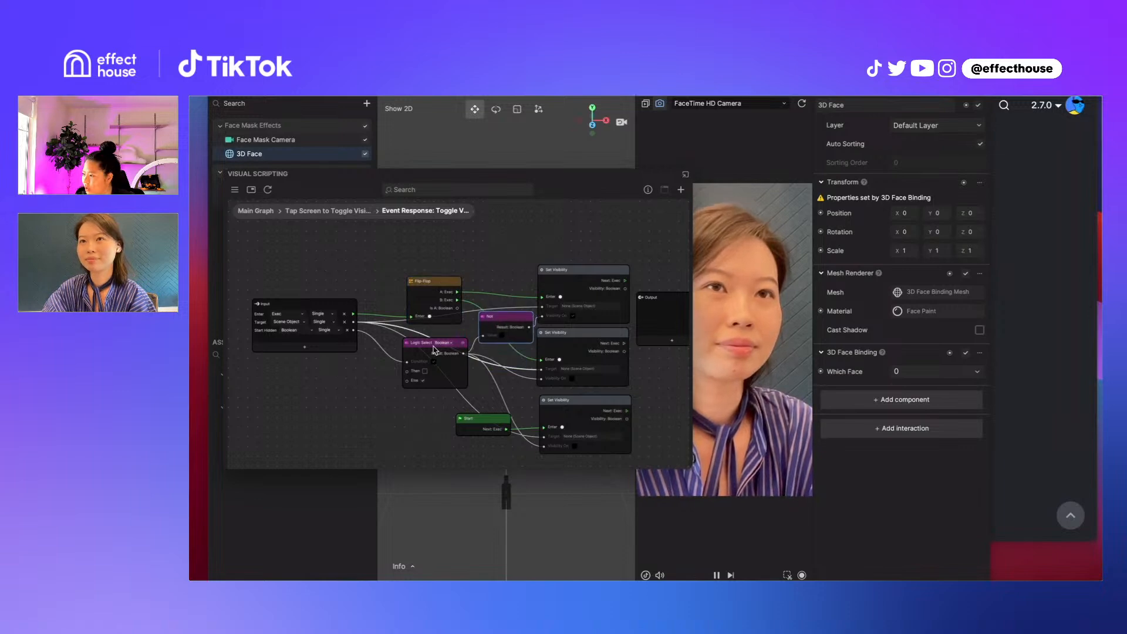
# Move the Logic Select node lower, below the Flip-Flop, and place the Start node just to its right
pyautogui.moveTo(434, 350); pyautogui.dragTo(415, 390)
pyautogui.rightClick(415, 388)
pyautogui.click(523, 400)
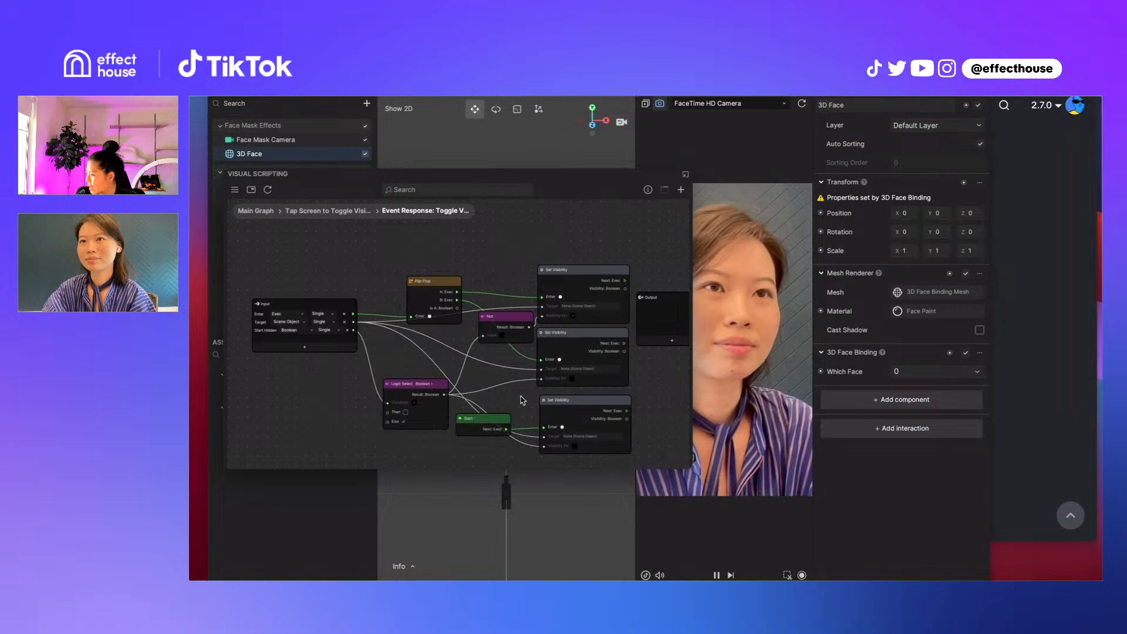
pyautogui.moveTo(493, 423); pyautogui.dragTo(506, 385)
pyautogui.click(439, 390)
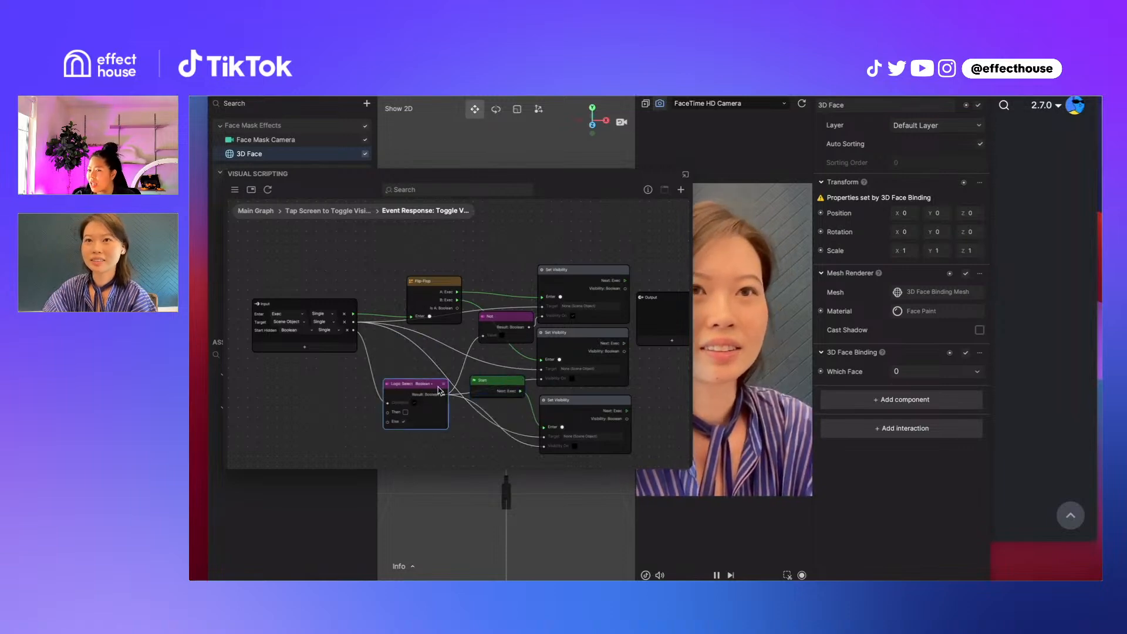
pyautogui.moveTo(439, 391); pyautogui.dragTo(442, 382)
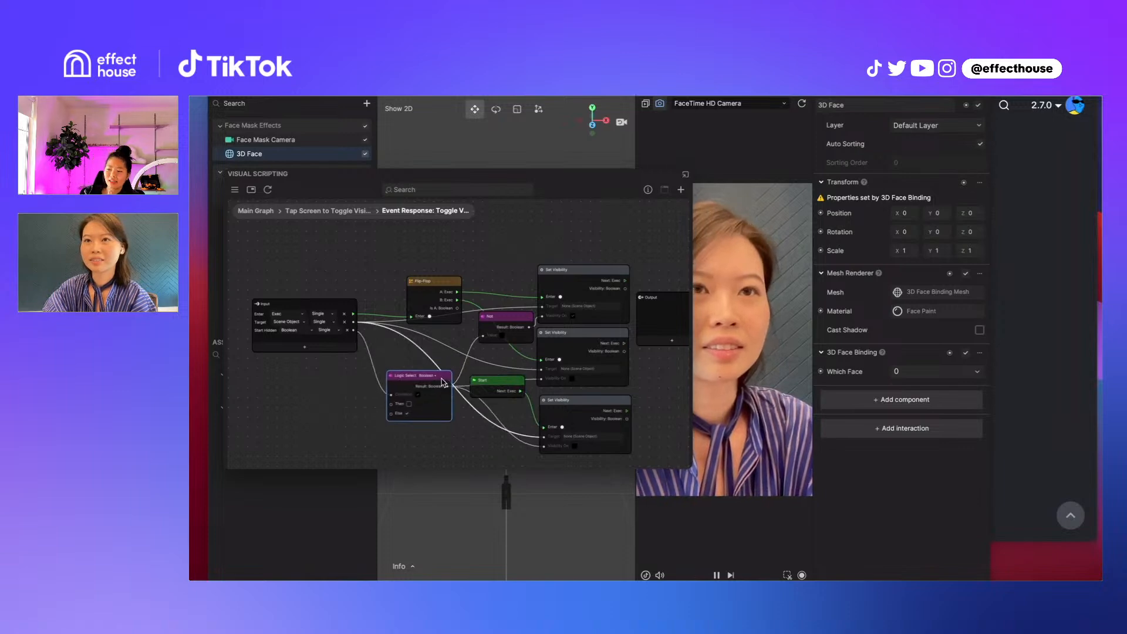
pyautogui.click(462, 459)
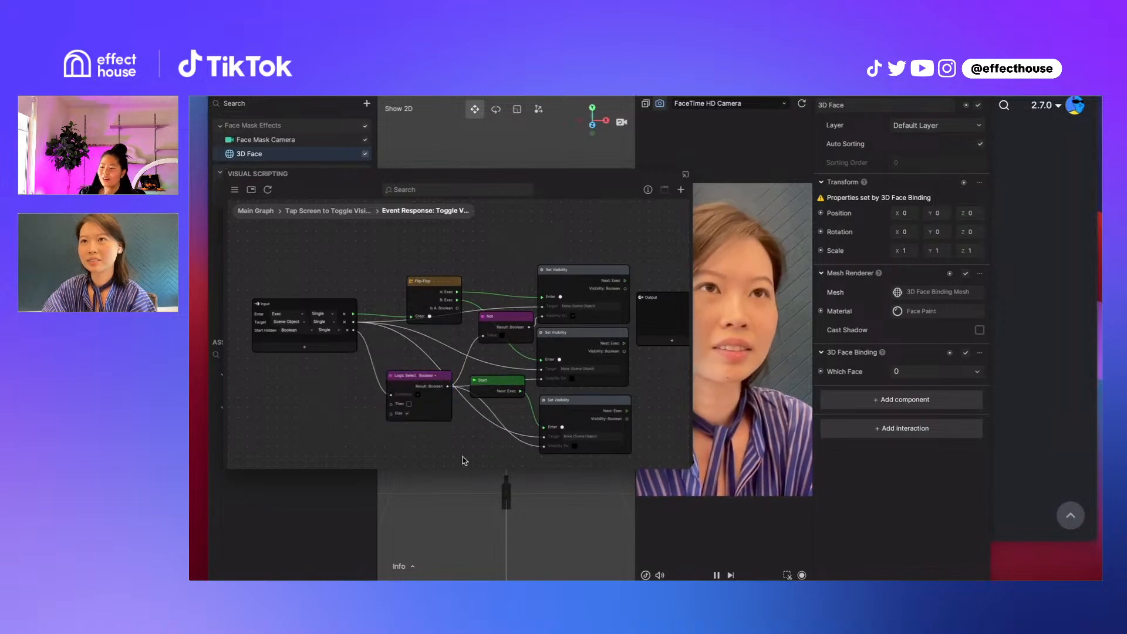
# Shift the Not node slightly down and left, and raise the uppermost Set Visibility node a little
pyautogui.moveTo(462, 457); pyautogui.dragTo(436, 461)
pyautogui.moveTo(485, 317); pyautogui.dragTo(473, 329)
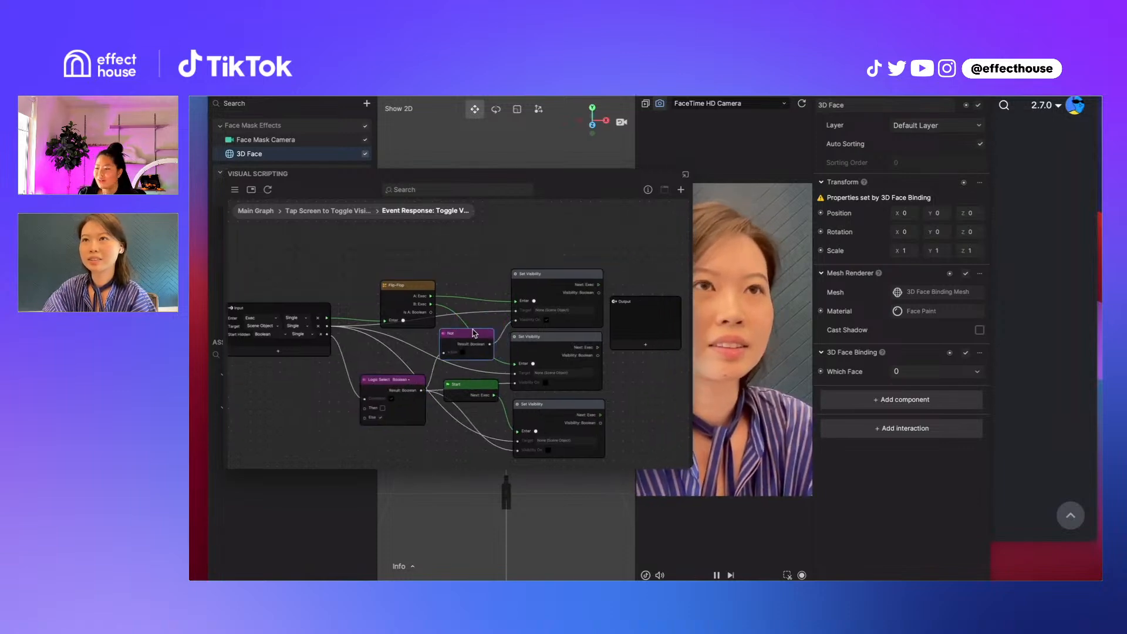
pyautogui.moveTo(550, 281)
pyautogui.mouseDown()
pyautogui.moveTo(555, 266)
pyautogui.moveTo(547, 273)
pyautogui.mouseUp()
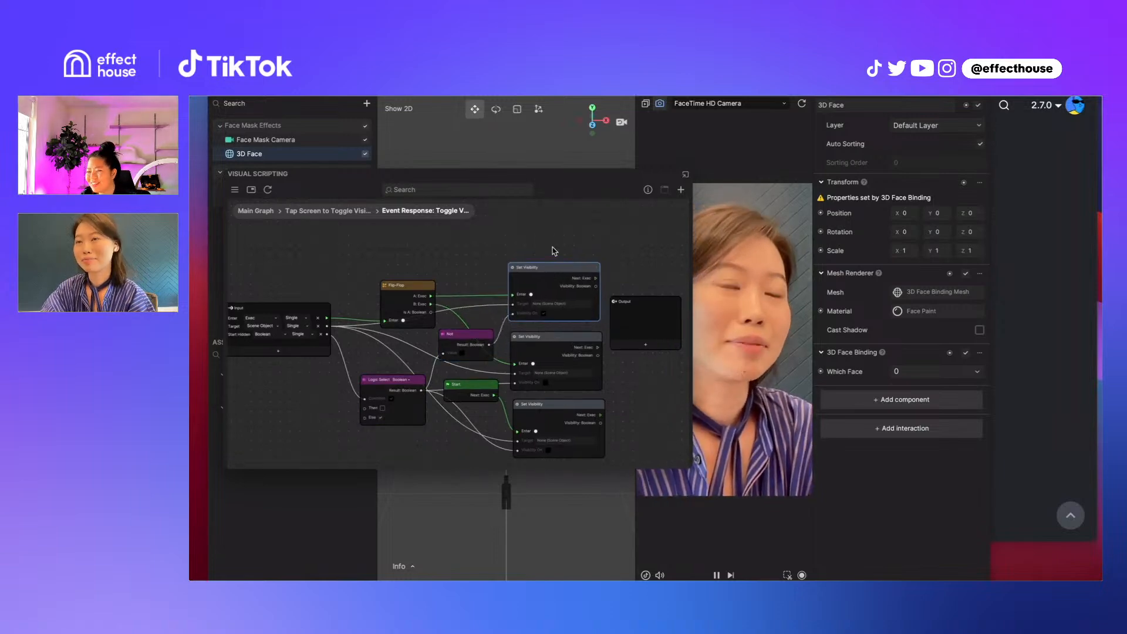
pyautogui.rightClick(553, 249)
pyautogui.click(578, 260)
pyautogui.click(565, 232)
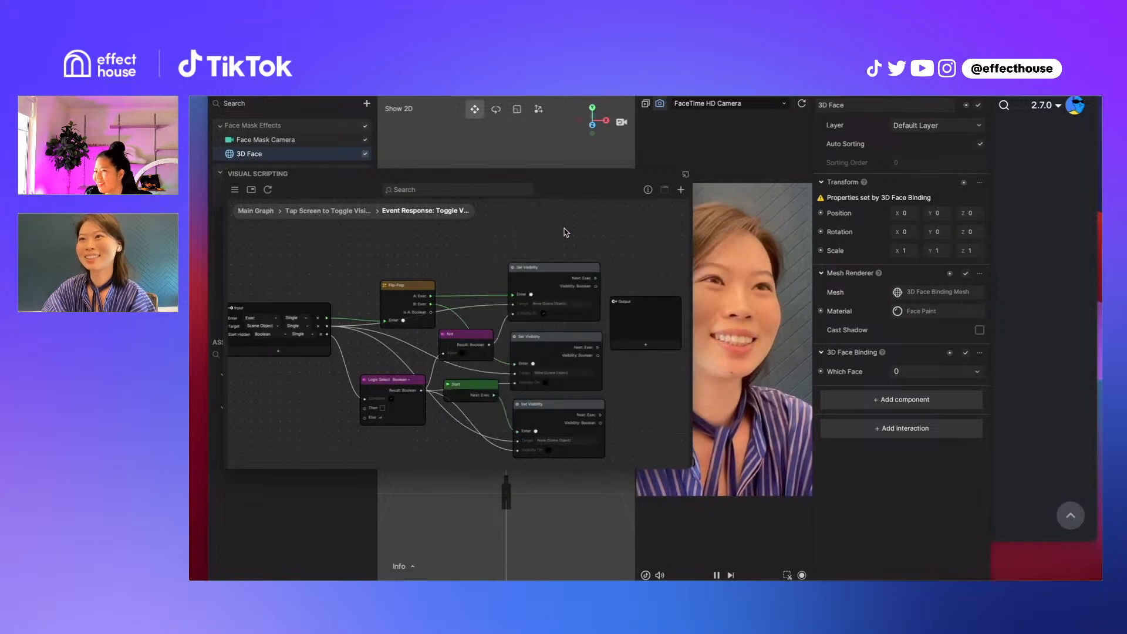
pyautogui.scroll(-2, 581, 249)
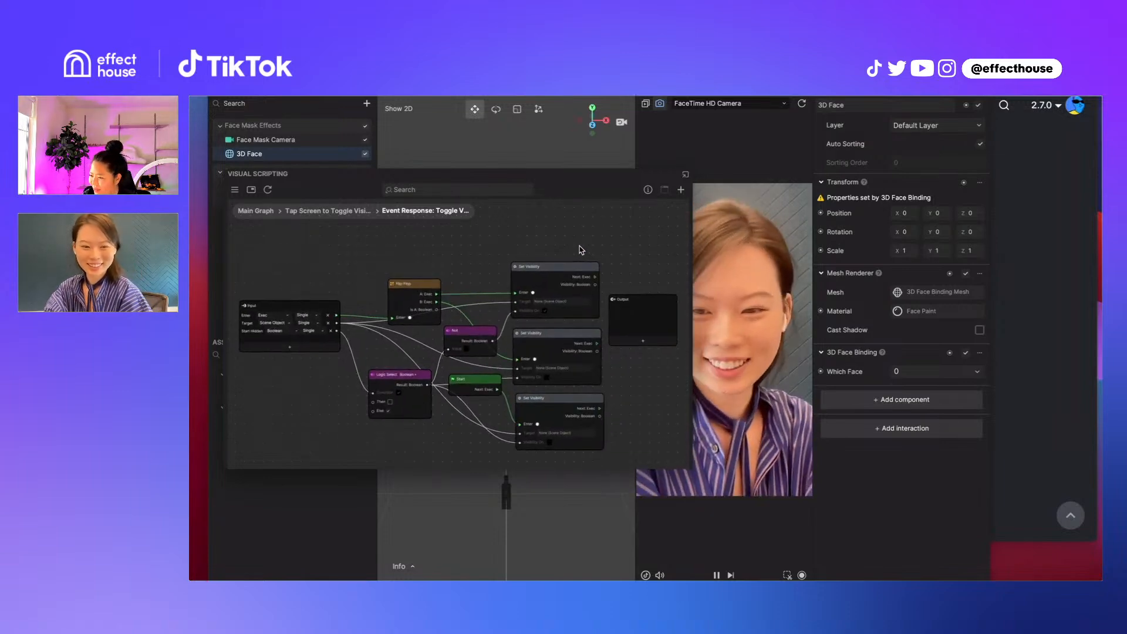
# Move the Logic Select node up beneath the Flip-Flop and stack the two lower Set Visibility nodes closer together
pyautogui.click(421, 376)
pyautogui.moveTo(421, 376); pyautogui.dragTo(422, 341)
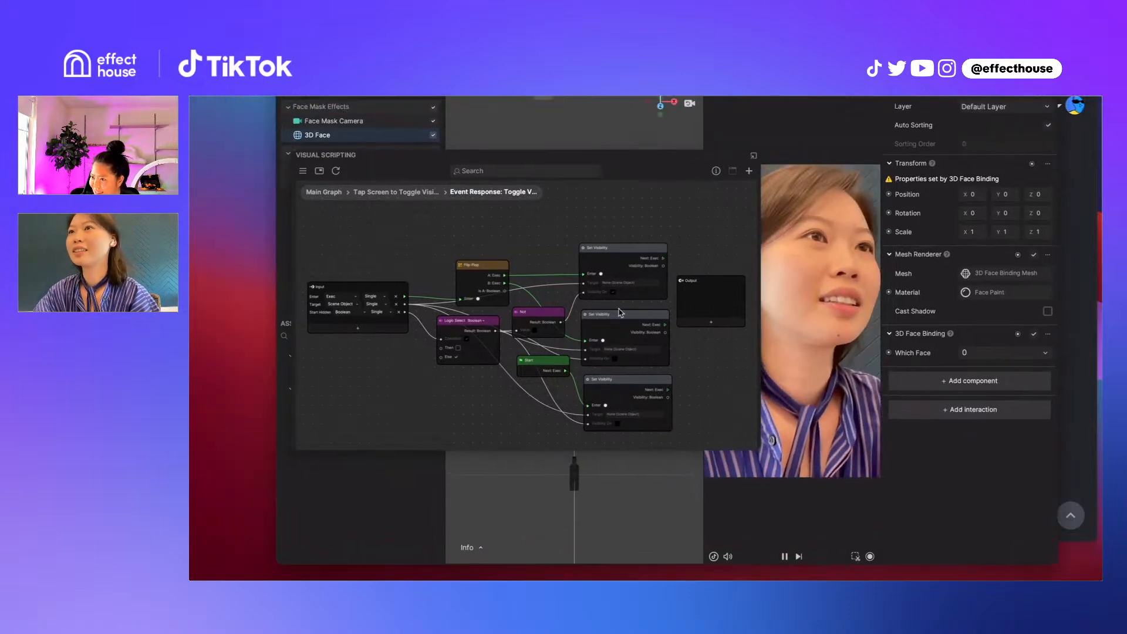
pyautogui.scroll(2, 547, 292)
pyautogui.scroll(1, 619, 309)
pyautogui.moveTo(616, 318); pyautogui.dragTo(621, 321)
pyautogui.moveTo(614, 393); pyautogui.dragTo(612, 357)
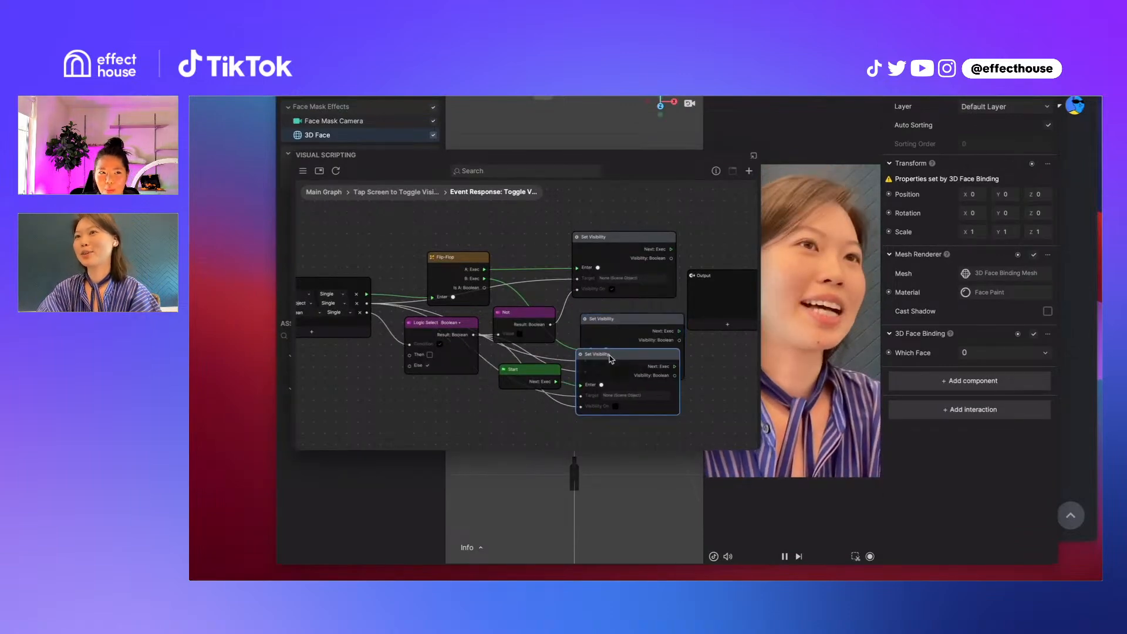
pyautogui.moveTo(642, 317); pyautogui.dragTo(632, 306)
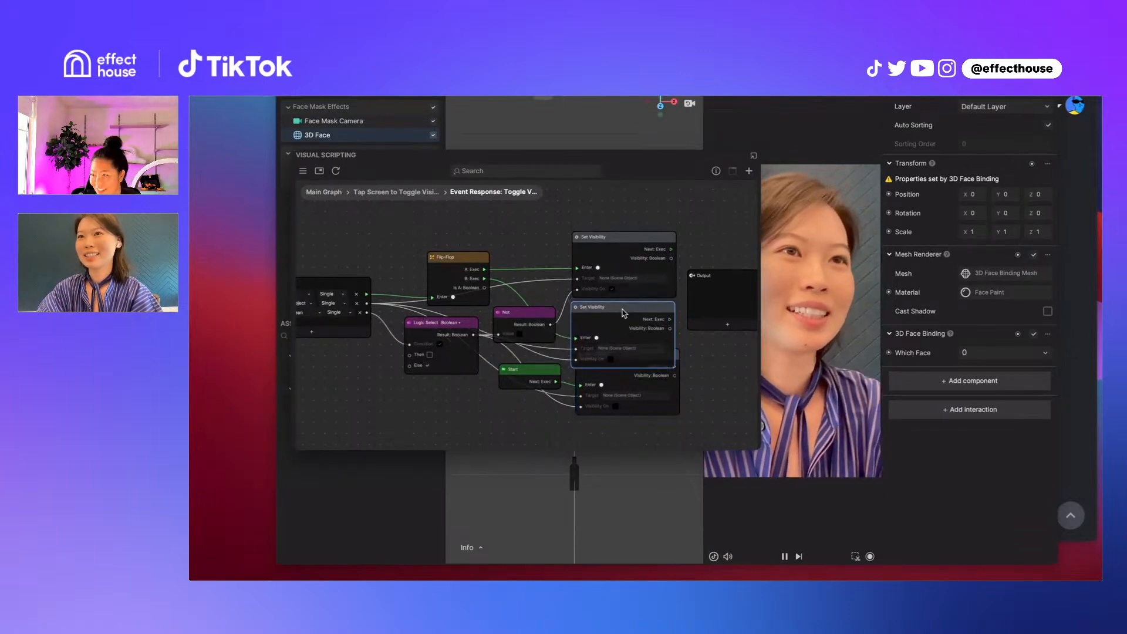
# Move the Not node up beside the Flip-Flop and open its description of inputs and outputs
pyautogui.click(527, 315)
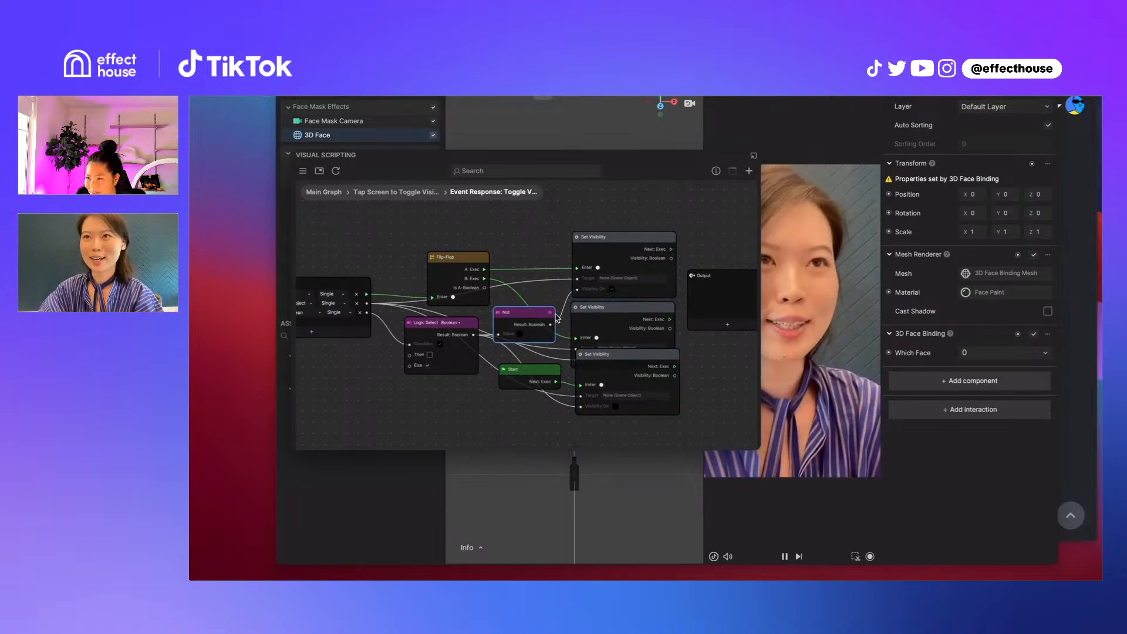
pyautogui.moveTo(550, 316); pyautogui.dragTo(539, 297)
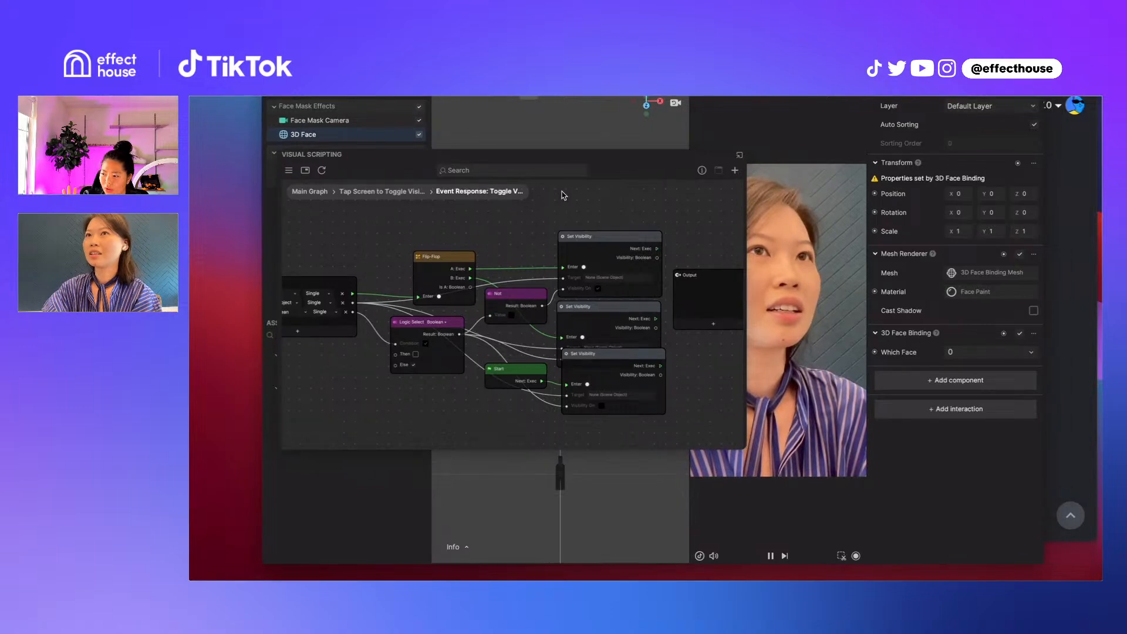
pyautogui.click(541, 295)
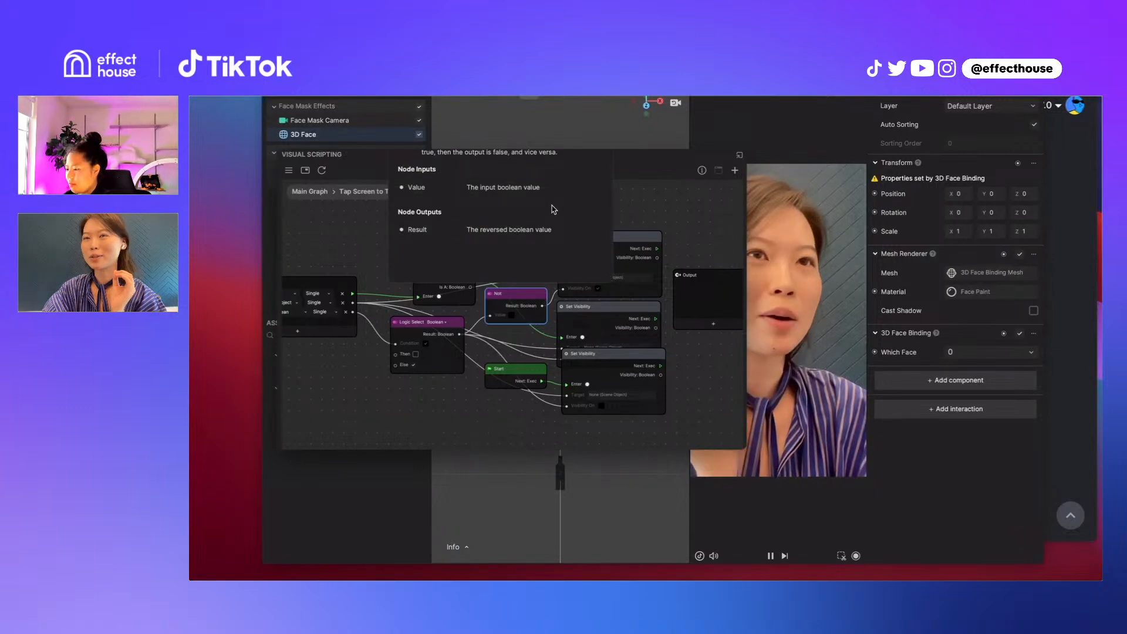
# Open the list of nodes that can be added to the subgraph and browse the Utility category
pyautogui.rightClick(362, 376)
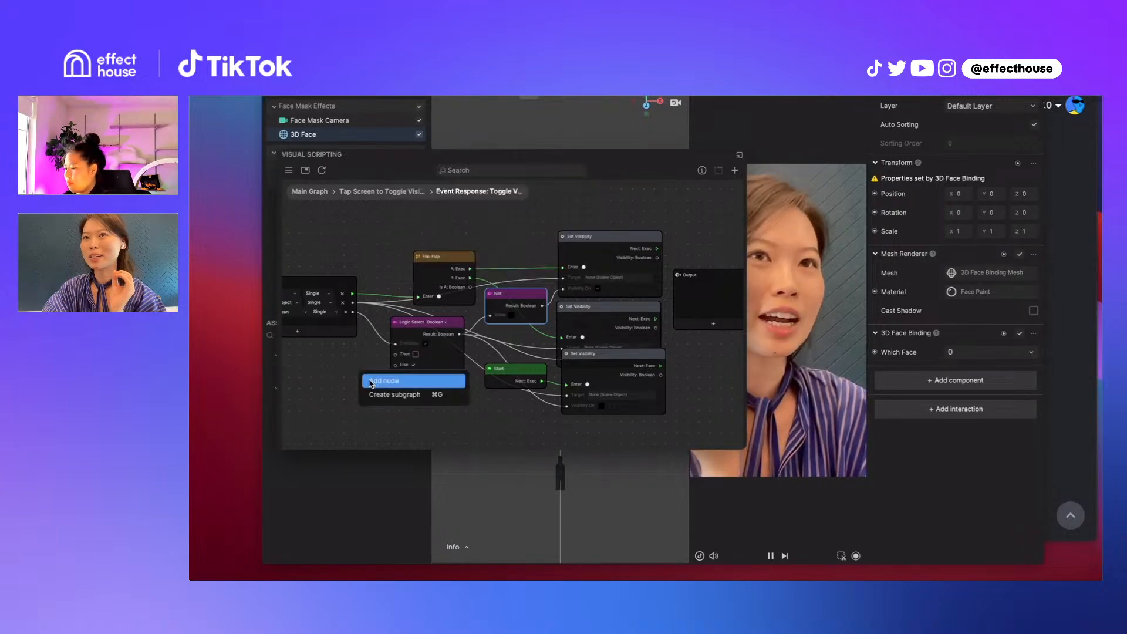
pyautogui.click(371, 381)
pyautogui.moveTo(405, 353)
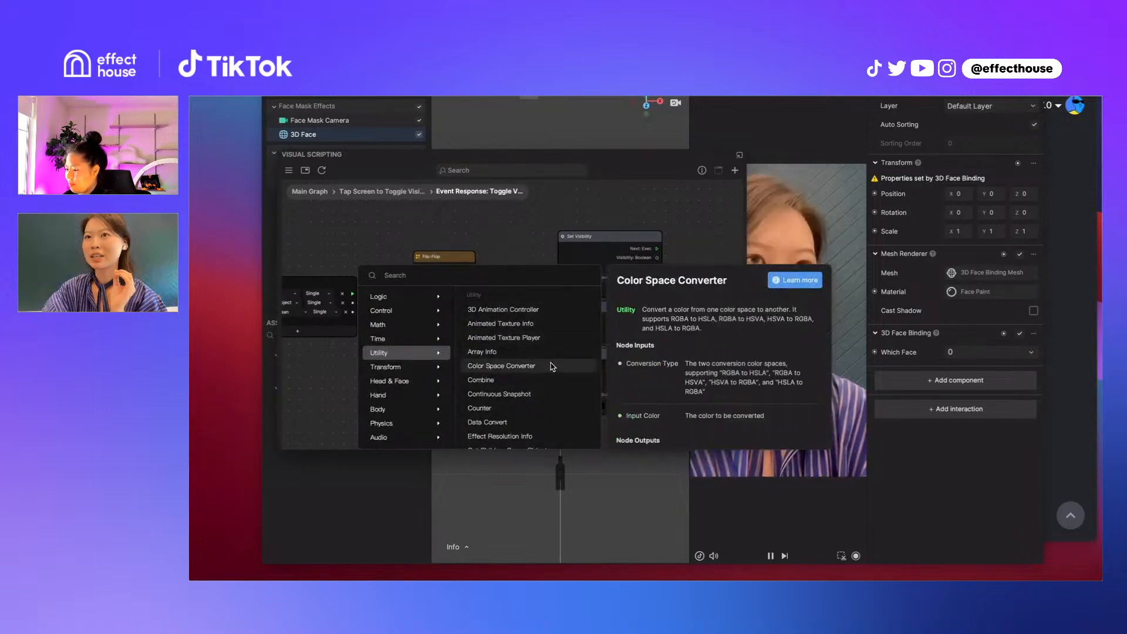
# Switch to the TikTok Effect House documentation in the browser and show the MicroJam Projects in its Library
pyautogui.press('super+Tab')
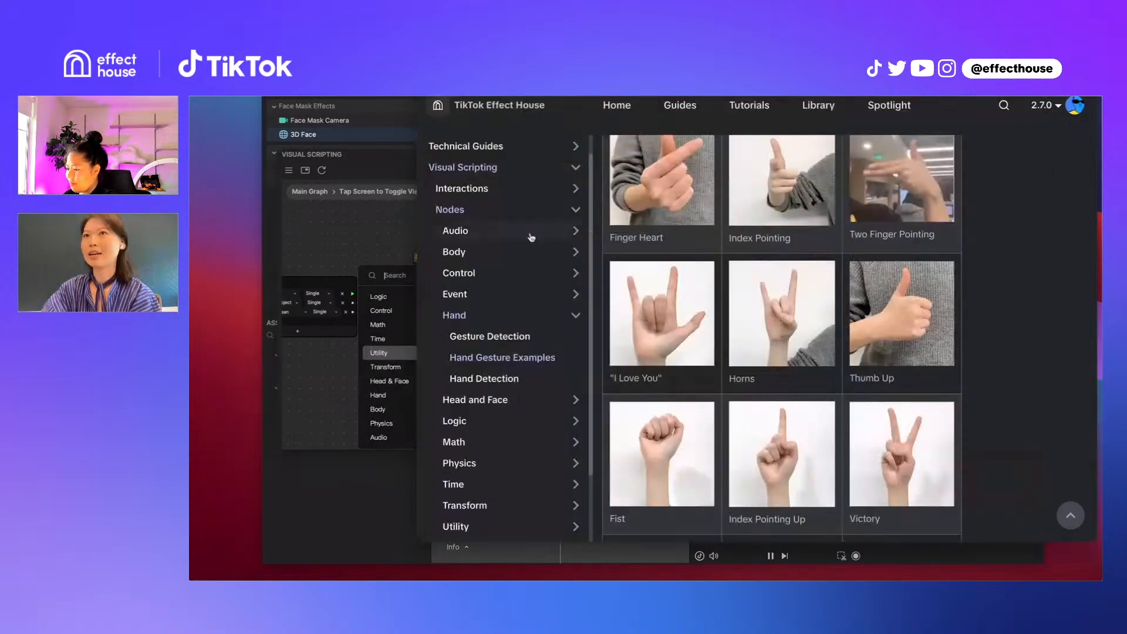
pyautogui.hotkey('ctrl', 'Tab')
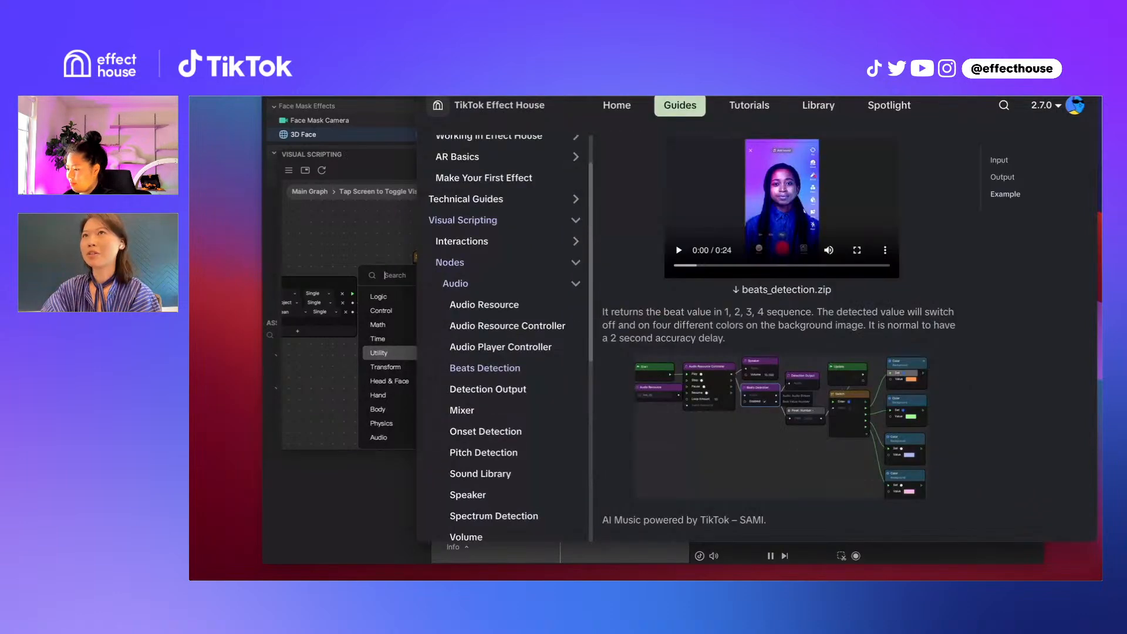
pyautogui.hotkey('ctrl', 'Tab')
pyautogui.hotkey('ctrl', 'Tab')
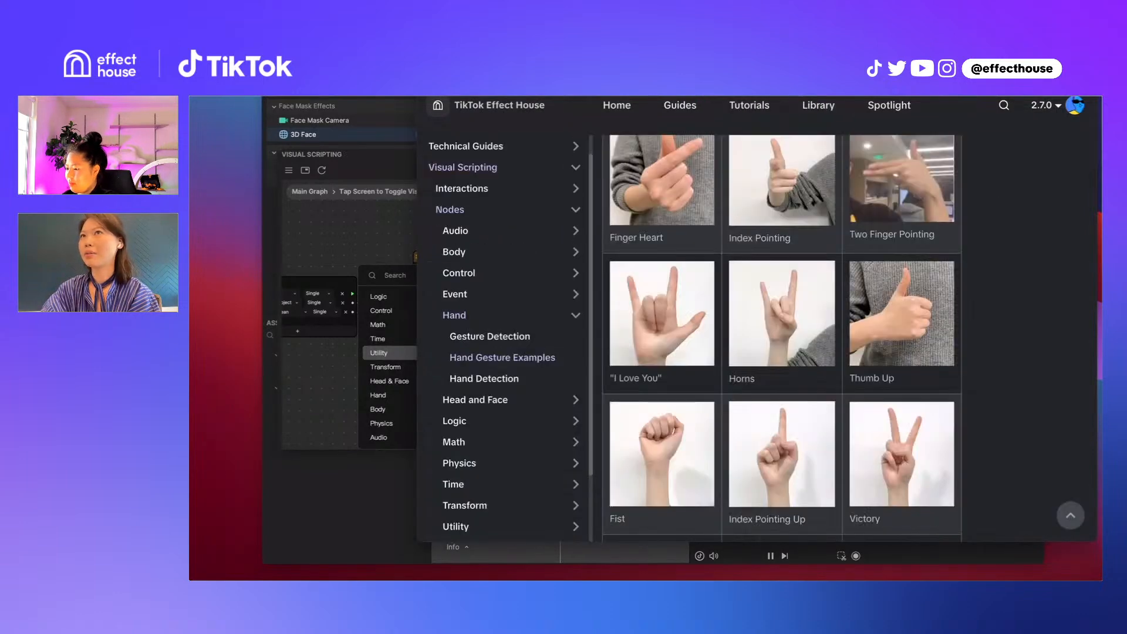
pyautogui.hotkey('ctrl', 'Tab')
pyautogui.click(584, 249)
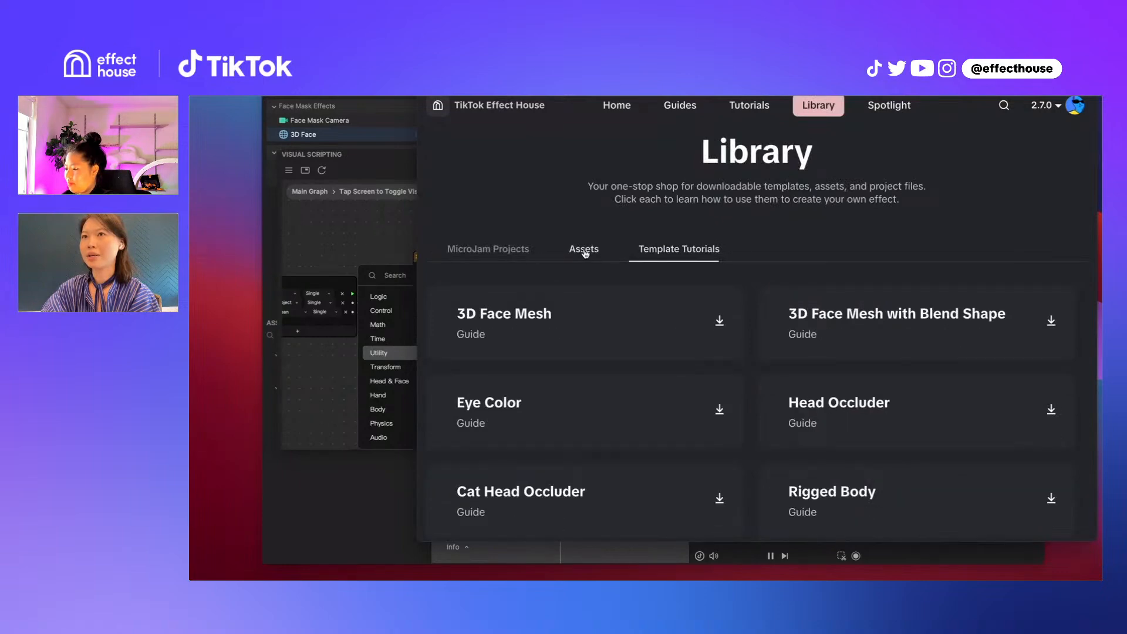
pyautogui.click(488, 249)
# Open the Keyboard MicroJam project guide and examine its usage, hierarchy and visual scripting sections
pyautogui.scroll(-1, 541, 320)
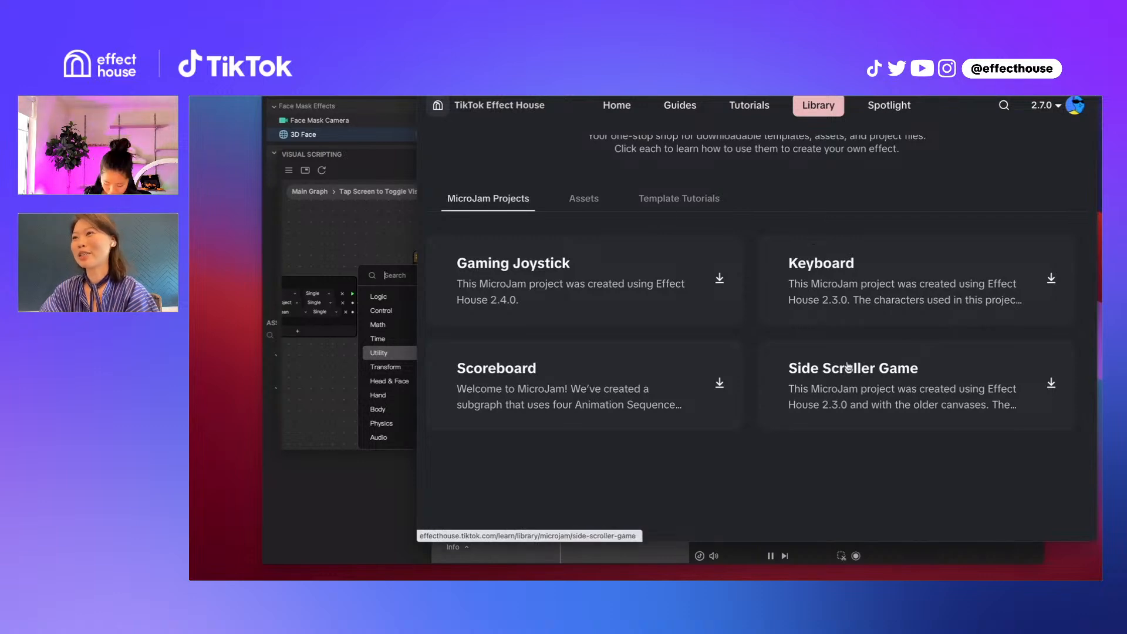
pyautogui.click(862, 279)
pyautogui.scroll(-10, 724, 322)
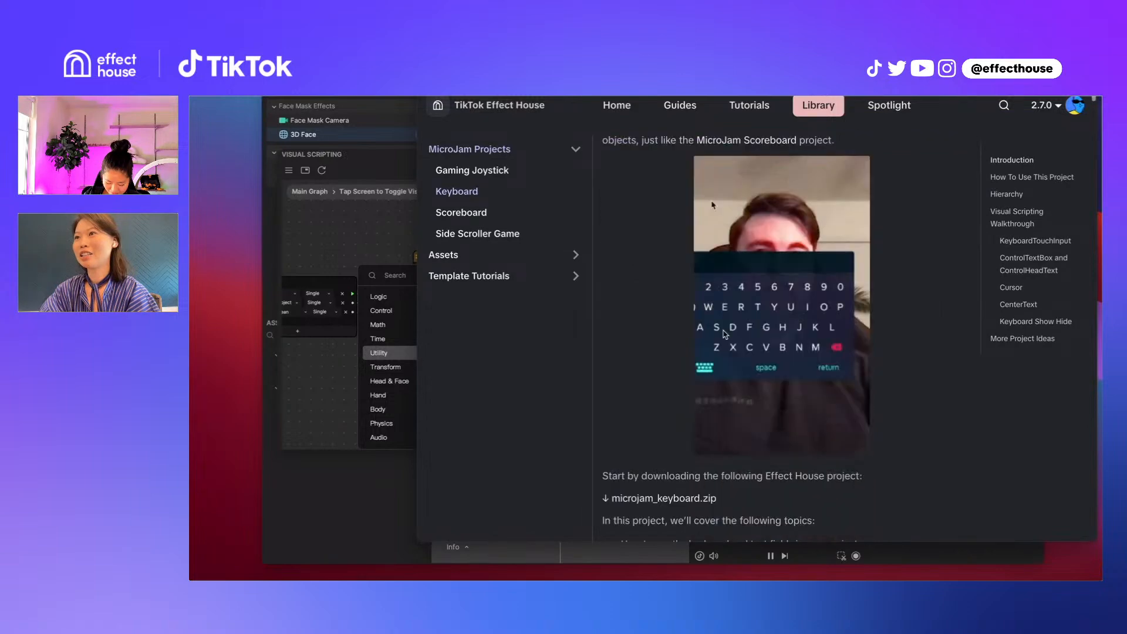
pyautogui.scroll(-20, 726, 334)
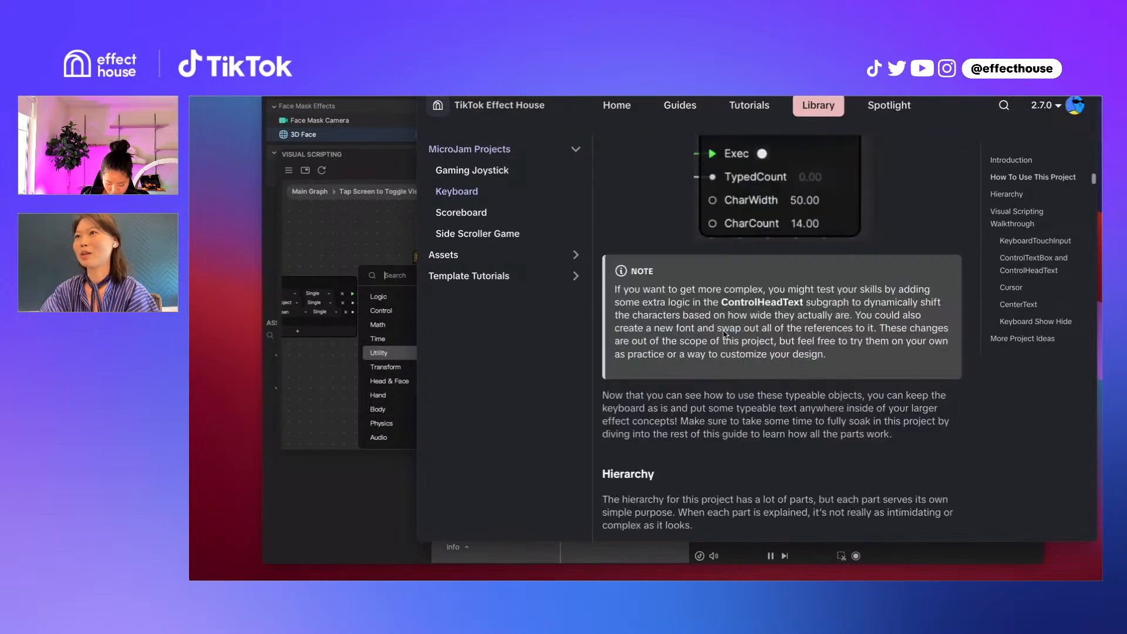
pyautogui.scroll(-20, 725, 334)
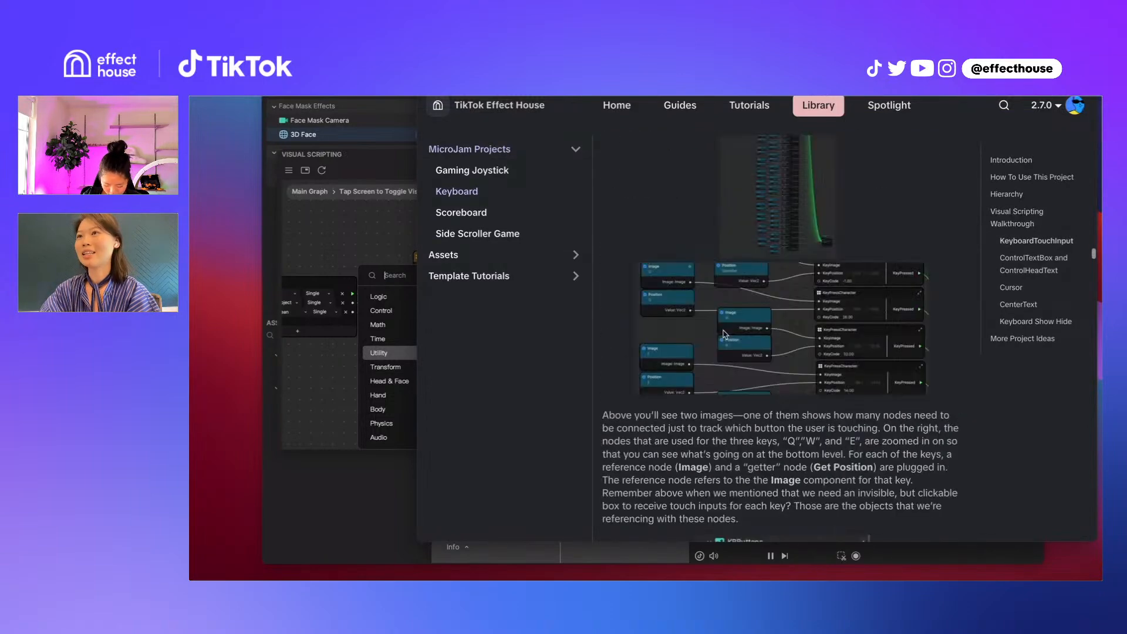
pyautogui.scroll(20, 725, 334)
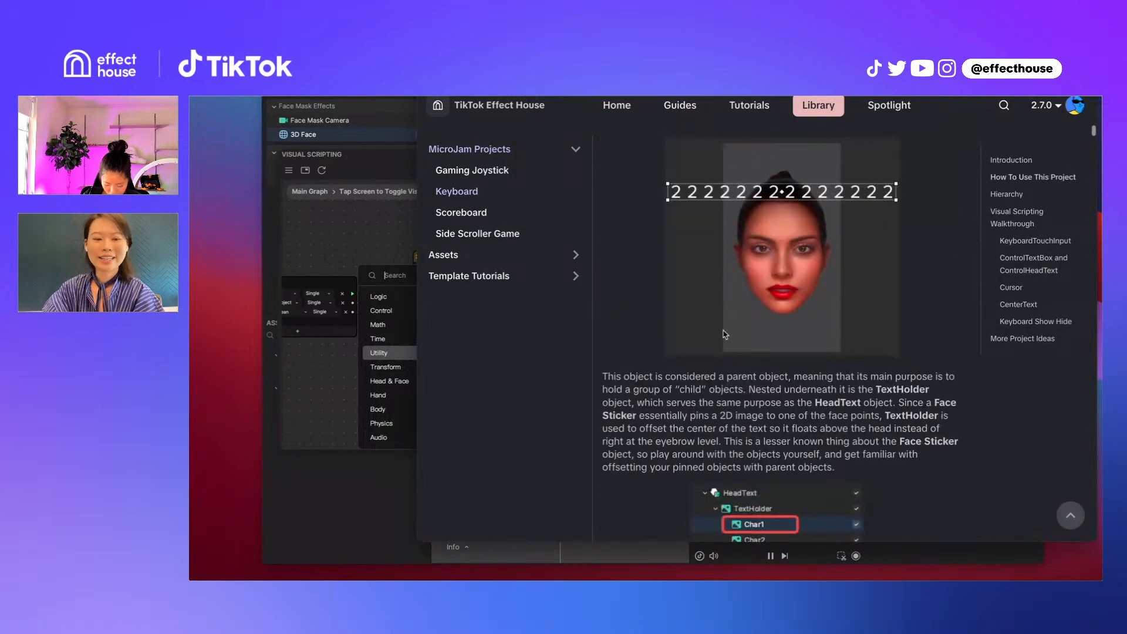
pyautogui.scroll(20, 667, 155)
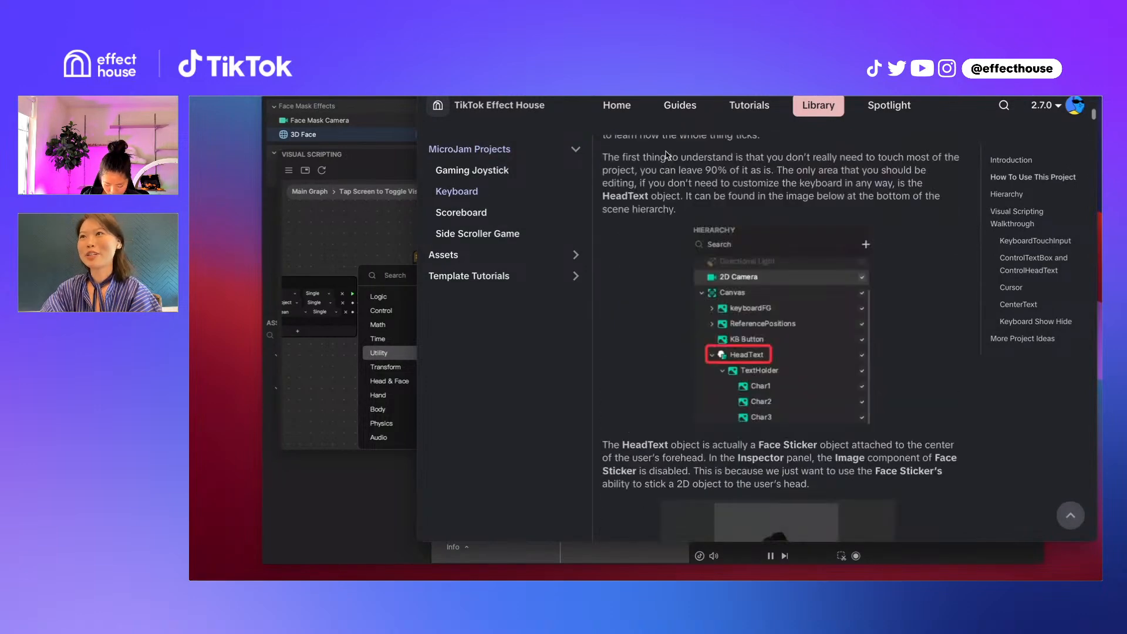
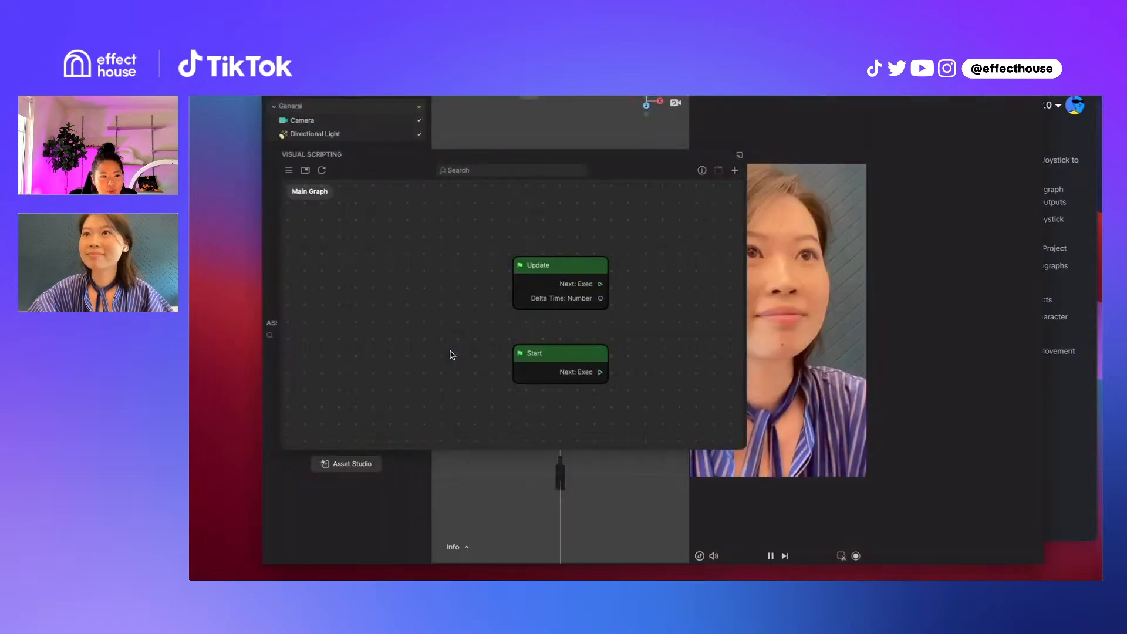
# Reposition the Untitled project window and move its detached Visual Scripting graph further down over the scene
pyautogui.moveTo(645, 85); pyautogui.dragTo(631, 68)
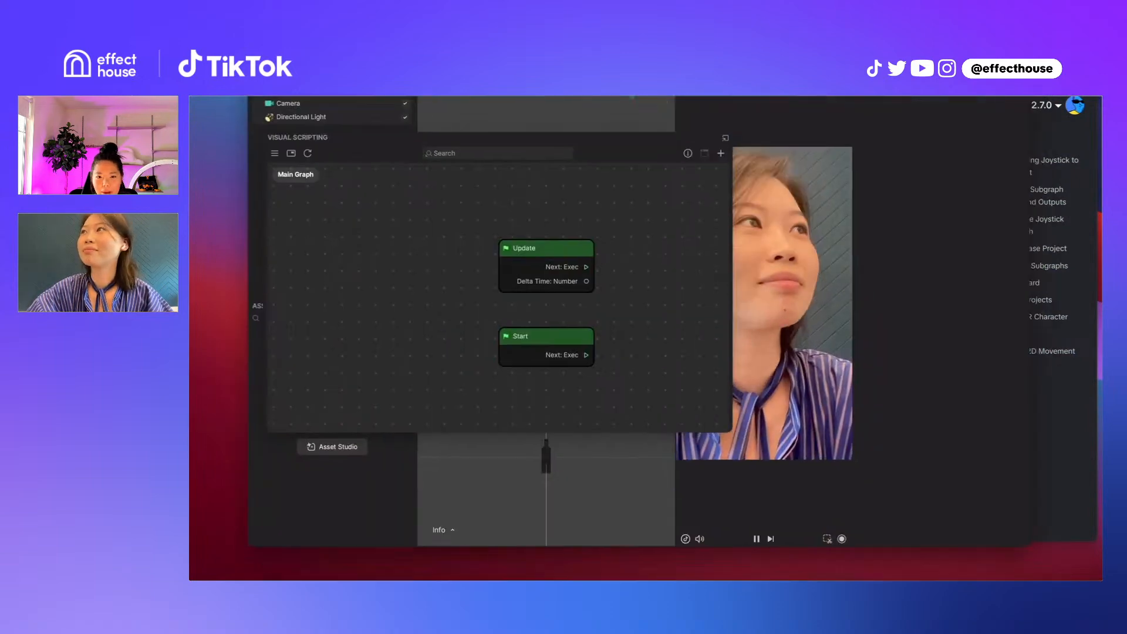
pyautogui.moveTo(576, 141); pyautogui.dragTo(676, 189)
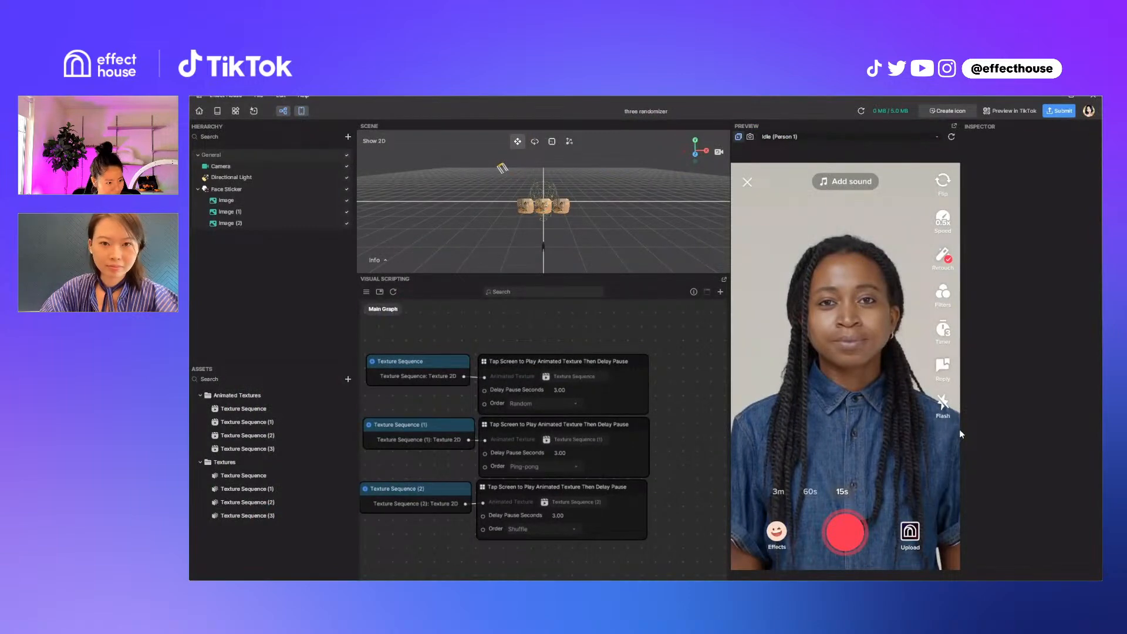
# Reset the effect preview in the three randomizer project and undo the last edit there
pyautogui.click(951, 137)
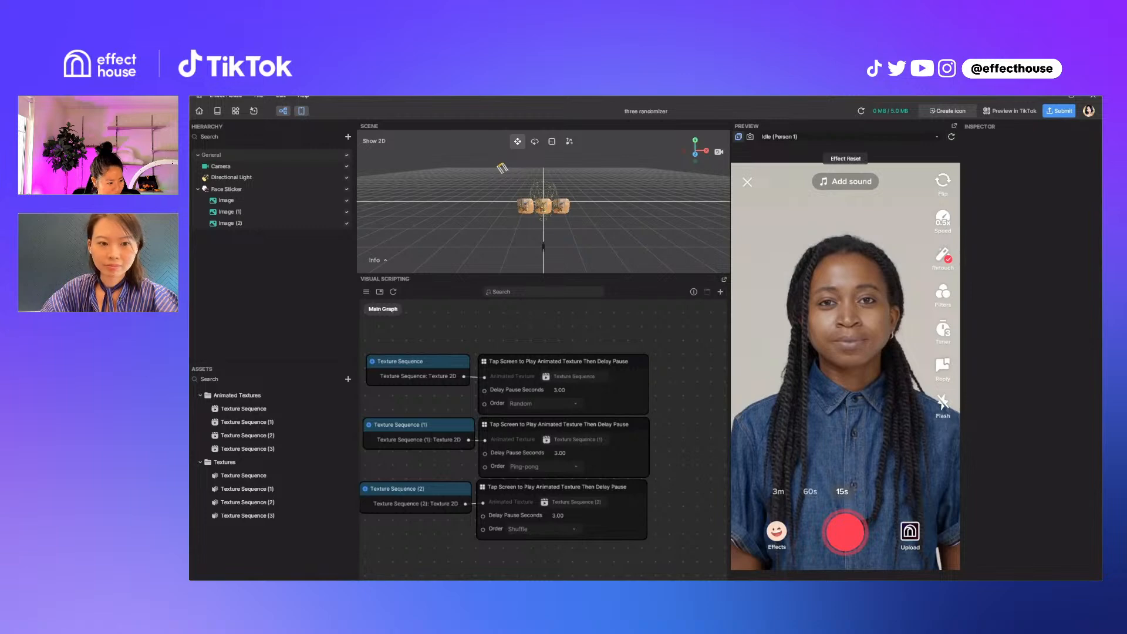
pyautogui.hscroll(-1, 543, 440)
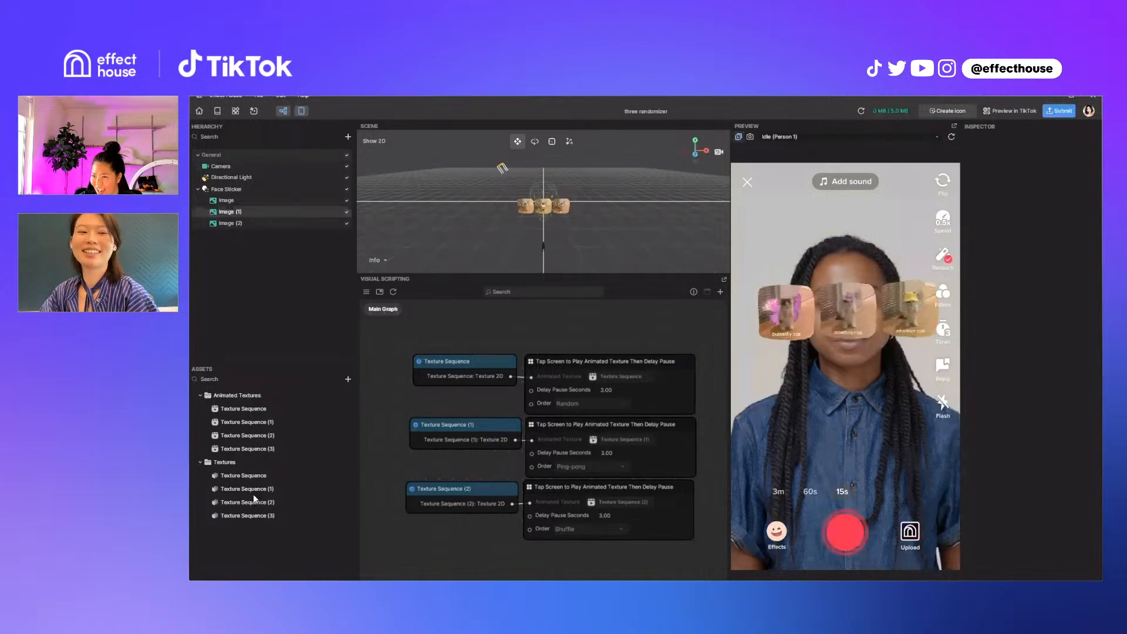
pyautogui.hotkey('ctrl', 'z')
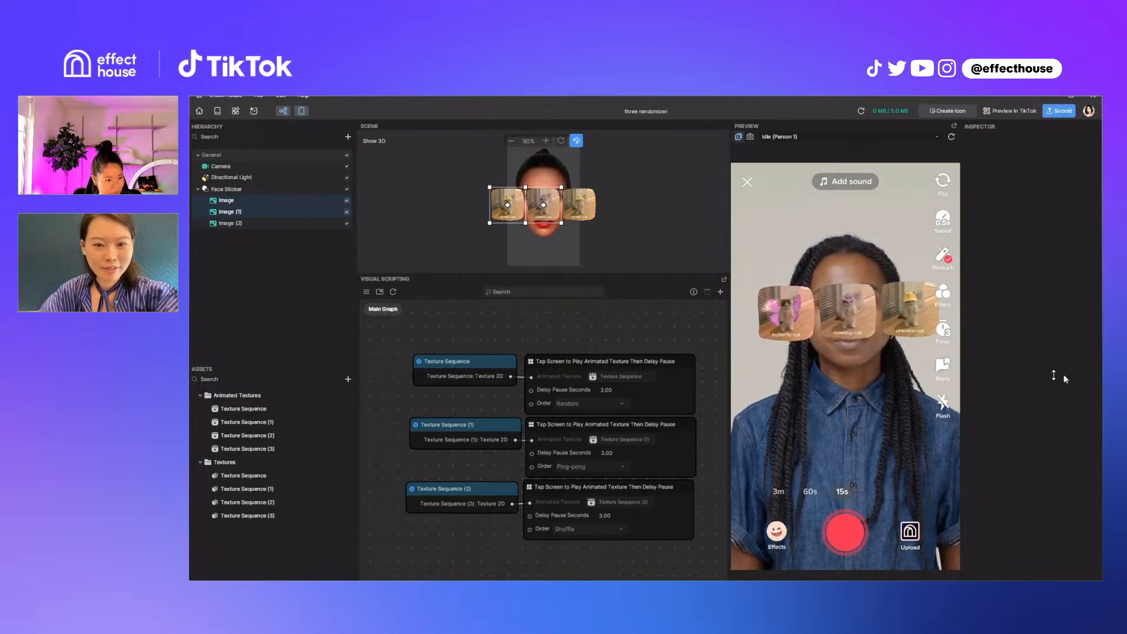
pyautogui.click(1071, 97)
pyautogui.moveTo(815, 218); pyautogui.dragTo(1101, 194)
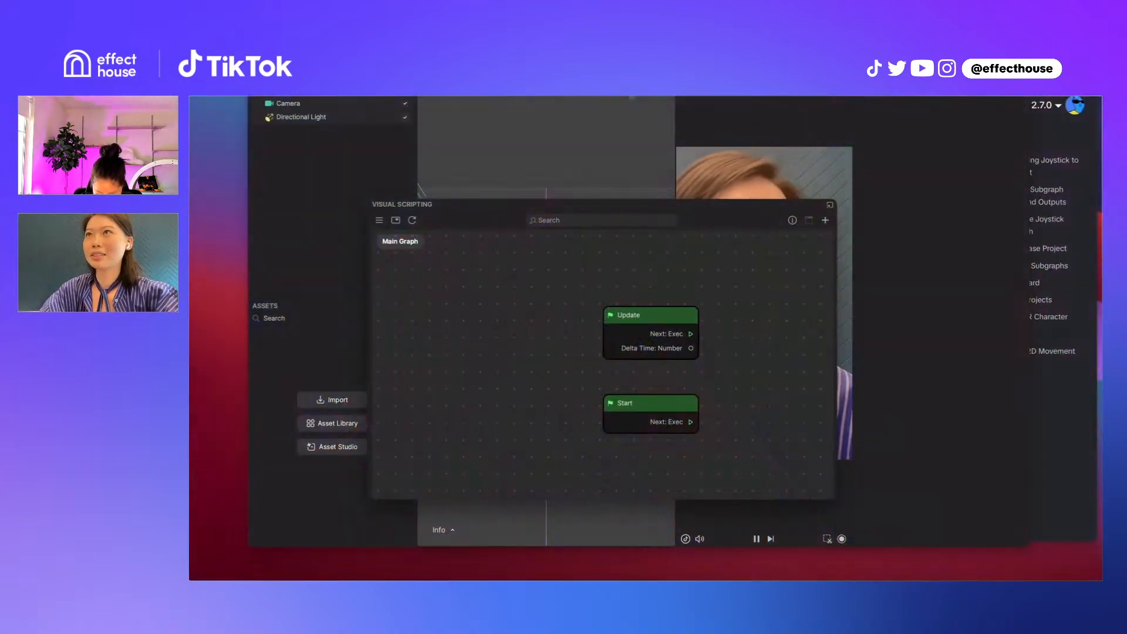
# Bring the Untitled project fully into view and add an Audio Player Controller node to its main graph
pyautogui.moveTo(680, 39); pyautogui.dragTo(636, 117)
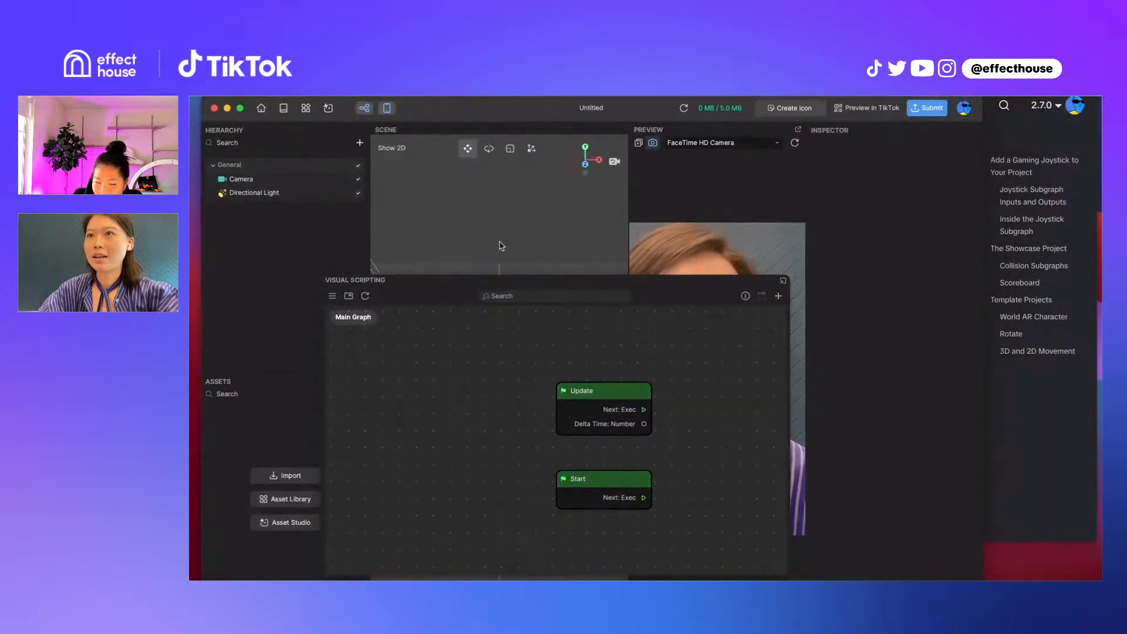
pyautogui.moveTo(568, 282); pyautogui.dragTo(641, 274)
pyautogui.rightClick(503, 378)
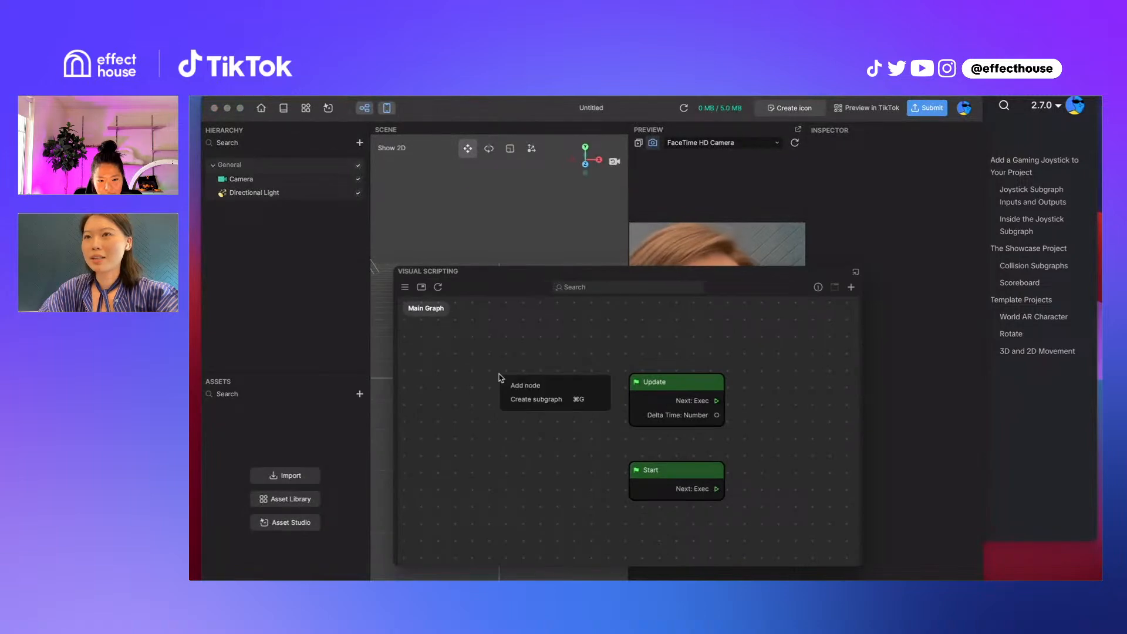
pyautogui.click(513, 385)
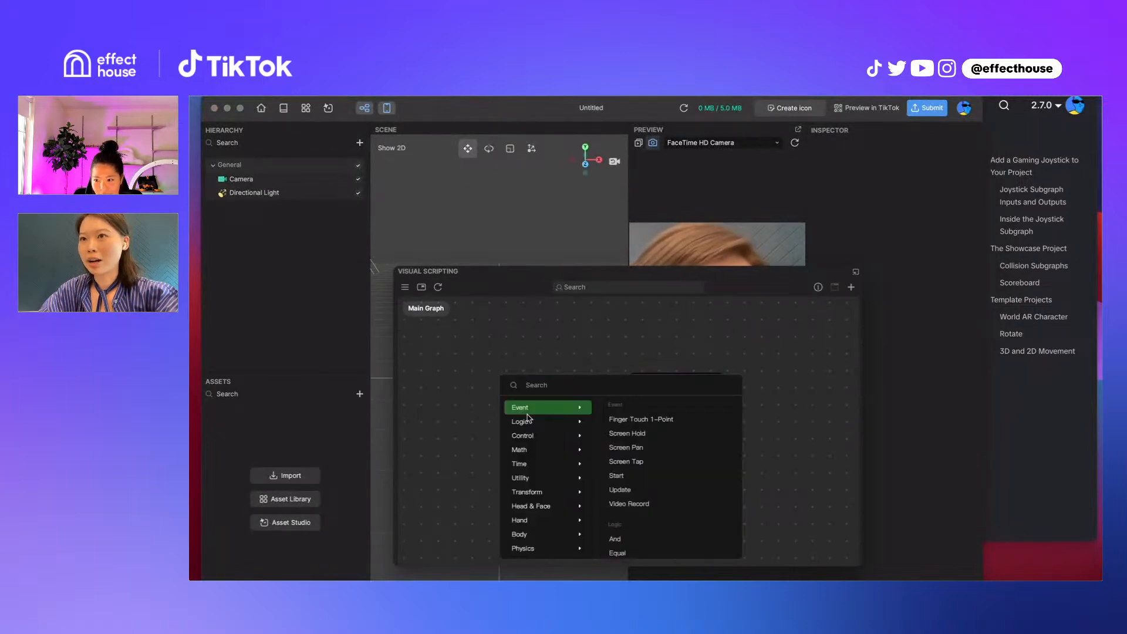
pyautogui.moveTo(540, 473)
pyautogui.scroll(-1, 540, 473)
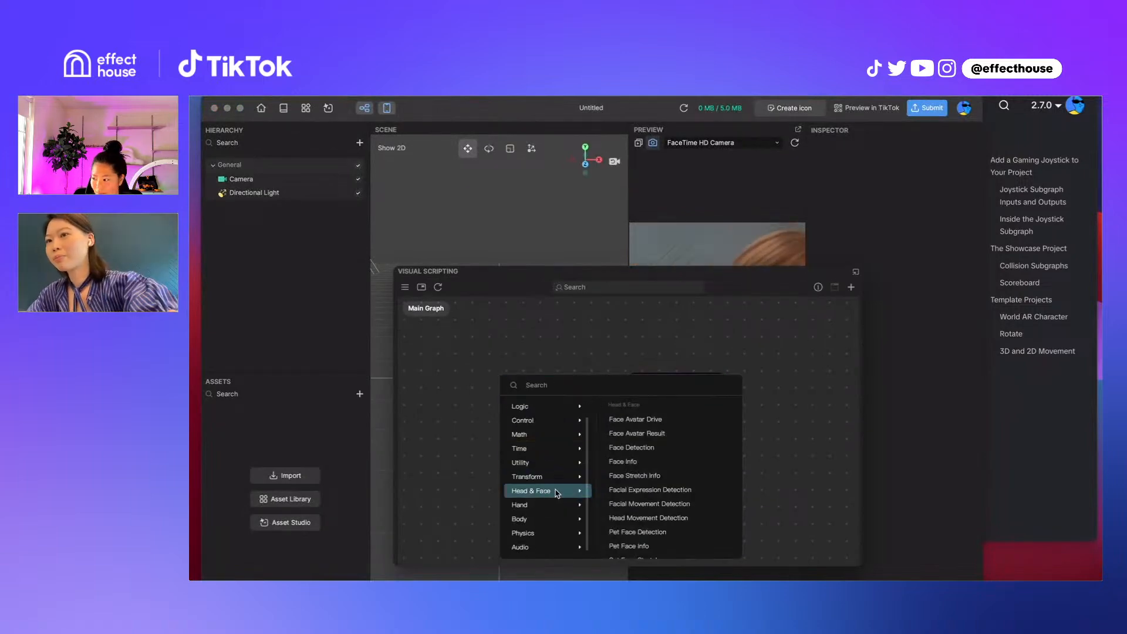
pyautogui.moveTo(550, 555)
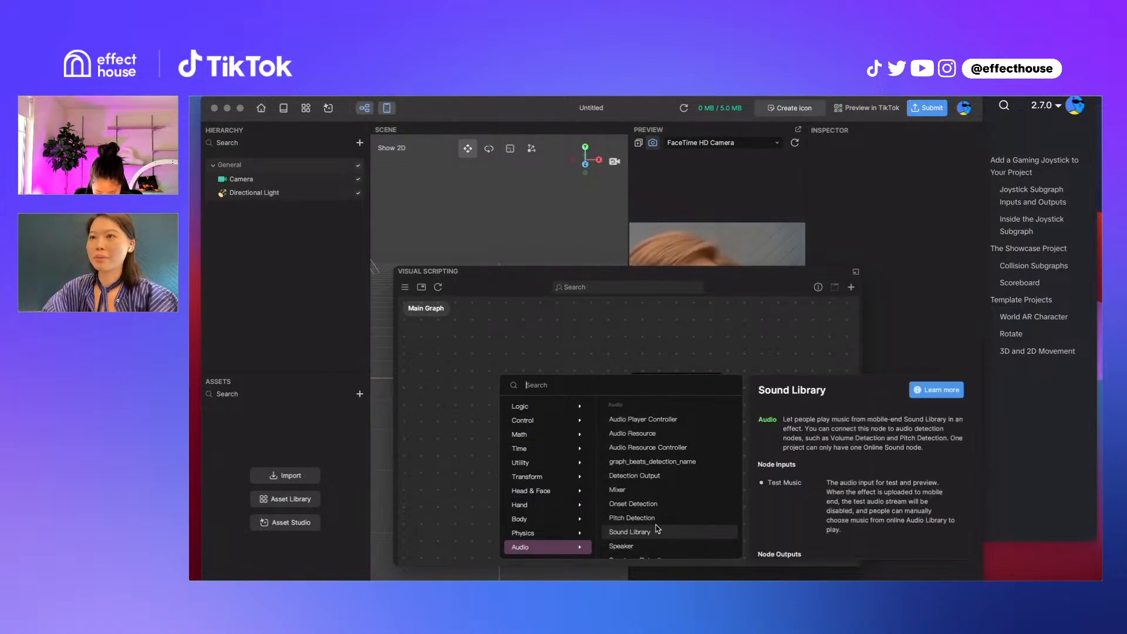
pyautogui.moveTo(679, 420)
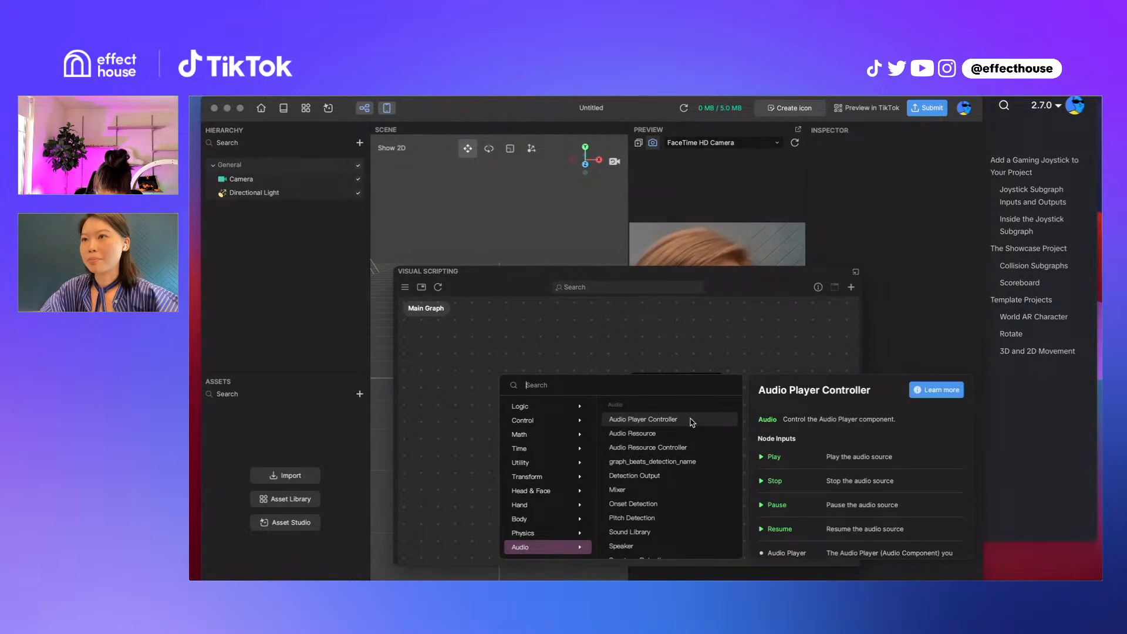
pyautogui.click(692, 420)
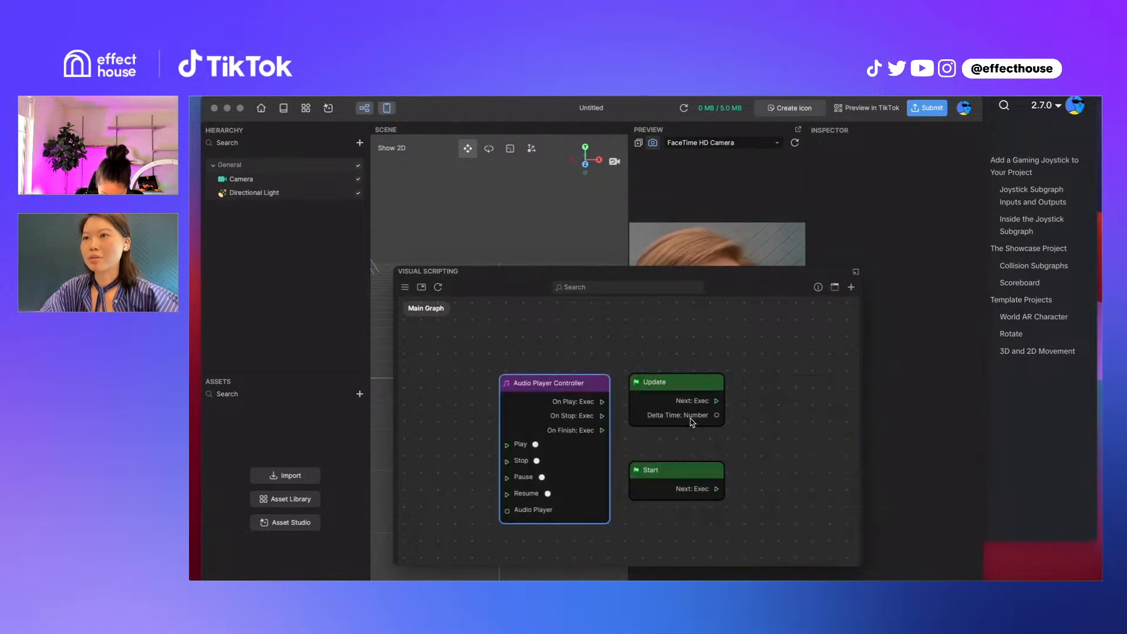
# Add an Audio Resource node to the graph and place it above the Audio Player Controller
pyautogui.rightClick(617, 342)
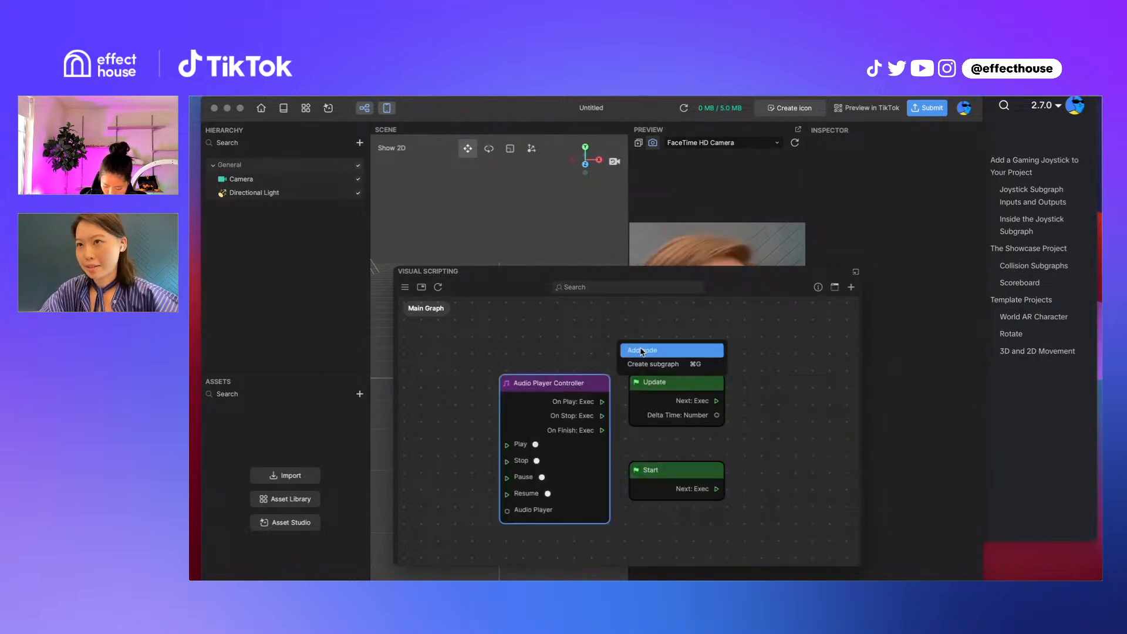
pyautogui.click(641, 351)
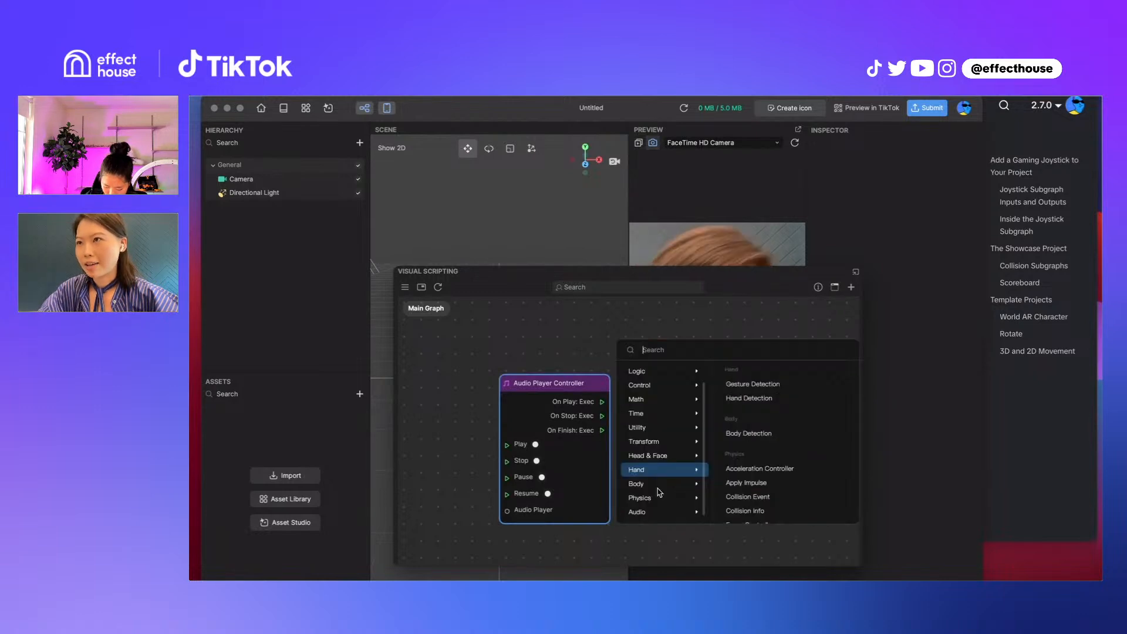
pyautogui.moveTo(650, 511)
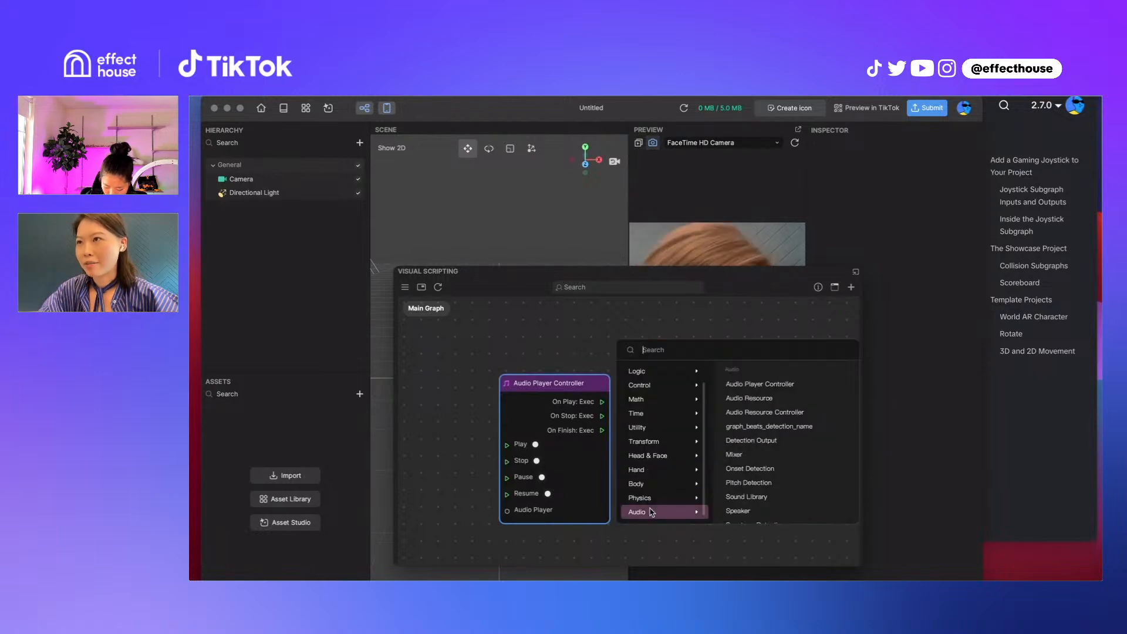
pyautogui.click(785, 402)
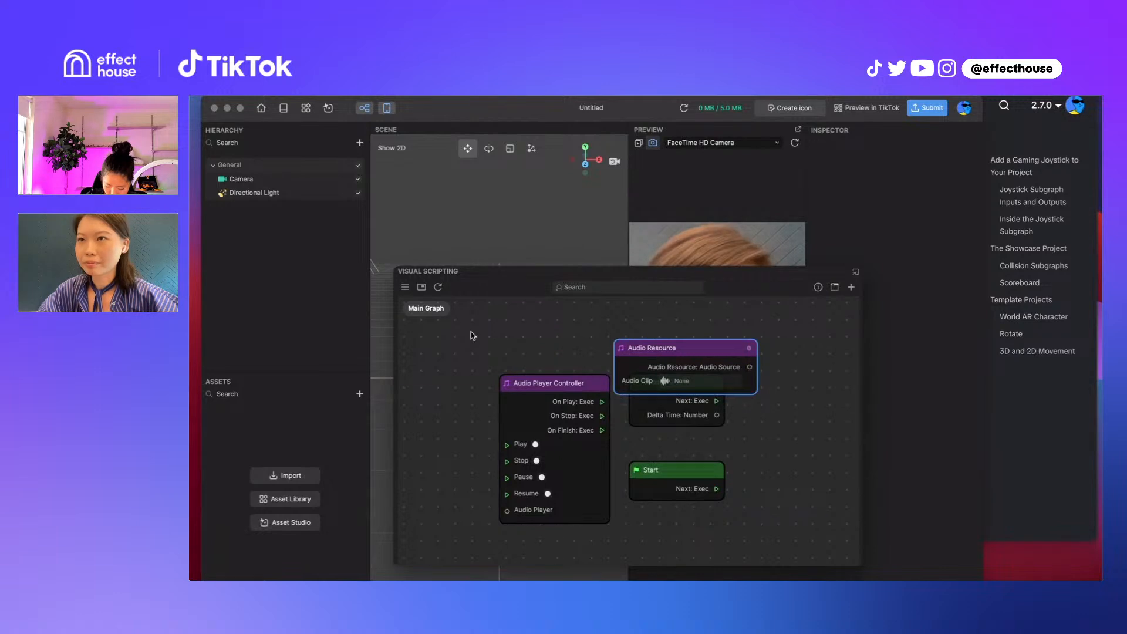
pyautogui.moveTo(728, 348); pyautogui.dragTo(561, 325)
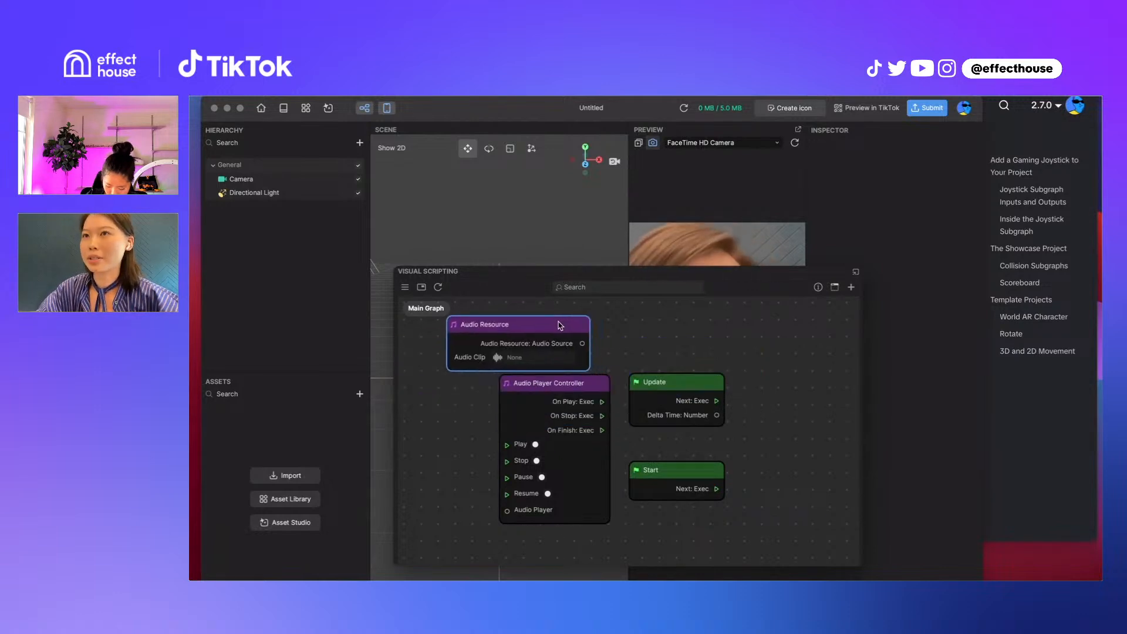
# Add a Speaker node from the Audio category to the main graph
pyautogui.rightClick(664, 354)
pyautogui.moveTo(660, 515)
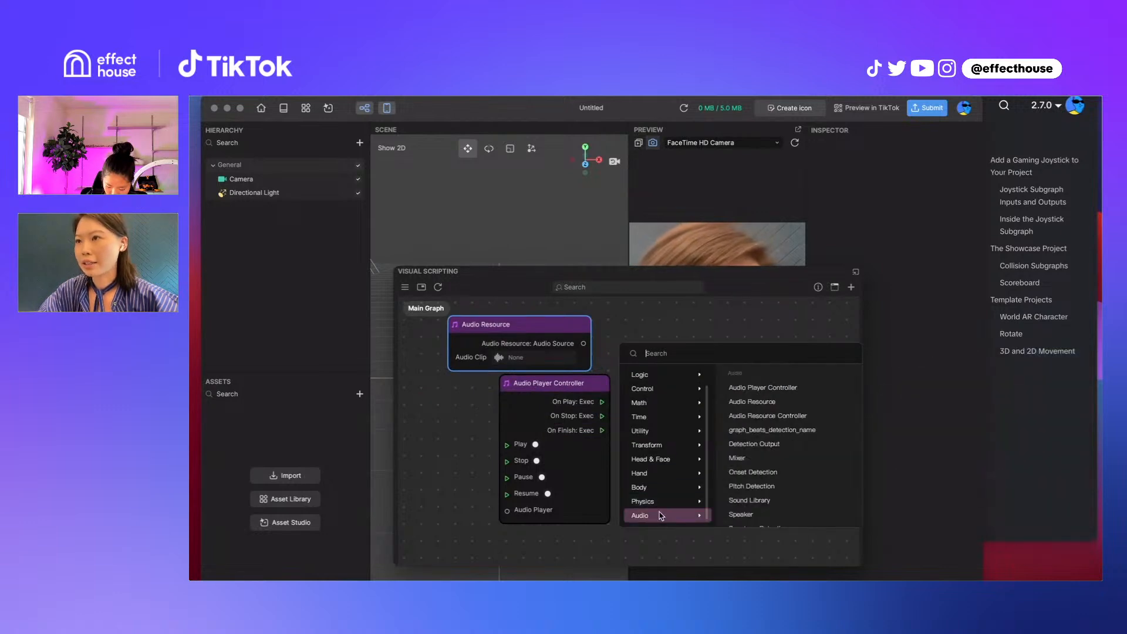
pyautogui.click(769, 517)
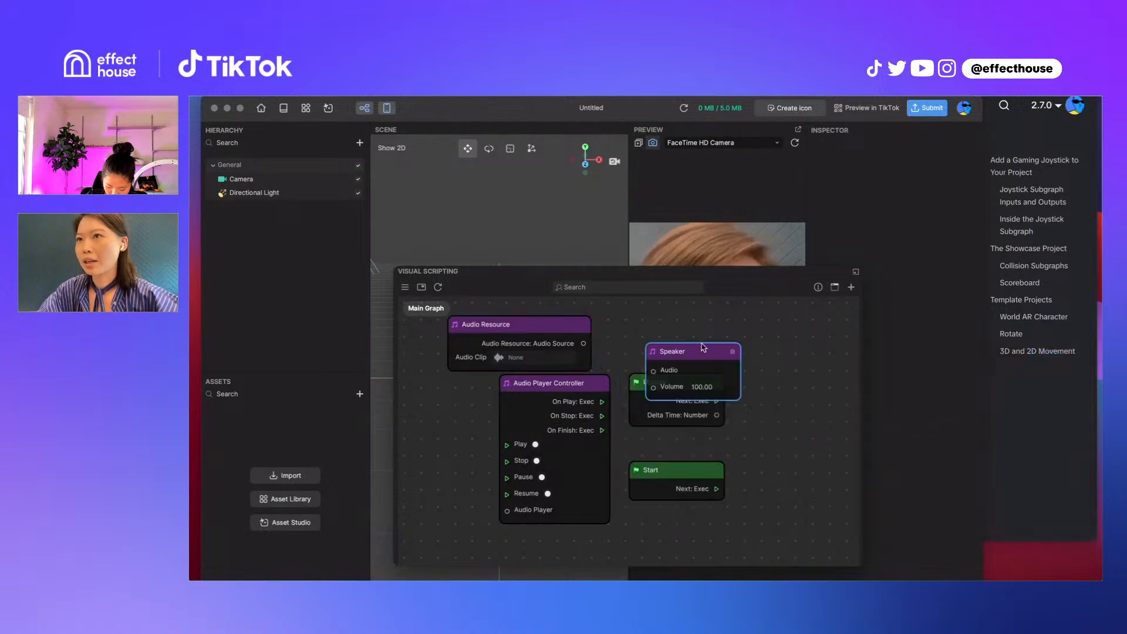
# Rearrange the audio nodes with Audio Resource to the left of the Audio Player Controller and the Speaker above Update
pyautogui.moveTo(578, 324); pyautogui.dragTo(495, 459)
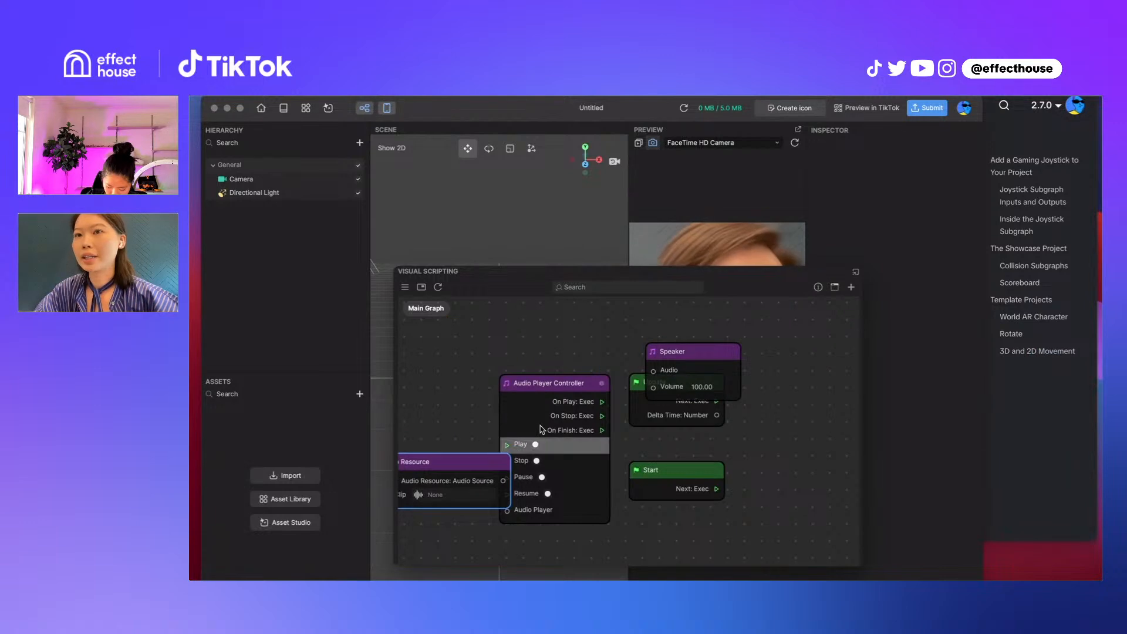
pyautogui.moveTo(541, 429); pyautogui.dragTo(564, 388)
pyautogui.moveTo(691, 351); pyautogui.dragTo(691, 299)
pyautogui.moveTo(446, 461); pyautogui.dragTo(451, 346)
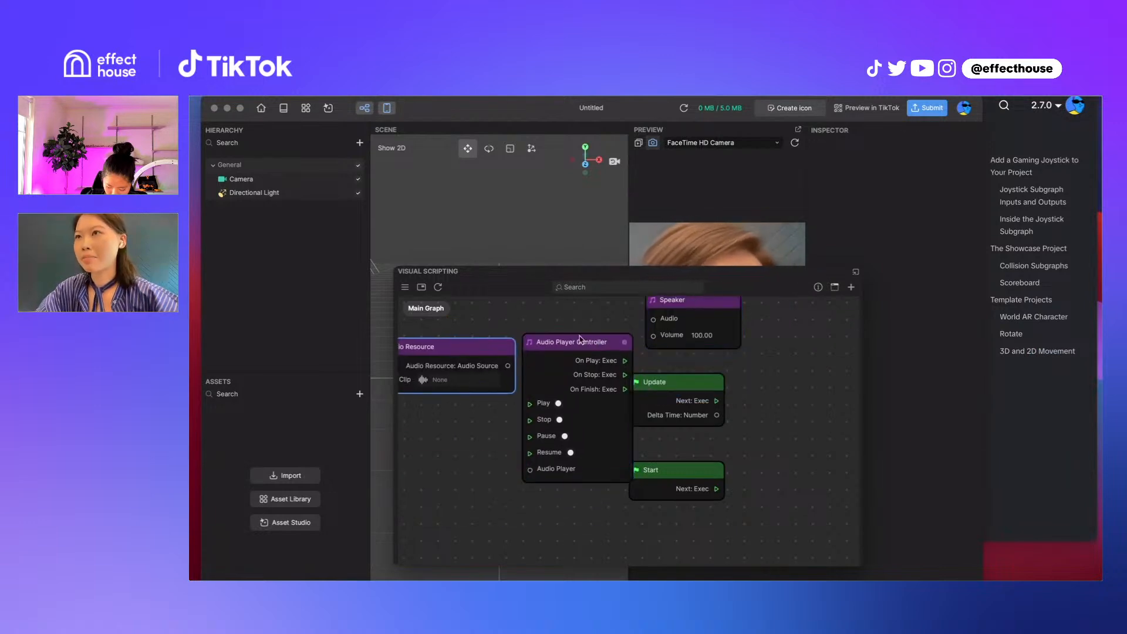
# Look through the Audio category's node descriptions and add a Sound Library node to the graph
pyautogui.rightClick(744, 378)
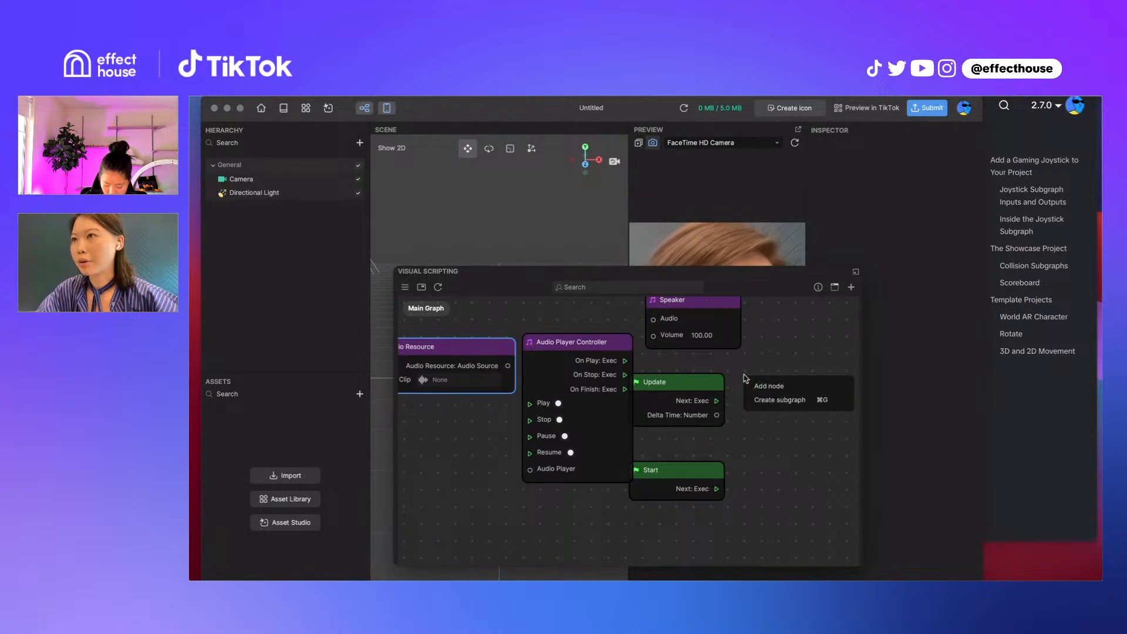
pyautogui.click(766, 386)
pyautogui.moveTo(652, 551)
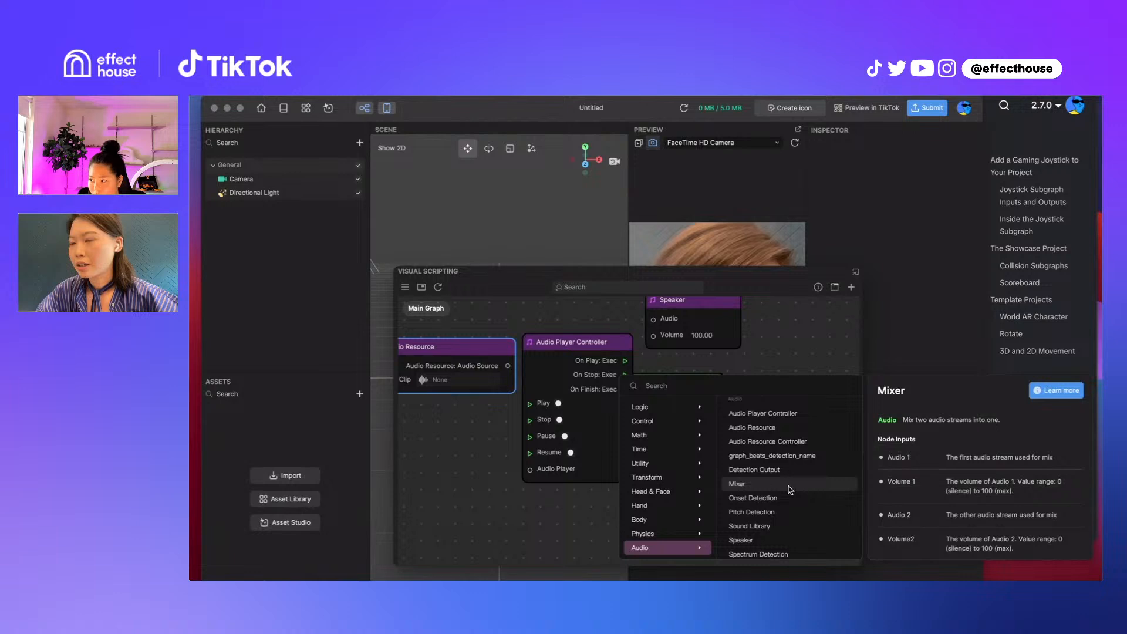
pyautogui.scroll(-2, 790, 490)
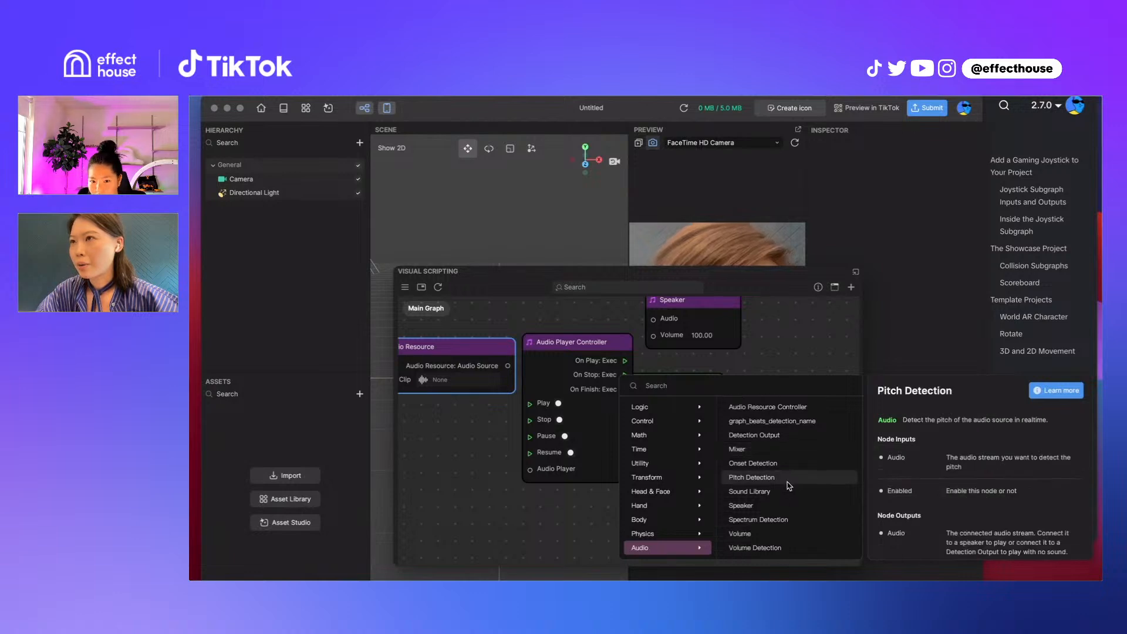
pyautogui.scroll(2, 799, 489)
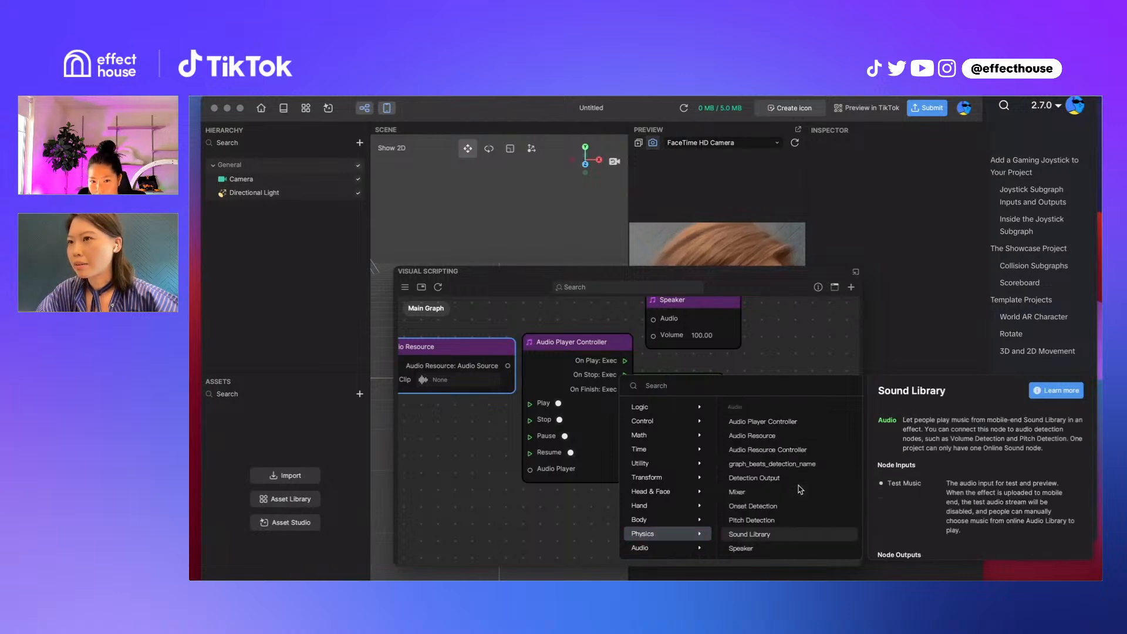
pyautogui.scroll(-3, 800, 493)
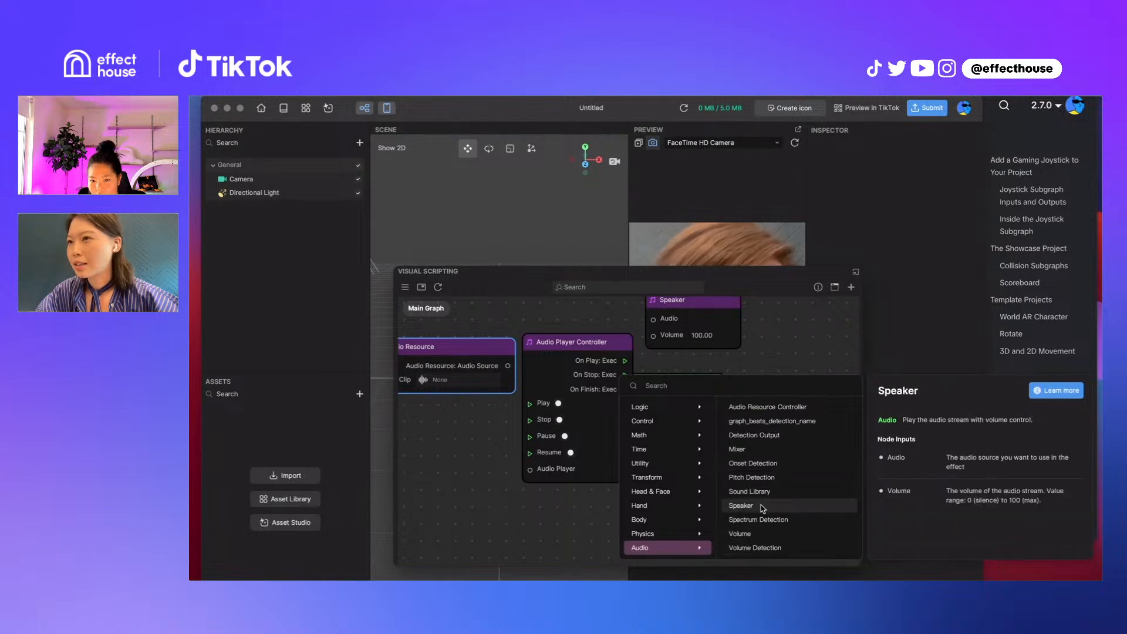
pyautogui.click(756, 494)
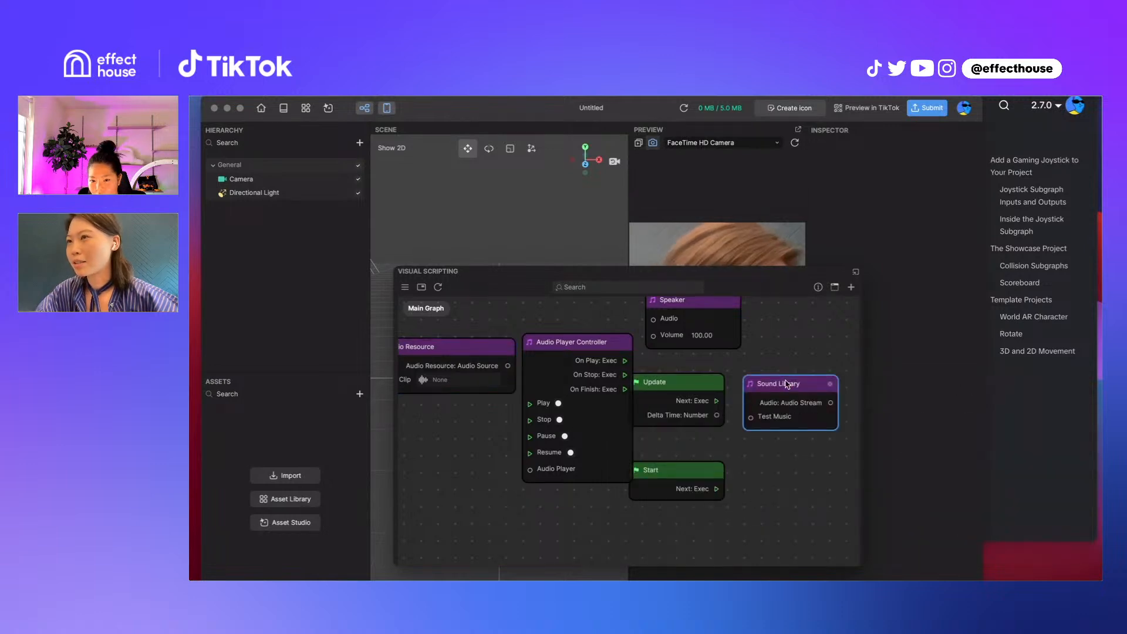
# Move the Sound Library node down so it sits to the right of the Start node
pyautogui.moveTo(784, 385); pyautogui.dragTo(733, 409)
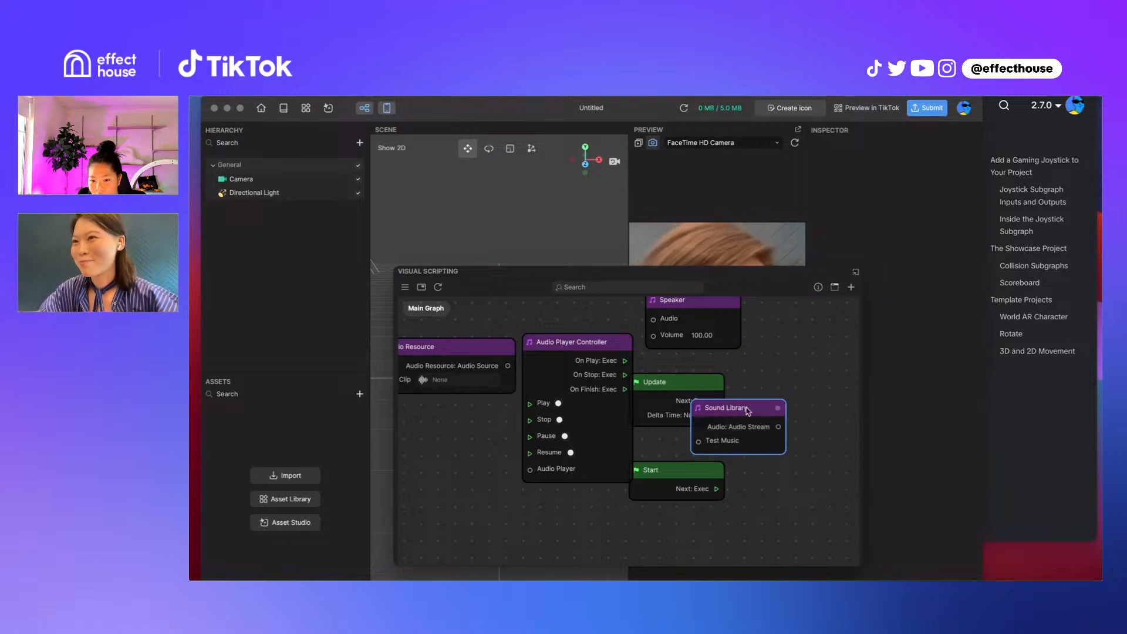
pyautogui.moveTo(745, 409); pyautogui.dragTo(783, 409)
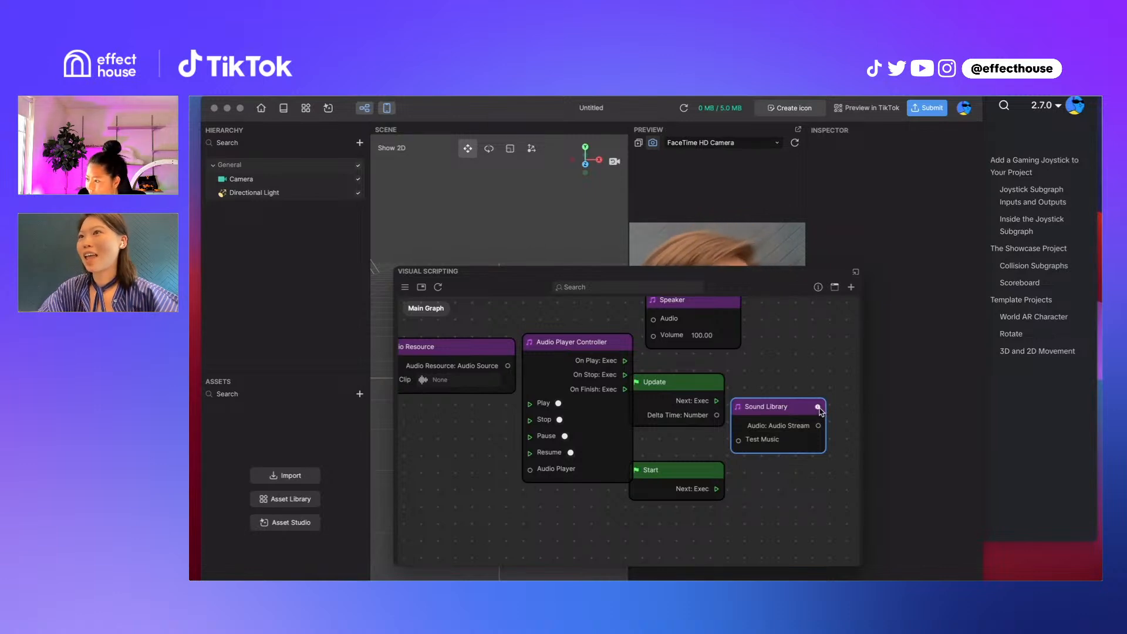
pyautogui.moveTo(775, 412); pyautogui.dragTo(744, 411)
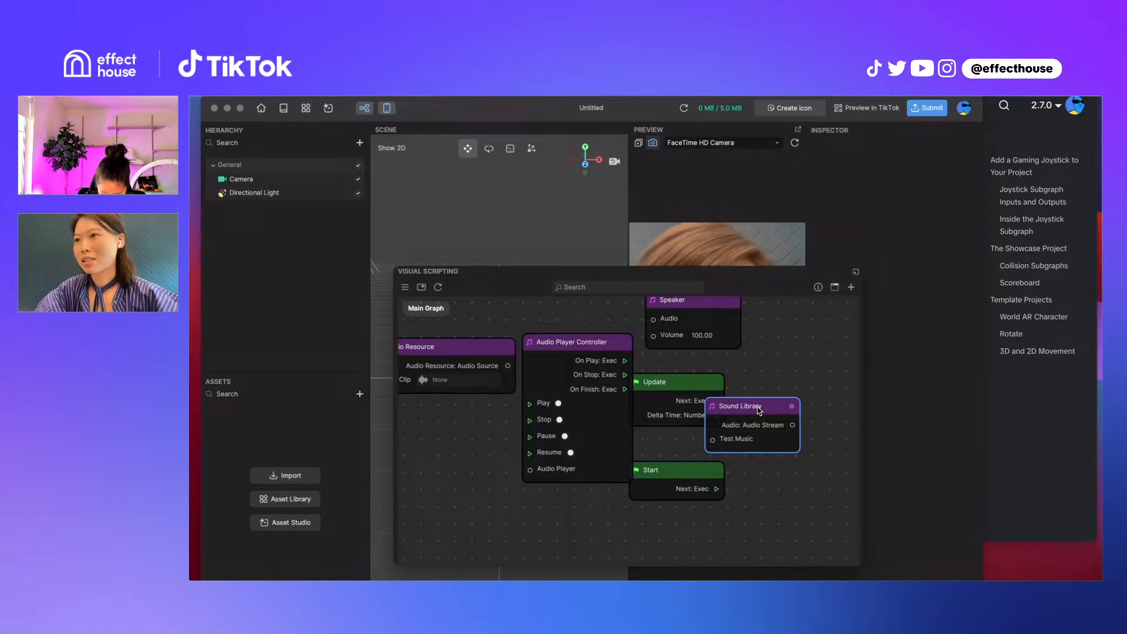
pyautogui.moveTo(759, 410); pyautogui.dragTo(780, 429)
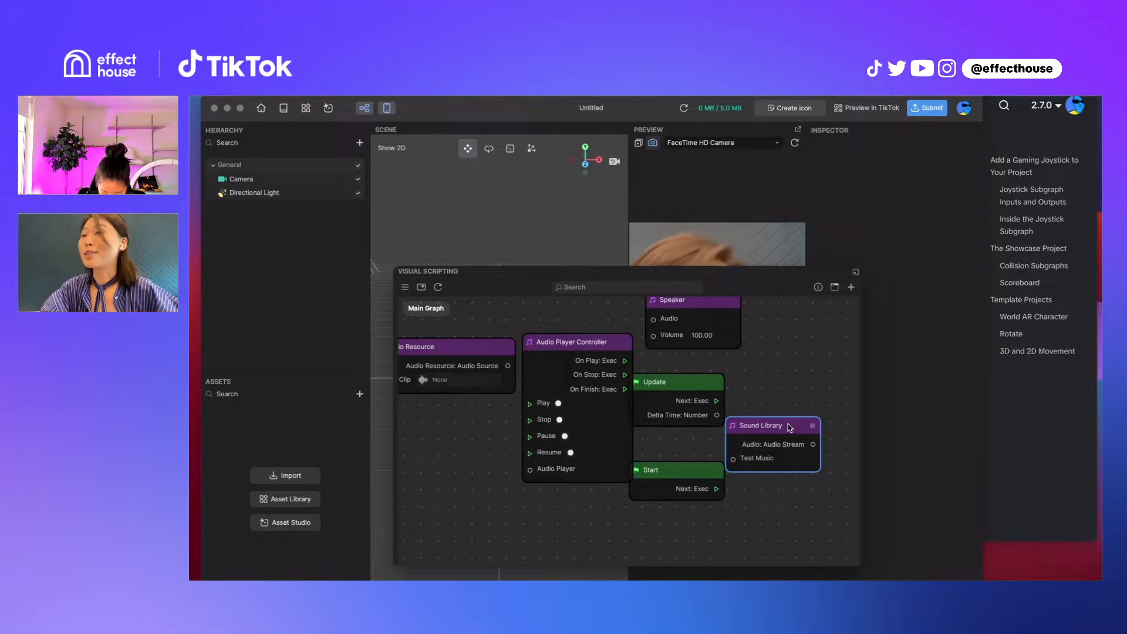
pyautogui.moveTo(789, 428); pyautogui.dragTo(791, 437)
# Add a graph_beats_detection_name node from the Audio category near the Sound Library node
pyautogui.rightClick(758, 385)
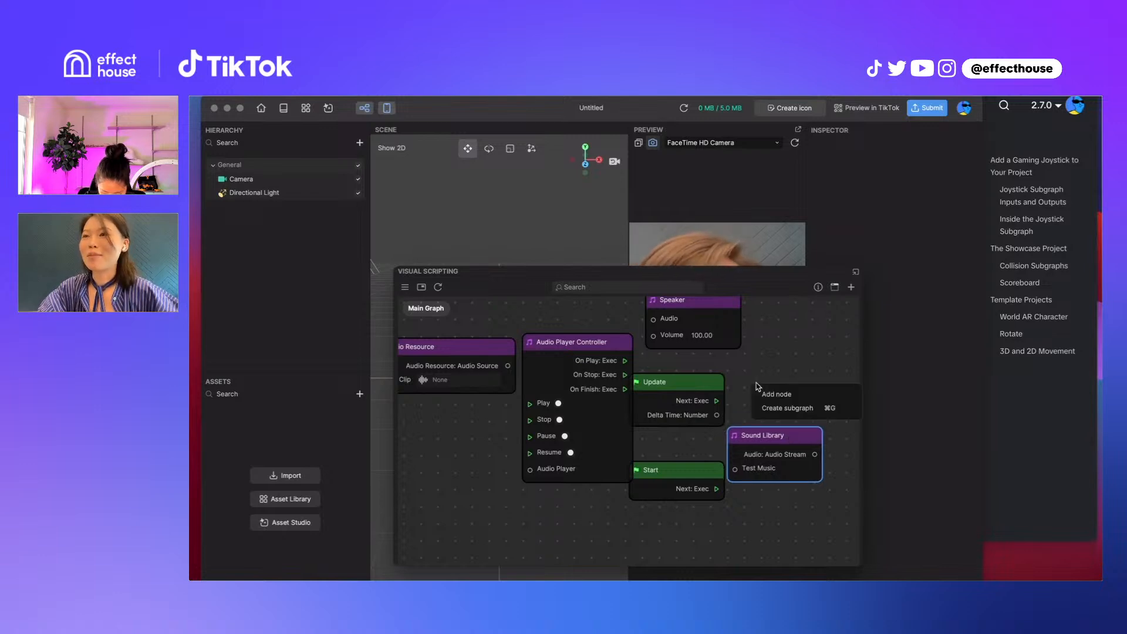
pyautogui.click(772, 394)
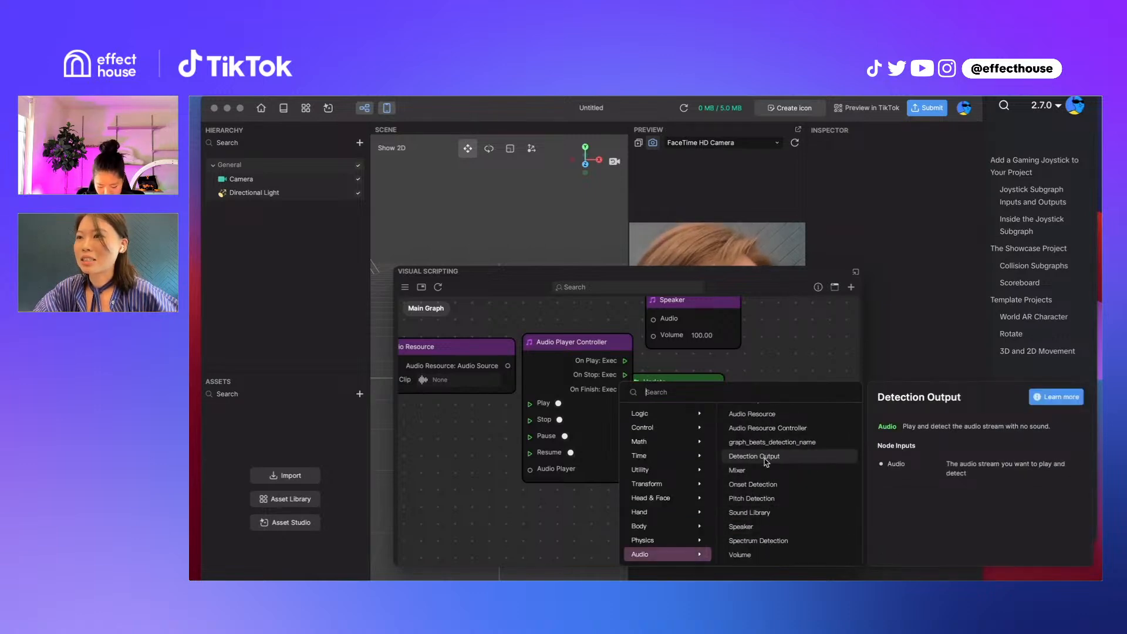
pyautogui.click(766, 442)
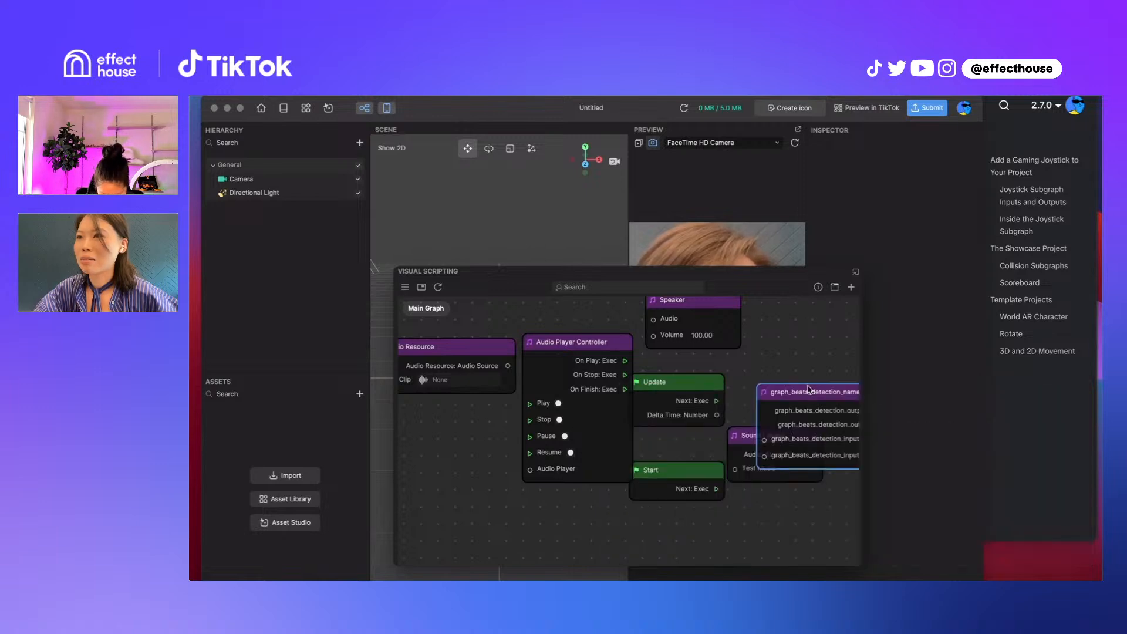
# Move the graph_beats_detection_name node just below the Start node and view its node description
pyautogui.moveTo(808, 389); pyautogui.dragTo(632, 472)
pyautogui.moveTo(767, 477)
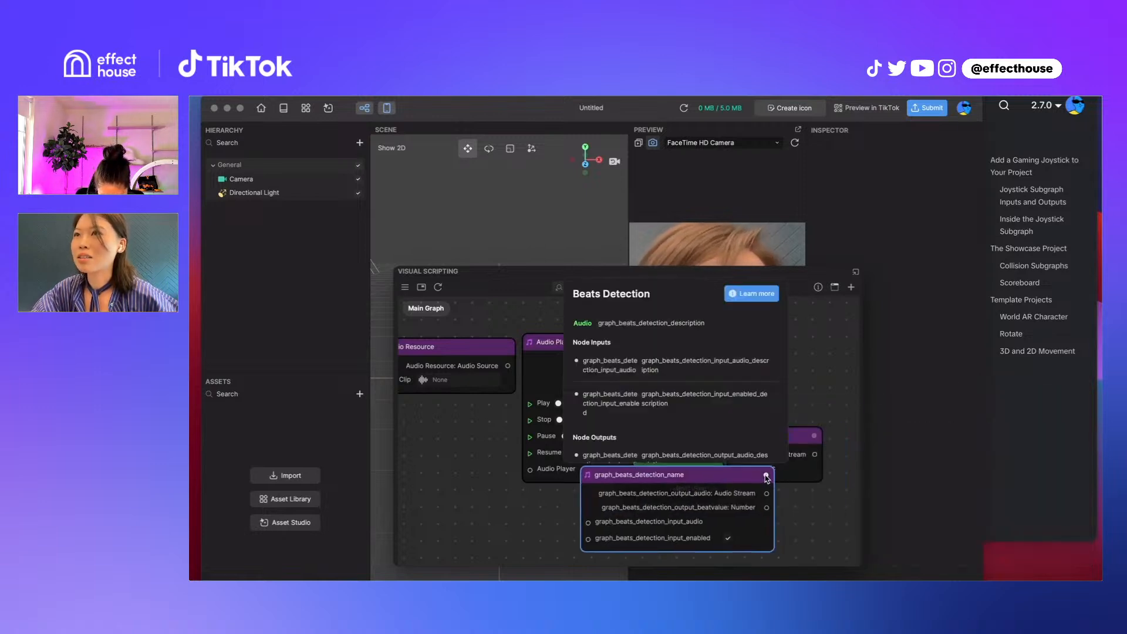
pyautogui.click(825, 358)
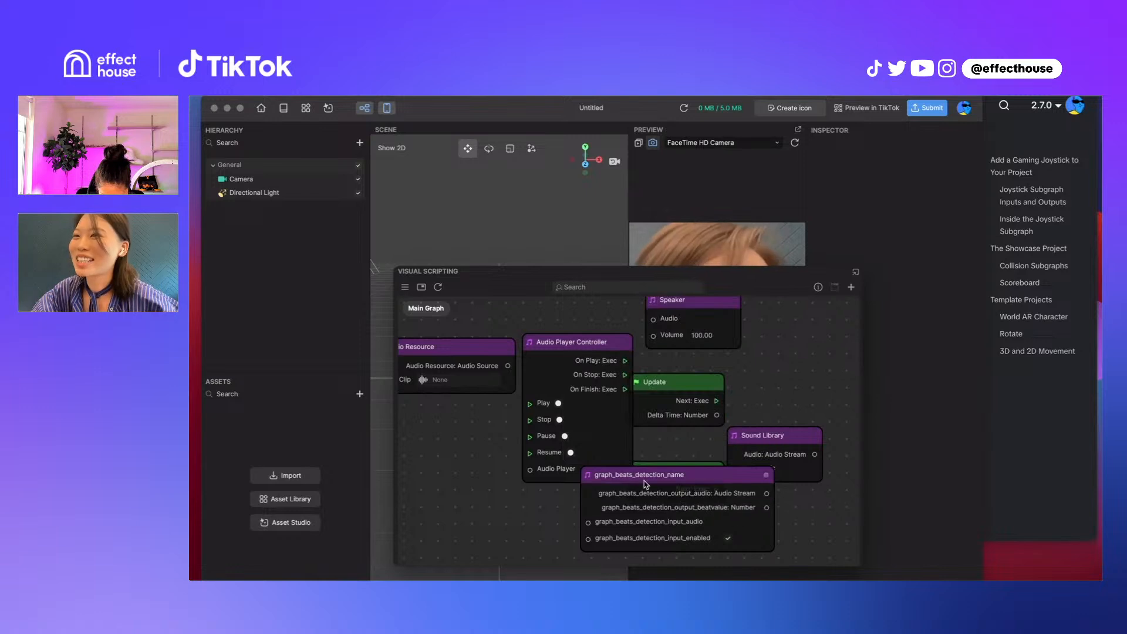
# Add a Pitch Detection node from the Audio category, check its description, and place it over the right part of the graph_beats_detection_name node
pyautogui.rightClick(790, 408)
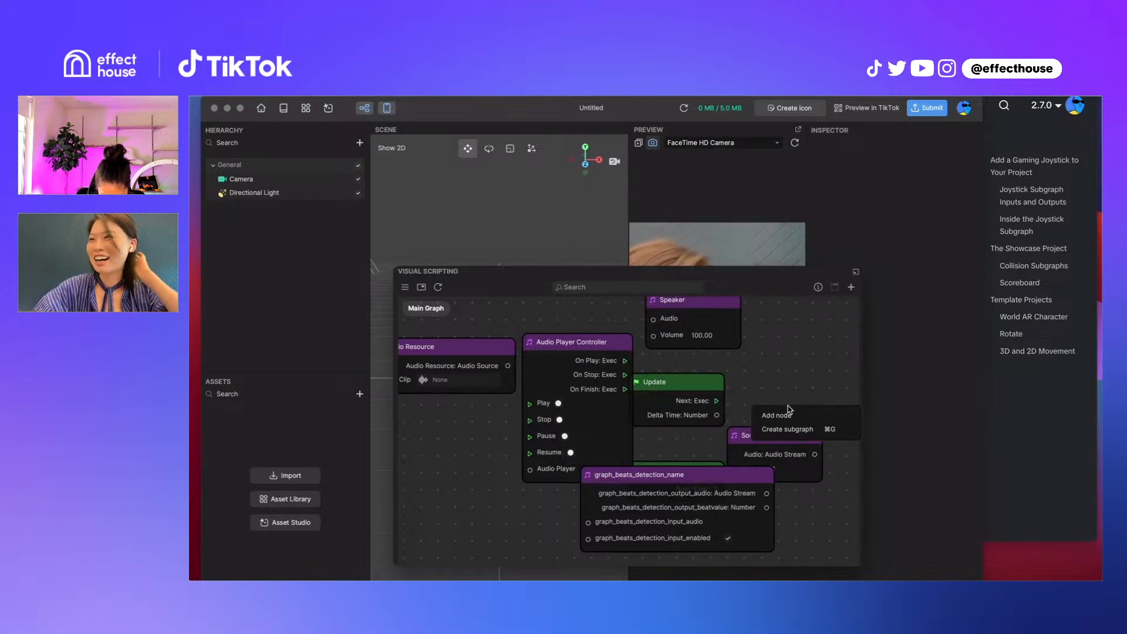
pyautogui.click(786, 412)
pyautogui.moveTo(653, 540)
pyautogui.scroll(-1, 651, 546)
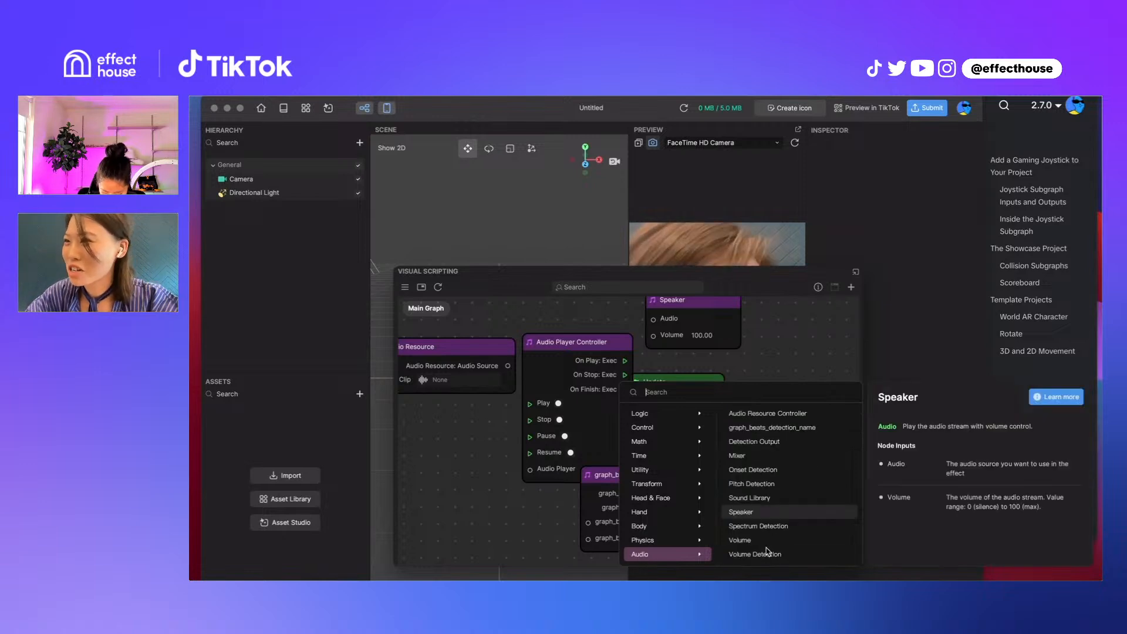
pyautogui.click(760, 490)
pyautogui.moveTo(836, 414); pyautogui.dragTo(728, 363)
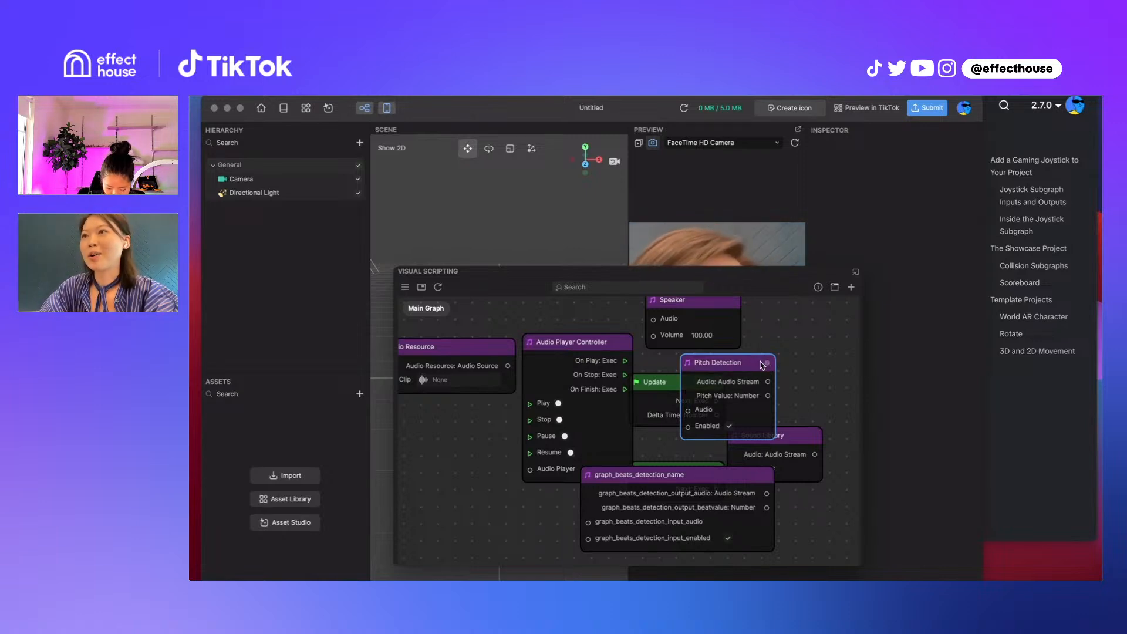
pyautogui.moveTo(766, 365)
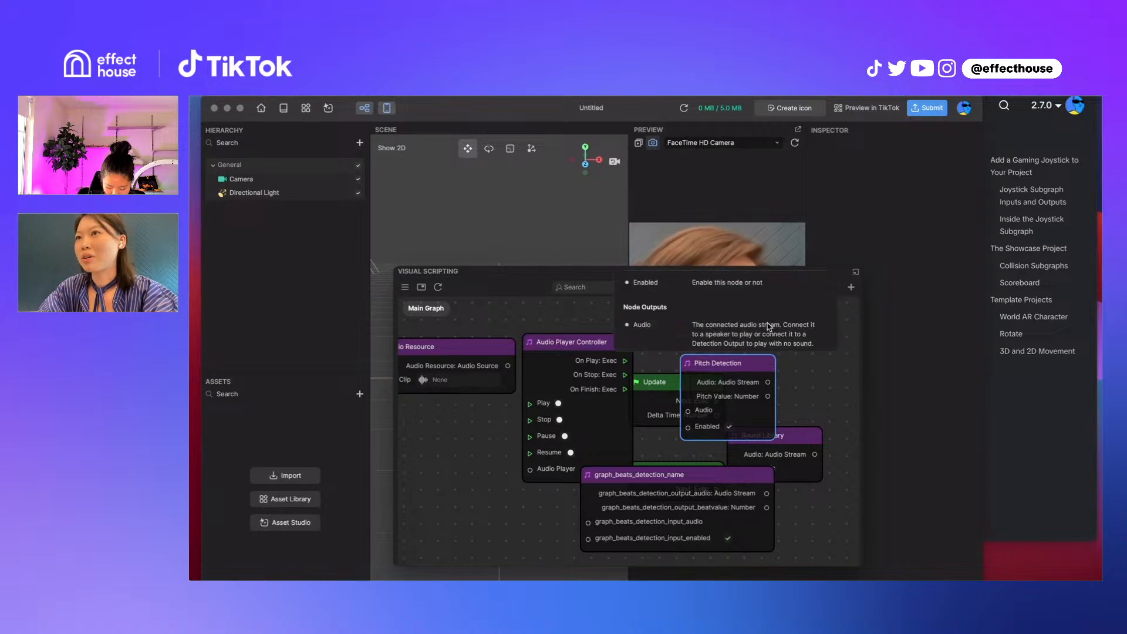
pyautogui.moveTo(728, 363); pyautogui.dragTo(718, 489)
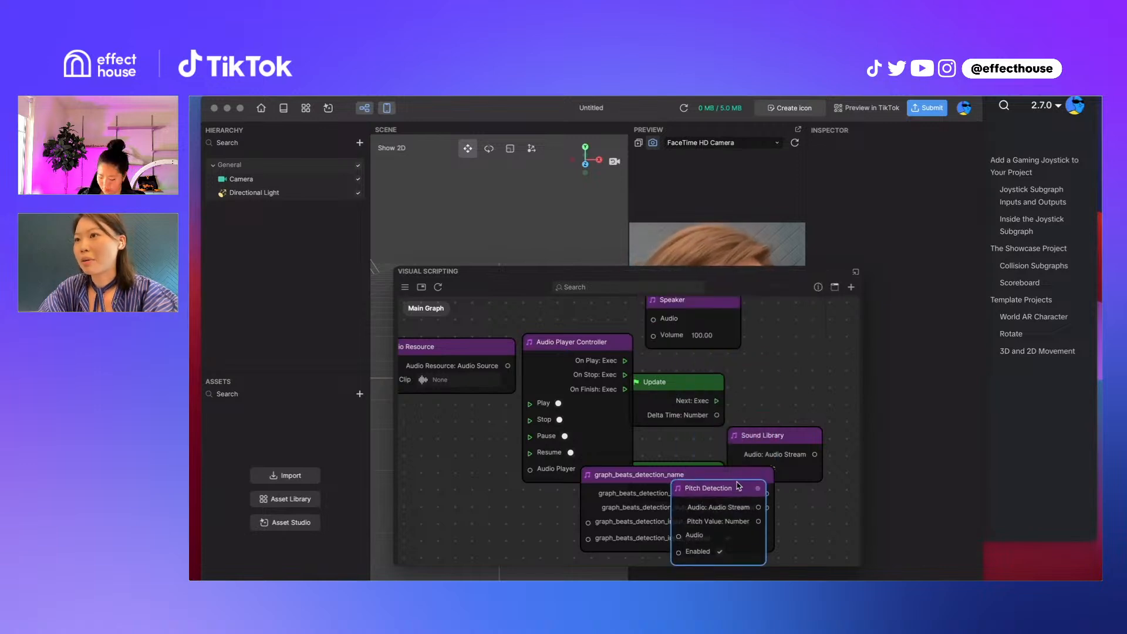
# Select the graph_beats_detection_name node, reselect Pitch Detection, and read the Pitch Detection node description
pyautogui.click(711, 475)
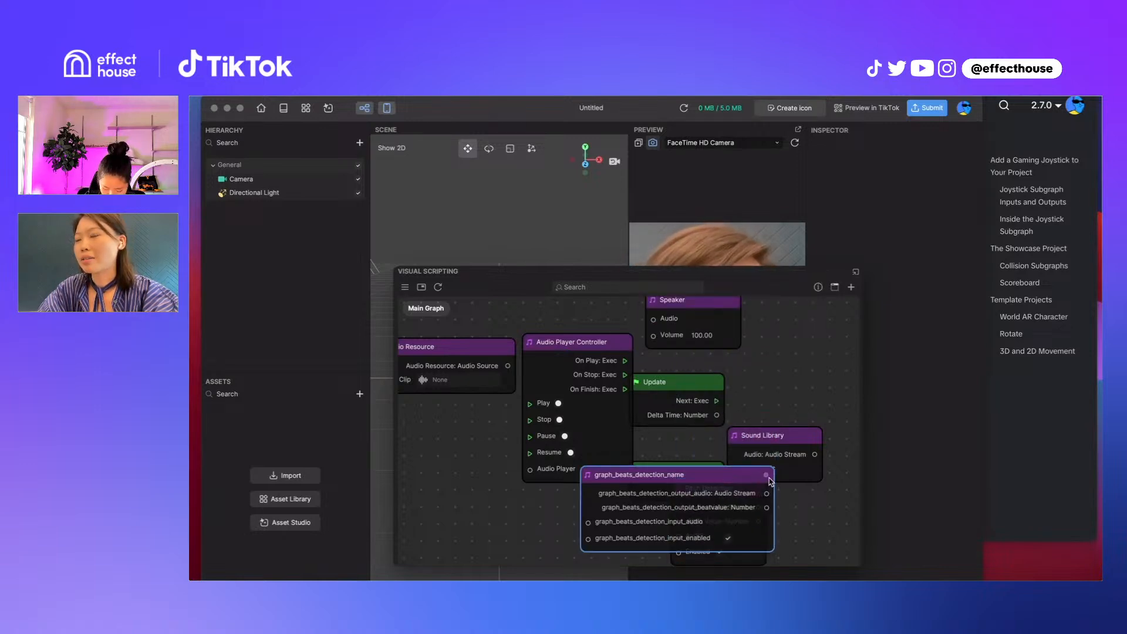
pyautogui.click(722, 492)
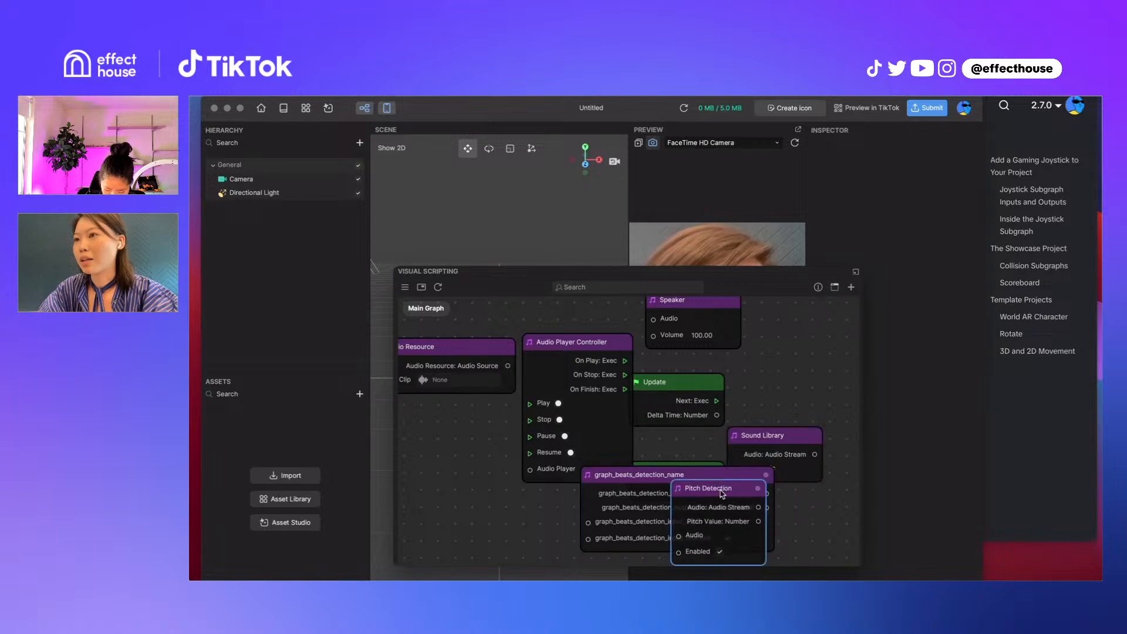
pyautogui.moveTo(758, 490)
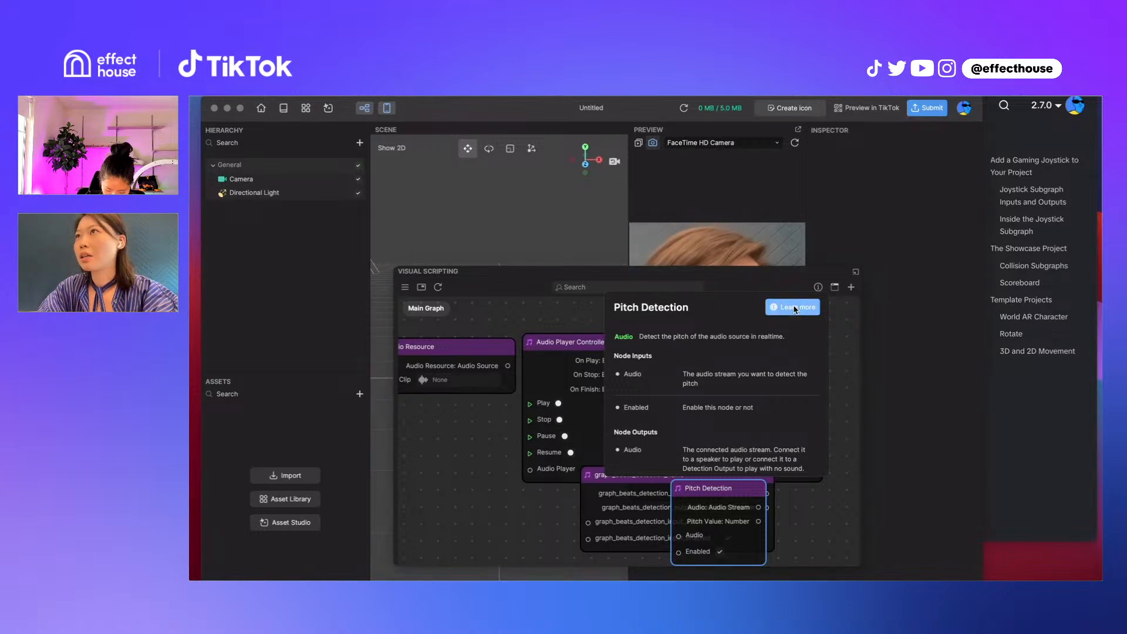
pyautogui.press('super+Tab')
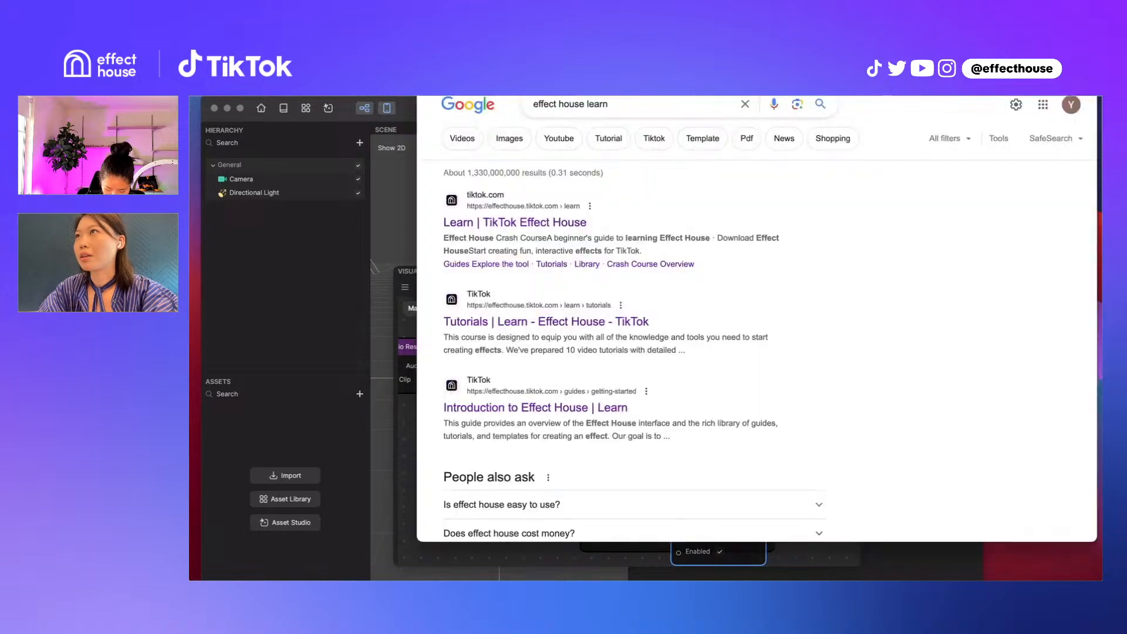
pyautogui.press('super+t')
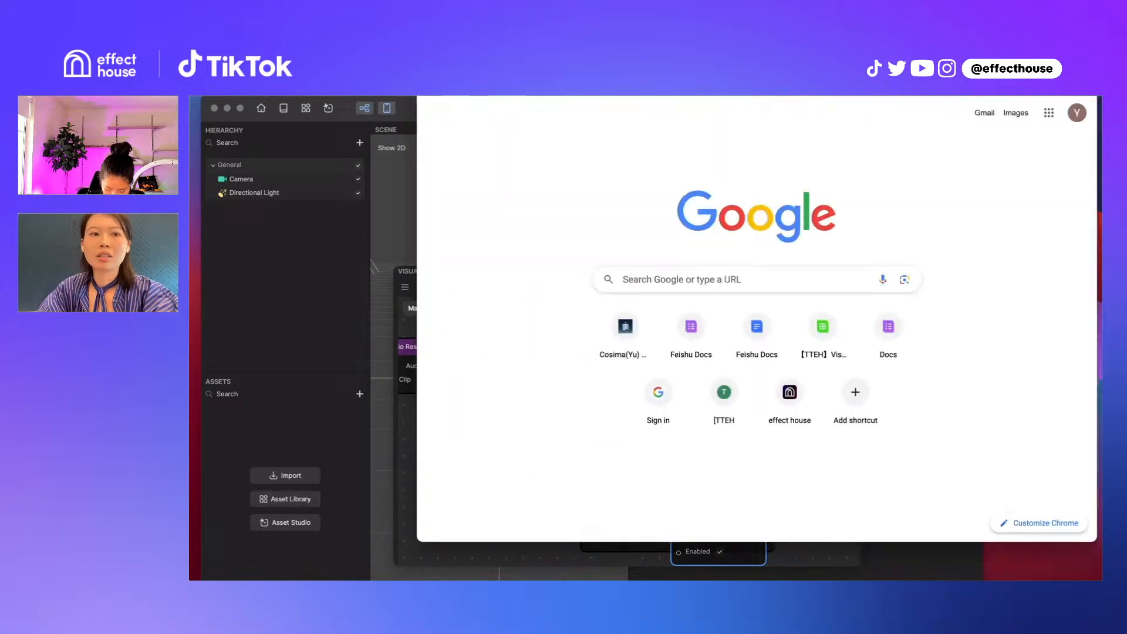
pyautogui.click(401, 112)
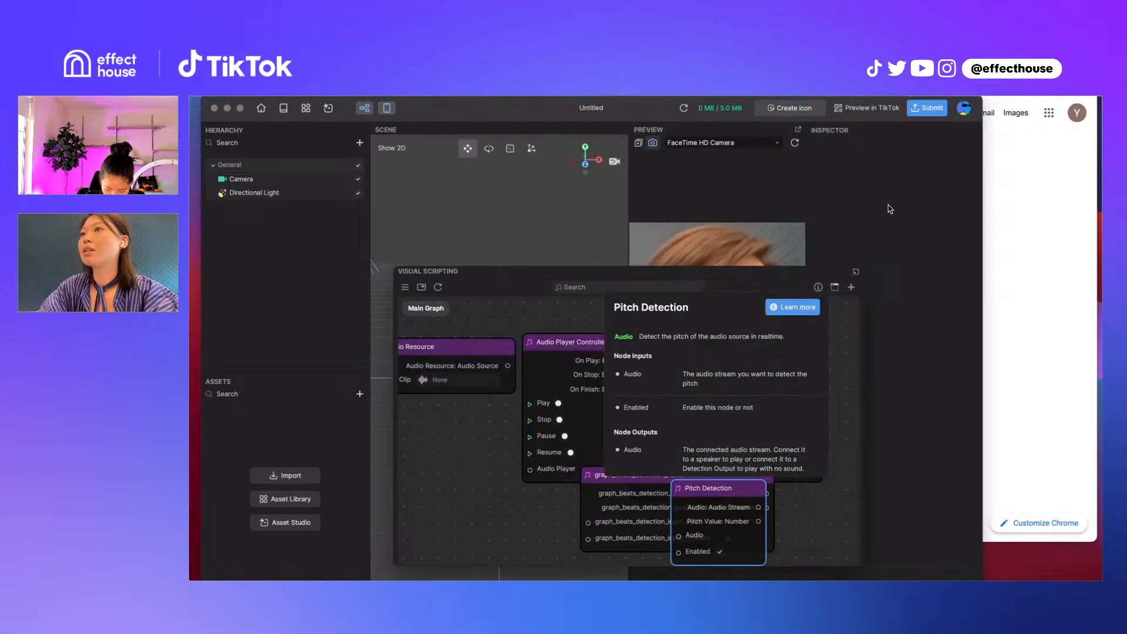
# Open the online documentation in the browser and go to the Pitch Detection page among the Audio nodes
pyautogui.click(798, 309)
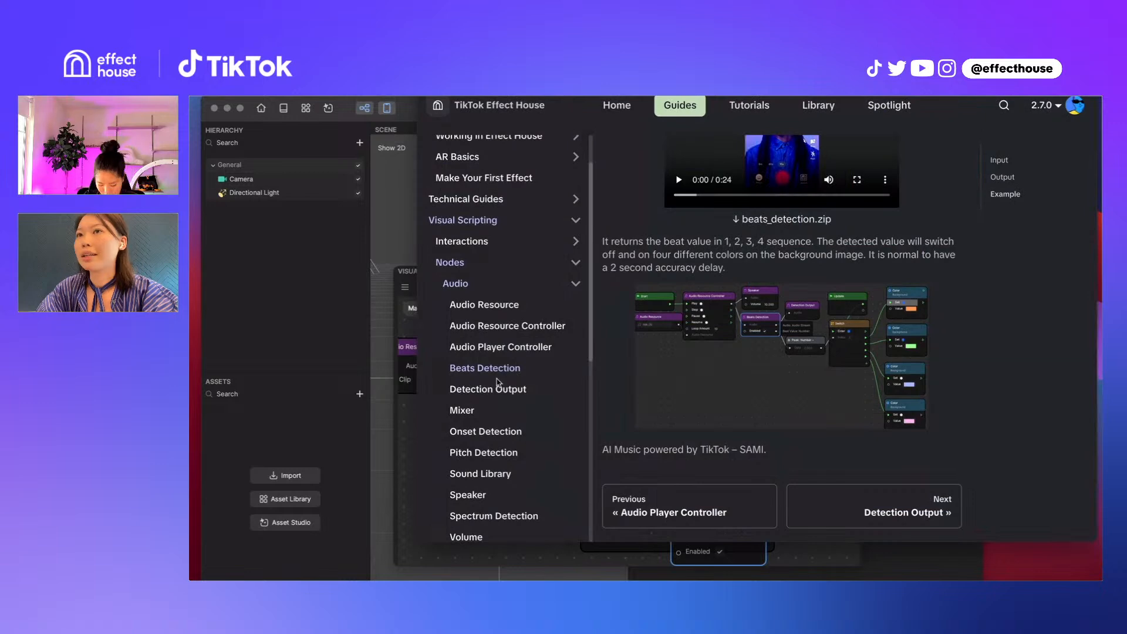
pyautogui.scroll(-1, 542, 368)
pyautogui.click(499, 405)
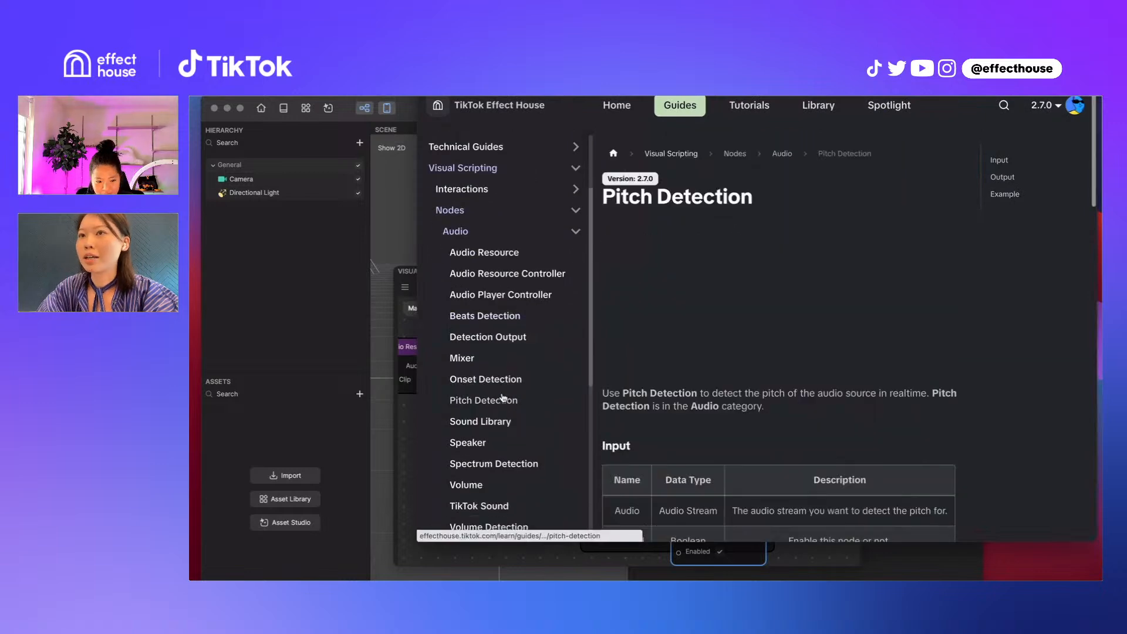
pyautogui.scroll(-10, 694, 371)
pyautogui.press('super+t')
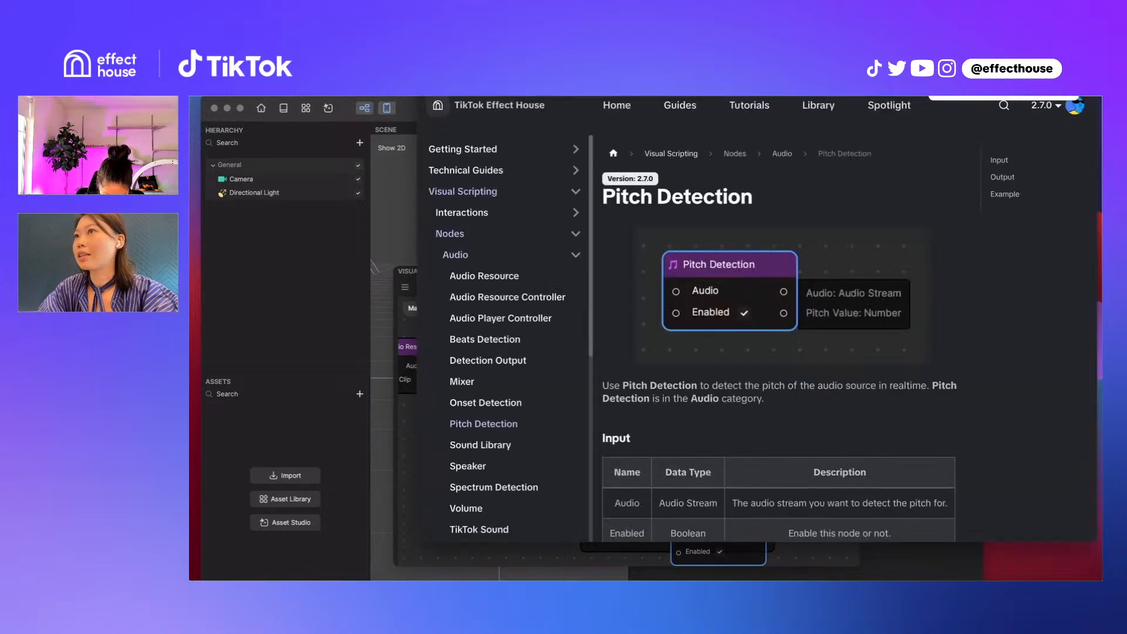
# Look through the Pitch Detection page's Example section, play its demo video, and view the sample graph
pyautogui.scroll(-15, 722, 339)
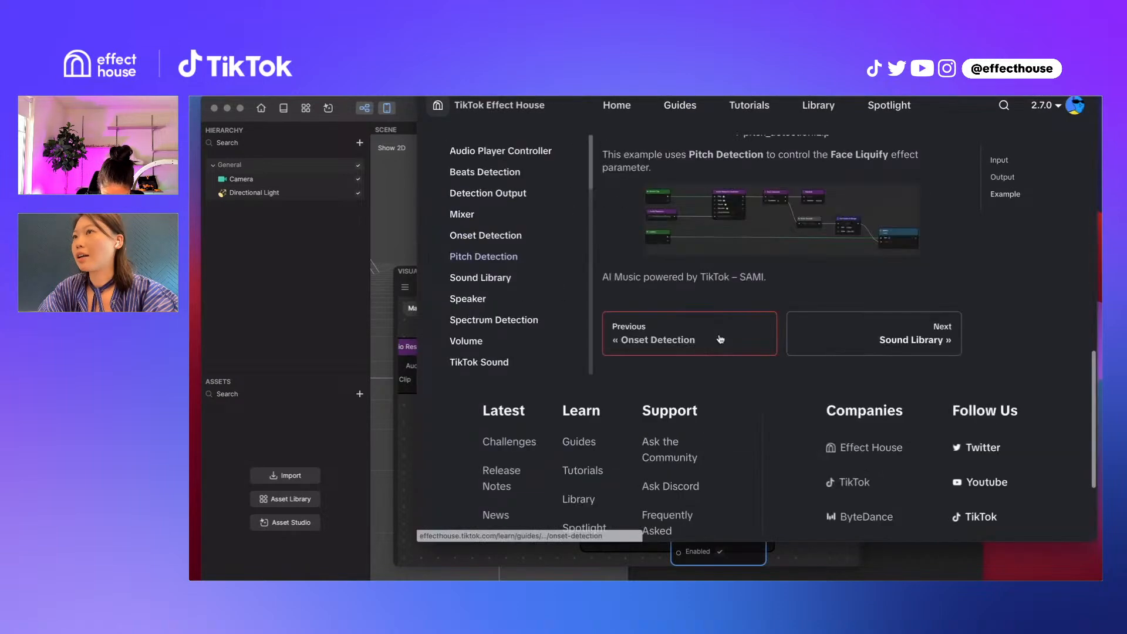
pyautogui.scroll(5, 721, 338)
pyautogui.scroll(-1, 763, 440)
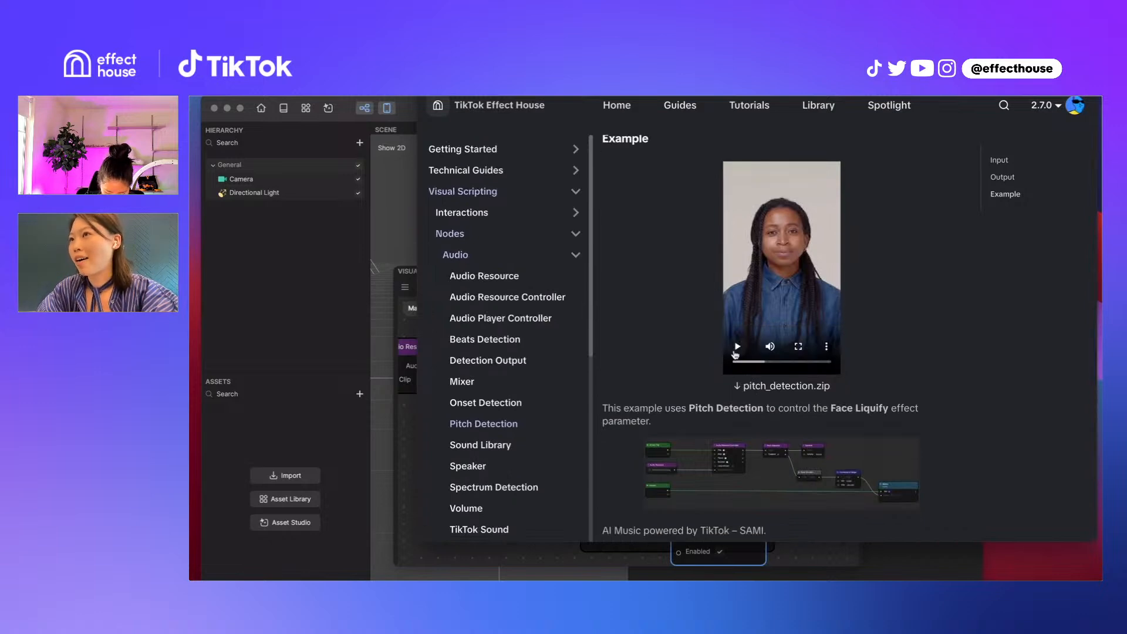
pyautogui.click(739, 348)
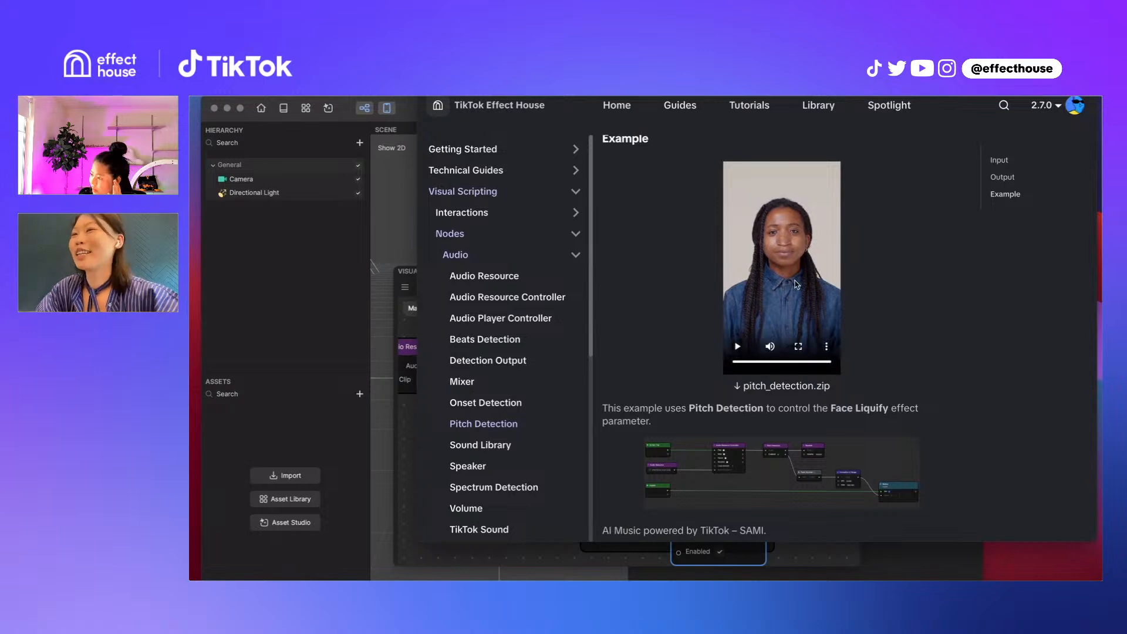
pyautogui.scroll(-2, 775, 376)
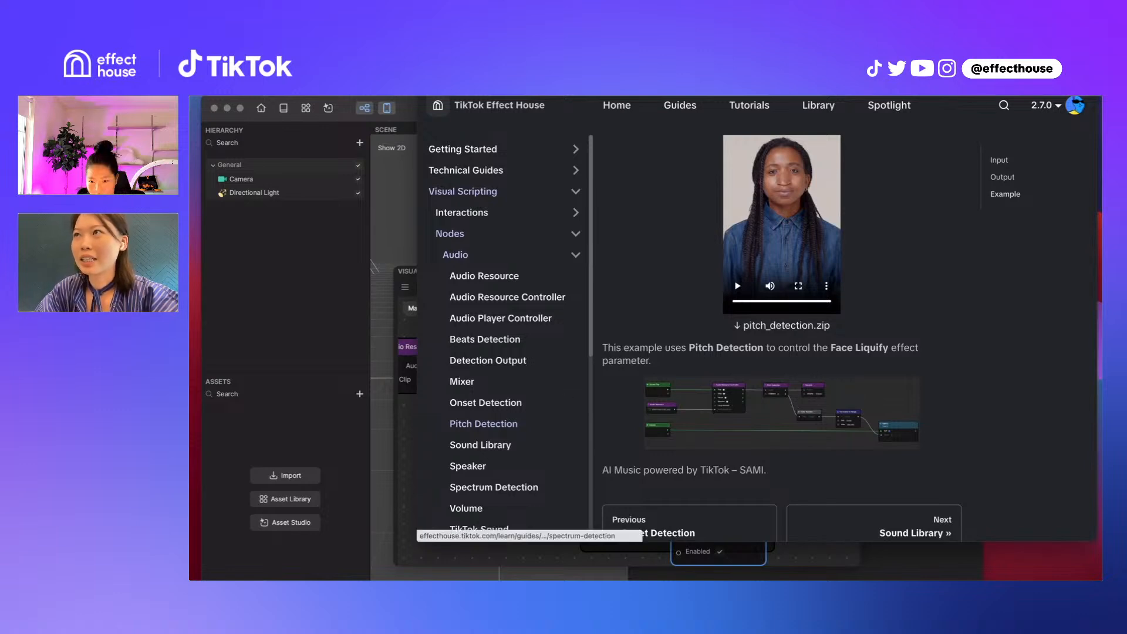
# Switch back to Effect House, add a Face Liquify object from Face Effects, and reposition the Visual Scripting window higher up
pyautogui.click(318, 302)
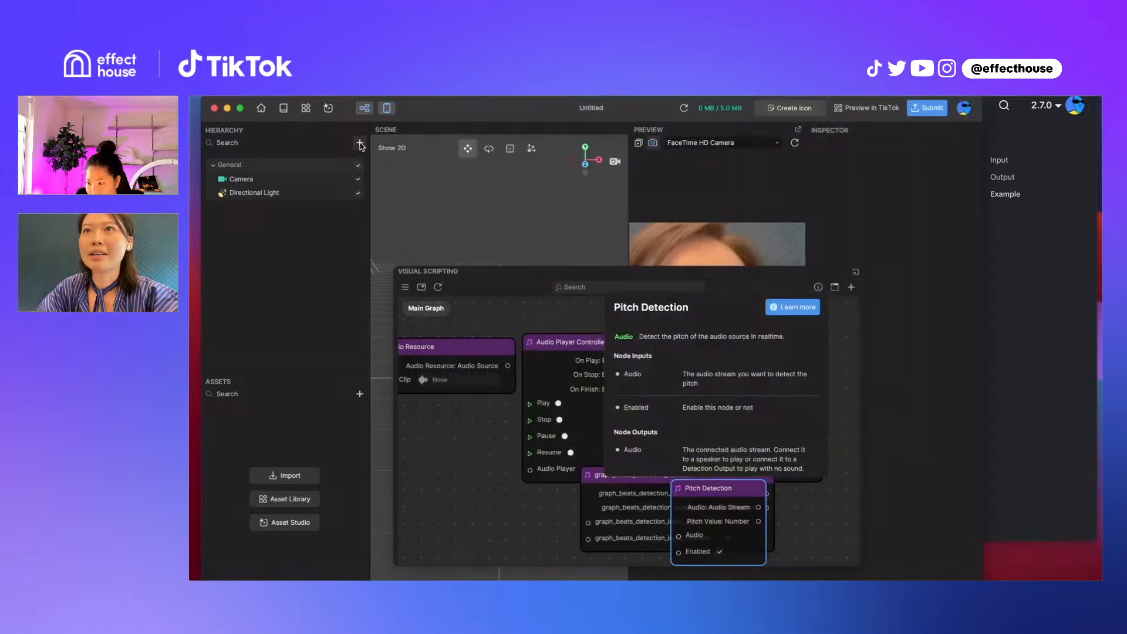
pyautogui.click(360, 143)
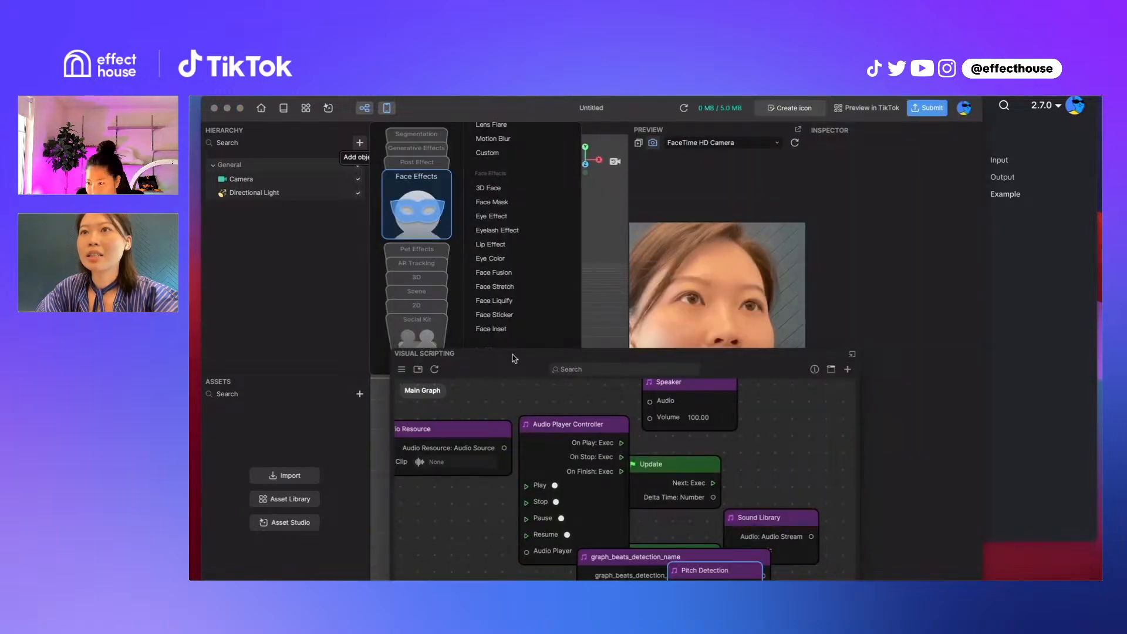
pyautogui.moveTo(513, 354); pyautogui.dragTo(513, 353)
pyautogui.scroll(-1, 514, 287)
pyautogui.click(506, 299)
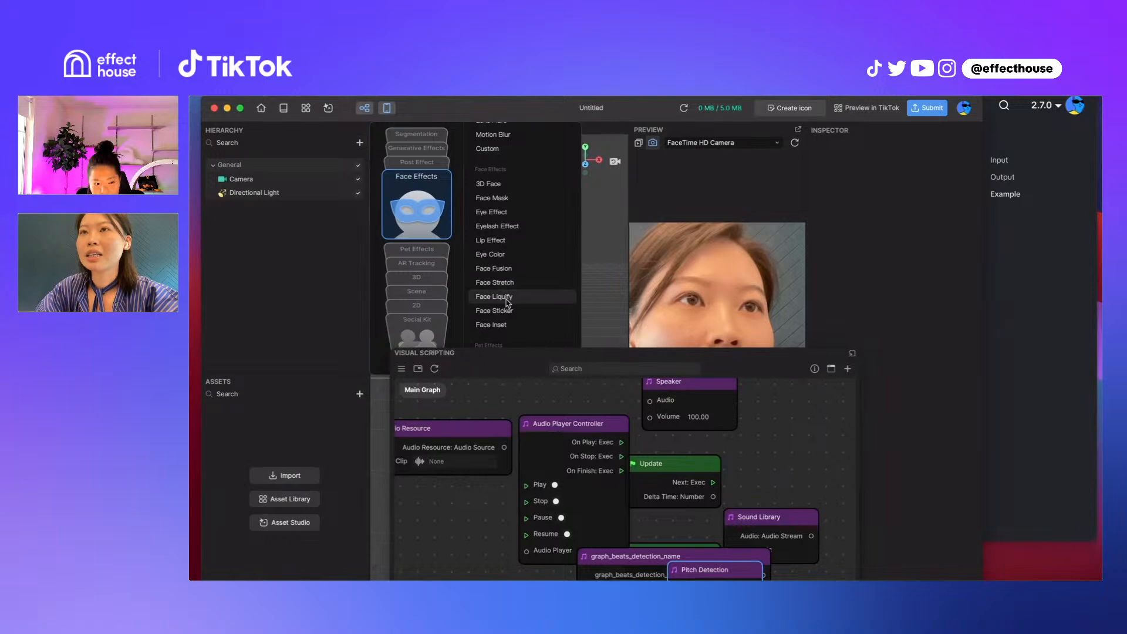
pyautogui.click(521, 301)
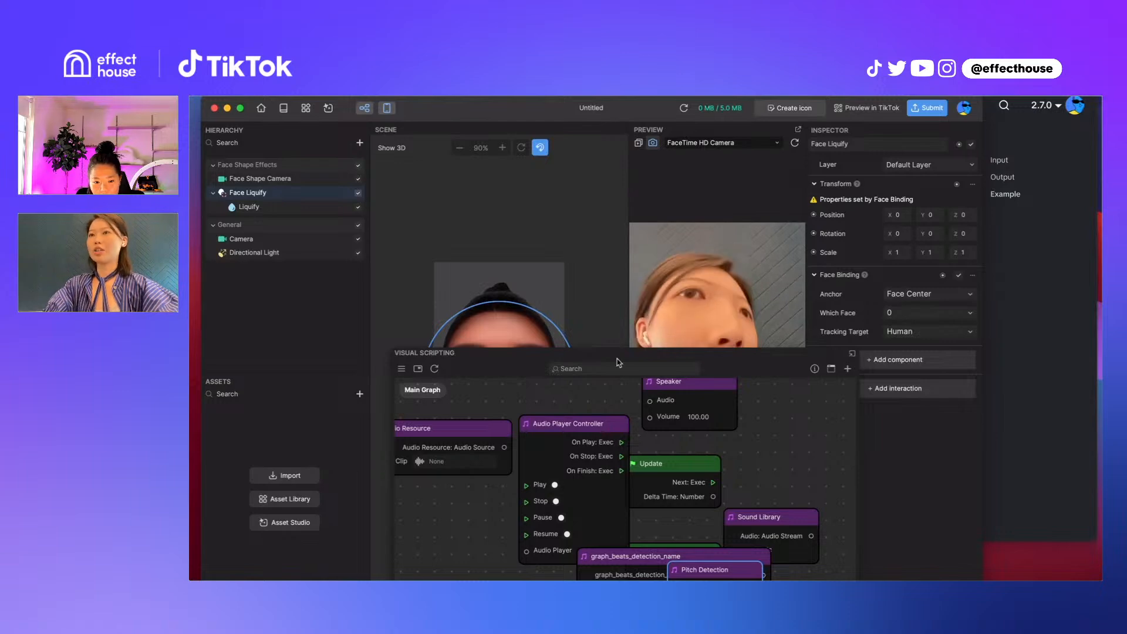
pyautogui.moveTo(618, 362); pyautogui.dragTo(689, 143)
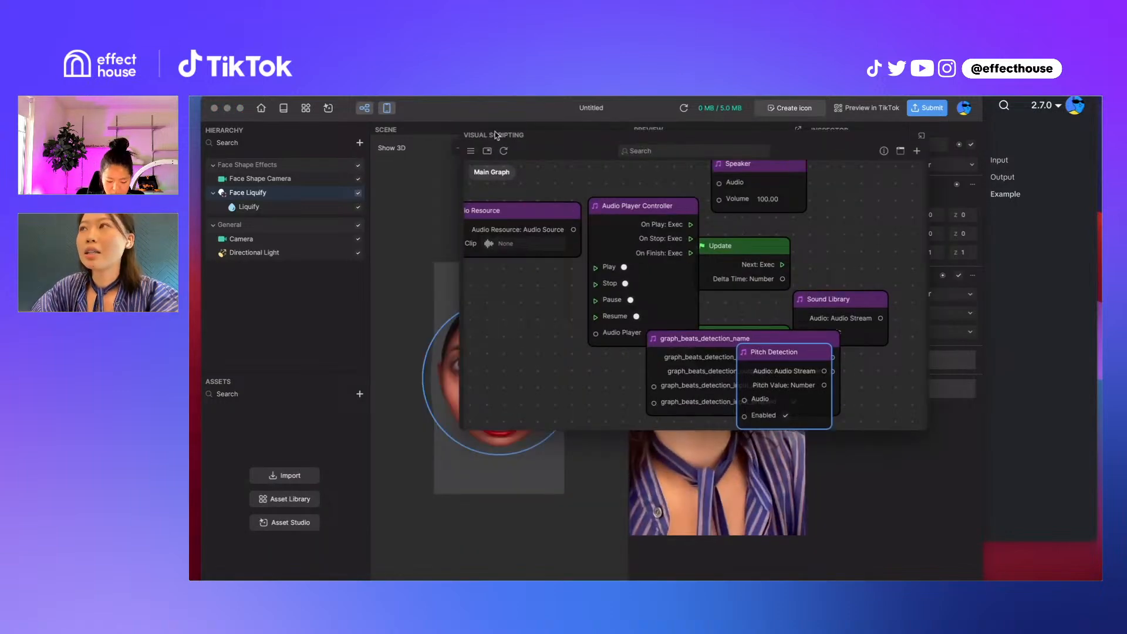
# Switch to the browser, download the pitch_detection.zip example from the documentation page, and reveal the file in Finder
pyautogui.press('super+Tab')
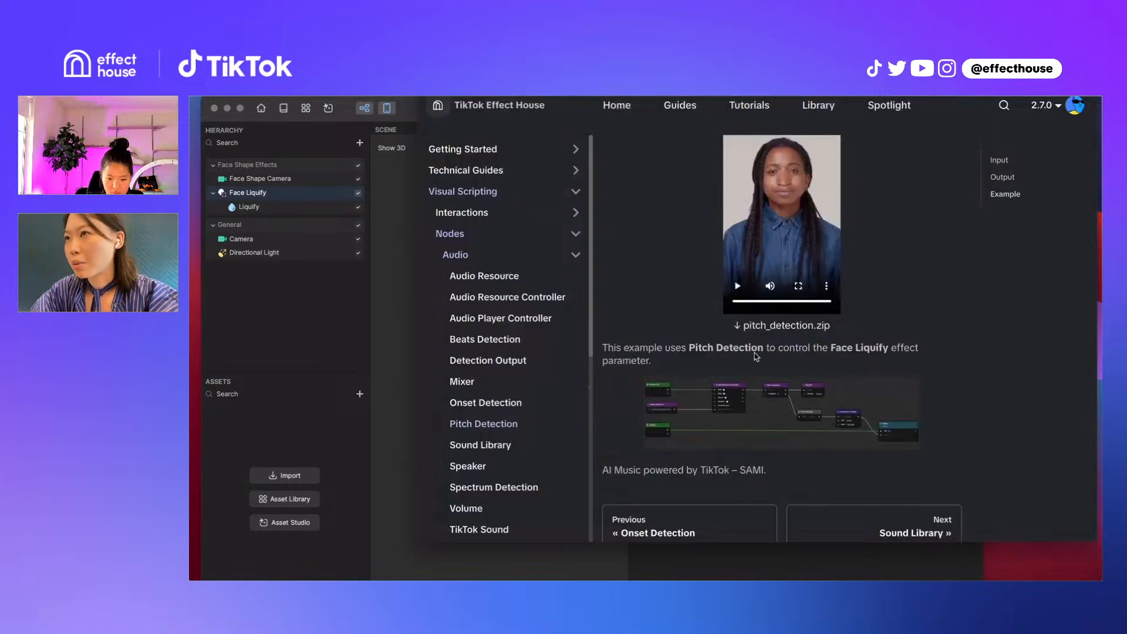
pyautogui.click(764, 326)
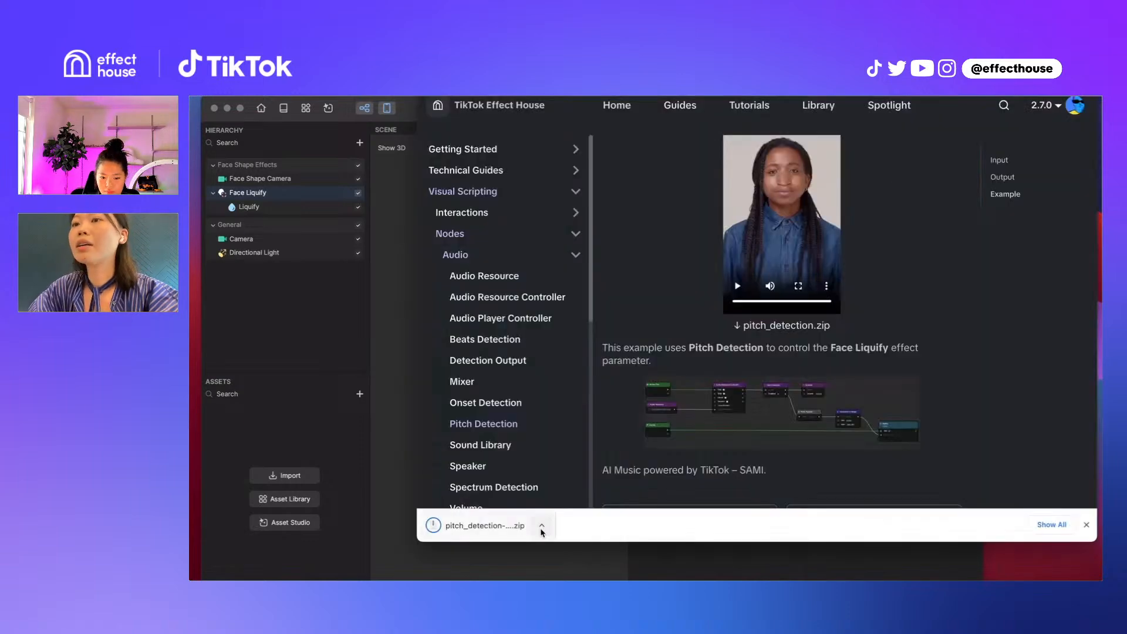
pyautogui.click(541, 527)
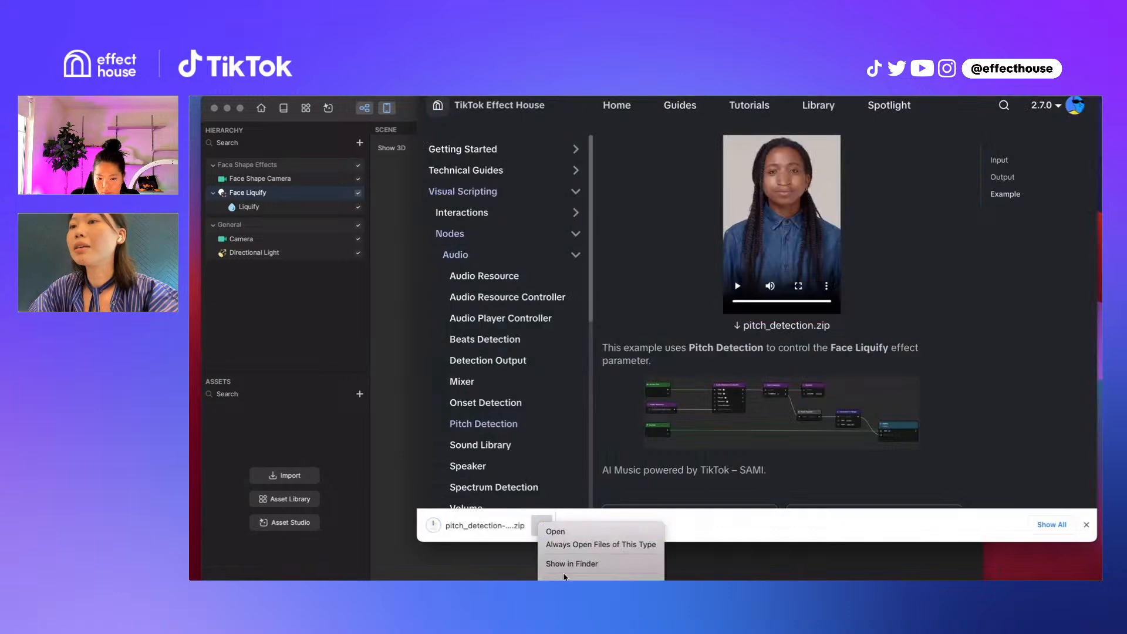
pyautogui.click(565, 564)
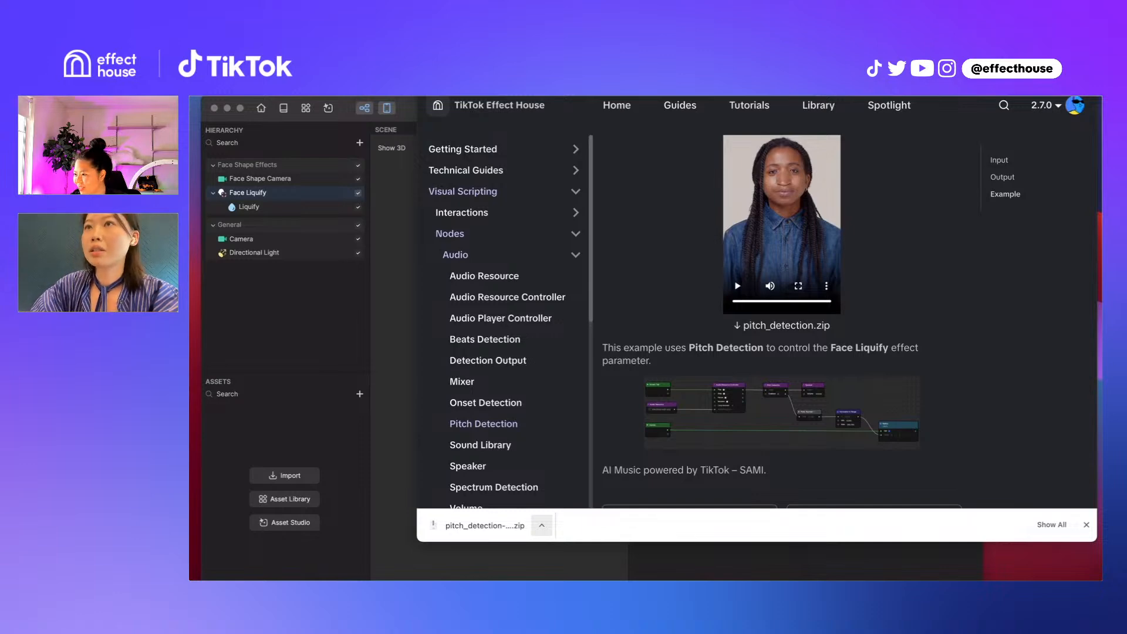
# Import the effecthouse audio sample 5 file into the project's assets and return to Effect House
pyautogui.moveTo(267, 101); pyautogui.dragTo(261, 420)
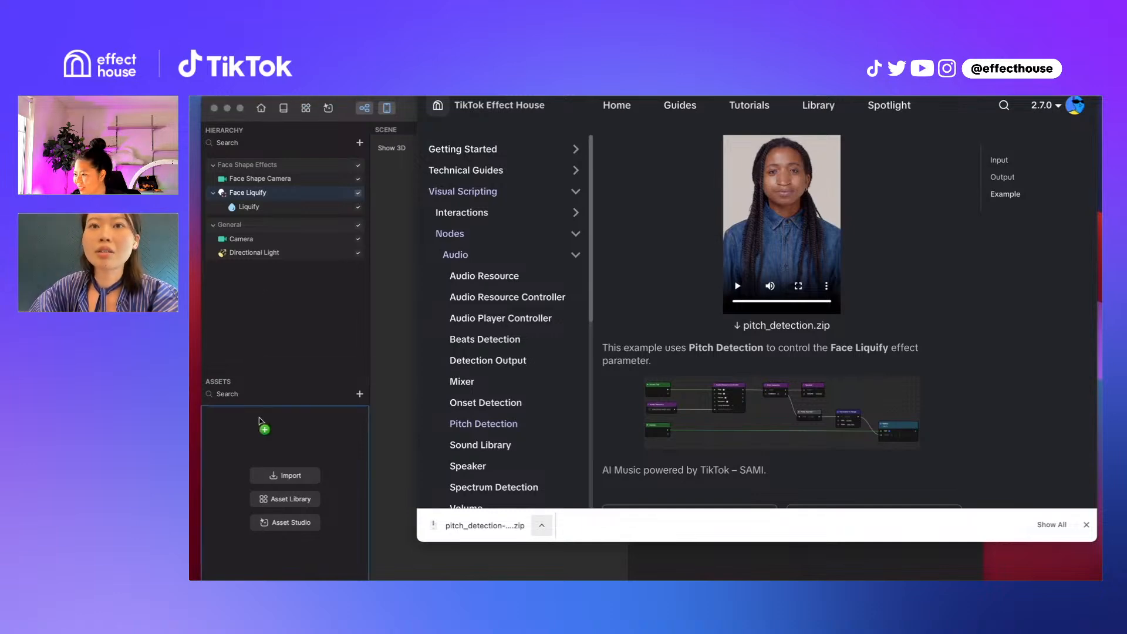
pyautogui.click(311, 340)
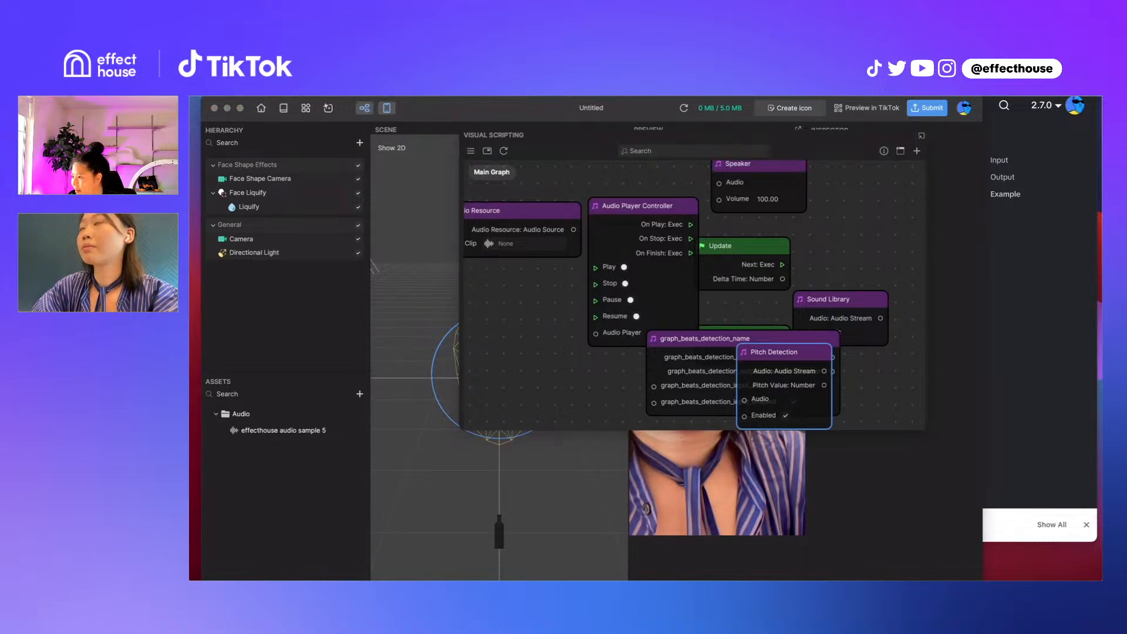
# Move the Start node out from behind the graph_beats_detection_name node so it sits directly below Update
pyautogui.scroll(3, 673, 285)
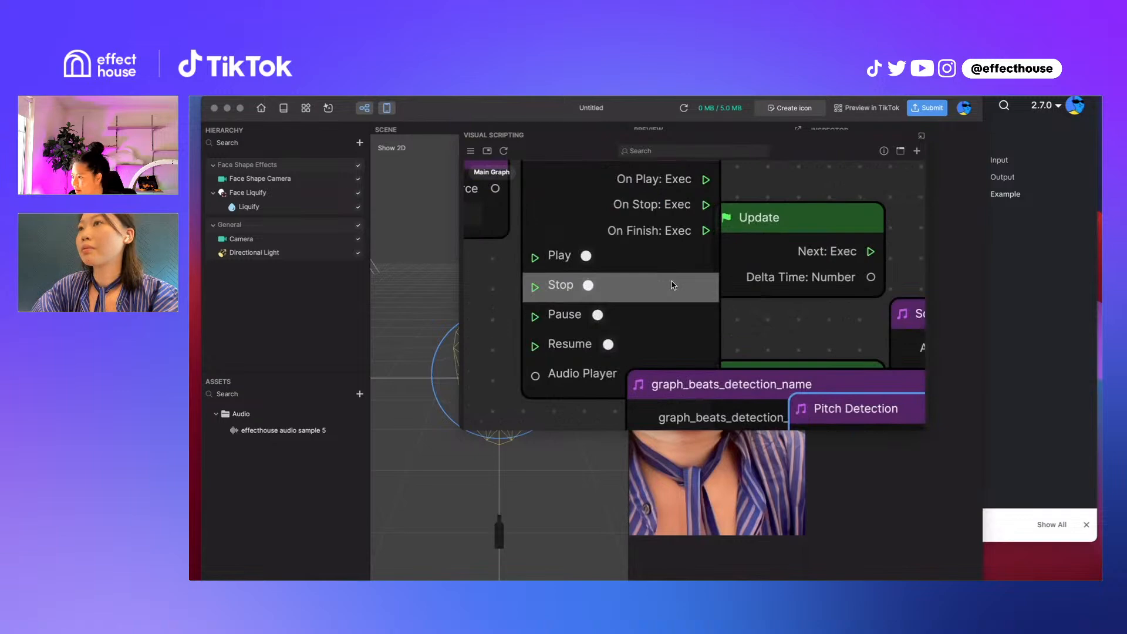
pyautogui.scroll(-2, 673, 286)
pyautogui.moveTo(765, 364); pyautogui.dragTo(785, 314)
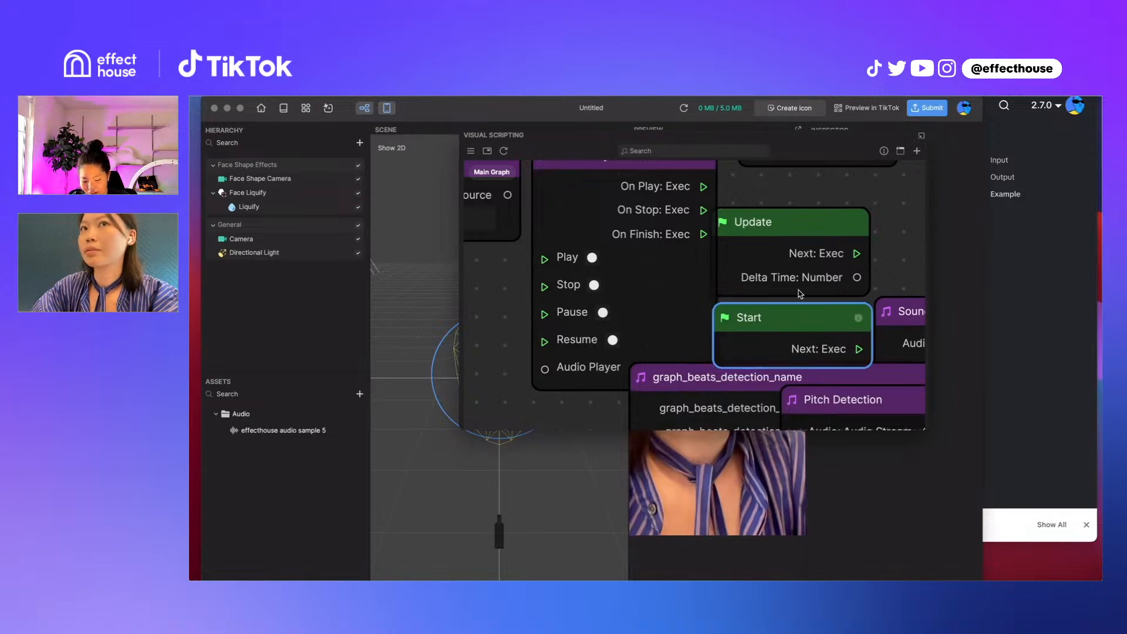
pyautogui.scroll(-10, 799, 293)
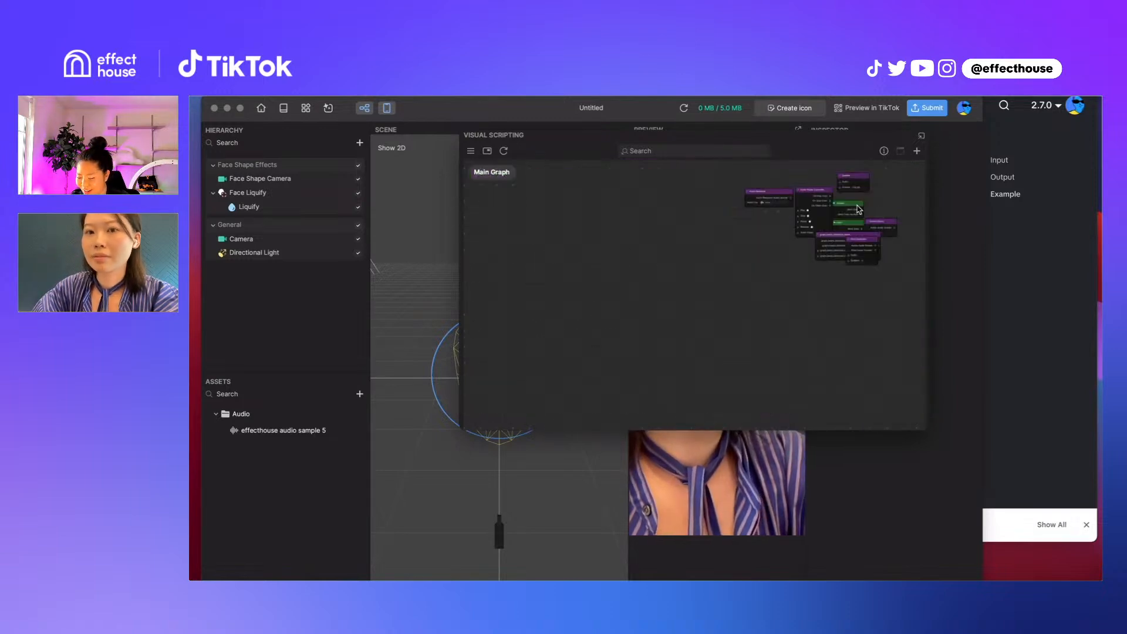
pyautogui.click(538, 518)
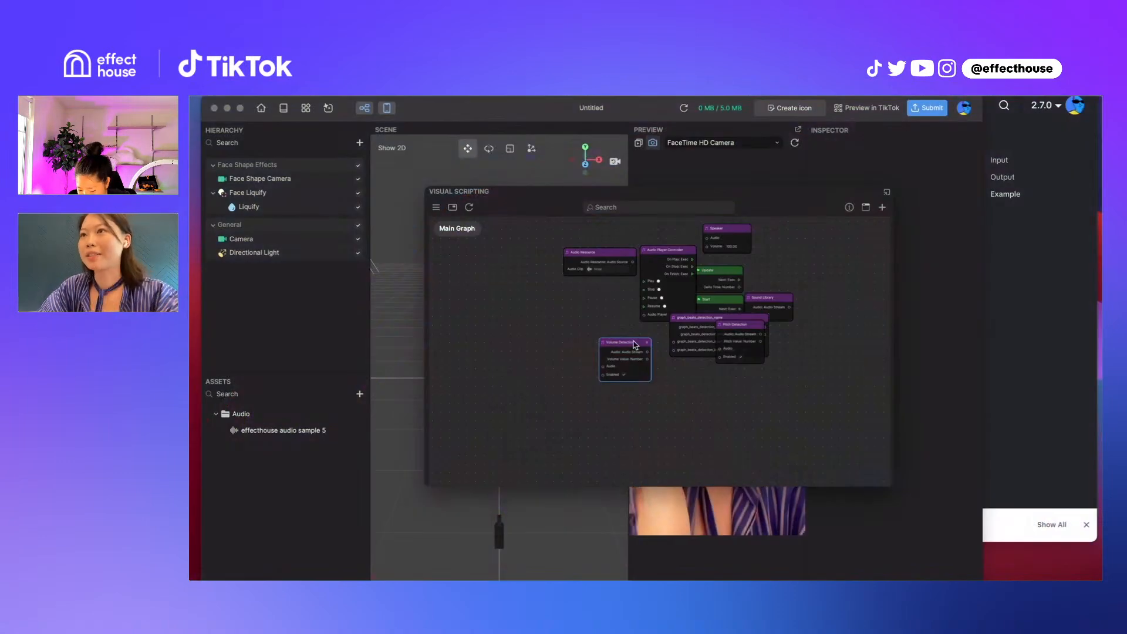
# Move the Volume Detection node further left in the graph, clear of the other audio nodes
pyautogui.moveTo(635, 345); pyautogui.dragTo(632, 331)
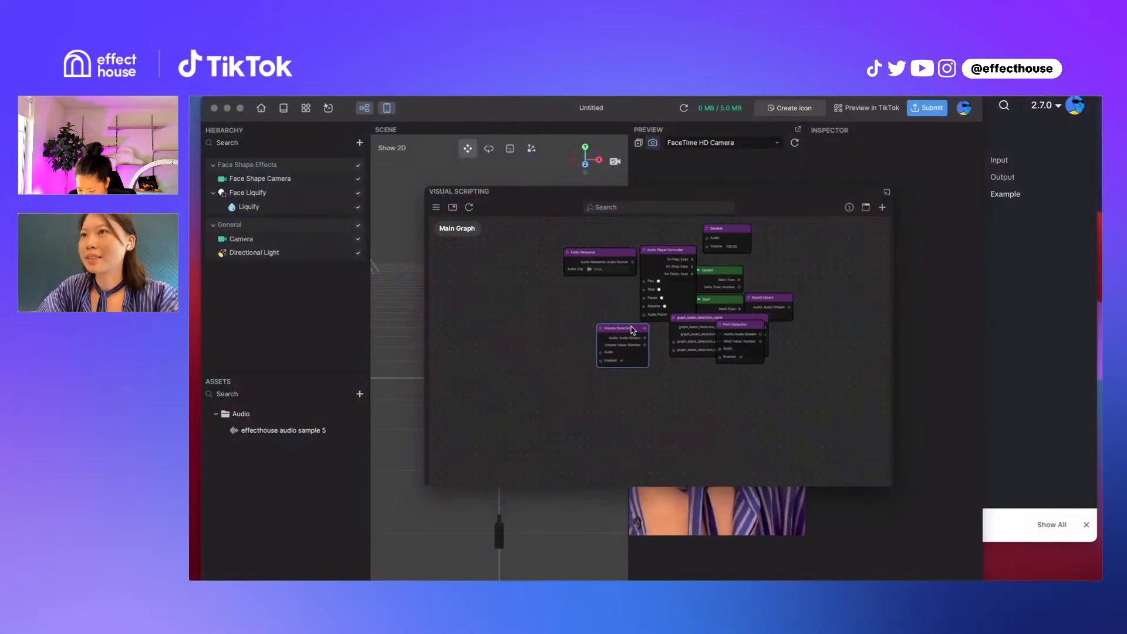
pyautogui.click(757, 329)
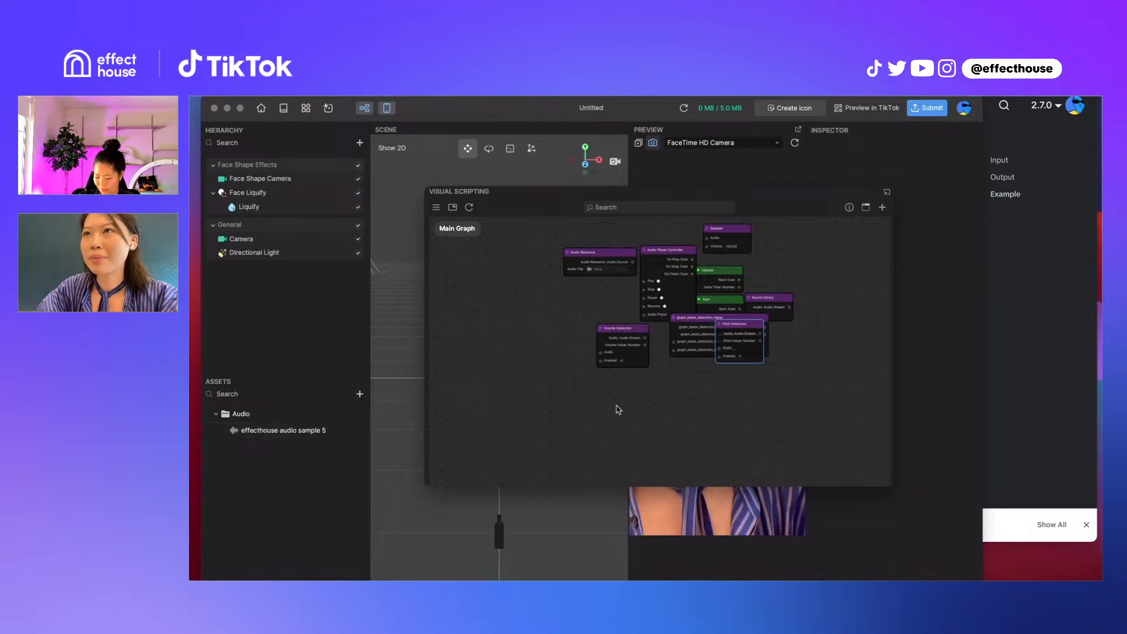
pyautogui.moveTo(634, 328); pyautogui.dragTo(589, 335)
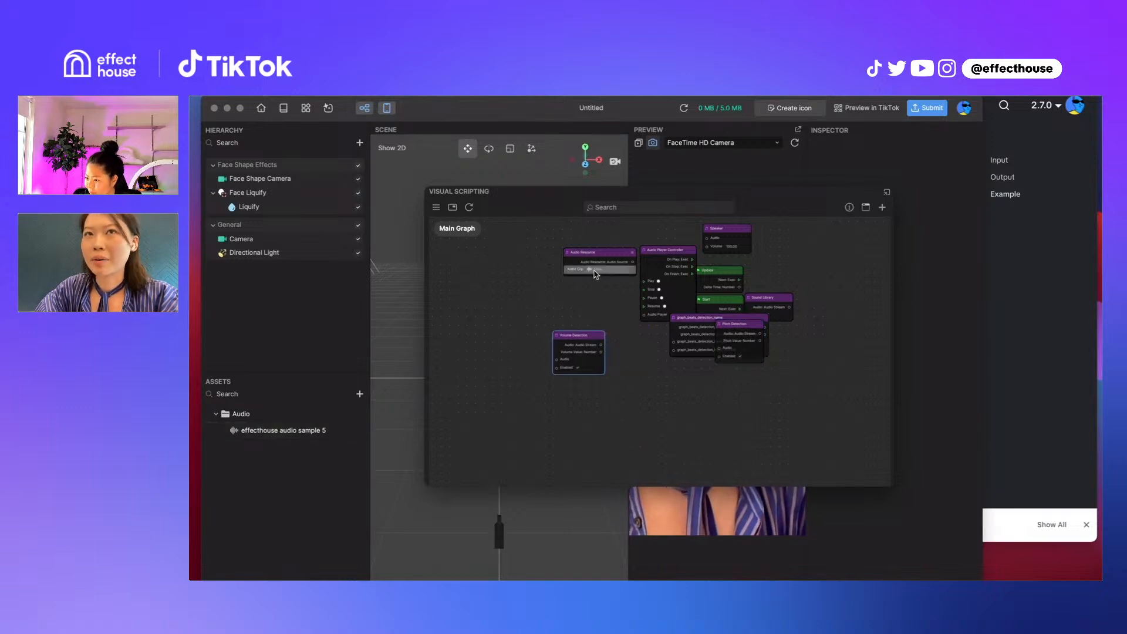
# Add the effecthouse audio sample 5 asset to the graph as an Audio Resource node below Volume Detection
pyautogui.click(249, 207)
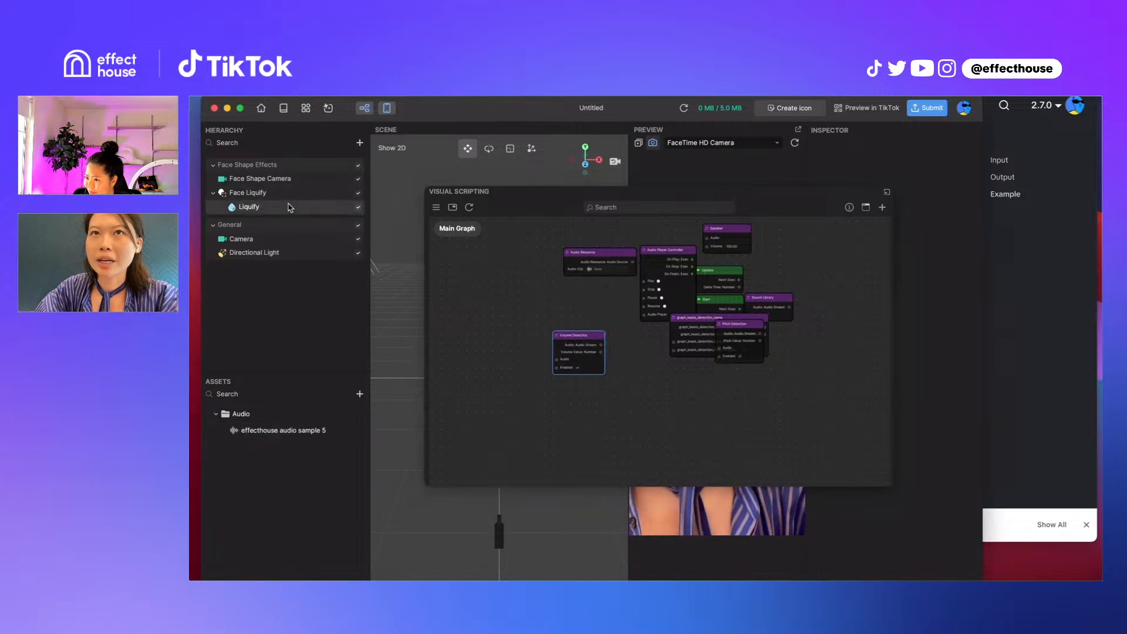
pyautogui.click(285, 436)
pyautogui.moveTo(285, 435); pyautogui.dragTo(544, 418)
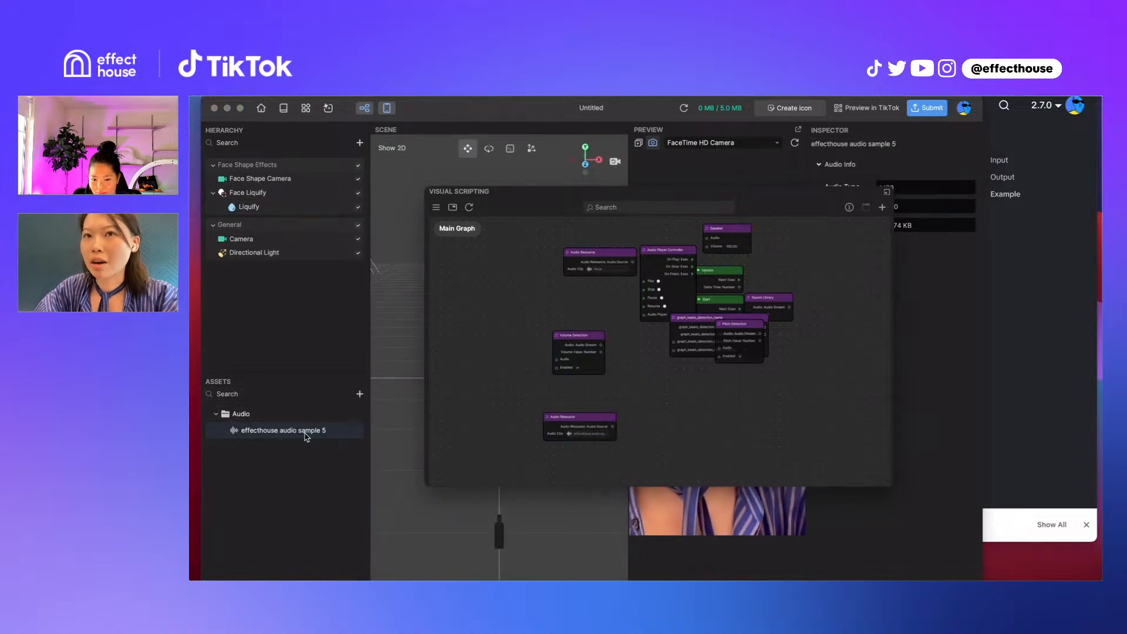
pyautogui.moveTo(581, 424); pyautogui.dragTo(570, 420)
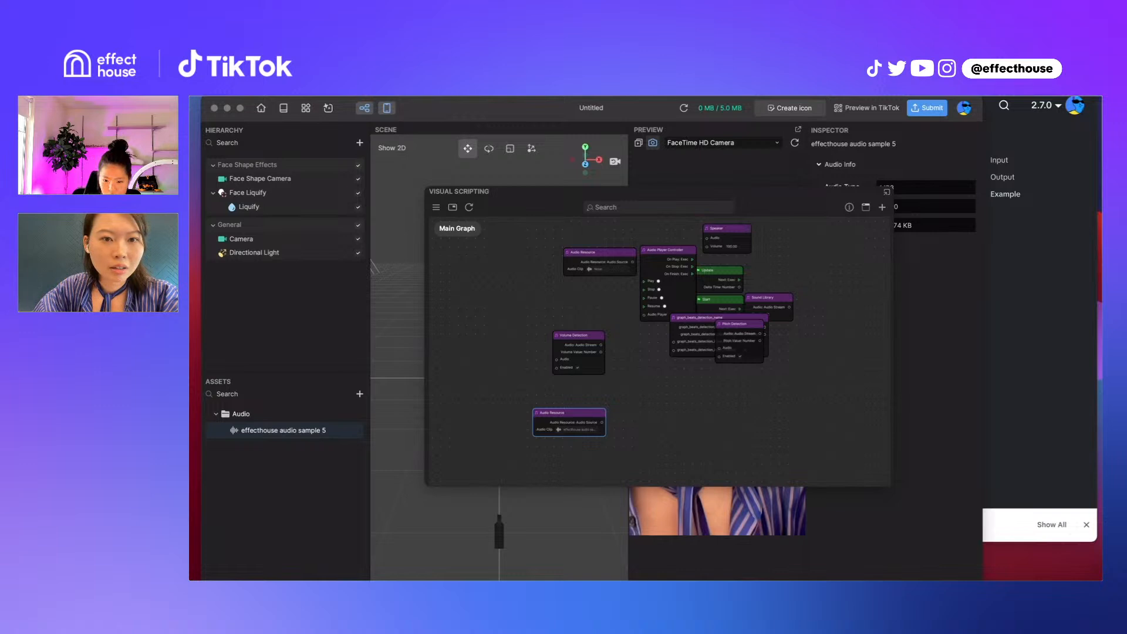
# Open the downloaded pitch detection project, discarding the current project's changes and accepting the upgrade to version 2.7.0
pyautogui.press('super+o')
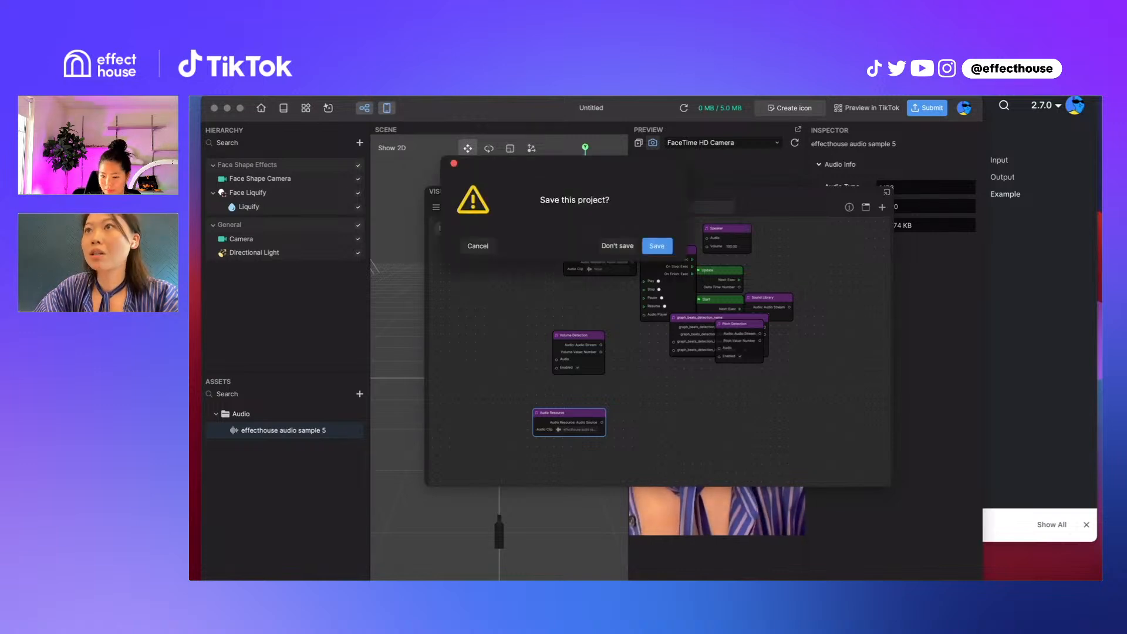
pyautogui.click(616, 246)
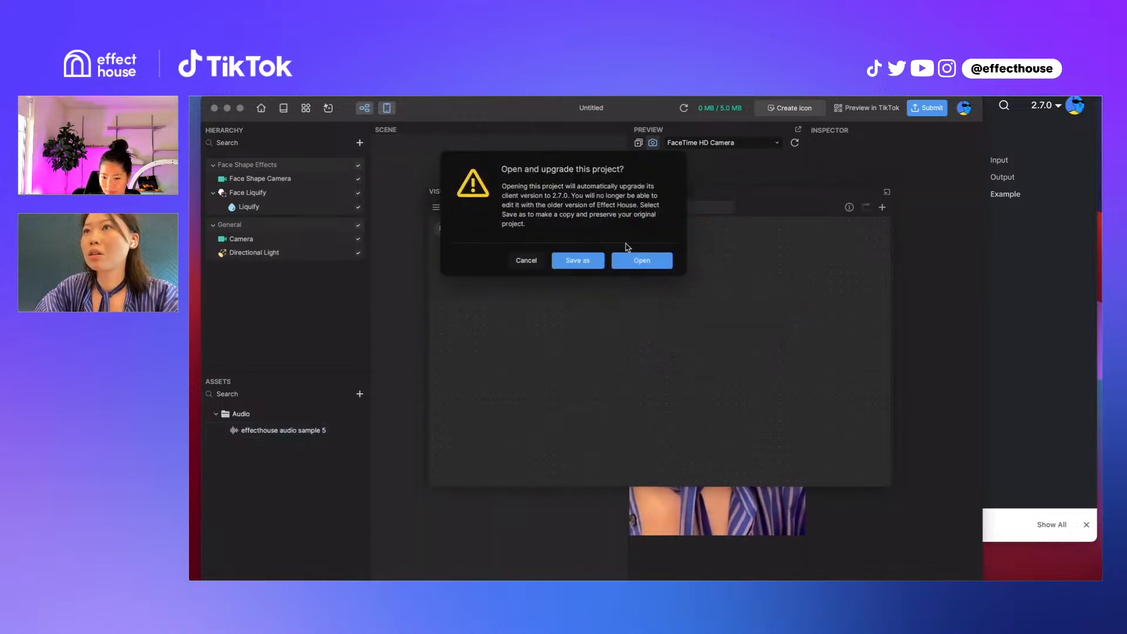
pyautogui.click(650, 261)
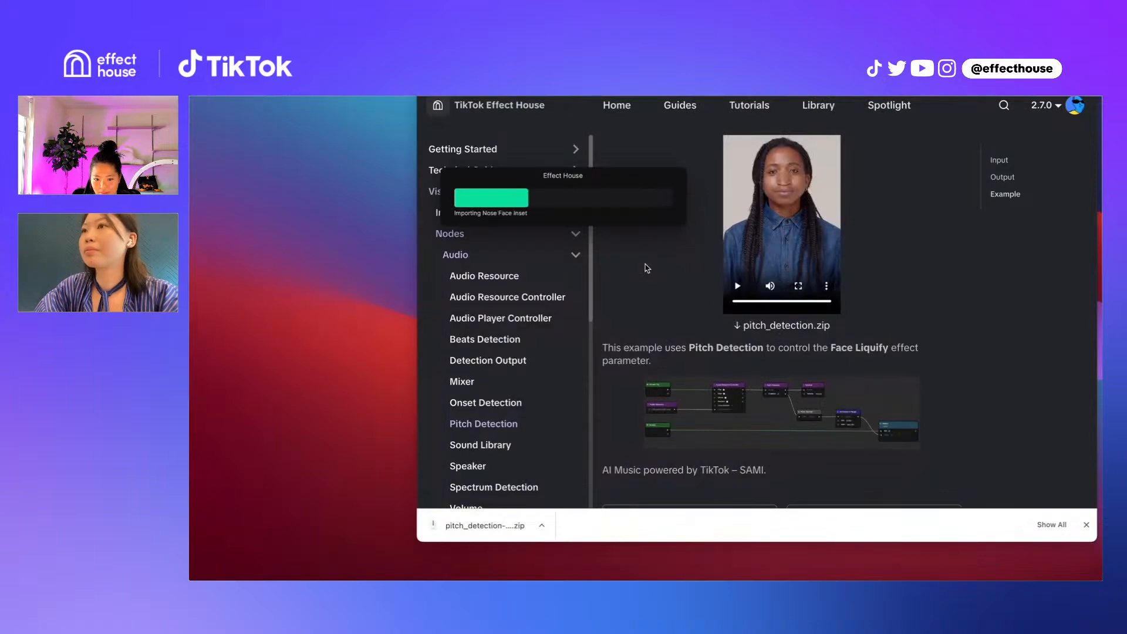
pyautogui.keyDown('ctrl'); pyautogui.scroll(5, 647, 268); pyautogui.keyUp('ctrl')
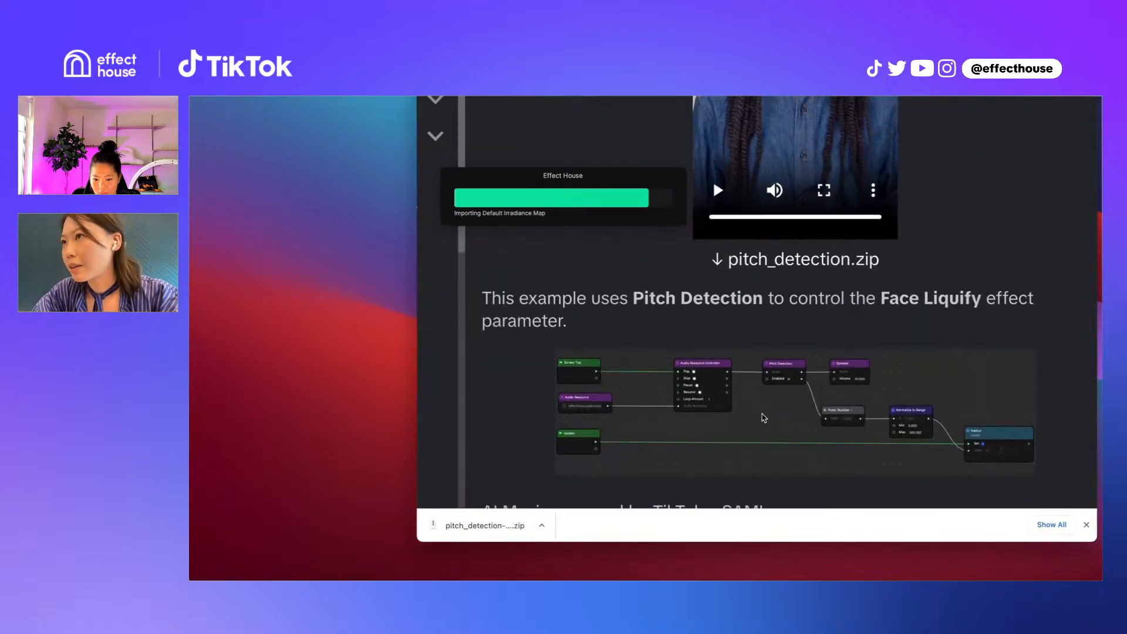
pyautogui.keyDown('ctrl'); pyautogui.scroll(2, 764, 417); pyautogui.keyUp('ctrl')
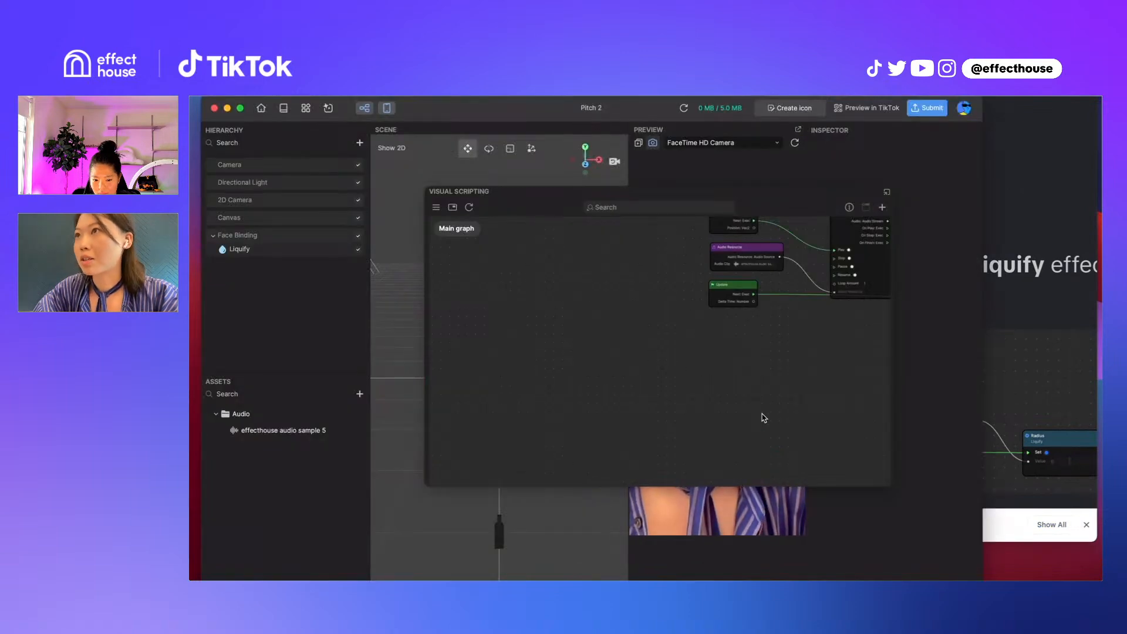
# Review the whole main graph of the pitch detection example and select the Liquify object in the hierarchy
pyautogui.scroll(-5, 771, 312)
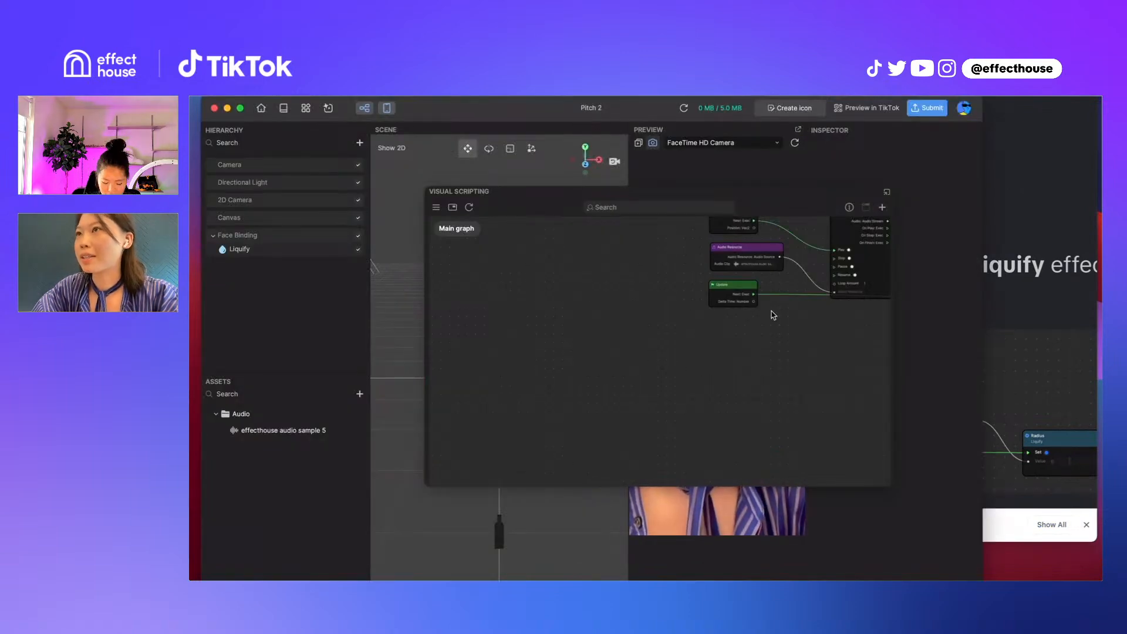
pyautogui.moveTo(771, 313); pyautogui.dragTo(484, 458)
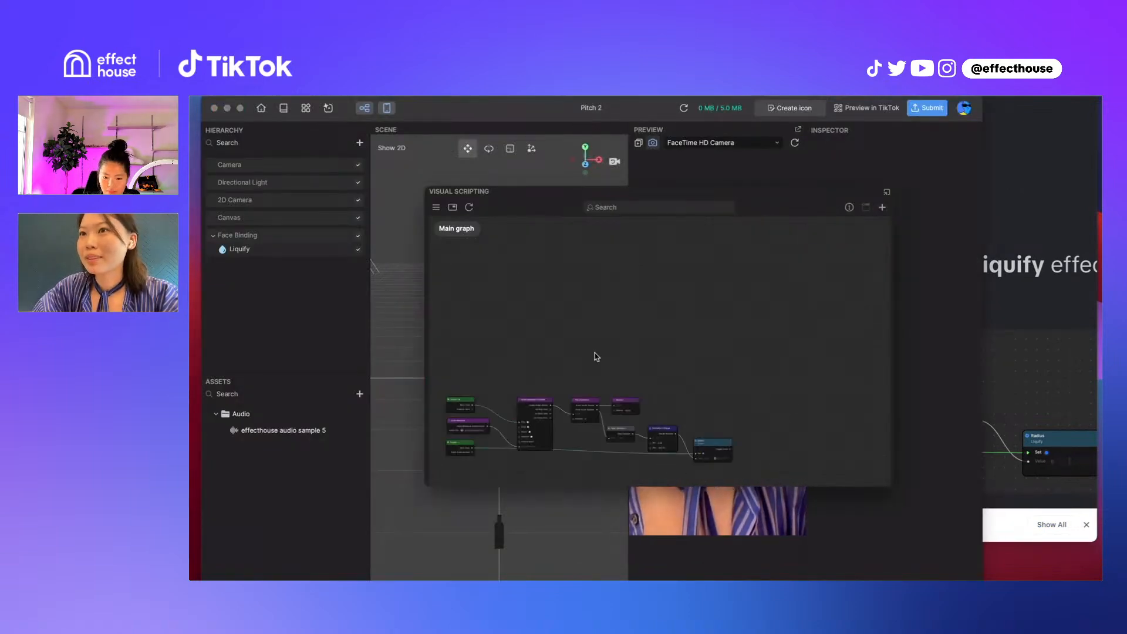
pyautogui.moveTo(596, 354); pyautogui.dragTo(707, 244)
pyautogui.scroll(3, 705, 245)
pyautogui.click(262, 250)
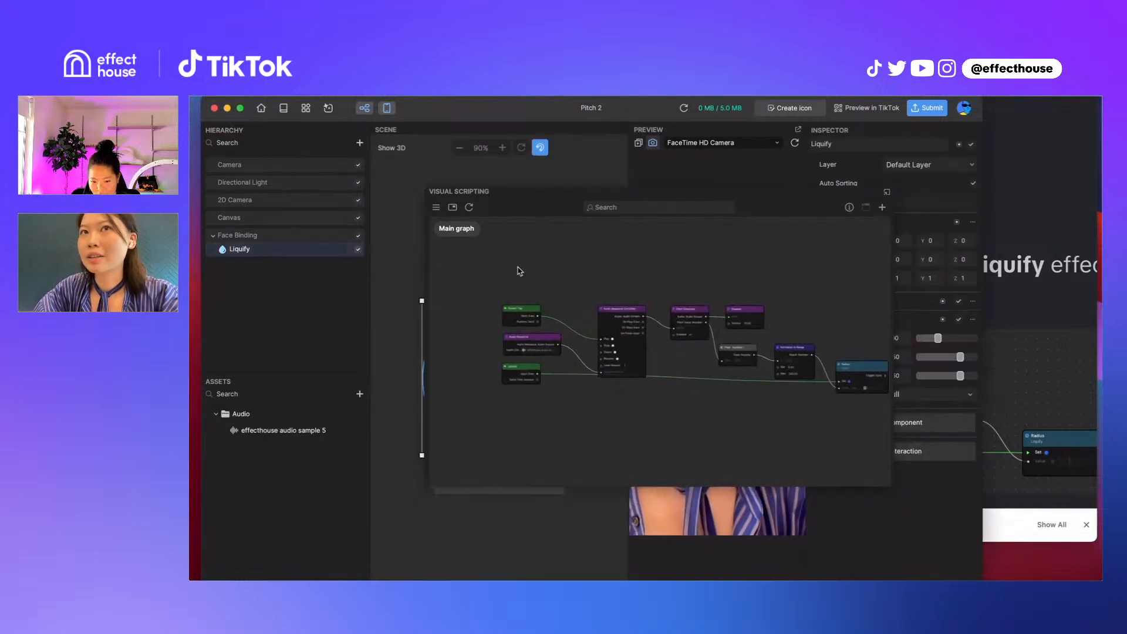
# Reposition the Audio Resource node slightly left of its original place between the Screen Tap and Update nodes
pyautogui.scroll(2, 565, 294)
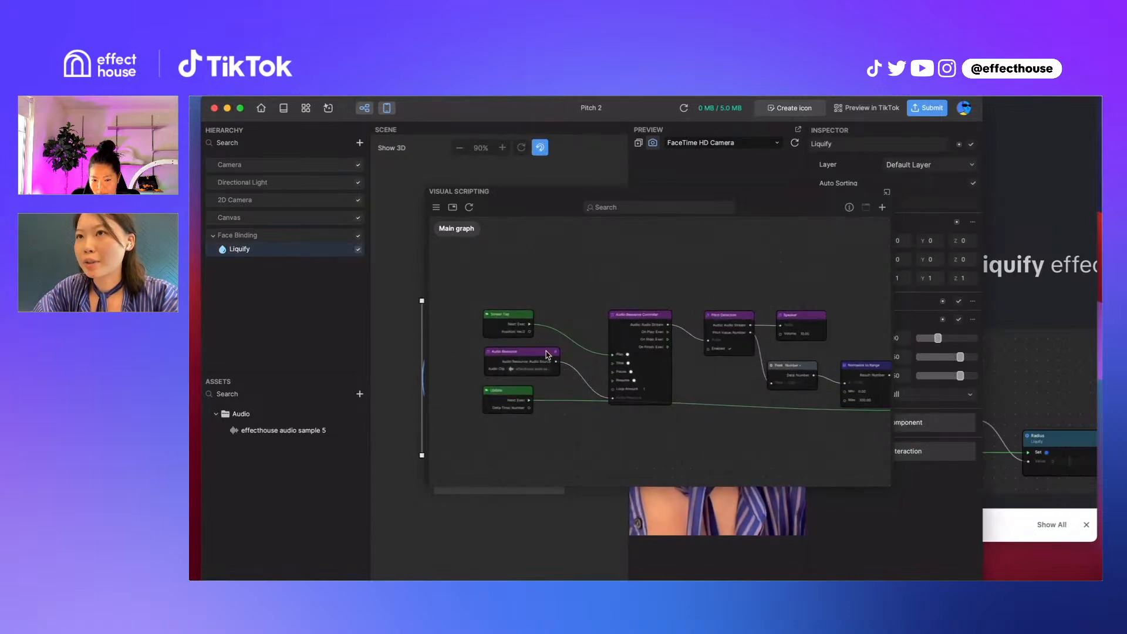
pyautogui.moveTo(549, 353); pyautogui.dragTo(487, 351)
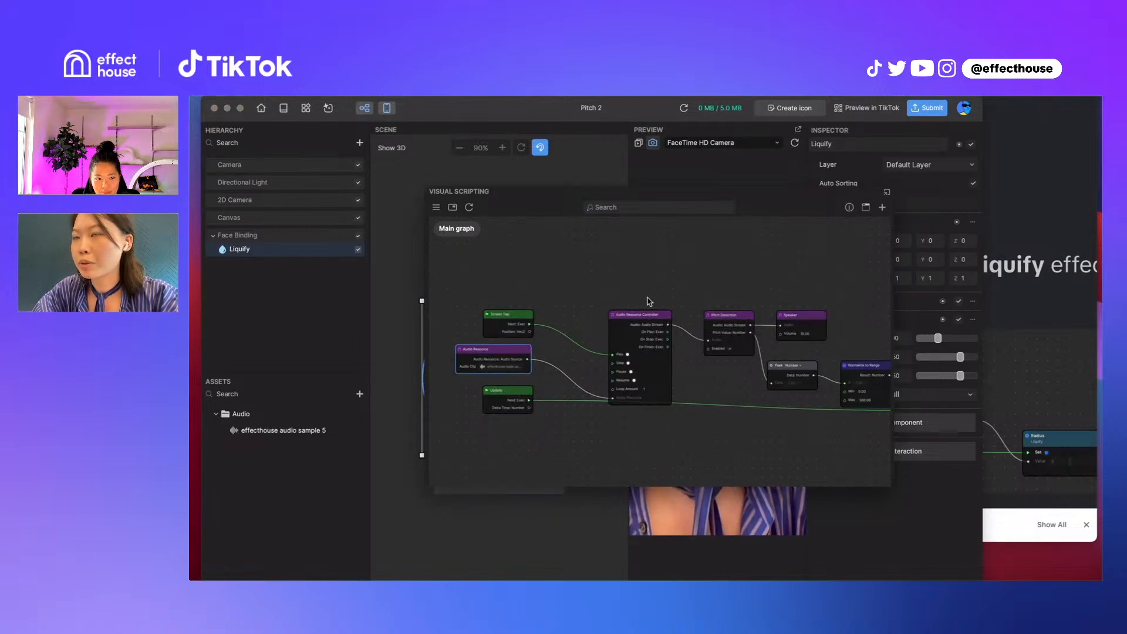
pyautogui.scroll(2, 652, 270)
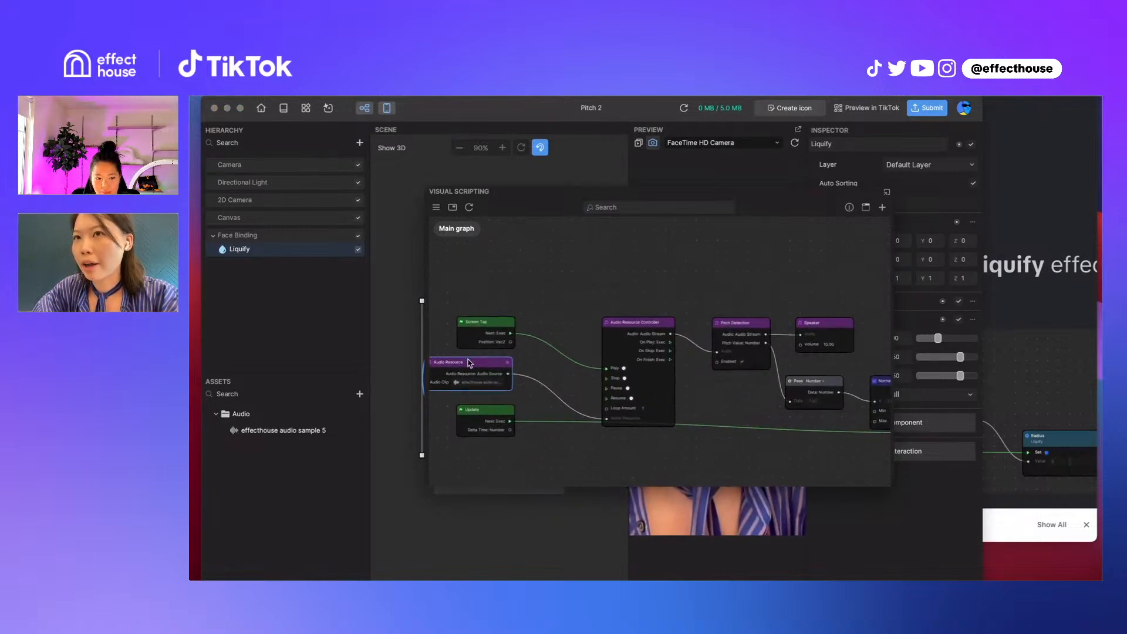
pyautogui.moveTo(469, 363); pyautogui.dragTo(484, 363)
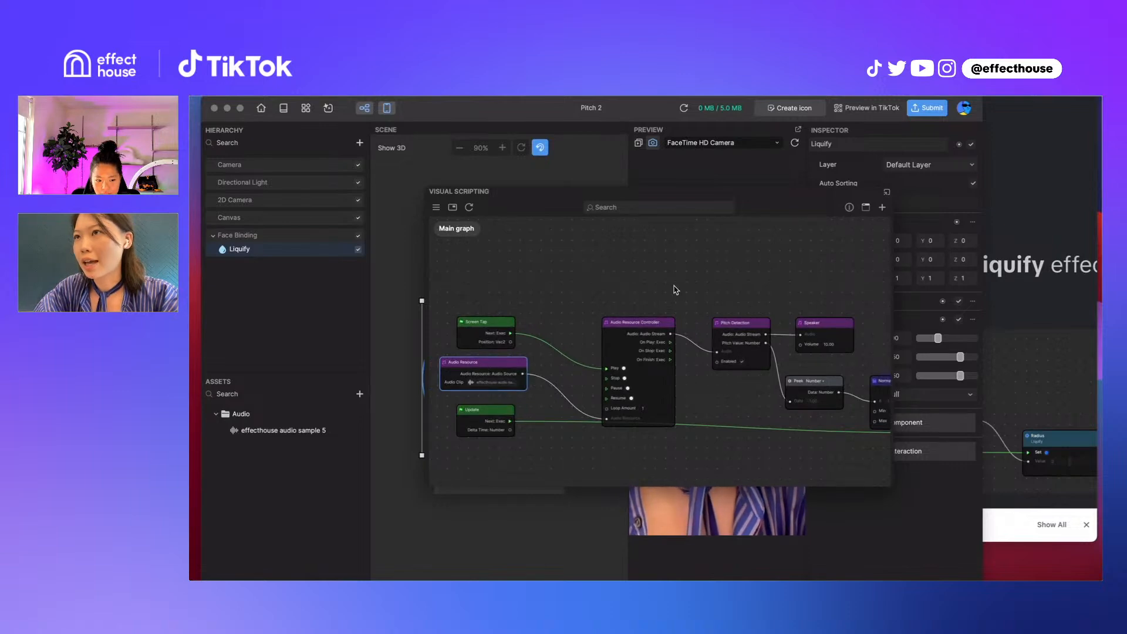
# Inspect the Pitch Detection node's connections to Speaker and Peek, and nudge the node slightly to the left
pyautogui.moveTo(673, 286); pyautogui.dragTo(652, 284)
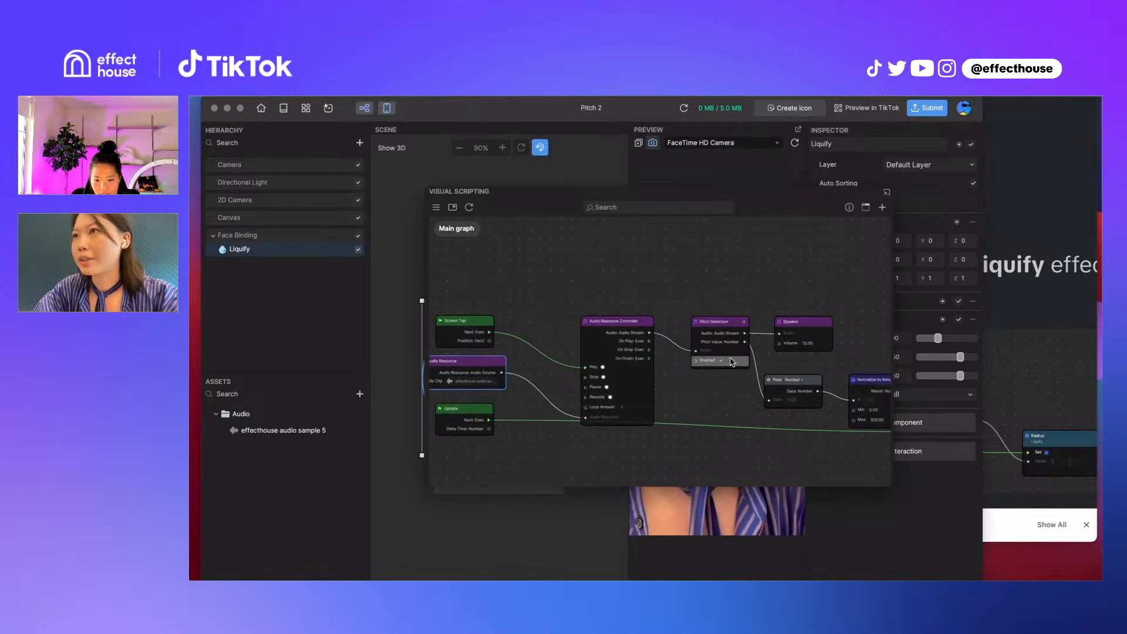
pyautogui.moveTo(744, 286); pyautogui.dragTo(680, 310)
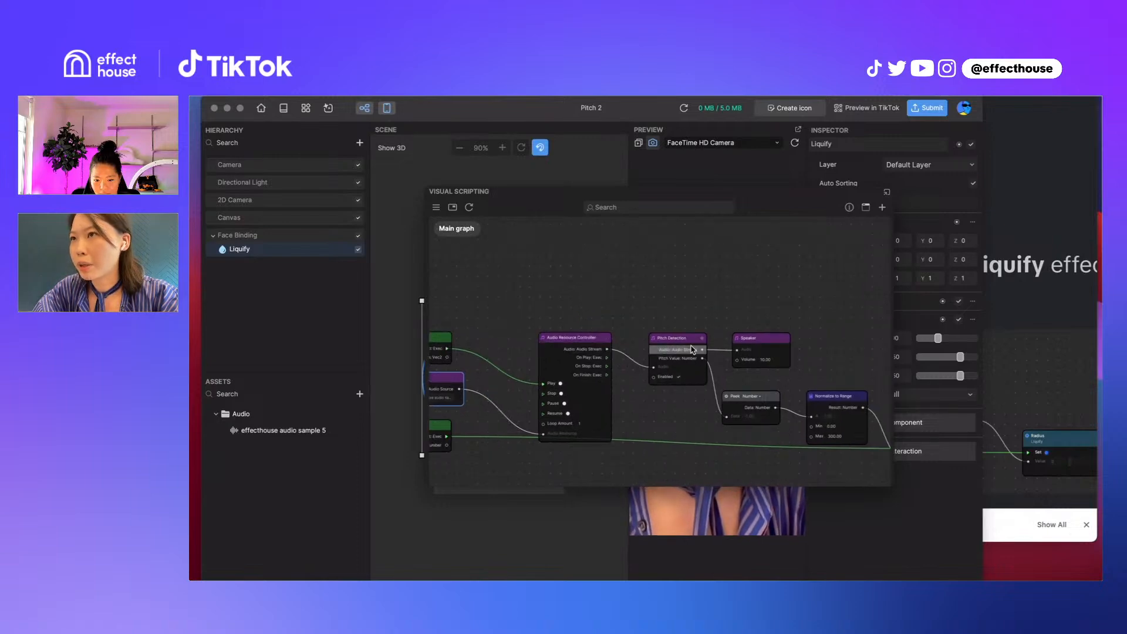
pyautogui.scroll(3, 692, 350)
pyautogui.scroll(2, 691, 349)
pyautogui.moveTo(696, 329)
pyautogui.mouseDown()
pyautogui.moveTo(649, 323)
pyautogui.moveTo(667, 301)
pyautogui.moveTo(683, 329)
pyautogui.mouseUp()
pyautogui.scroll(-2, 774, 290)
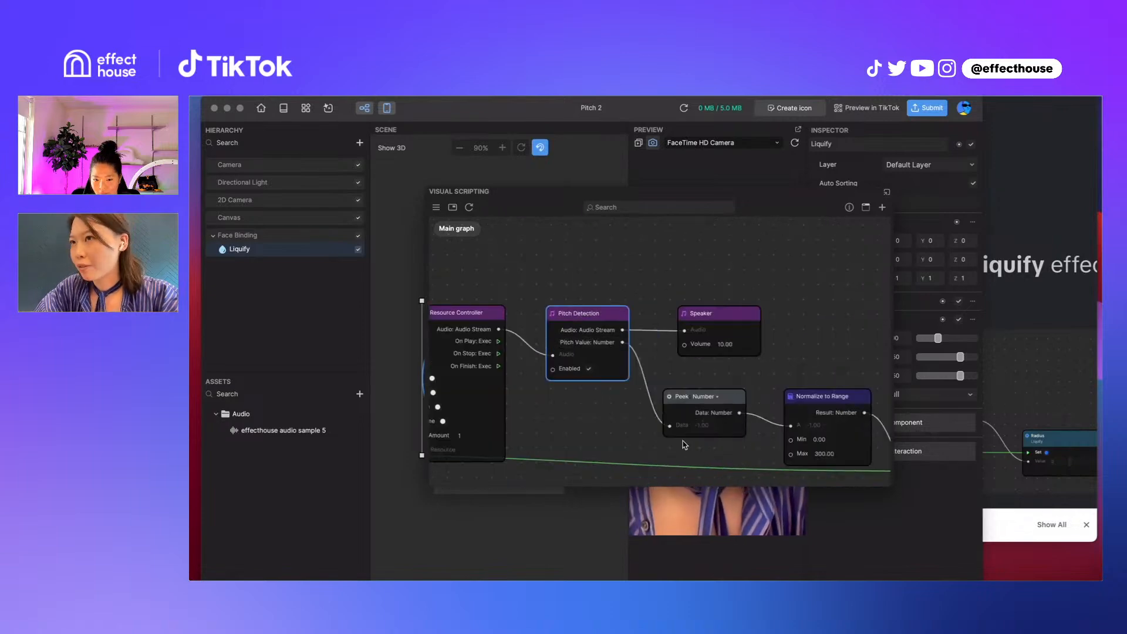
# Tighten the pitch chain by moving Peek closer to Normalize to Range and shifting the Radius and Normalize to Range nodes left
pyautogui.moveTo(719, 456); pyautogui.dragTo(568, 411)
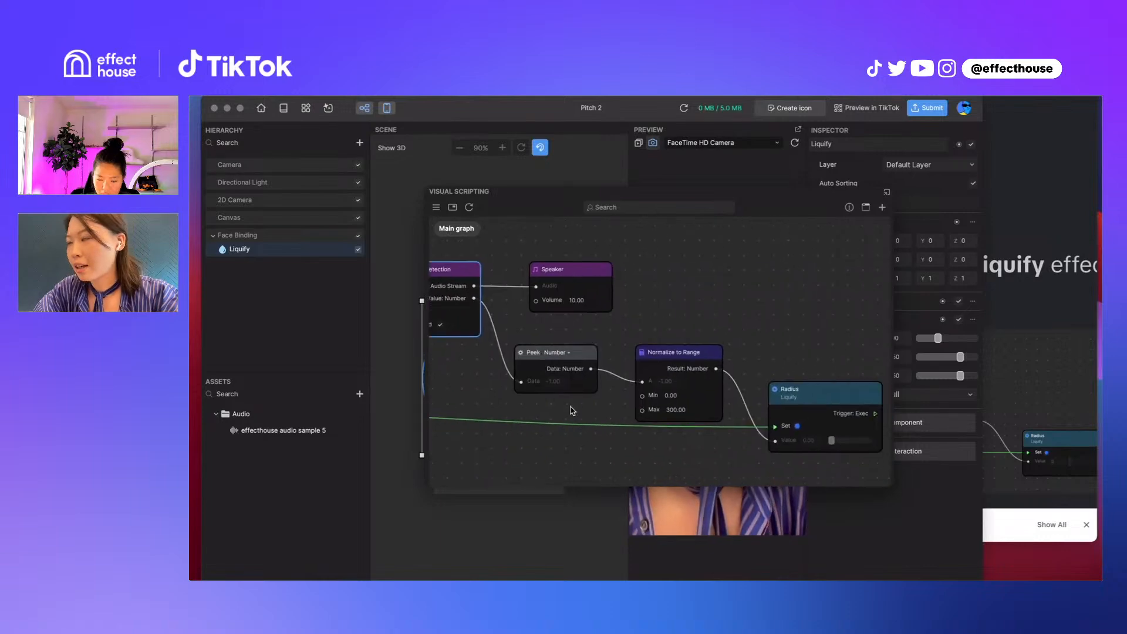
pyautogui.click(585, 354)
pyautogui.moveTo(585, 354)
pyautogui.mouseDown()
pyautogui.moveTo(610, 302)
pyautogui.moveTo(594, 349)
pyautogui.mouseUp()
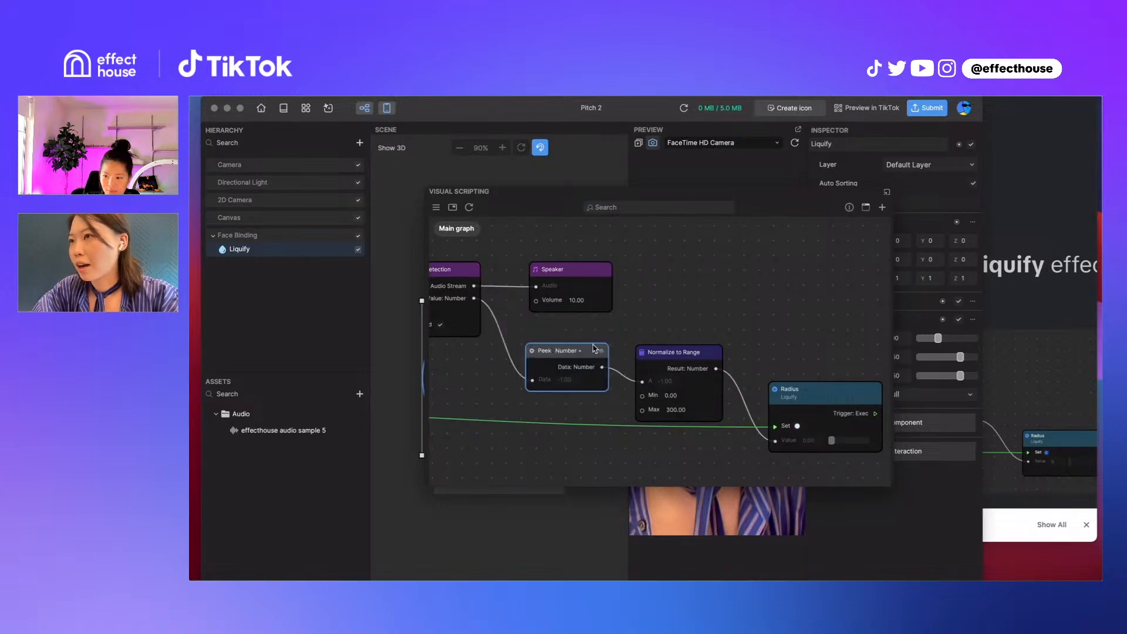
pyautogui.click(789, 399)
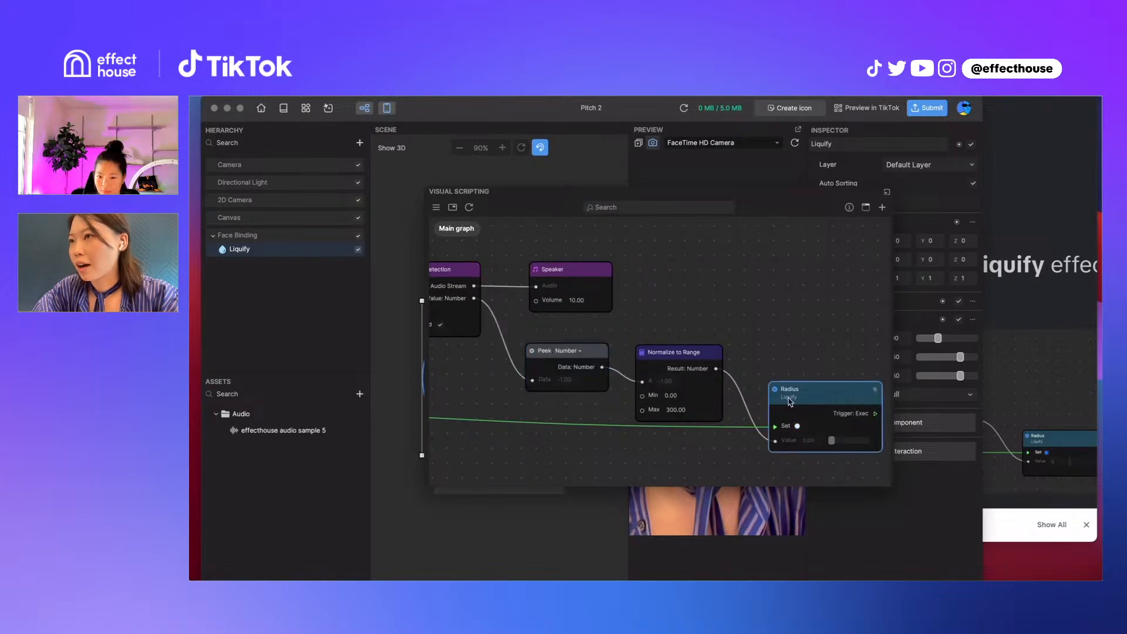
pyautogui.moveTo(789, 399); pyautogui.dragTo(751, 389)
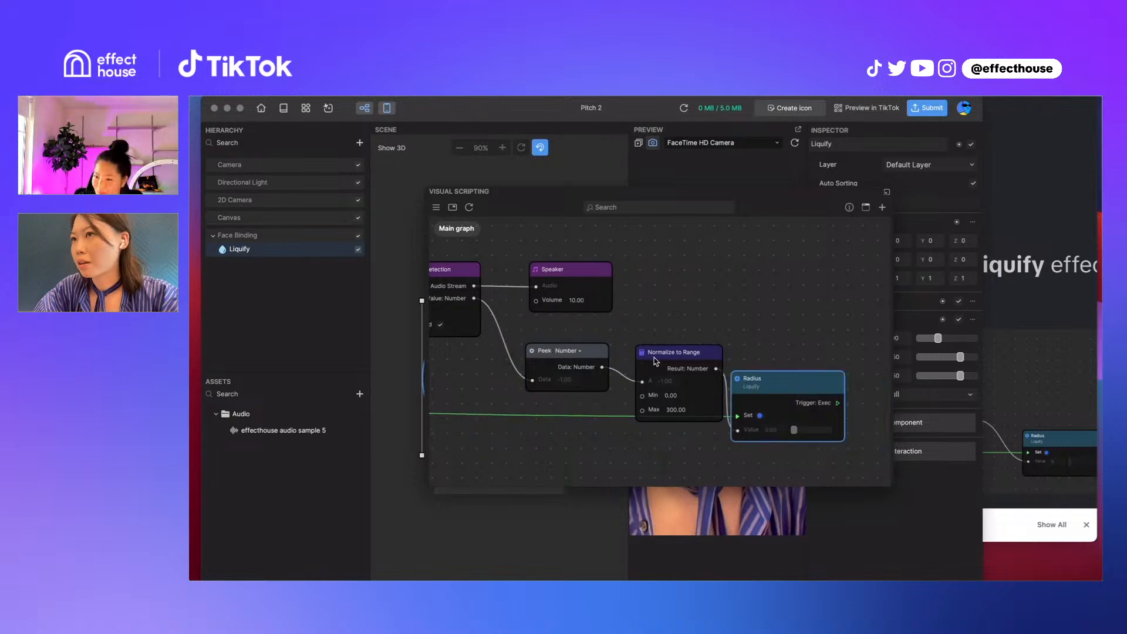
pyautogui.moveTo(655, 357); pyautogui.dragTo(639, 352)
pyautogui.click(753, 387)
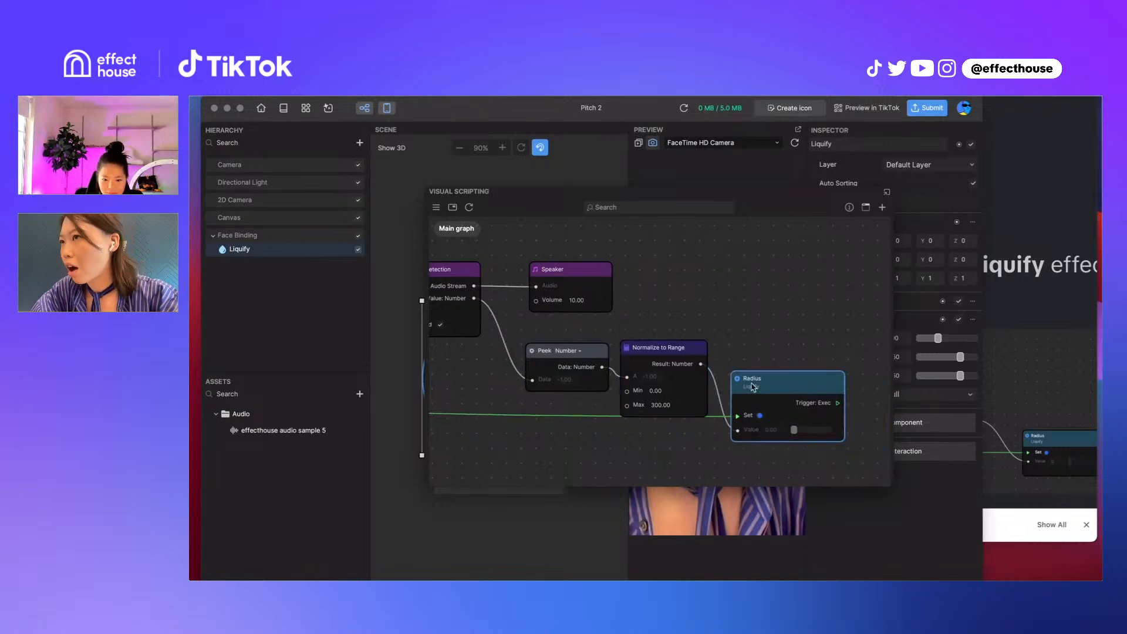
# Move the Visual Scripting window left to uncover the Liquify object's properties, and set its Radius to 0.80
pyautogui.click(279, 252)
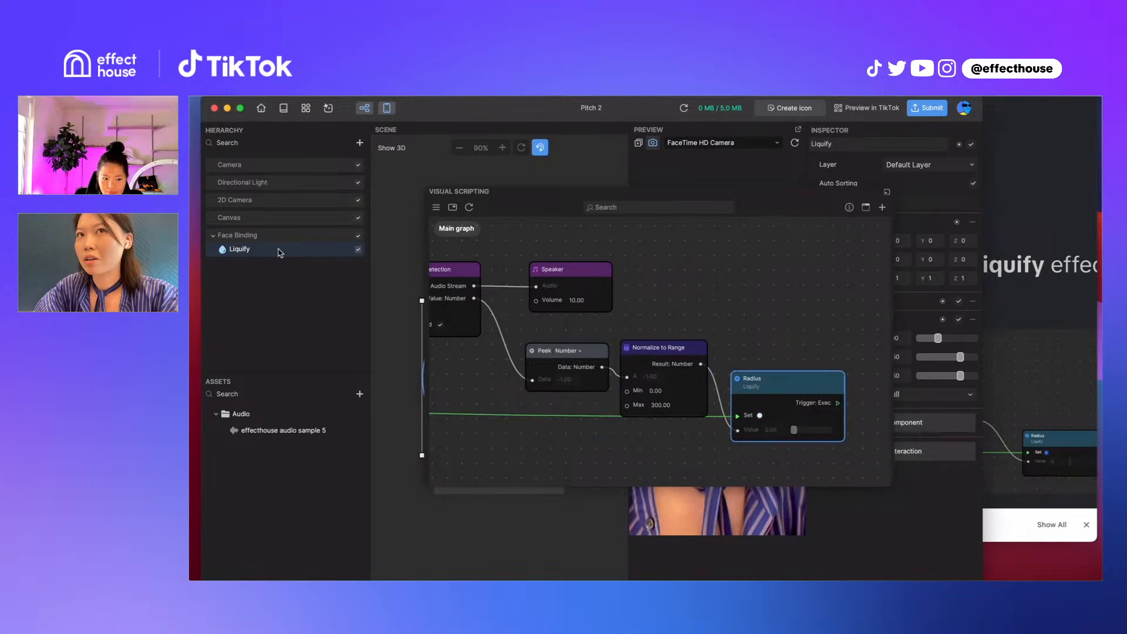
pyautogui.click(279, 252)
pyautogui.moveTo(805, 191); pyautogui.dragTo(654, 192)
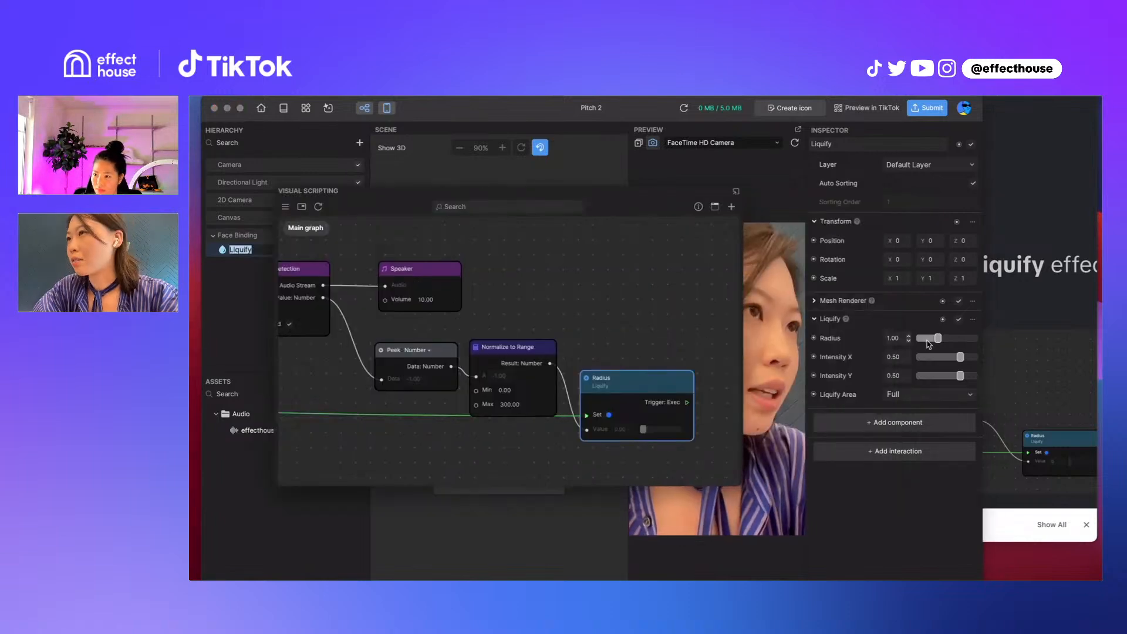
pyautogui.moveTo(937, 339)
pyautogui.mouseDown()
pyautogui.moveTo(983, 338)
pyautogui.moveTo(920, 338)
pyautogui.moveTo(933, 338)
pyautogui.mouseUp()
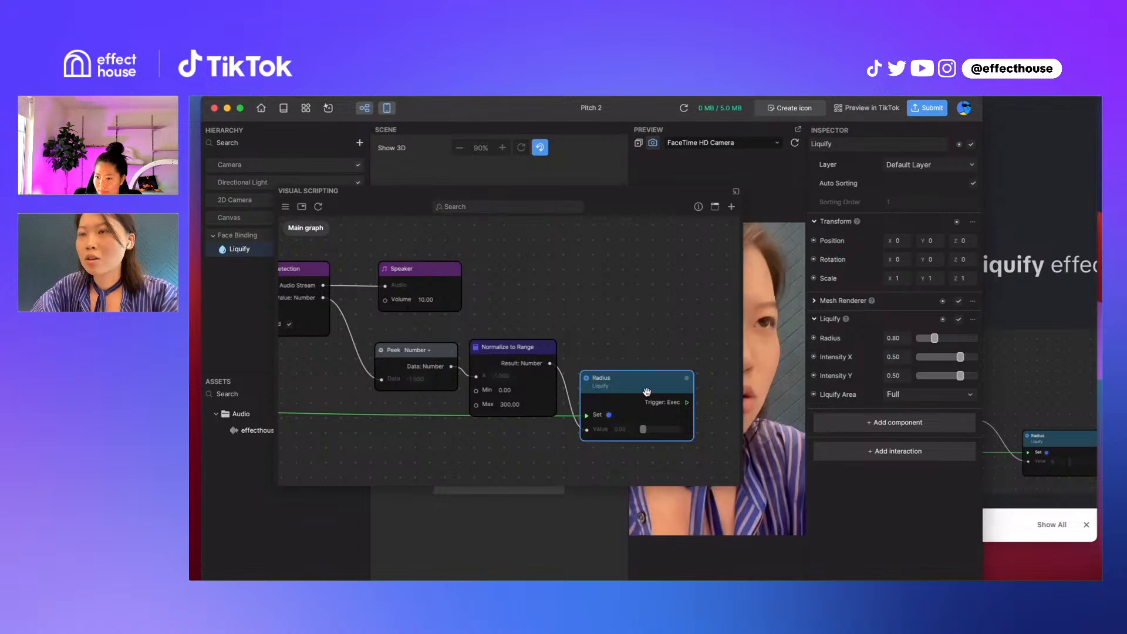
# Add a Get Radius node for Liquify, connect its value to a new Number Peek node, and place it above the existing Radius node
pyautogui.click(829, 335)
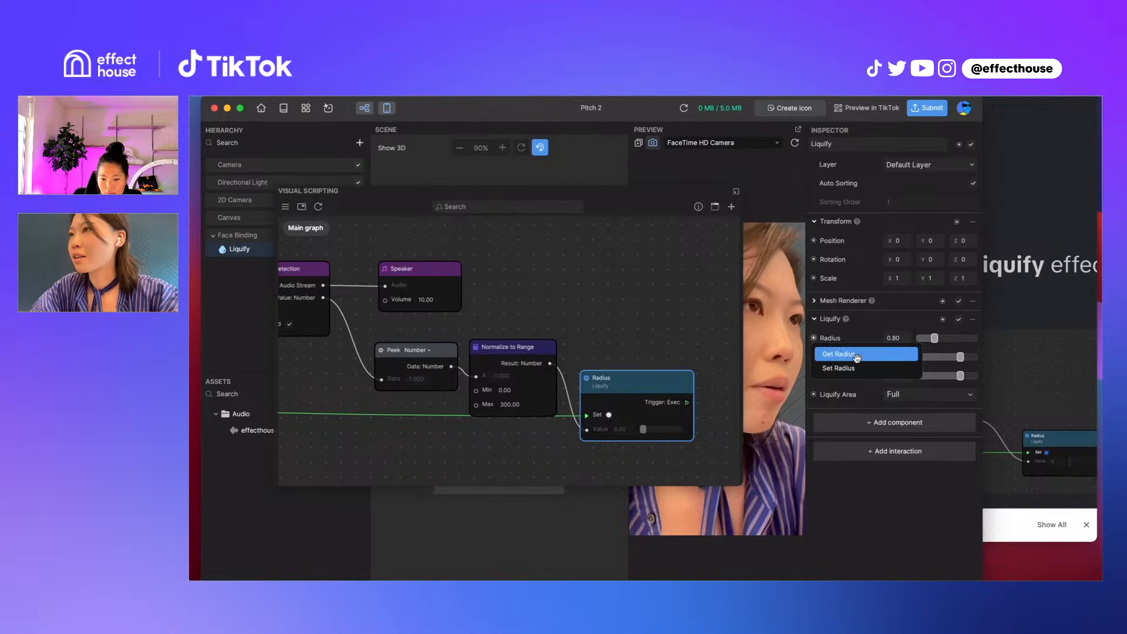
pyautogui.click(857, 355)
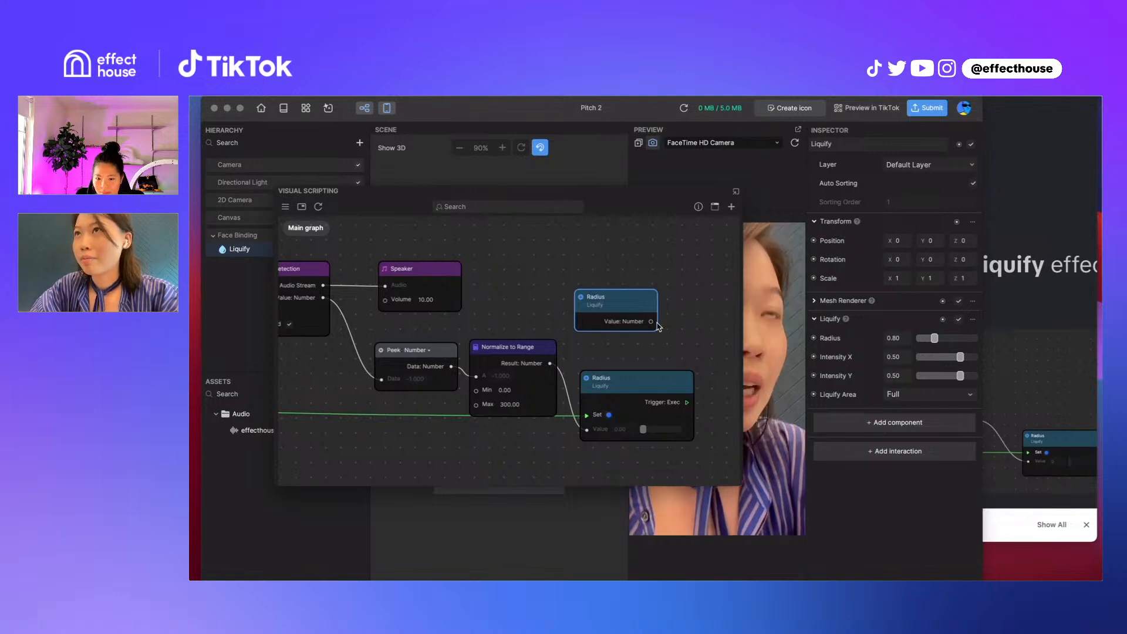
pyautogui.moveTo(651, 321); pyautogui.dragTo(707, 271)
pyautogui.click(632, 333)
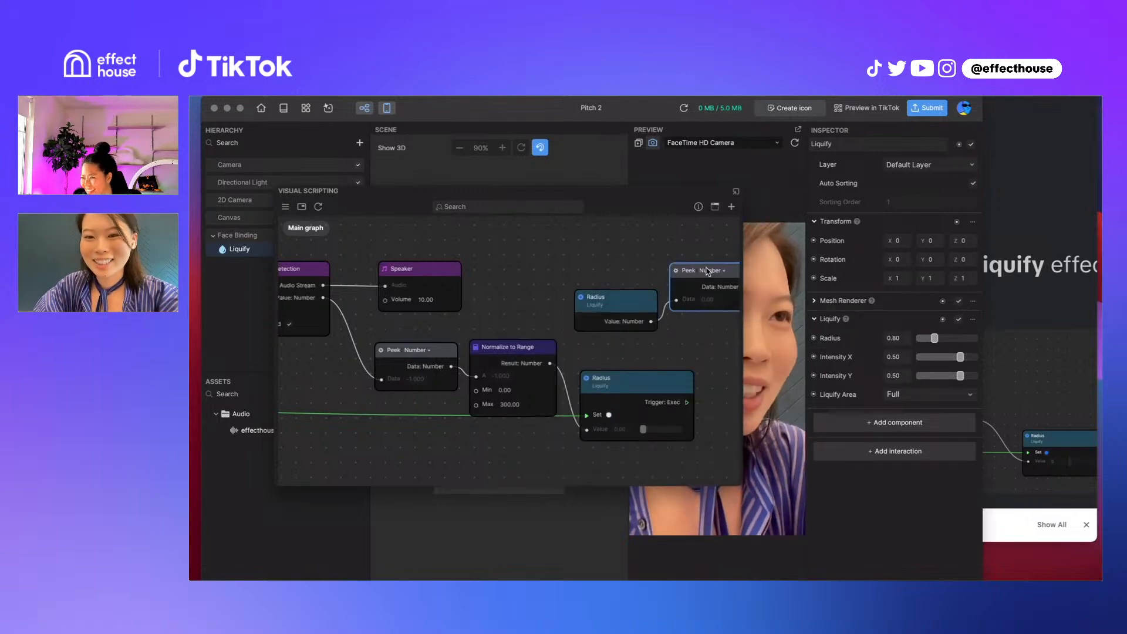
pyautogui.click(709, 271)
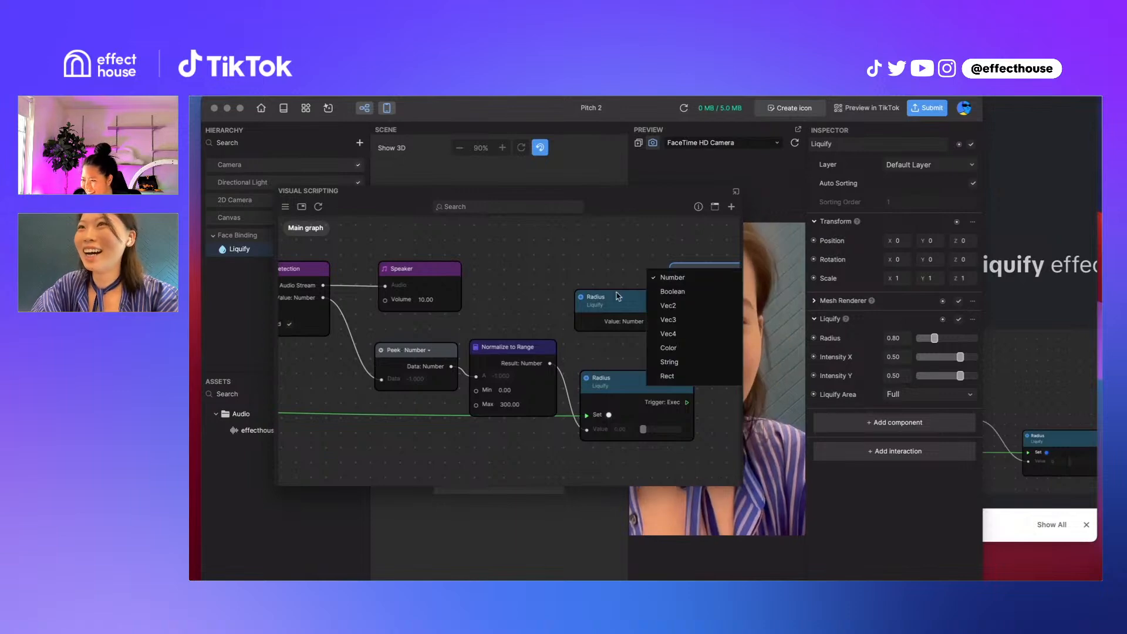
pyautogui.moveTo(601, 292); pyautogui.dragTo(630, 273)
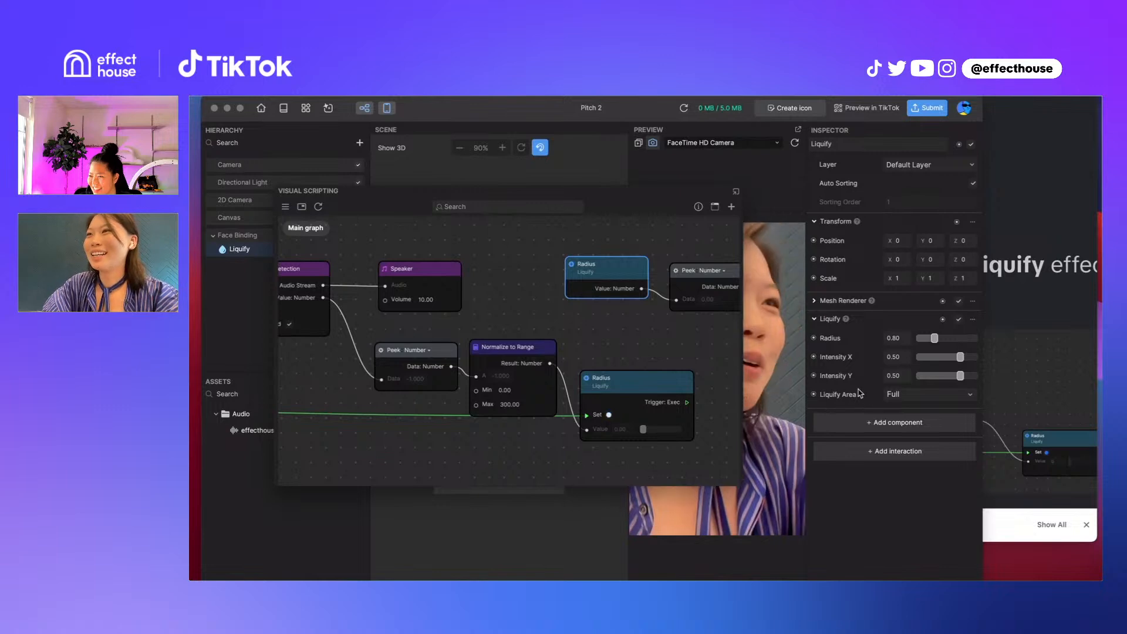
# Add a Set Radius node for Liquify and place it between the Get Radius node and the existing Radius setter
pyautogui.click(814, 338)
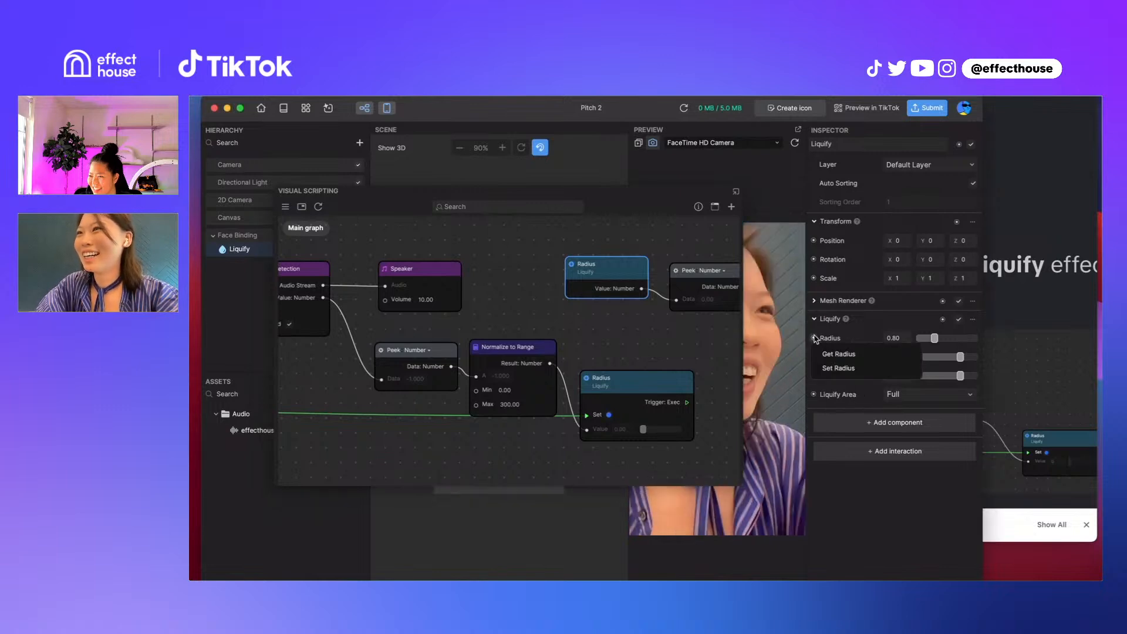
pyautogui.click(828, 370)
pyautogui.moveTo(558, 362); pyautogui.dragTo(688, 326)
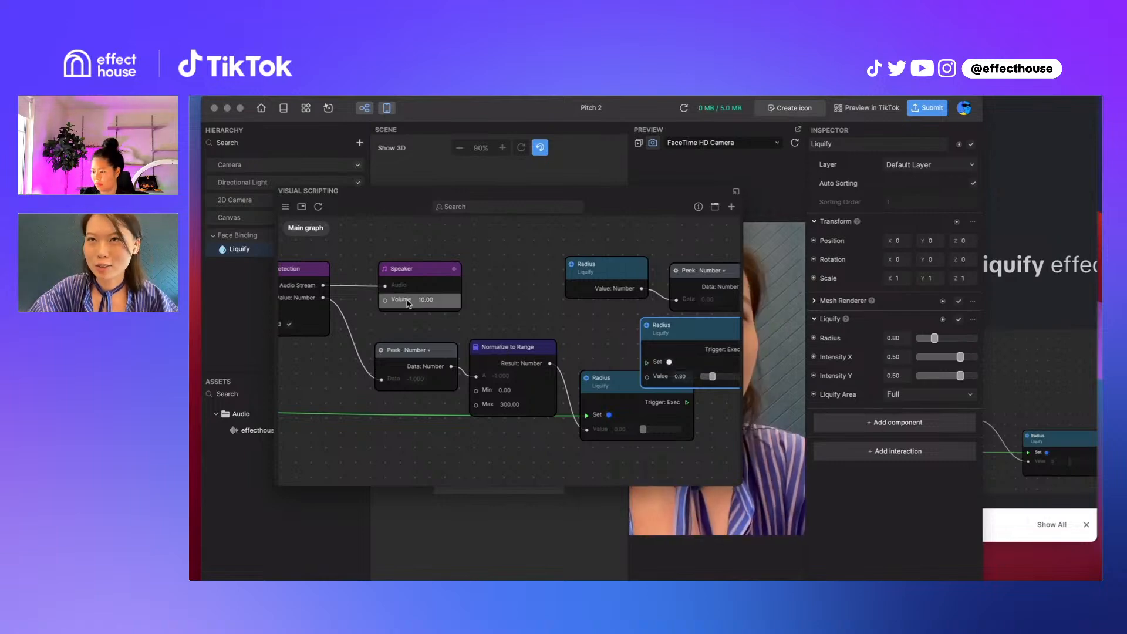
# Move the Speaker and Pitch Detection nodes right, and nudge the Peek node beside Get Radius slightly up
pyautogui.moveTo(429, 277); pyautogui.dragTo(477, 291)
pyautogui.moveTo(299, 268); pyautogui.dragTo(434, 267)
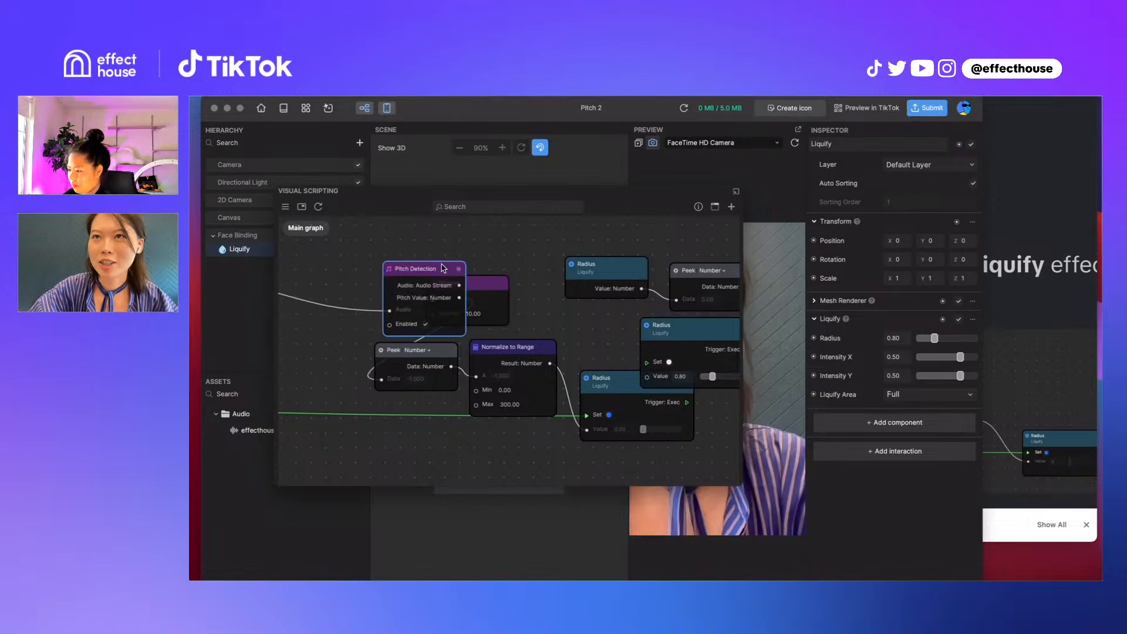
pyautogui.moveTo(693, 274); pyautogui.dragTo(692, 267)
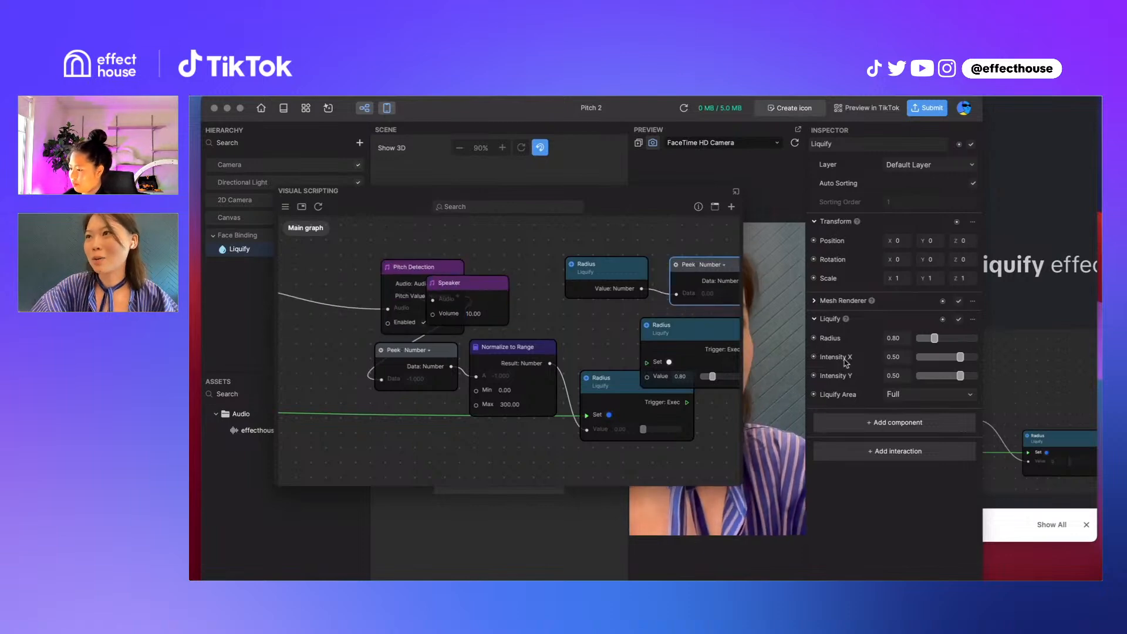
# Examine the Get and Set node options for Liquify's Radius and Intensity X properties
pyautogui.click(814, 338)
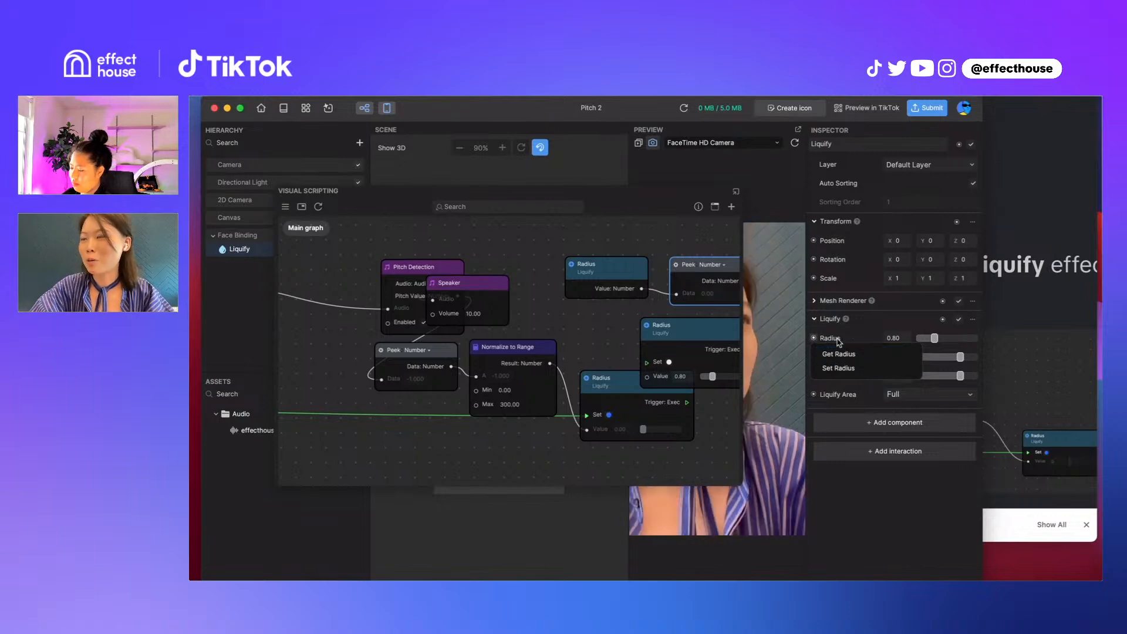
pyautogui.click(834, 340)
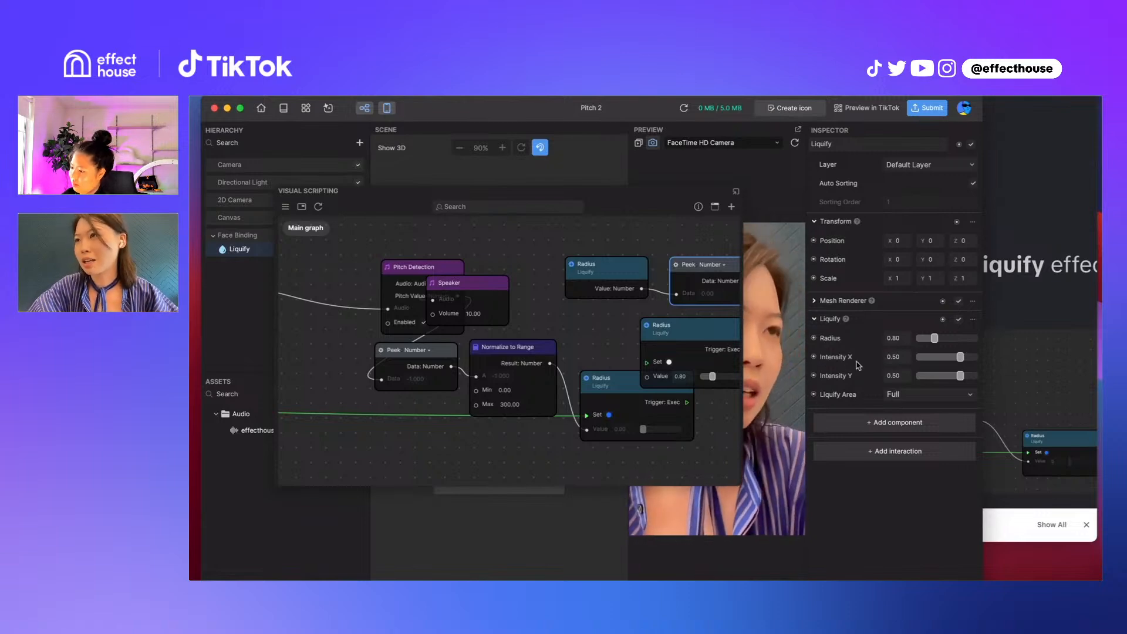
pyautogui.click(814, 357)
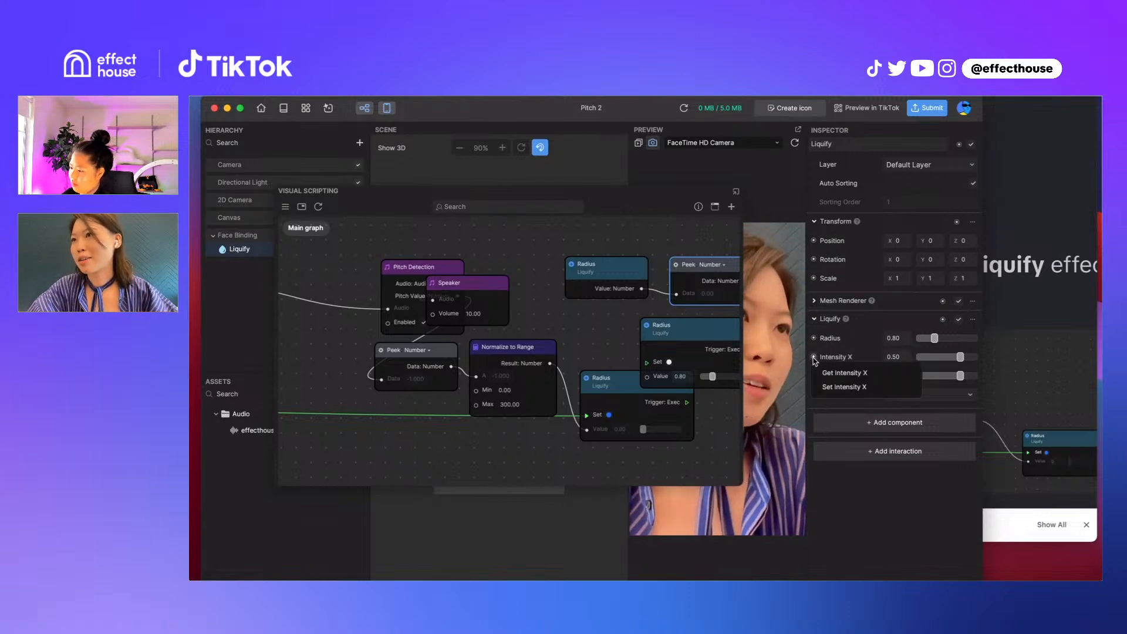
pyautogui.click(852, 373)
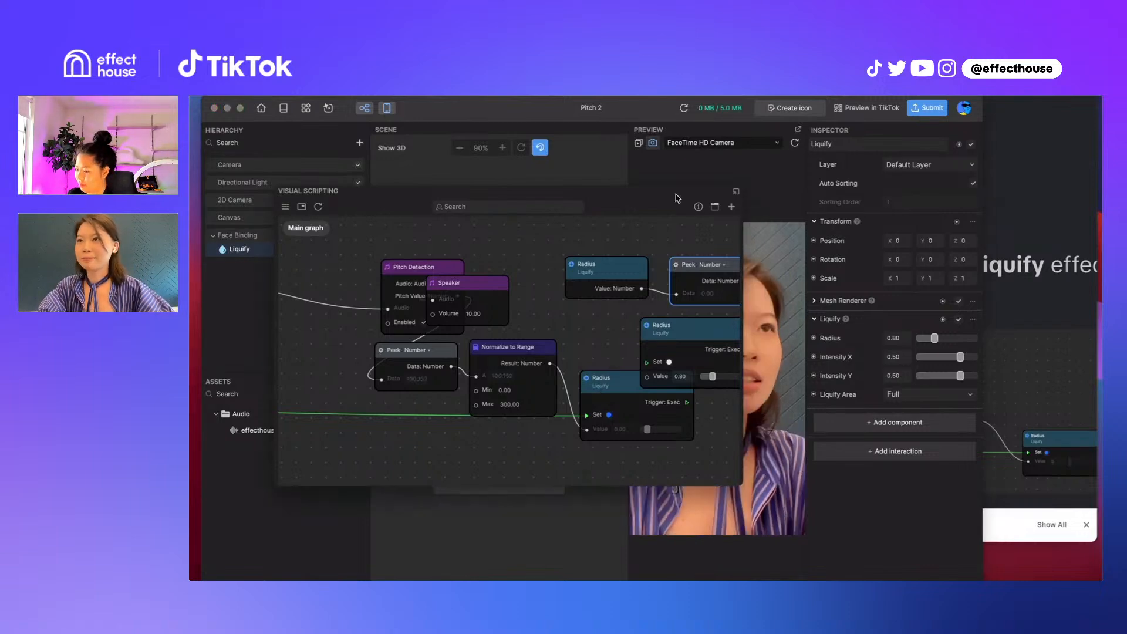
# Move the Visual Scripting window to uncover the Hierarchy and Assets, and spread the Pitch Detection and Speaker nodes apart
pyautogui.moveTo(676, 193); pyautogui.dragTo(562, 192)
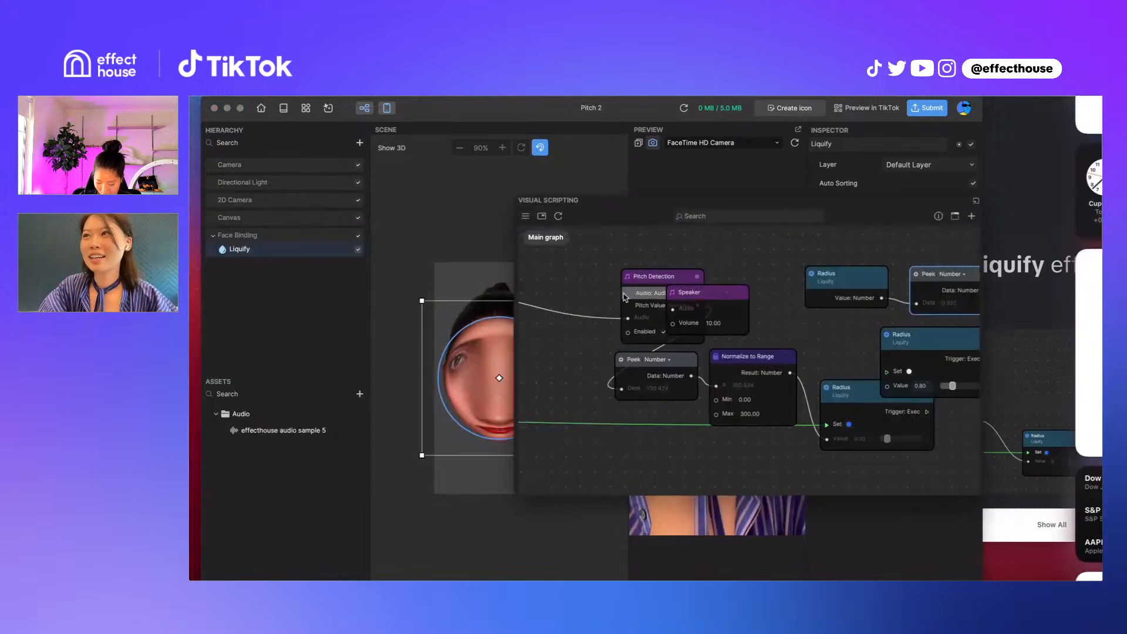
pyautogui.scroll(-3, 564, 376)
pyautogui.scroll(1, 563, 376)
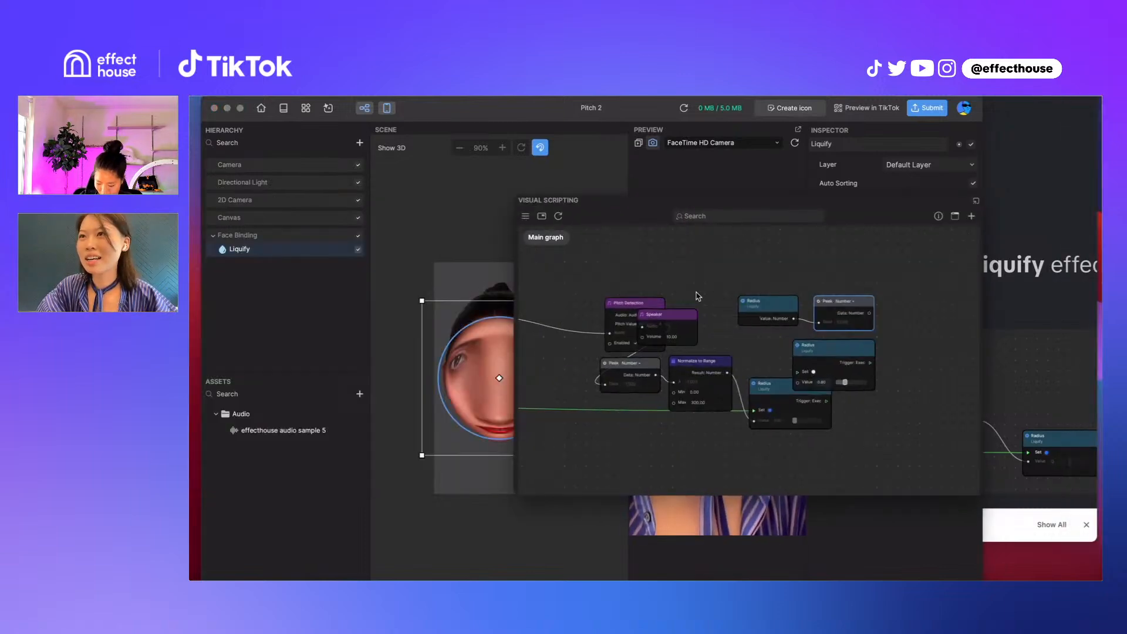
pyautogui.moveTo(675, 266); pyautogui.dragTo(782, 268)
pyautogui.moveTo(726, 321); pyautogui.dragTo(638, 318)
# Try deleting the Peek node and wiring Pitch Value directly to Normalize to Range's A input, and undo the change
pyautogui.moveTo(733, 371); pyautogui.dragTo(731, 376)
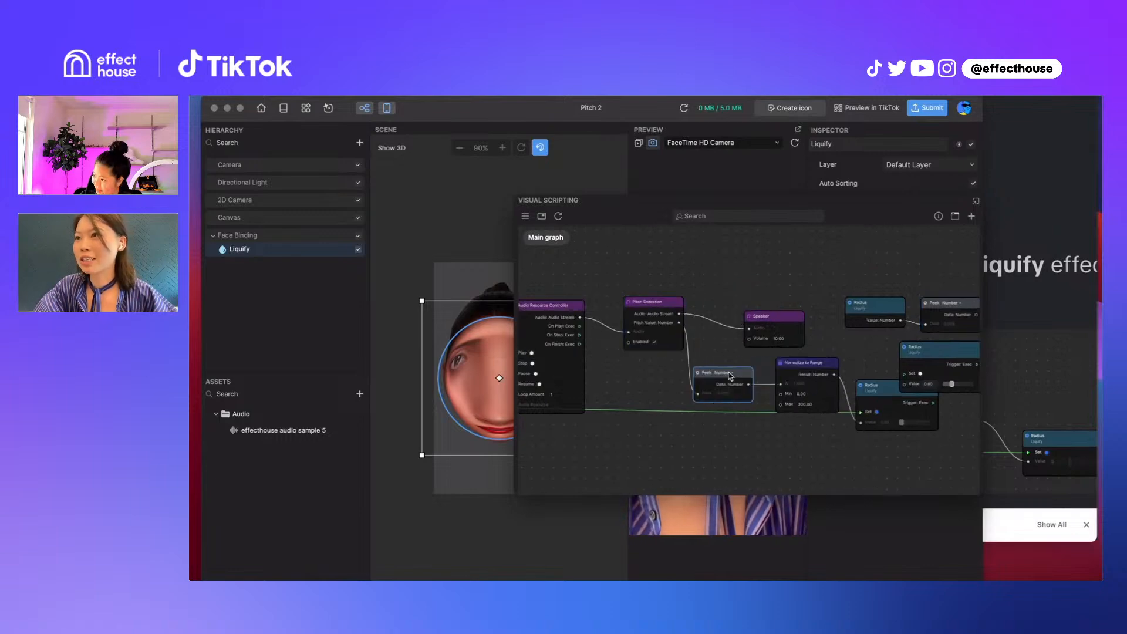
pyautogui.press('BackSpace')
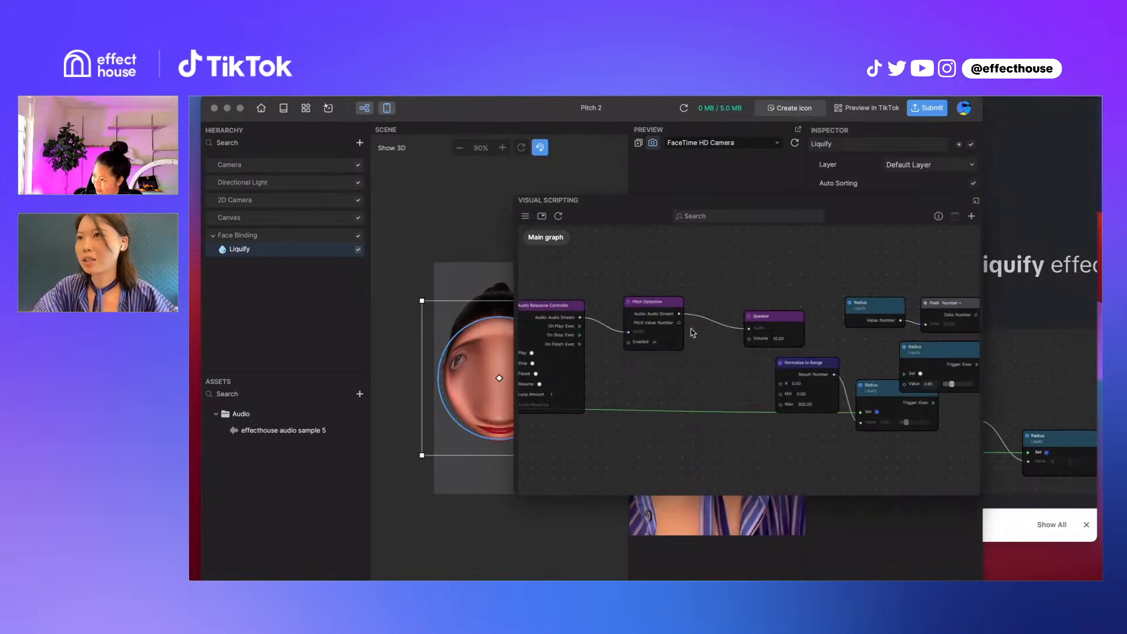
pyautogui.moveTo(679, 322); pyautogui.dragTo(781, 384)
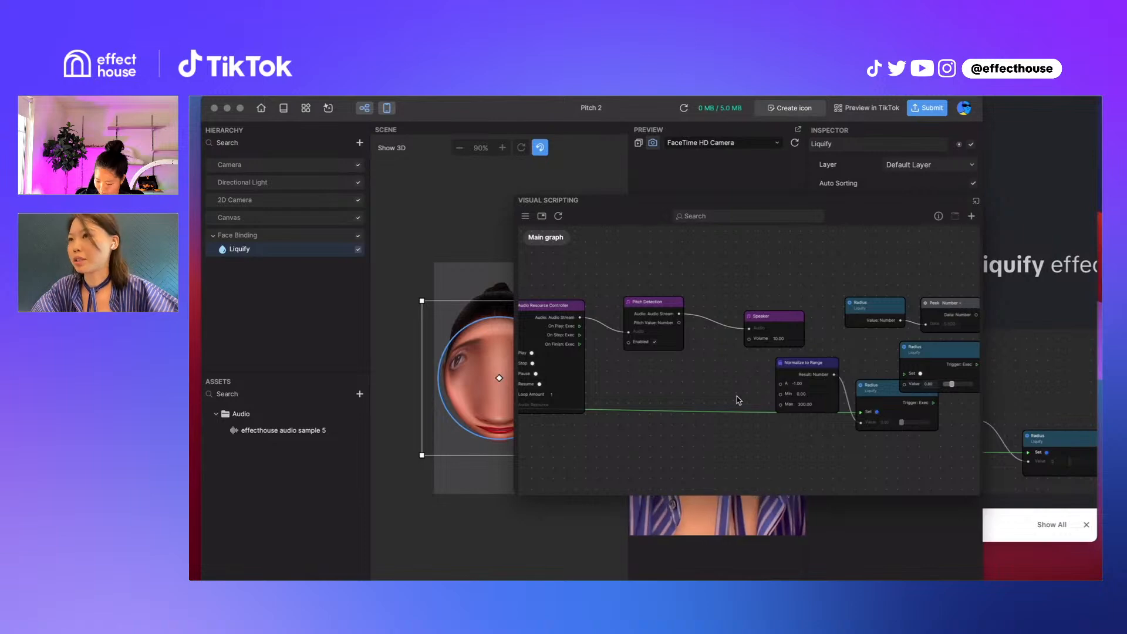
pyautogui.press('super+z')
pyautogui.press('super+z')
pyautogui.click(760, 377)
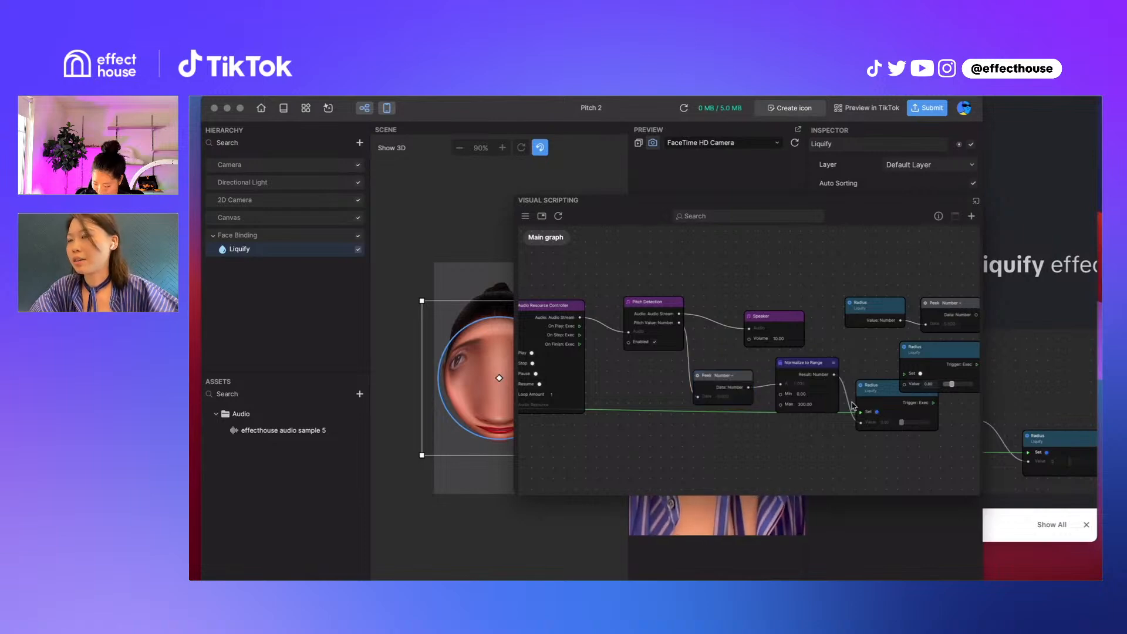
# Nudge the Audio Resource node up and add a Sound Library node above the Audio Resource Controller
pyautogui.hscroll(-5, 805, 294)
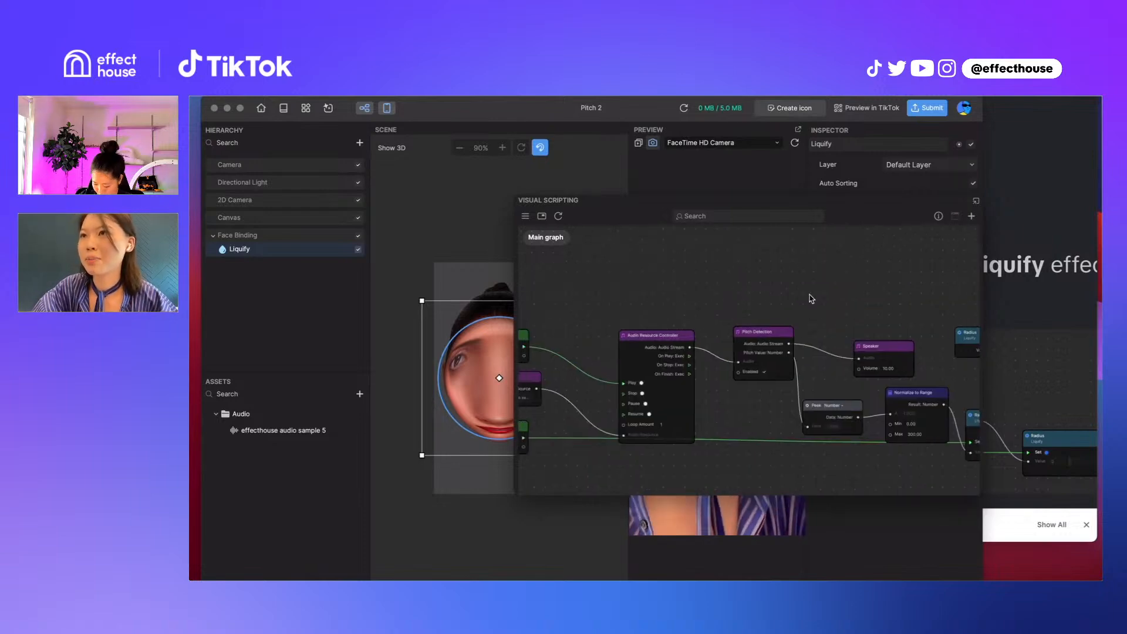
pyautogui.moveTo(869, 286); pyautogui.dragTo(813, 284)
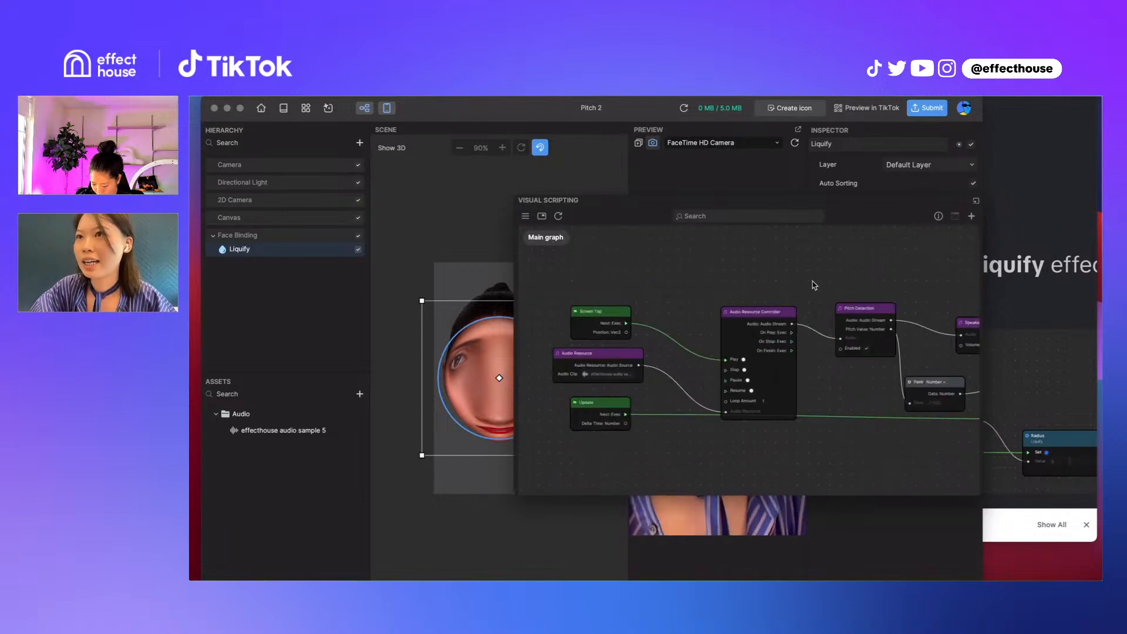
pyautogui.click(600, 350)
pyautogui.moveTo(600, 350); pyautogui.dragTo(606, 344)
pyautogui.rightClick(681, 274)
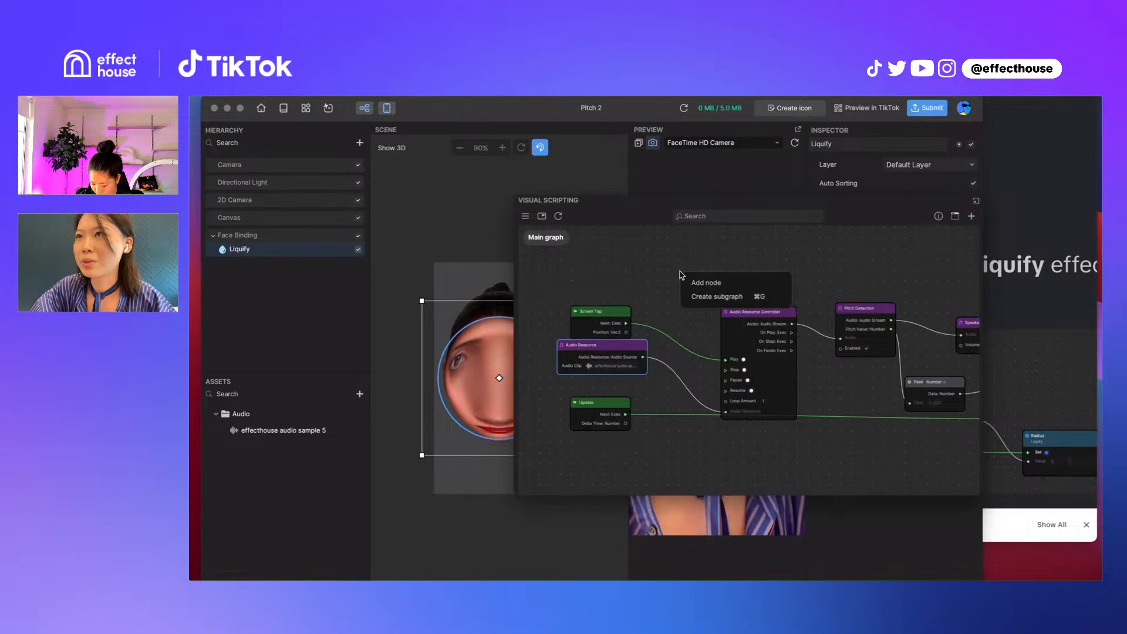
pyautogui.click(702, 283)
pyautogui.write('sound')
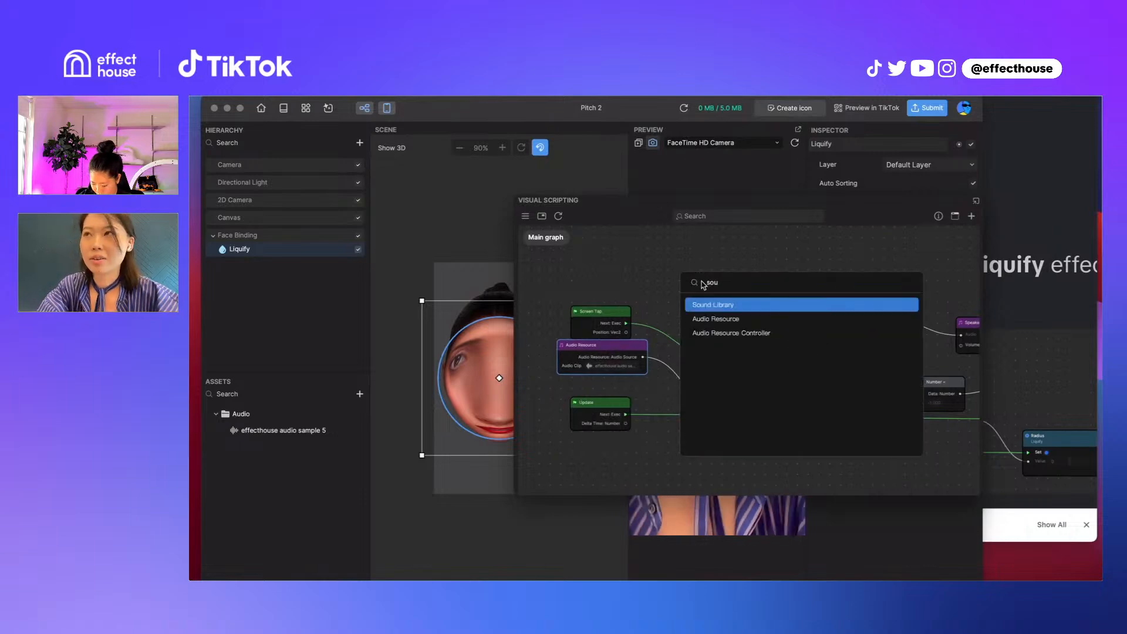
pyautogui.click(713, 305)
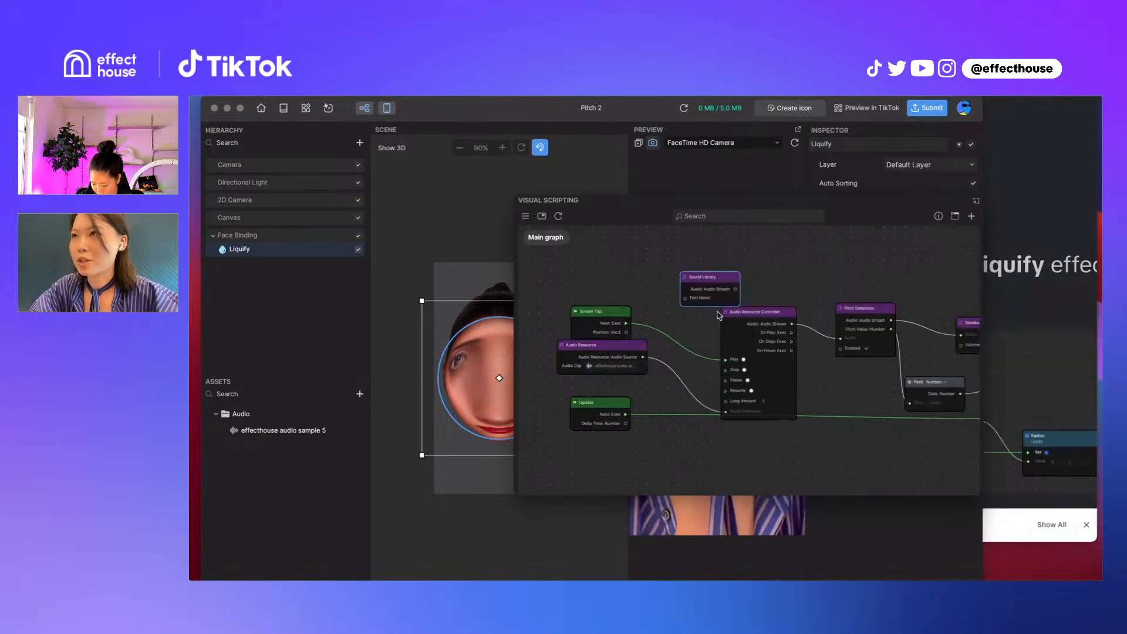
# Try connecting Sound Library to the Audio Resource Controller, and move the Sound Library node just below Audio Resource
pyautogui.moveTo(733, 296); pyautogui.dragTo(728, 415)
pyautogui.moveTo(628, 404); pyautogui.dragTo(686, 408)
pyautogui.click(650, 374)
pyautogui.moveTo(650, 373); pyautogui.dragTo(568, 386)
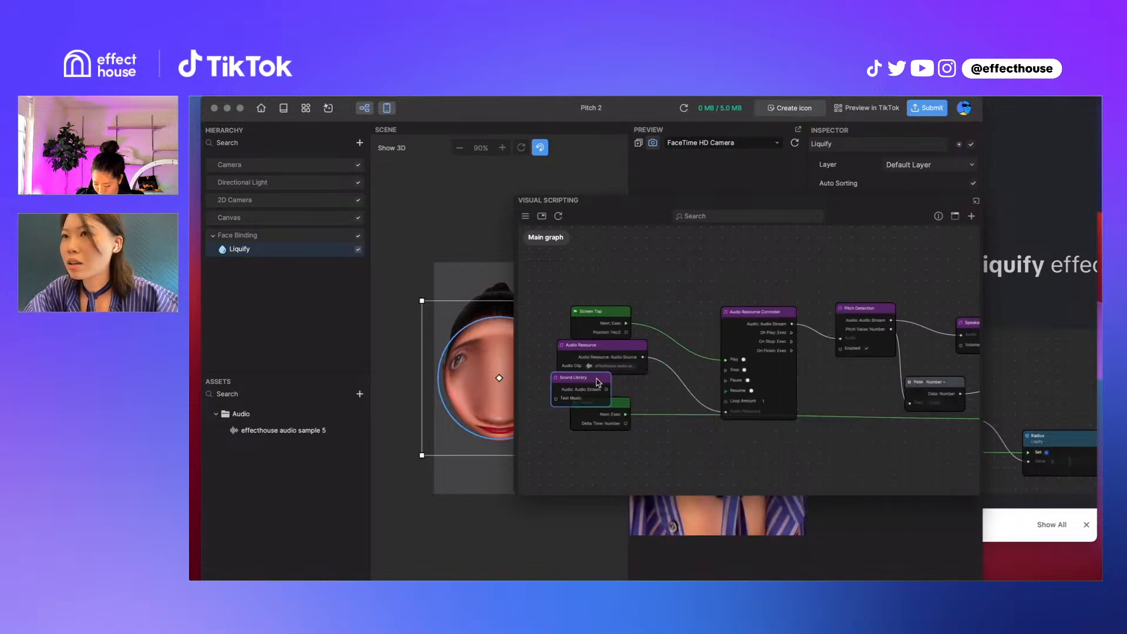
# Disconnect the Audio Resource node from the Audio Resource Controller's Audio Resource input
pyautogui.click(608, 391)
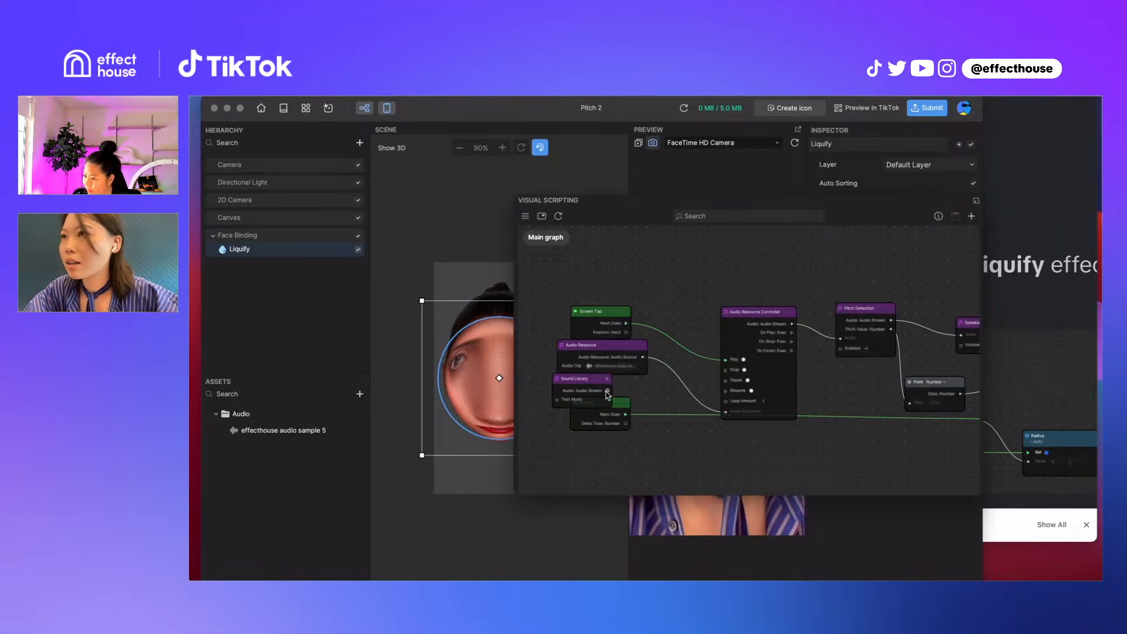
pyautogui.click(713, 412)
pyautogui.press('Delete')
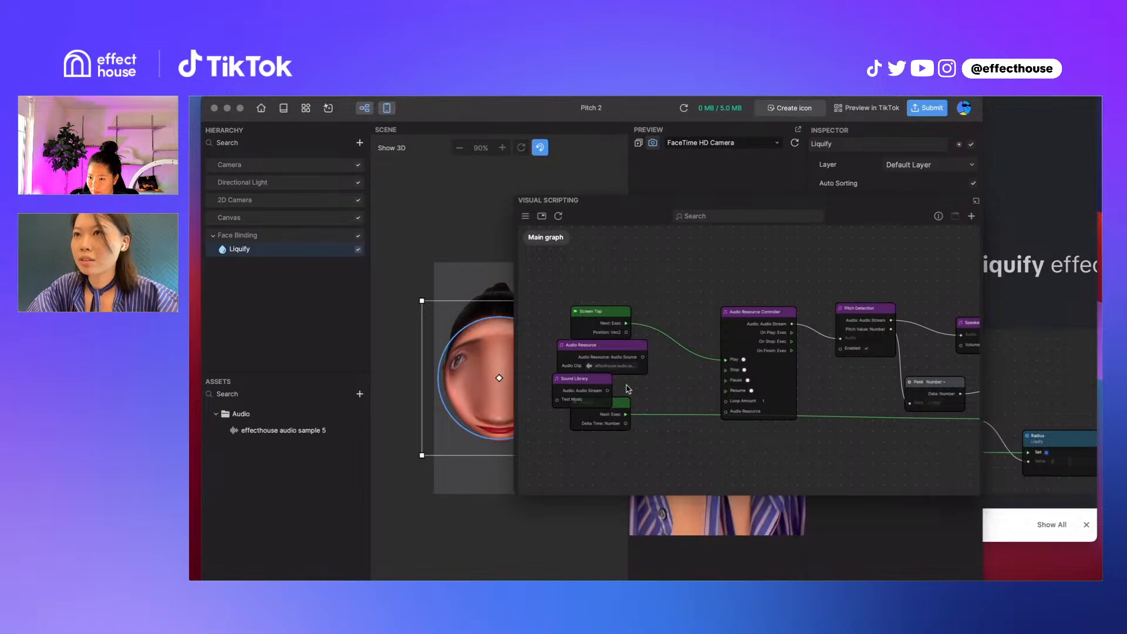
# Try connecting Sound Library's Audio output to the controller's Audio Resource input, moving the controller up and Sound Library back below Audio Resource
pyautogui.moveTo(608, 390); pyautogui.dragTo(727, 415)
pyautogui.moveTo(775, 310); pyautogui.dragTo(760, 266)
pyautogui.moveTo(608, 391); pyautogui.dragTo(650, 366)
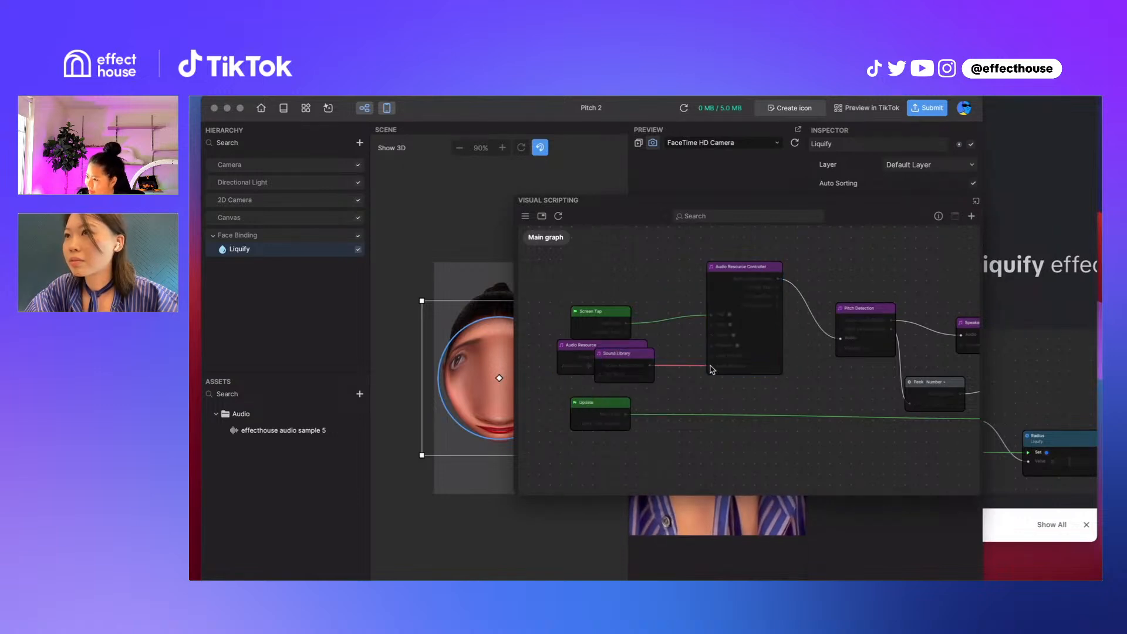
pyautogui.moveTo(620, 354); pyautogui.dragTo(576, 379)
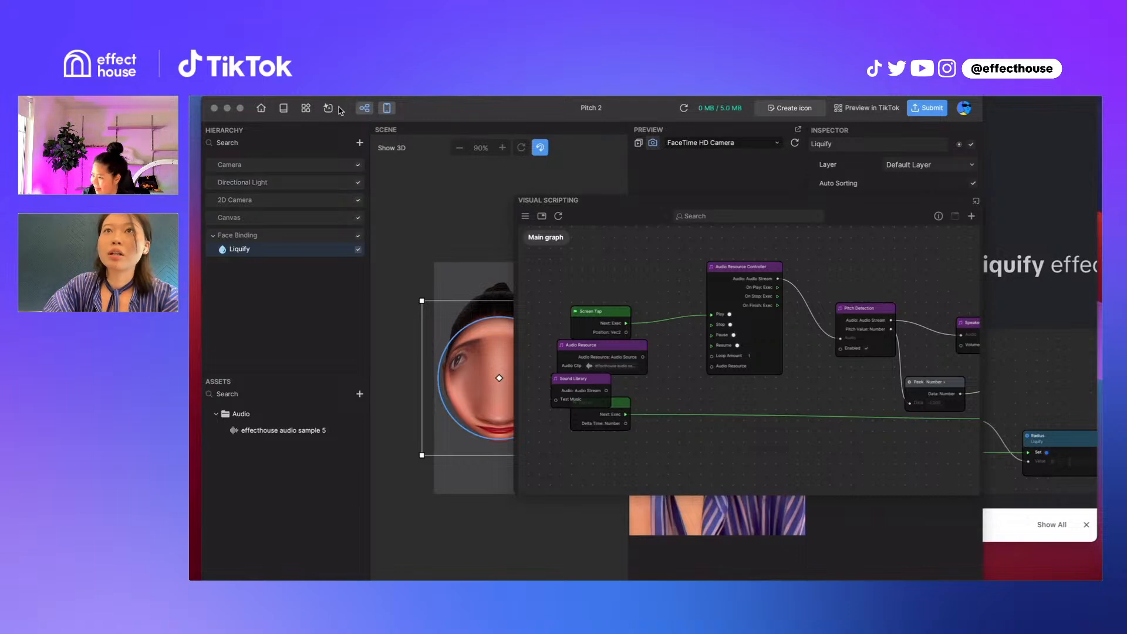
# Leave the Pitch 2 project without saving it and create a new blank project
pyautogui.click(260, 108)
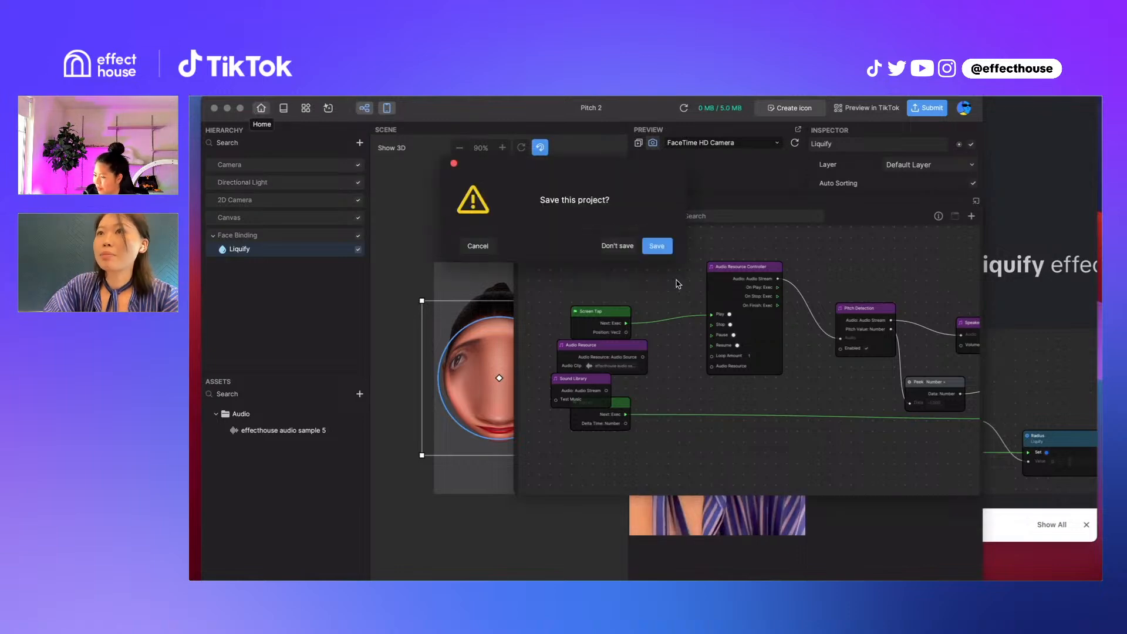
pyautogui.click(613, 245)
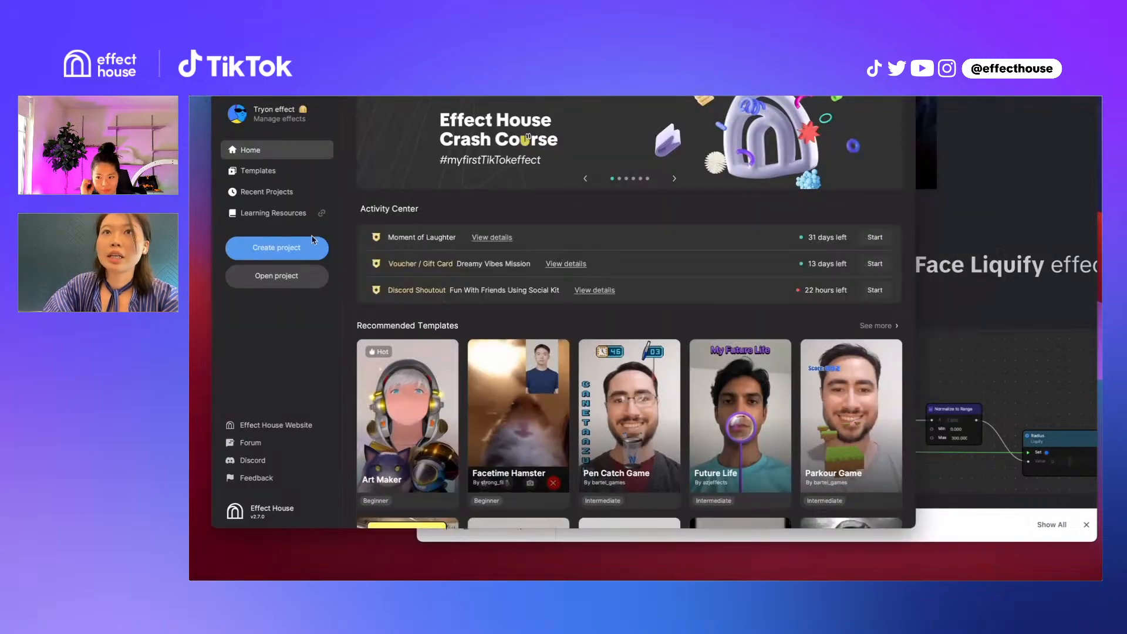
pyautogui.click(297, 254)
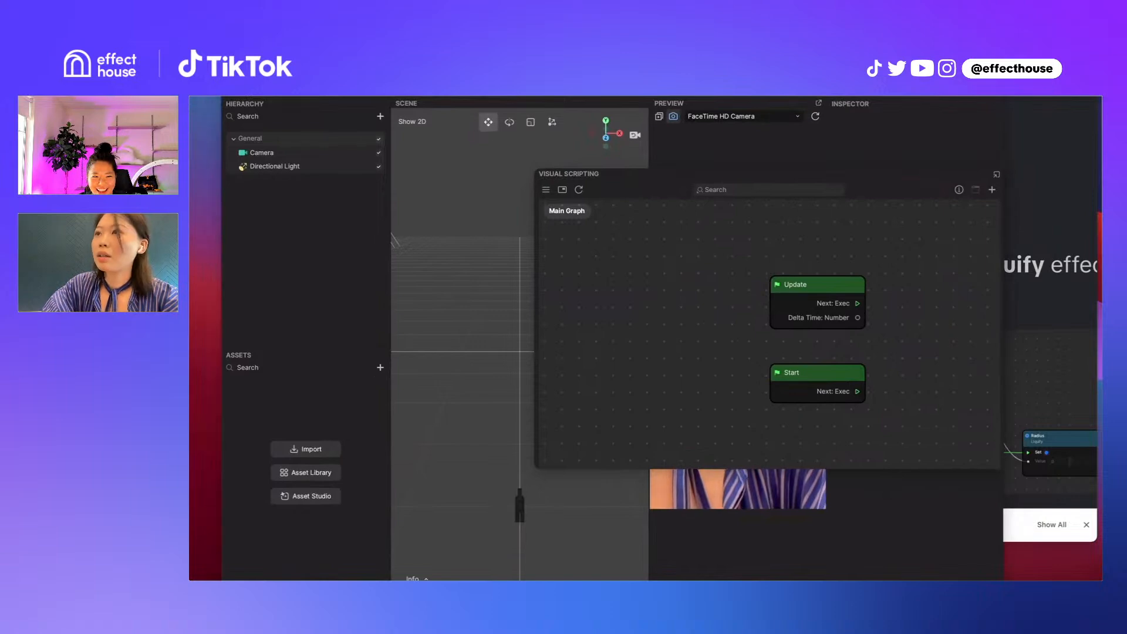
# Dock the Visual Scripting window below the scene and add a Portrait Segmentation object to the hierarchy
pyautogui.moveTo(628, 178); pyautogui.dragTo(540, 246)
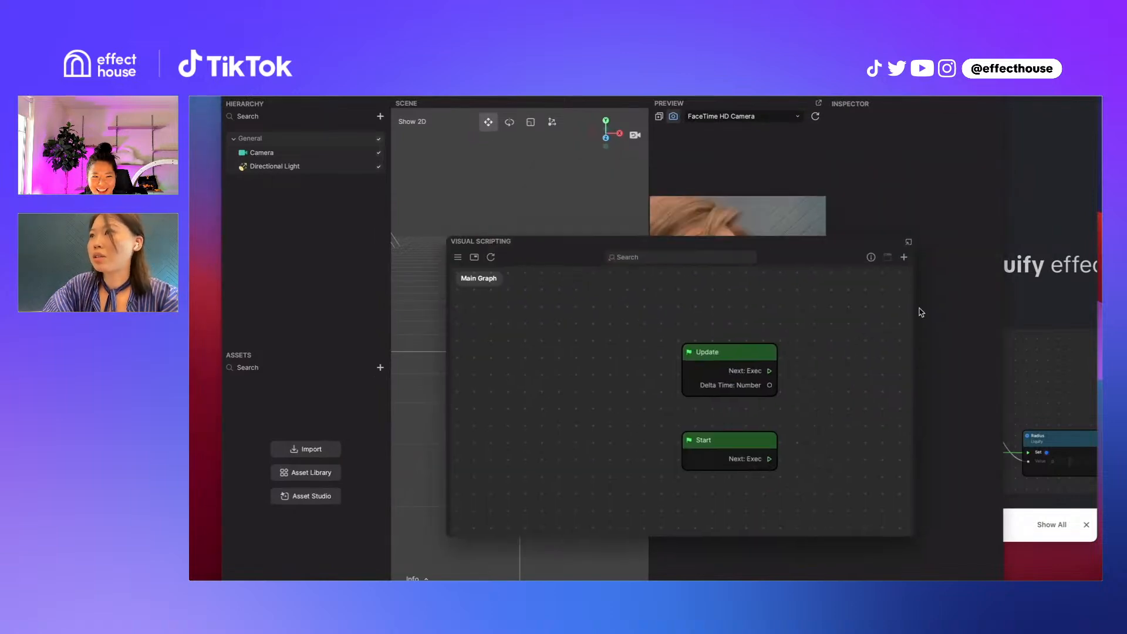
pyautogui.click(908, 243)
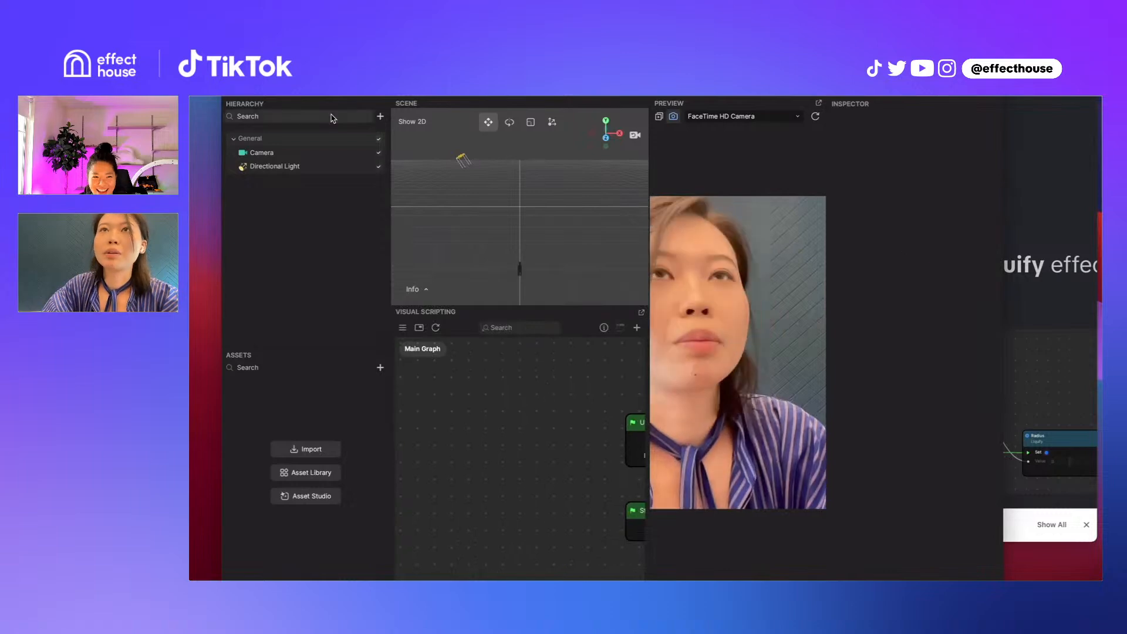
pyautogui.click(380, 117)
pyautogui.scroll(10, 560, 128)
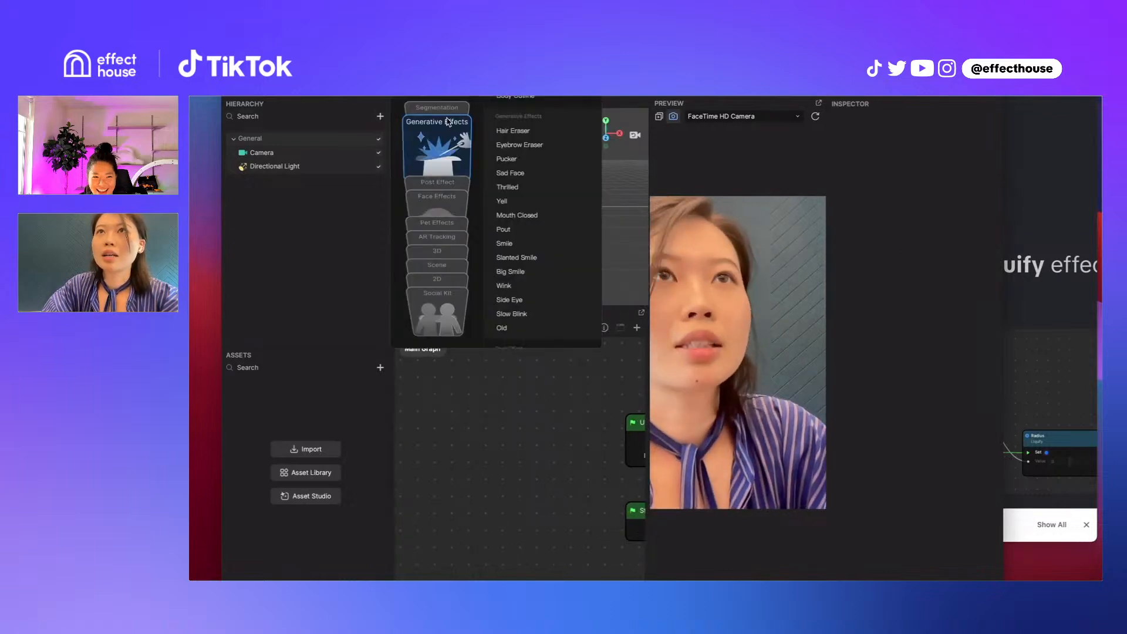
pyautogui.click(528, 119)
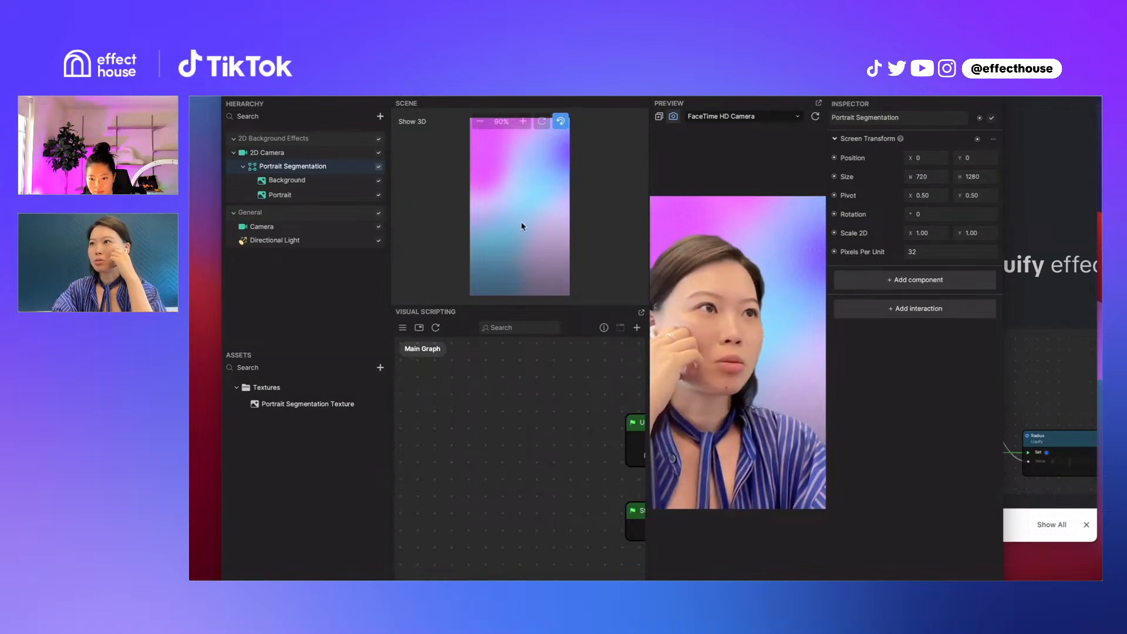
# Import the eight archi PNG files from the 128x128 folder as a texture sequence
pyautogui.click(380, 368)
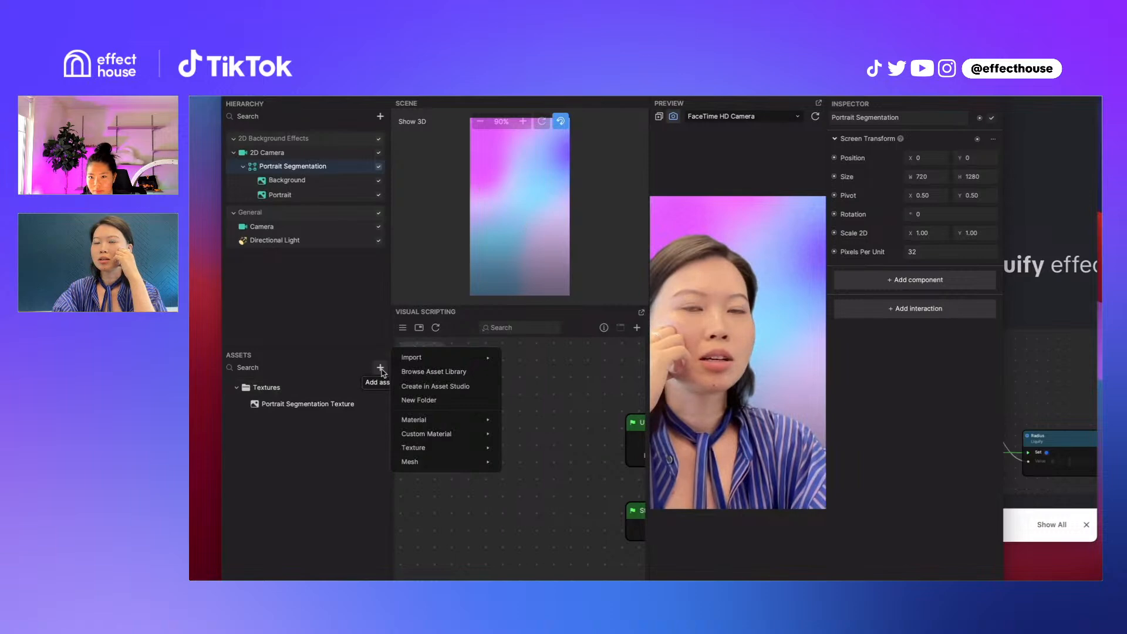
pyautogui.click(805, 248)
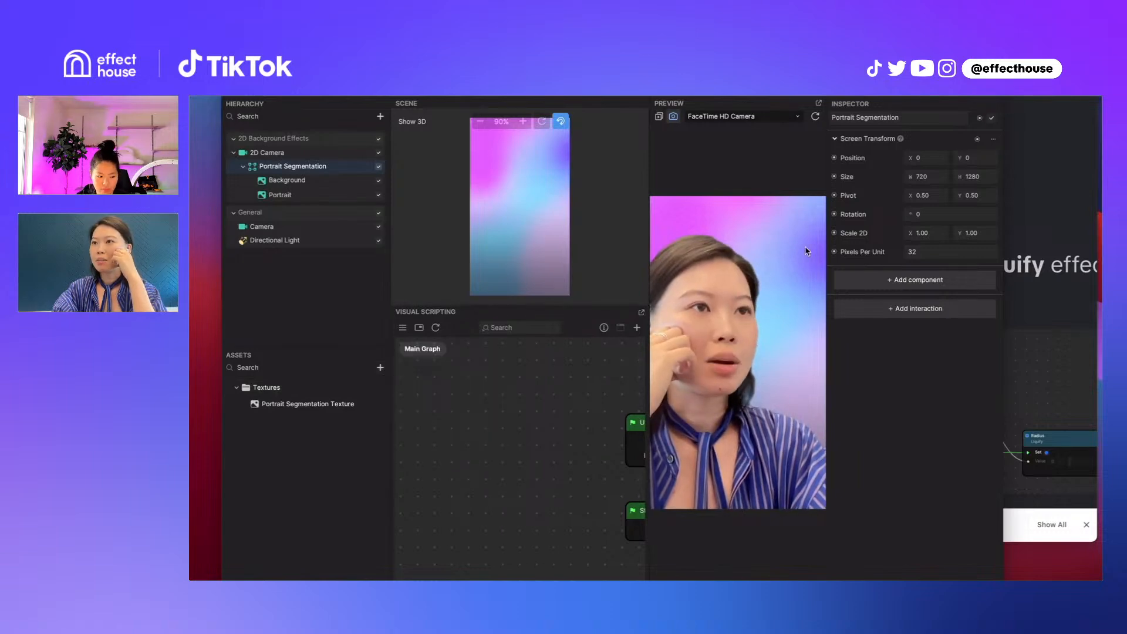
pyautogui.click(380, 367)
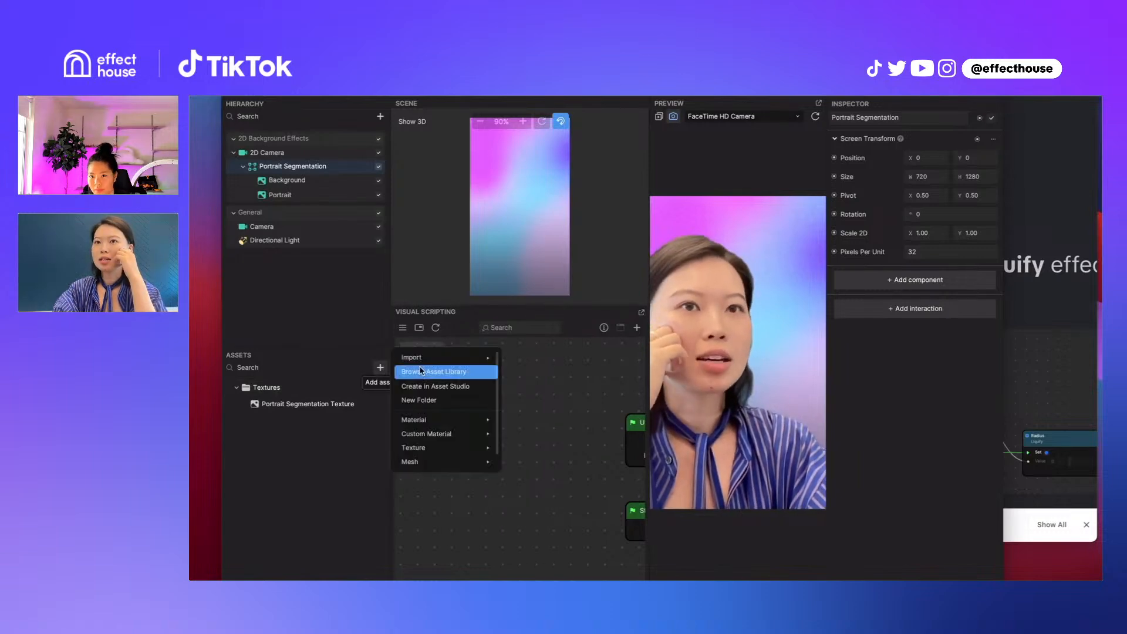
pyautogui.moveTo(446, 357)
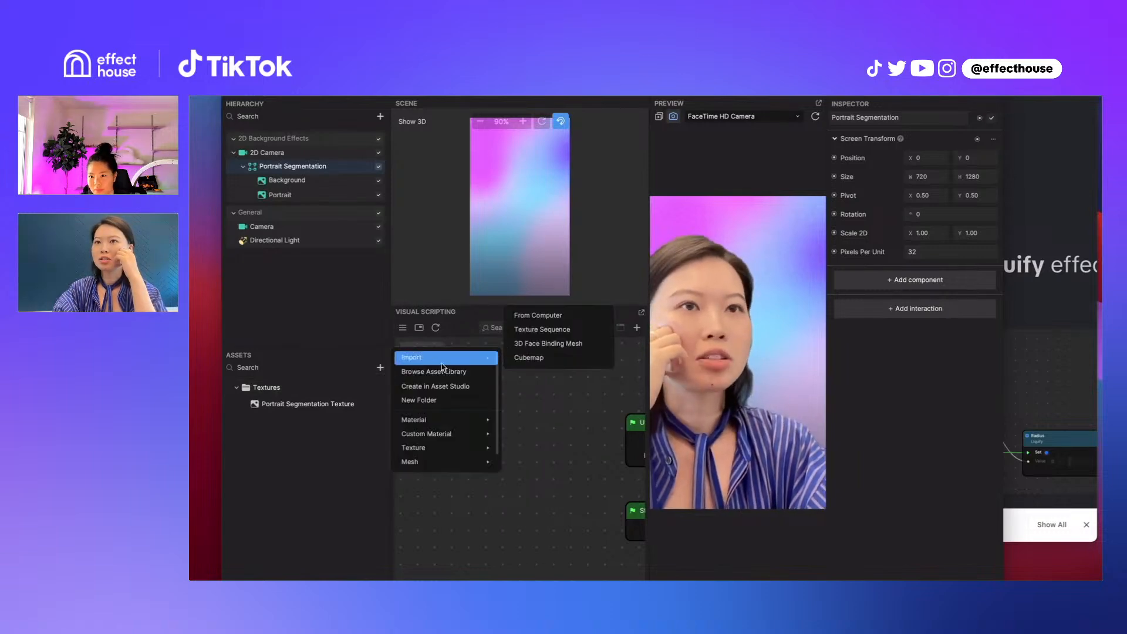
pyautogui.click(559, 332)
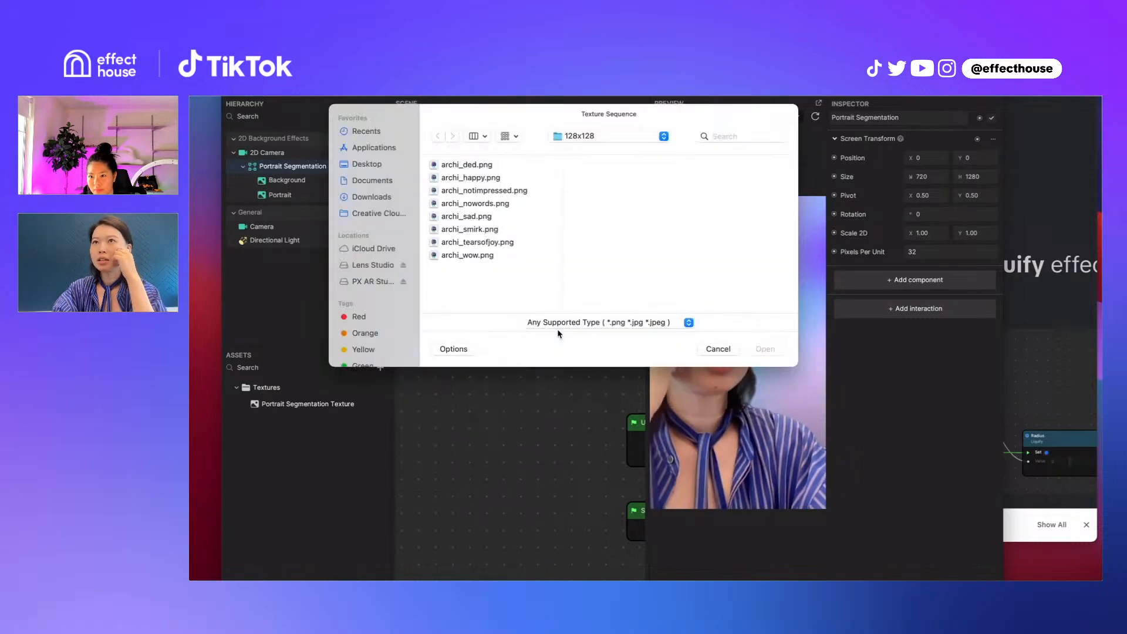
pyautogui.click(495, 167)
pyautogui.keyDown('shift'); pyautogui.click(467, 258); pyautogui.keyUp('shift')
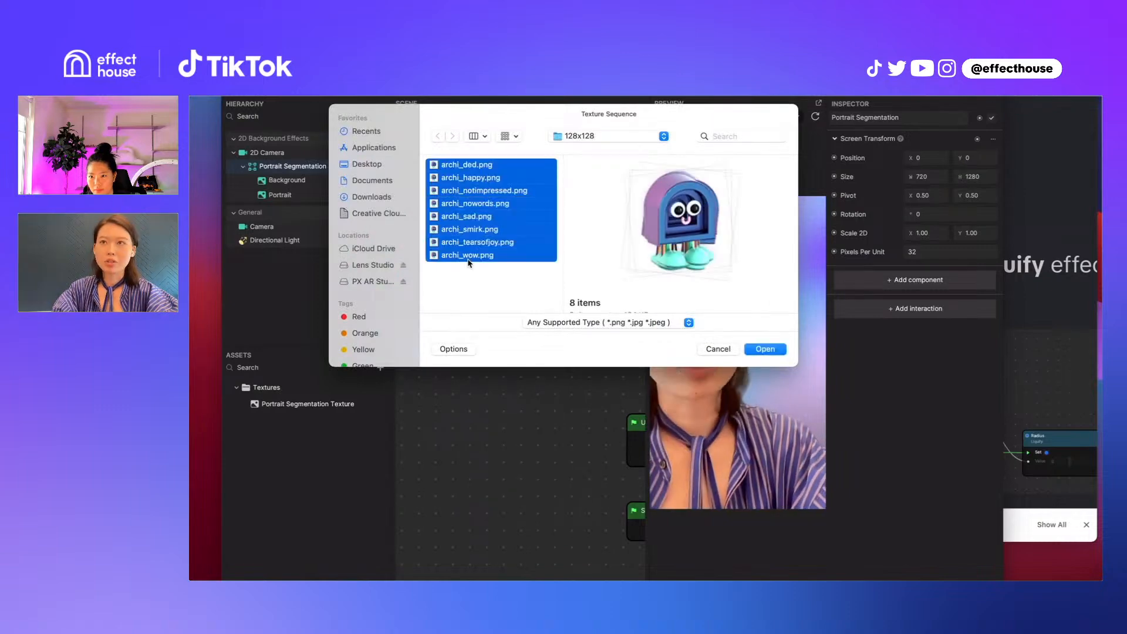
pyautogui.click(766, 350)
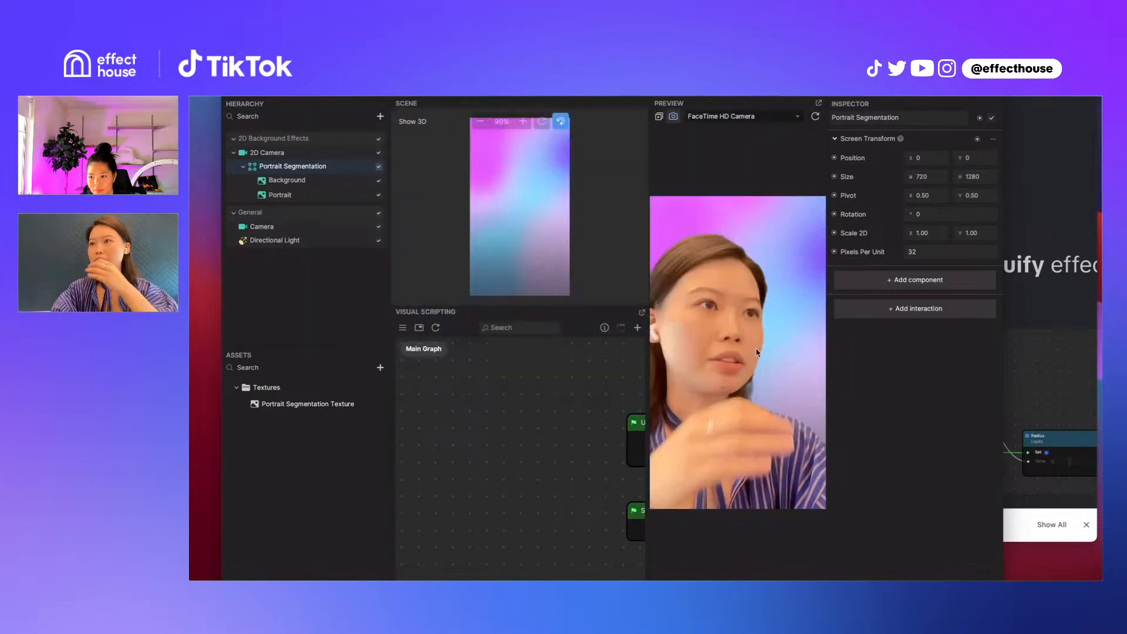
# Assign the archi_ded animated texture to the Background object's image texture
pyautogui.click(311, 404)
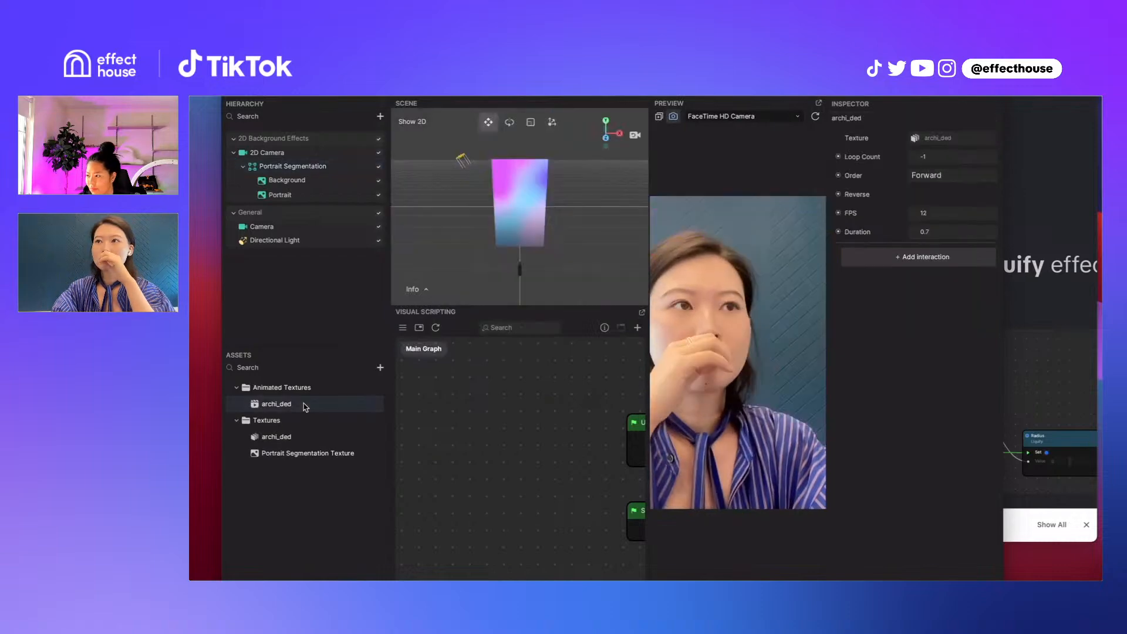
pyautogui.click(296, 184)
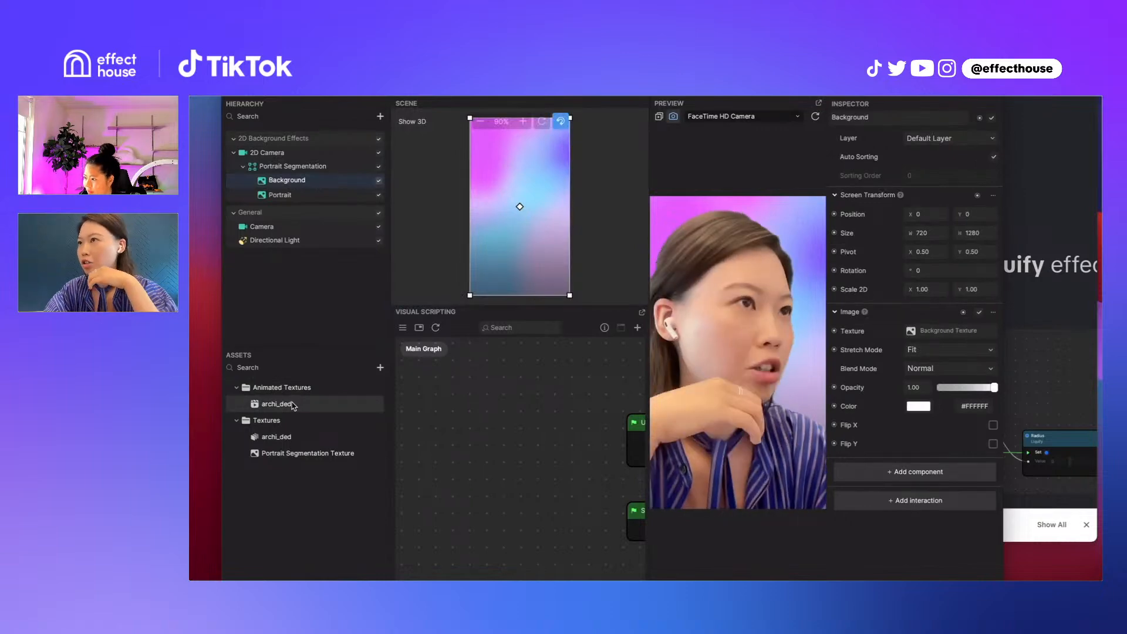
pyautogui.moveTo(292, 405); pyautogui.dragTo(935, 333)
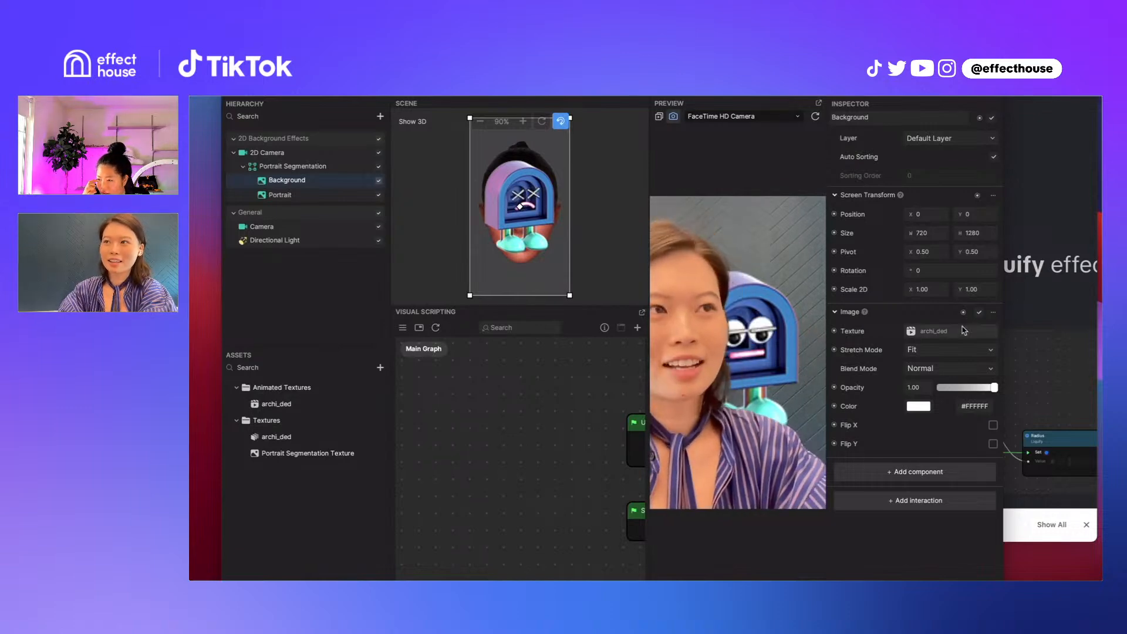
# Add a User Media Texture to the project's assets
pyautogui.click(380, 367)
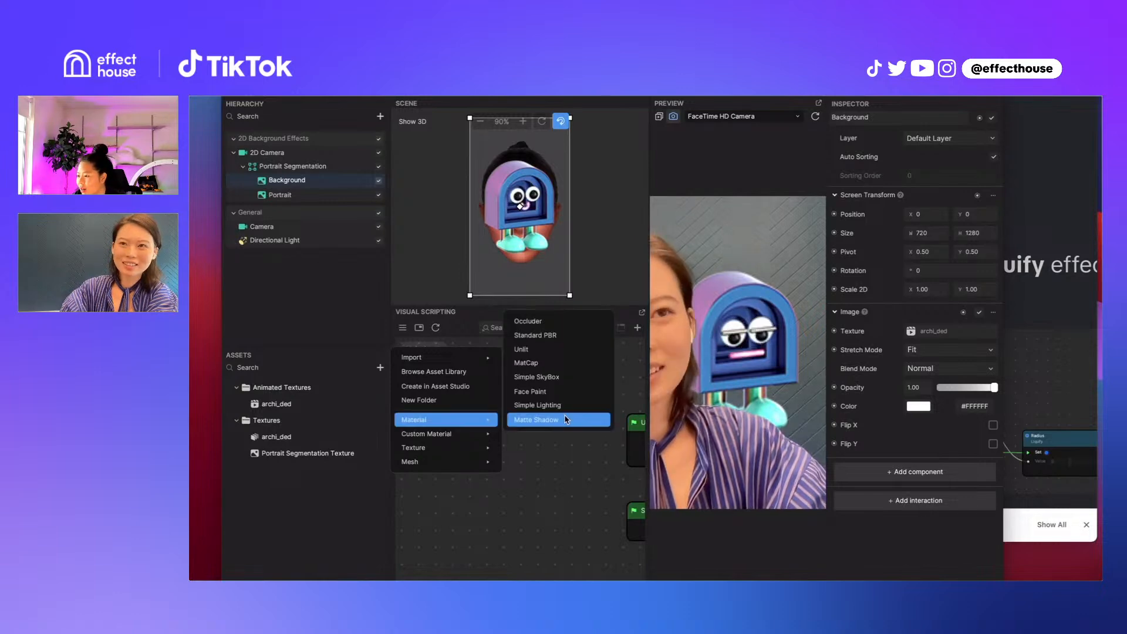
pyautogui.click(549, 481)
pyautogui.hscroll(3, 549, 480)
pyautogui.scroll(-1, 550, 480)
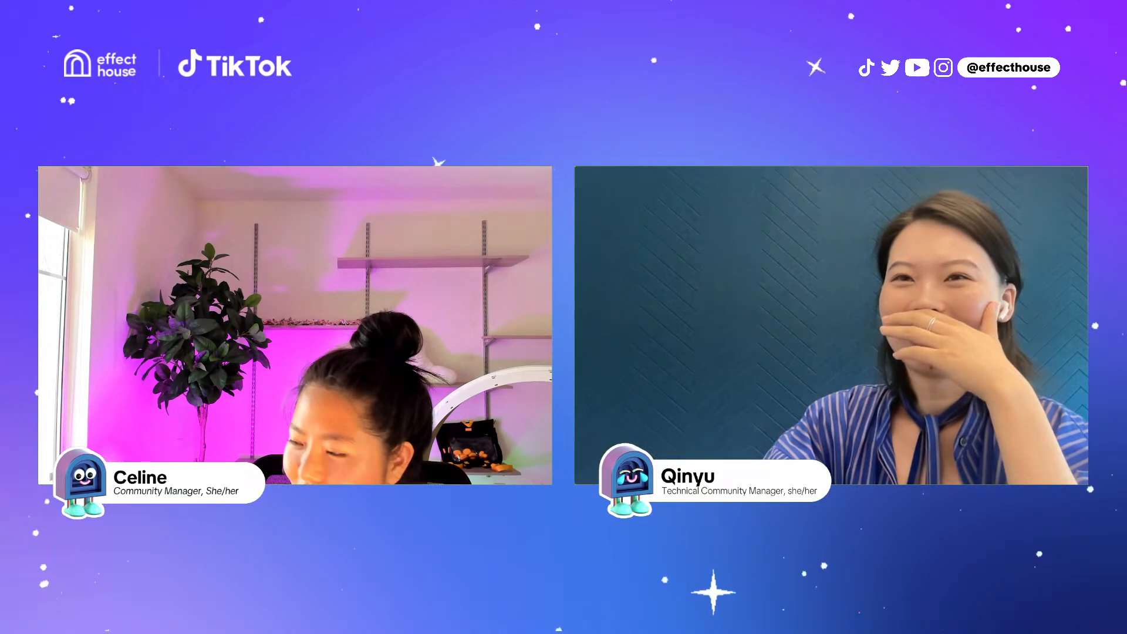
pyautogui.moveTo(446, 358)
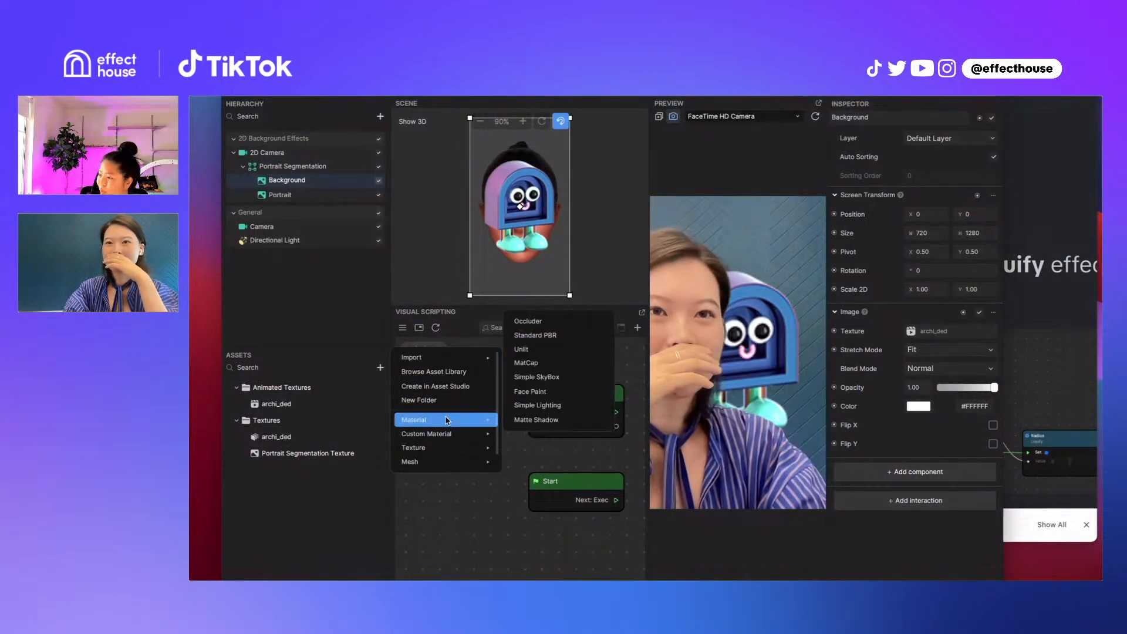
pyautogui.moveTo(471, 450)
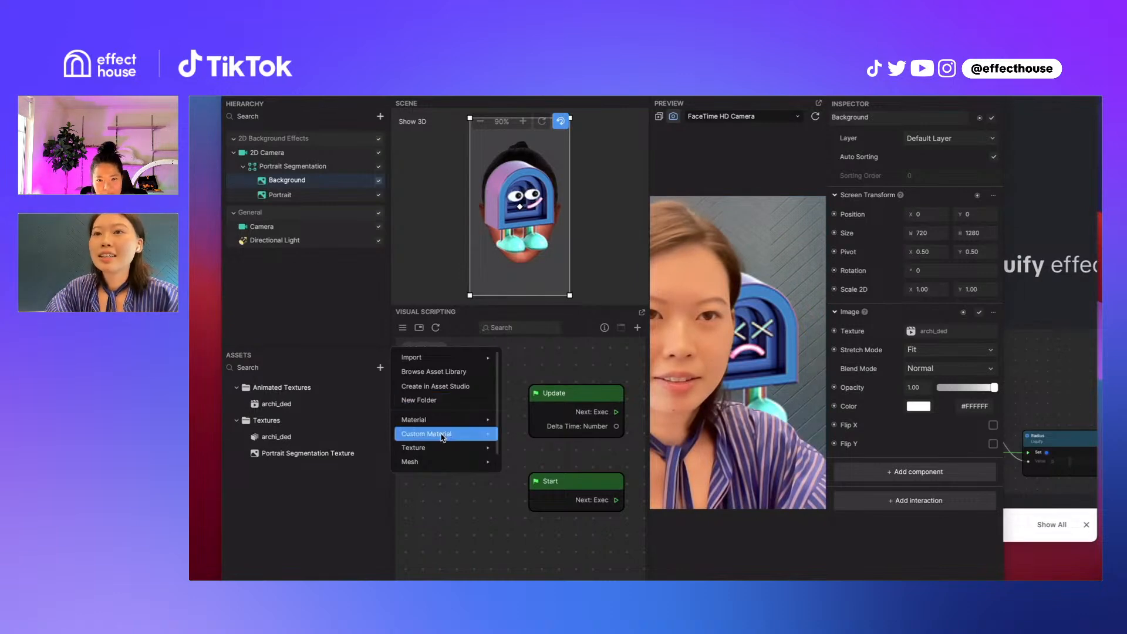
pyautogui.moveTo(437, 450)
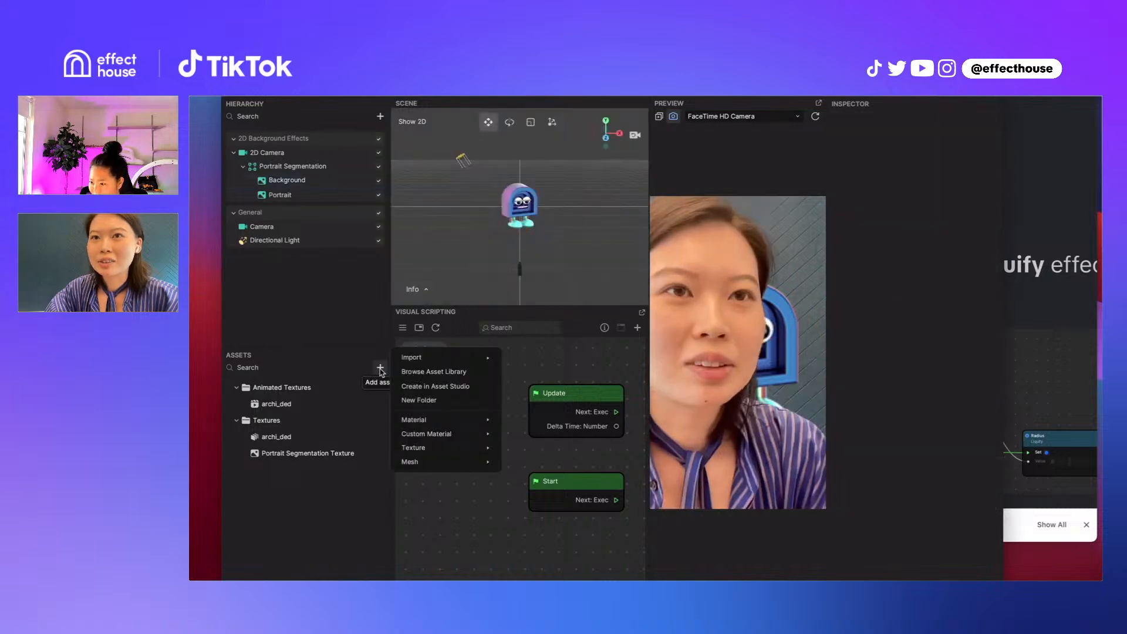
pyautogui.moveTo(470, 434)
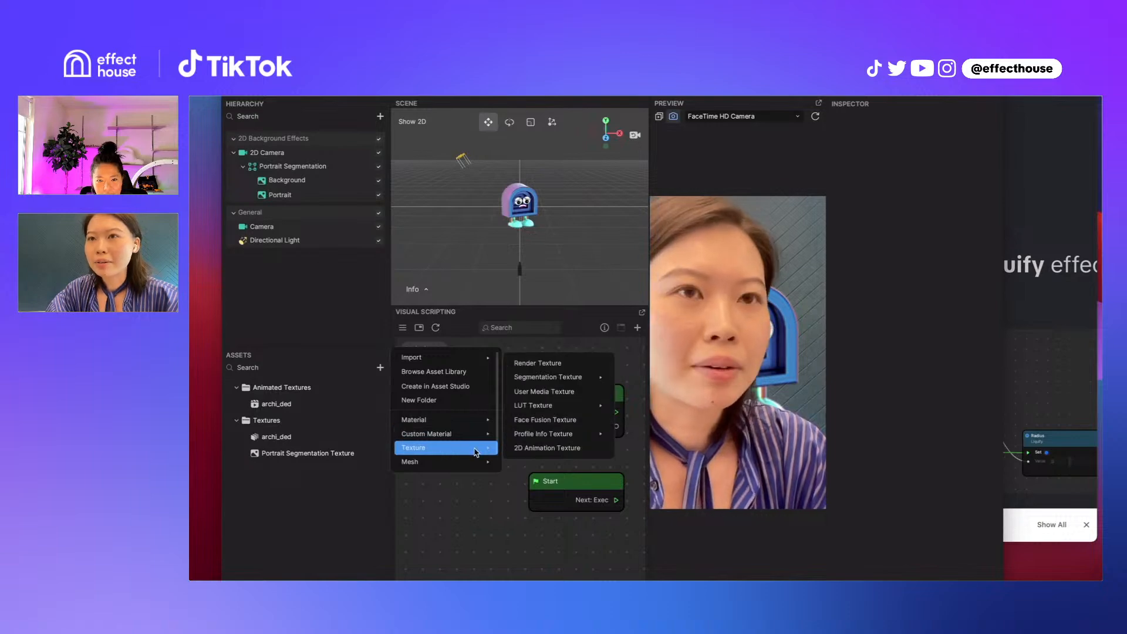
pyautogui.click(554, 392)
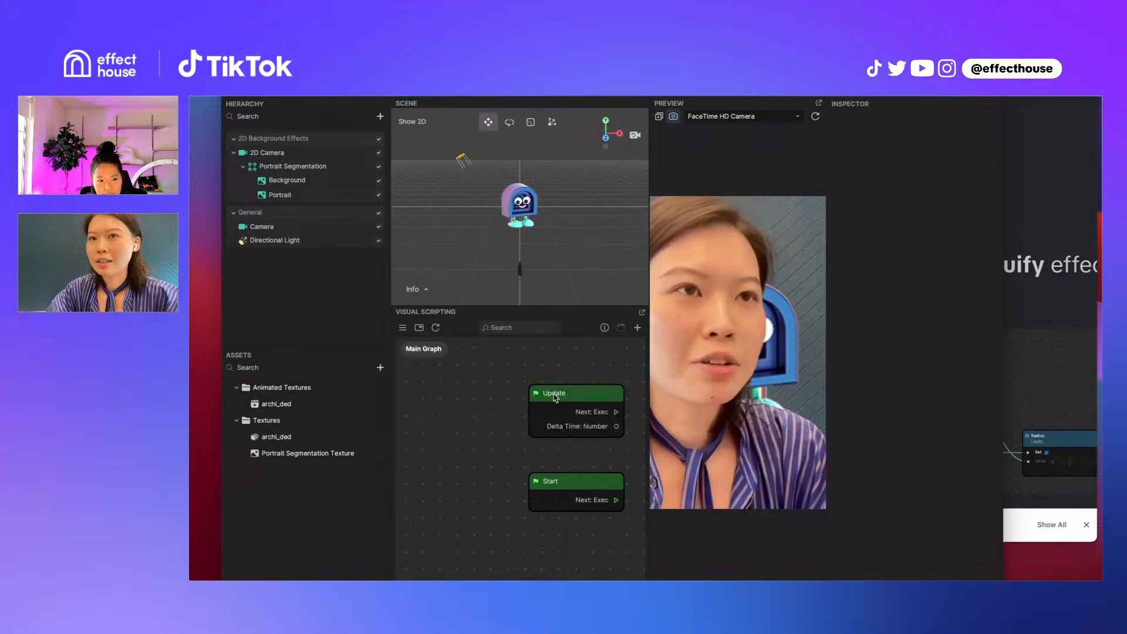
# Set the Background image's texture to User Media Texture and show the QR code for previewing the effect on mobile
pyautogui.click(293, 180)
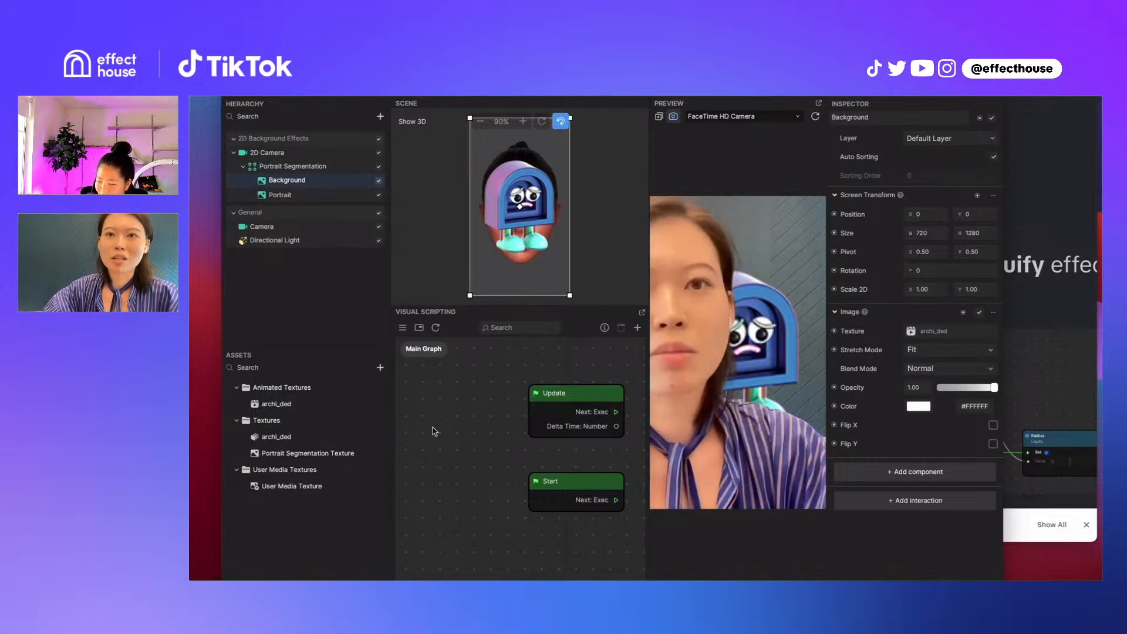
pyautogui.moveTo(285, 486); pyautogui.dragTo(949, 333)
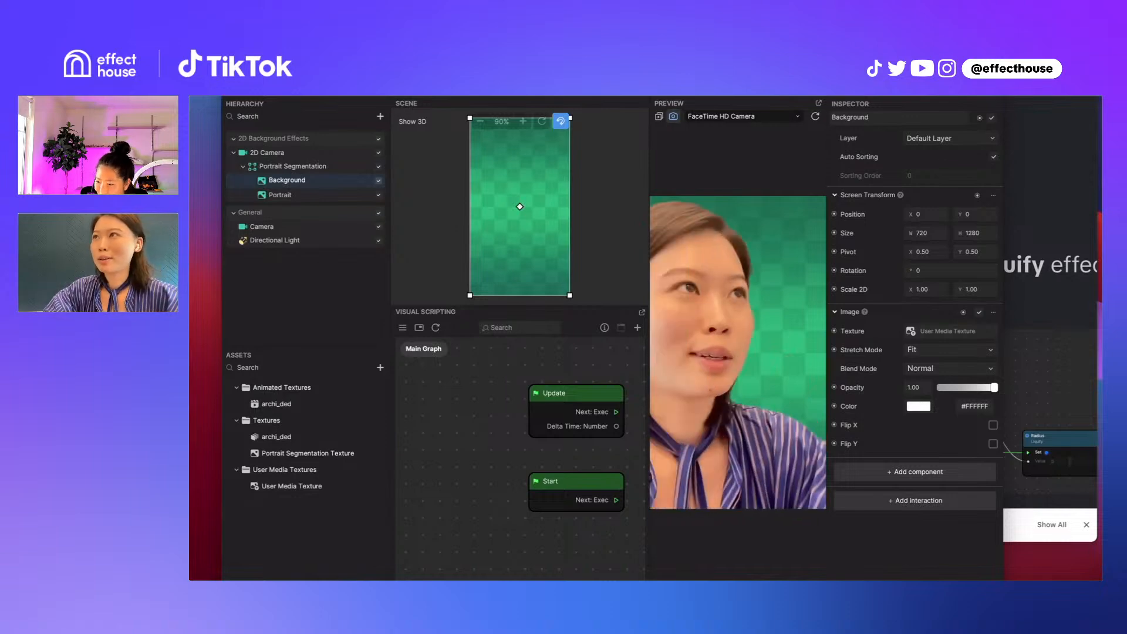
pyautogui.click(918, 97)
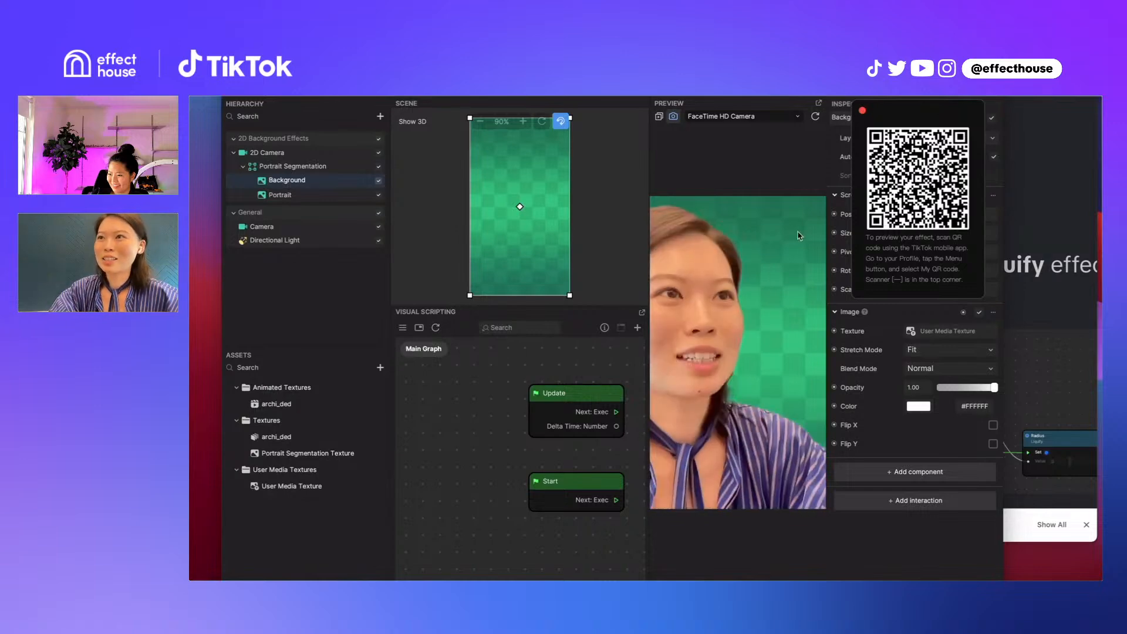
pyautogui.click(511, 364)
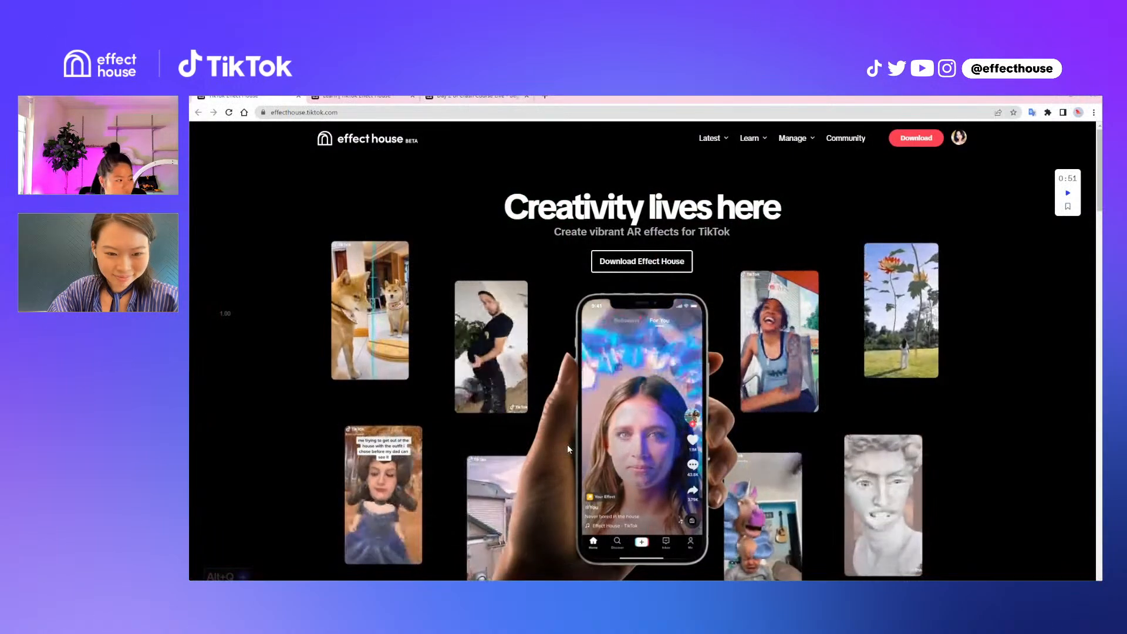
# Open effecthouse.com in the web browser
pyautogui.hotkey('ctrl', 'l')
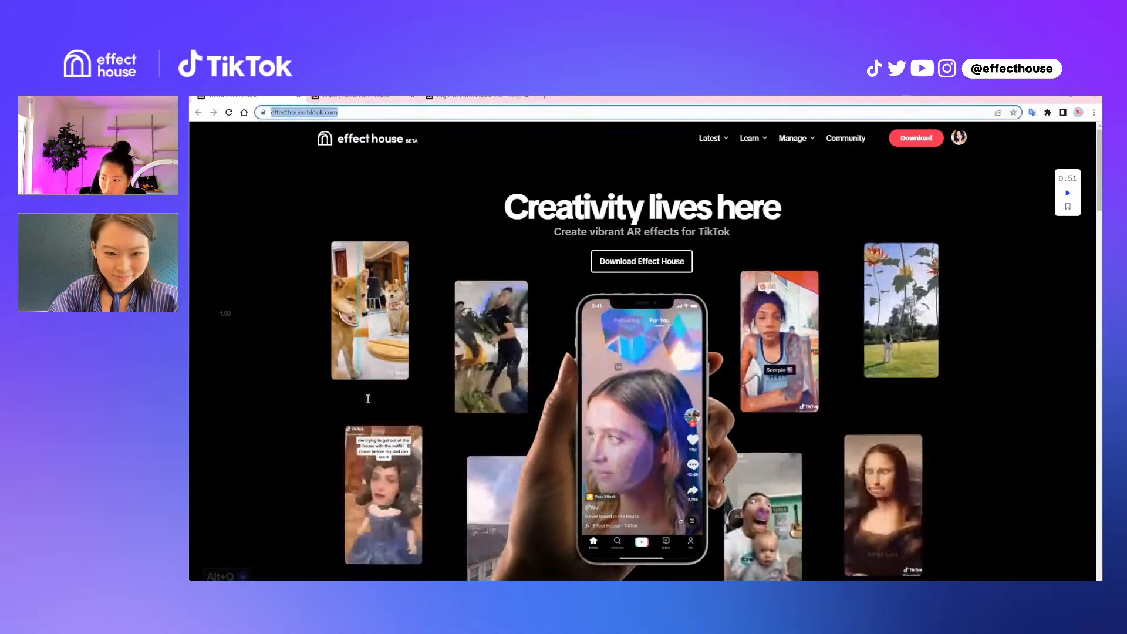
pyautogui.write('eff')
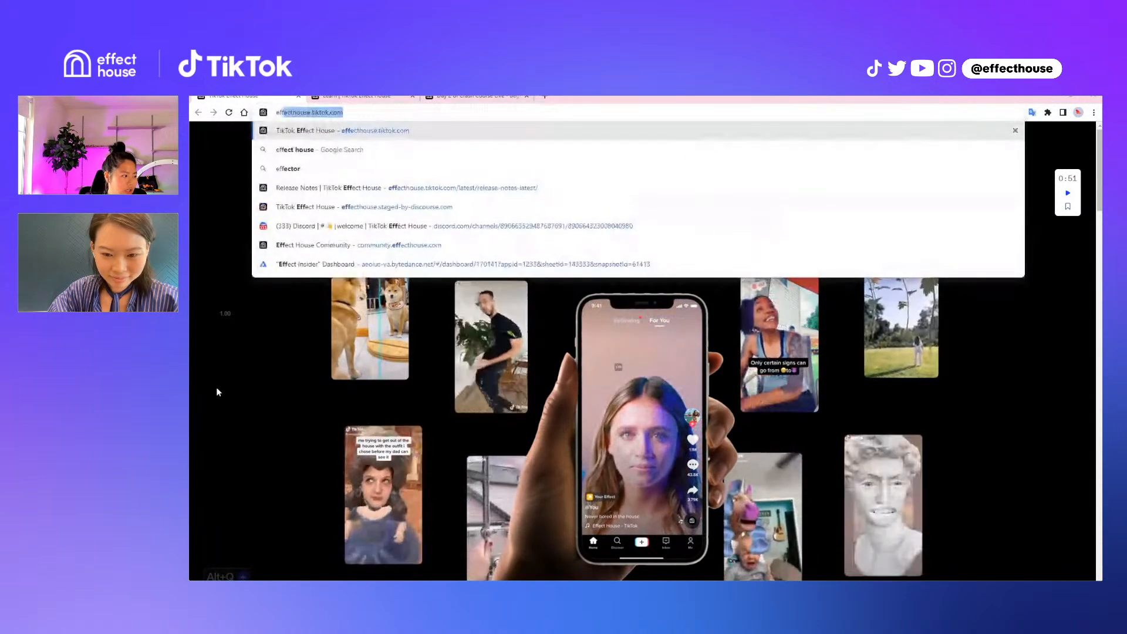
pyautogui.write('ecthouse.com')
pyautogui.press('Return')
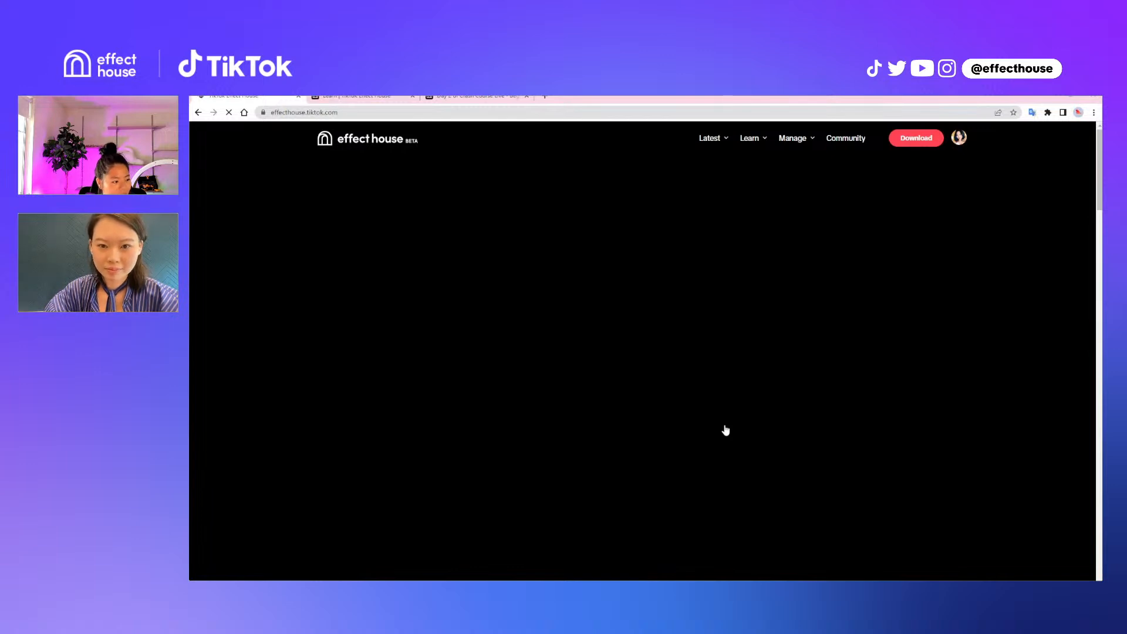
# Look over the resource sections on the Effect House Knowledge Center home page
pyautogui.click(726, 430)
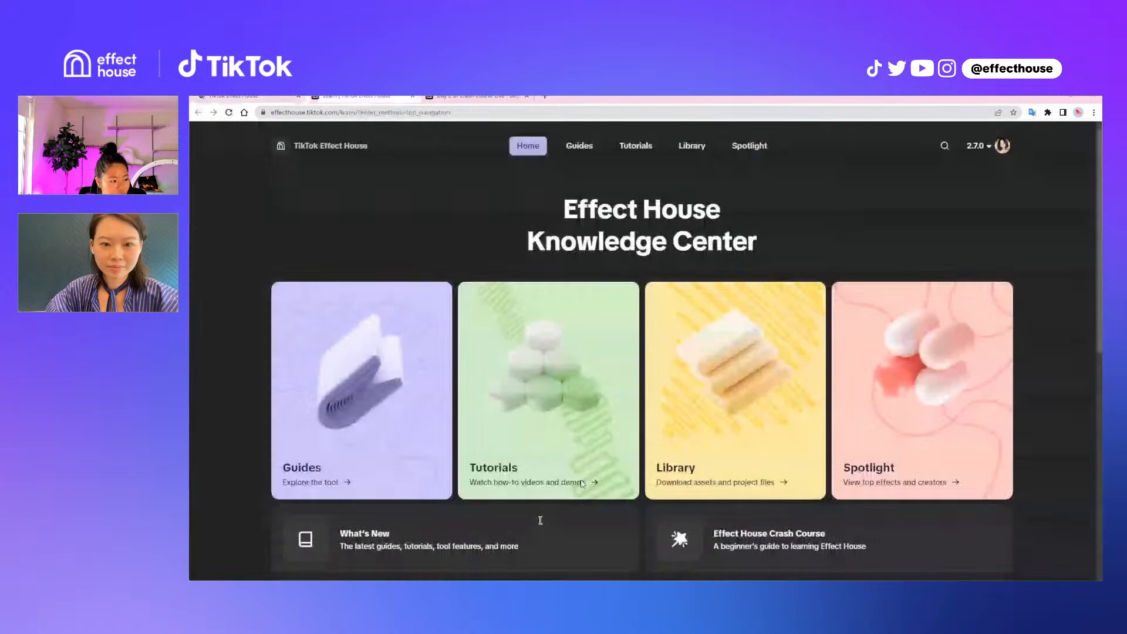
pyautogui.scroll(-3, 540, 520)
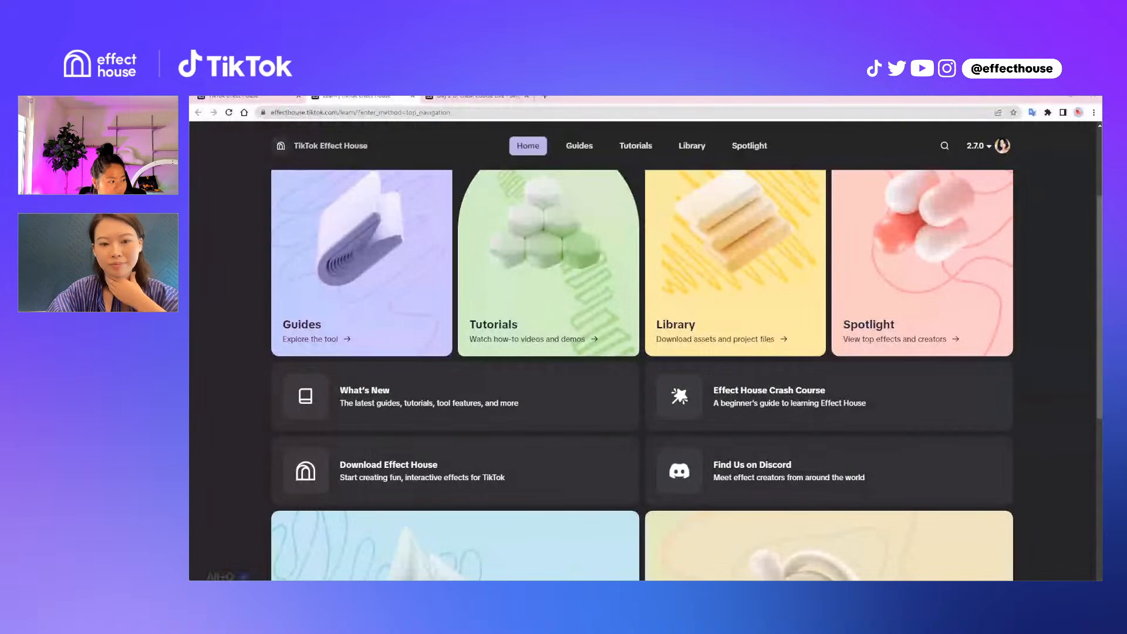
pyautogui.scroll(1, 497, 553)
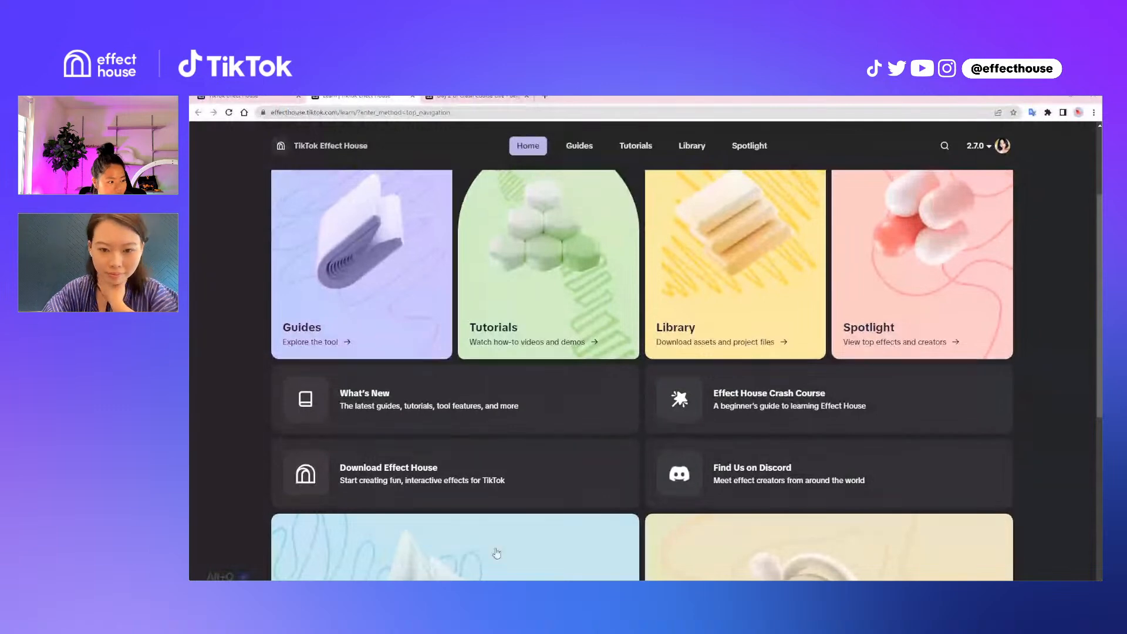
pyautogui.scroll(3, 496, 552)
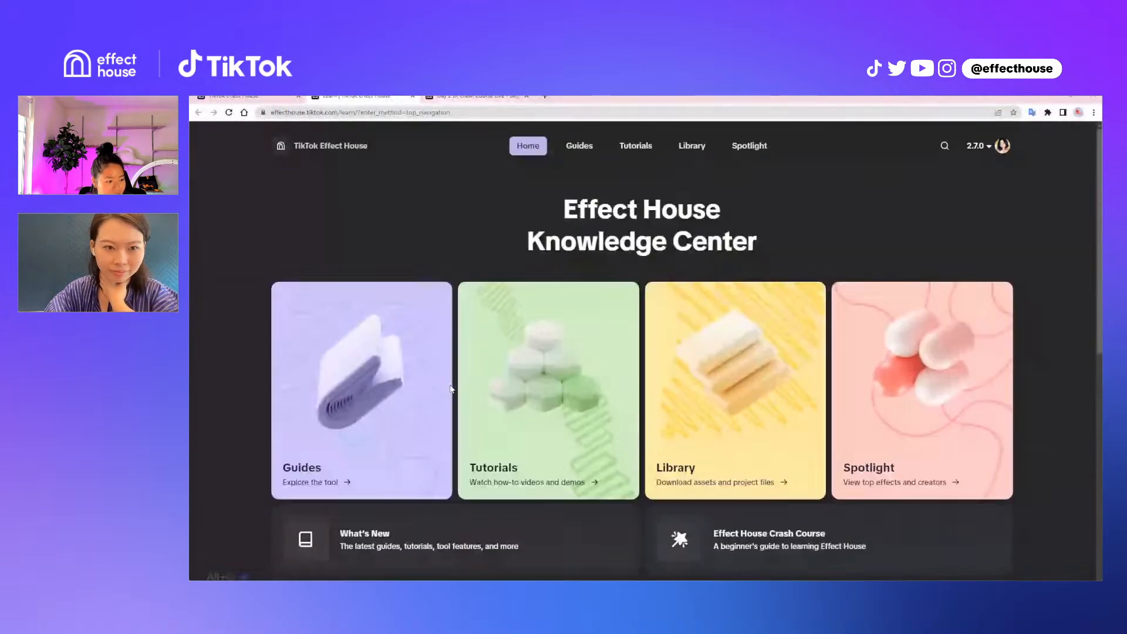
# Browse the Beginner category's crash course topics in the Effect House Community
pyautogui.click(250, 98)
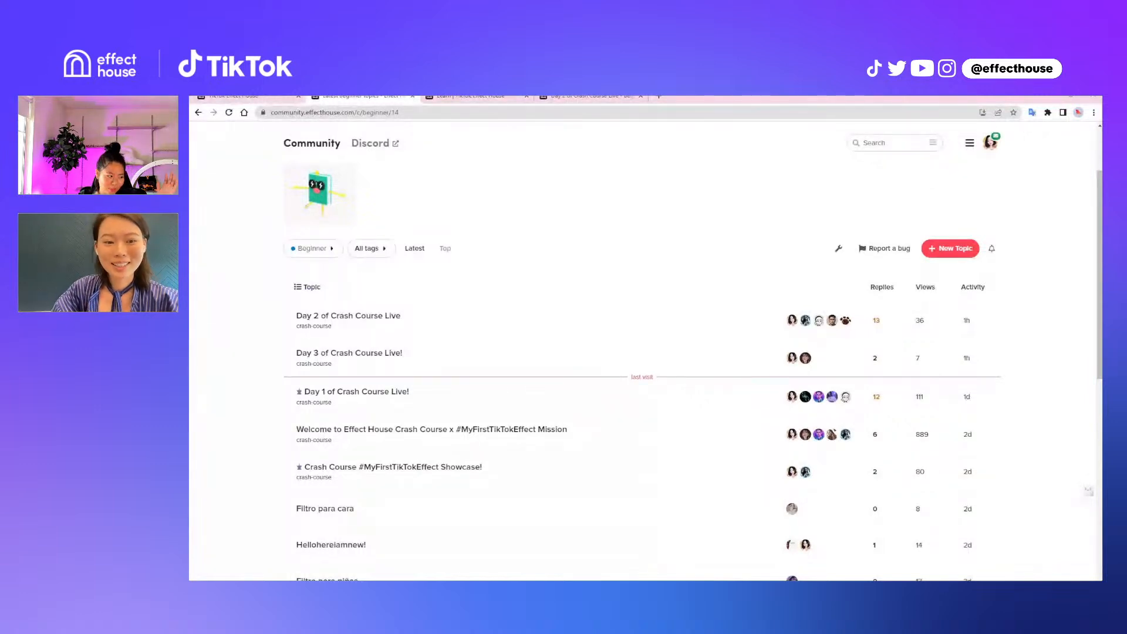
pyautogui.scroll(-1, 692, 372)
pyautogui.scroll(3, 536, 563)
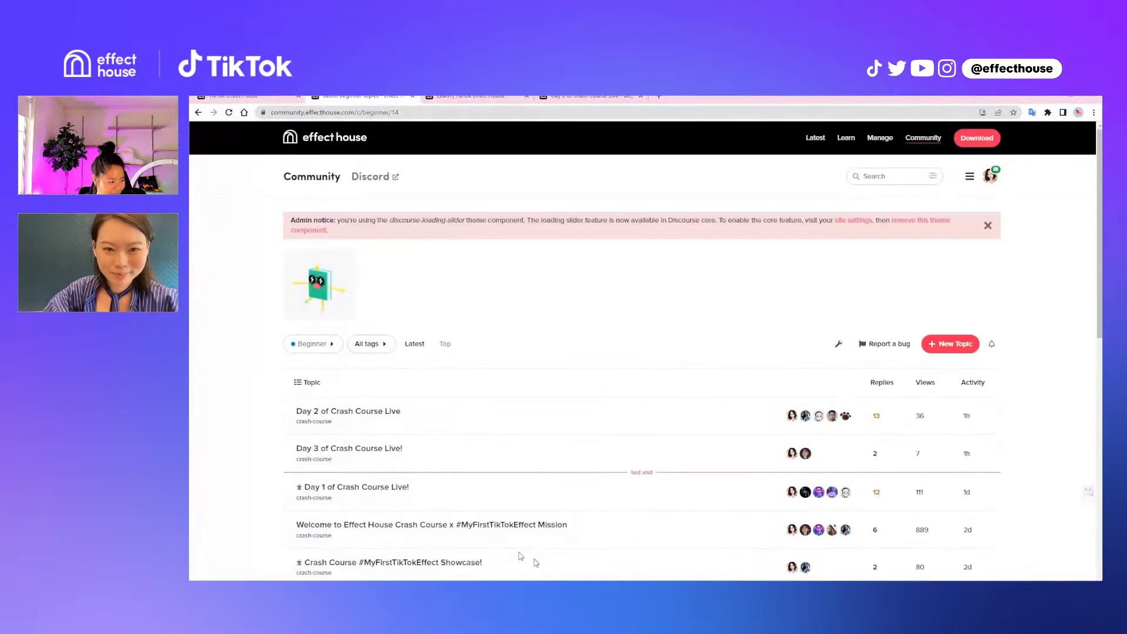
pyautogui.scroll(-1, 325, 486)
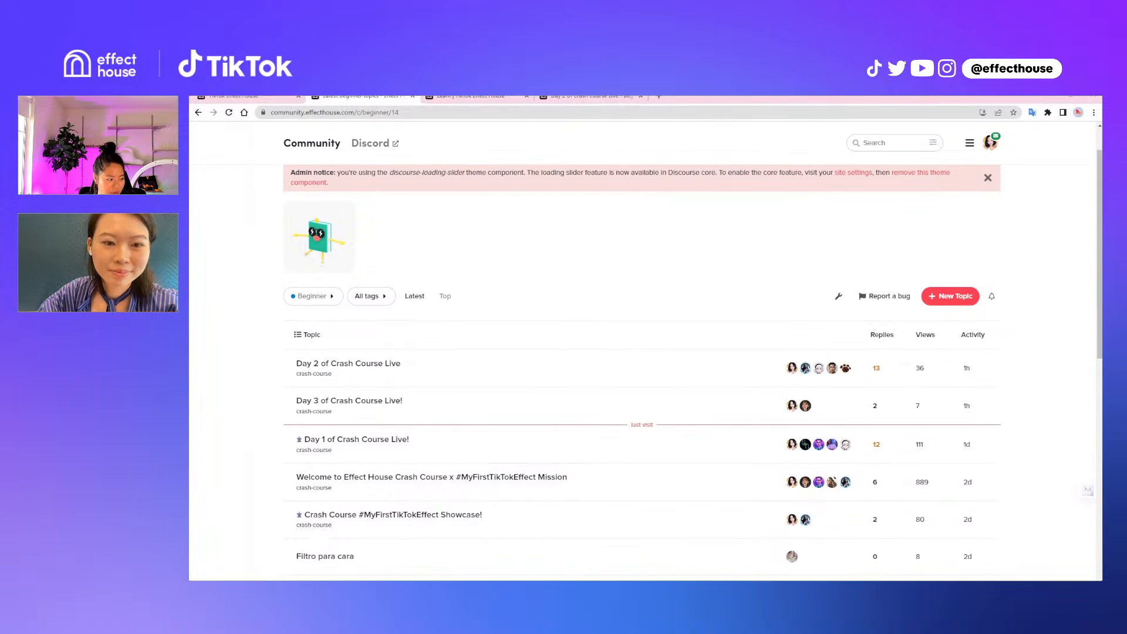
pyautogui.scroll(-2, 641, 382)
pyautogui.scroll(-1, 352, 296)
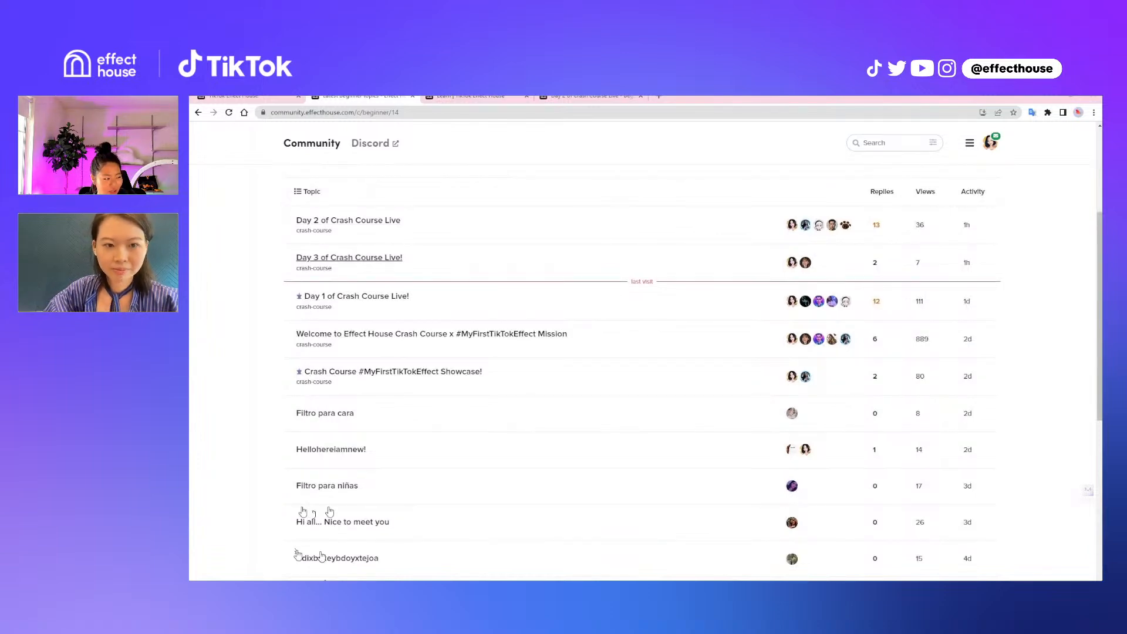
# Open the "Day 3 of Crash Course Live!" topic and look through its replies
pyautogui.click(325, 258)
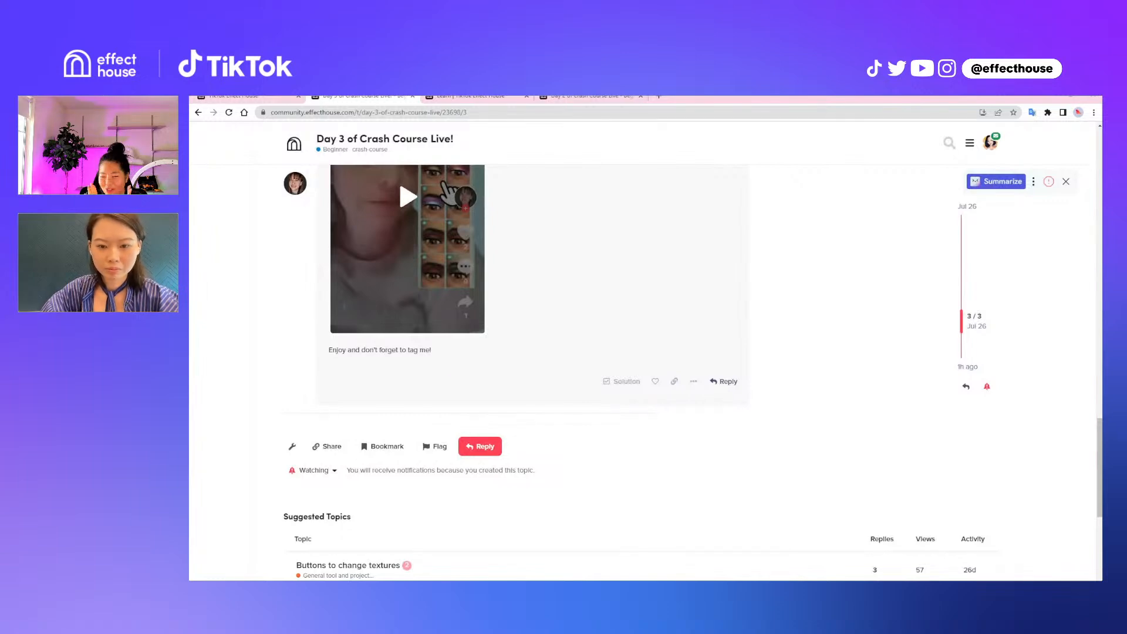
pyautogui.scroll(1, 644, 372)
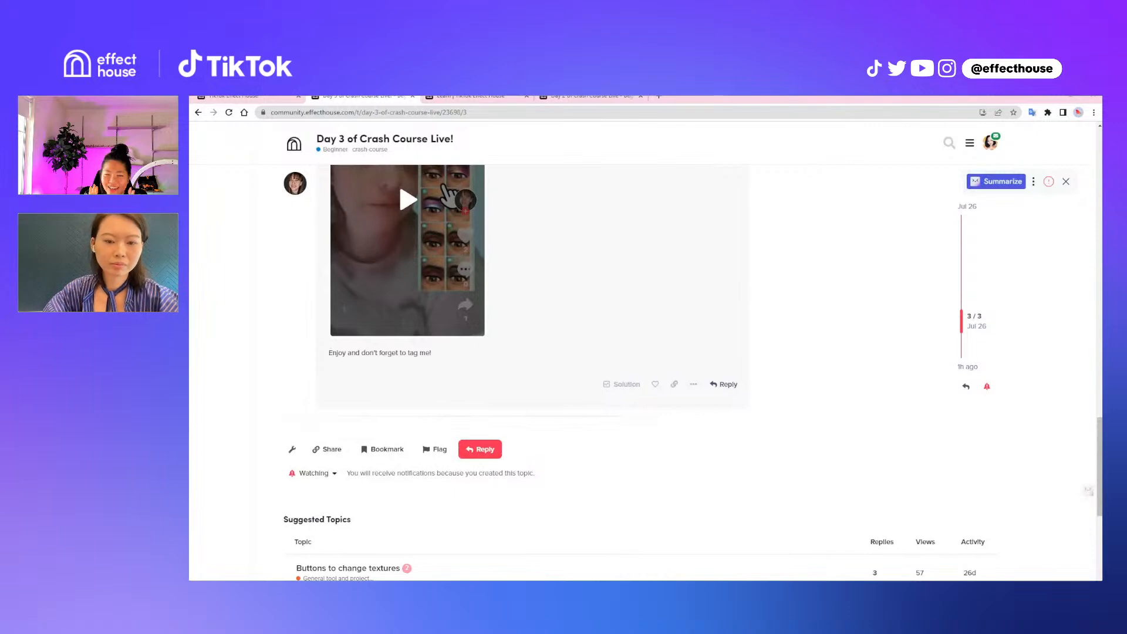
pyautogui.scroll(5, 643, 372)
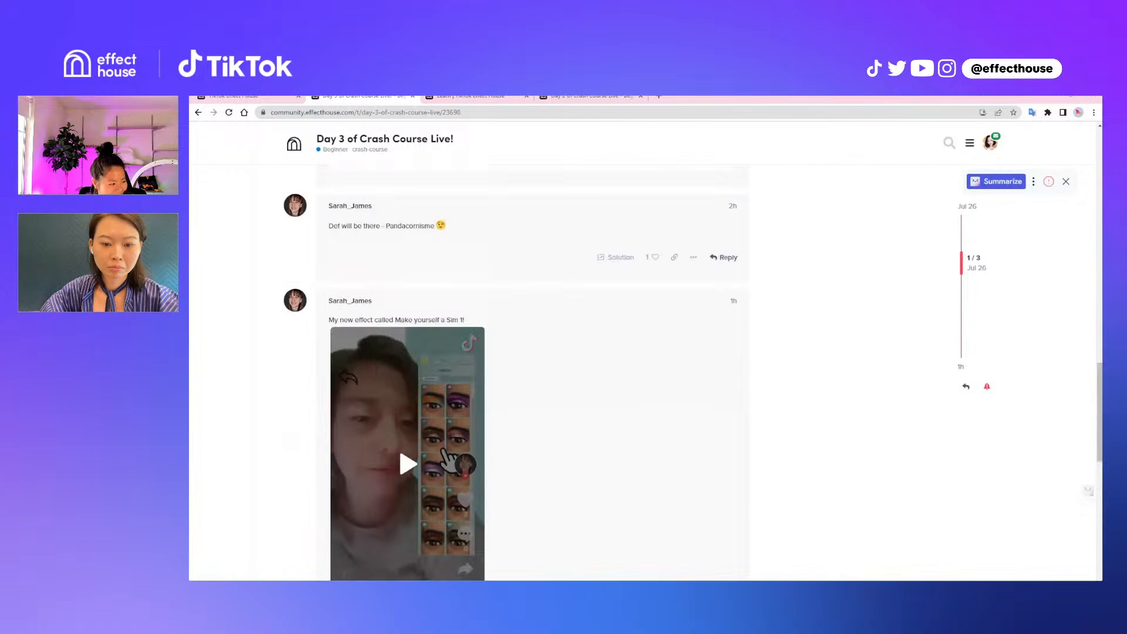
# Play the embedded "Make yourself a Sim" effect video in the last reply and close the extra TikTok pages opened from it
pyautogui.scroll(-2, 644, 372)
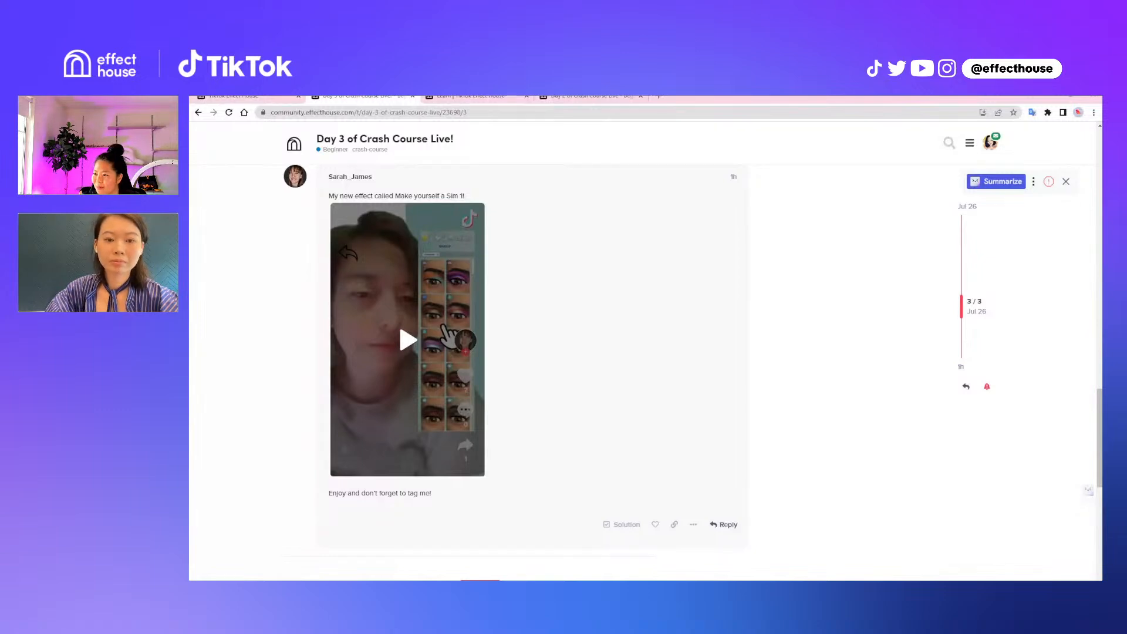
pyautogui.click(449, 334)
pyautogui.click(452, 335)
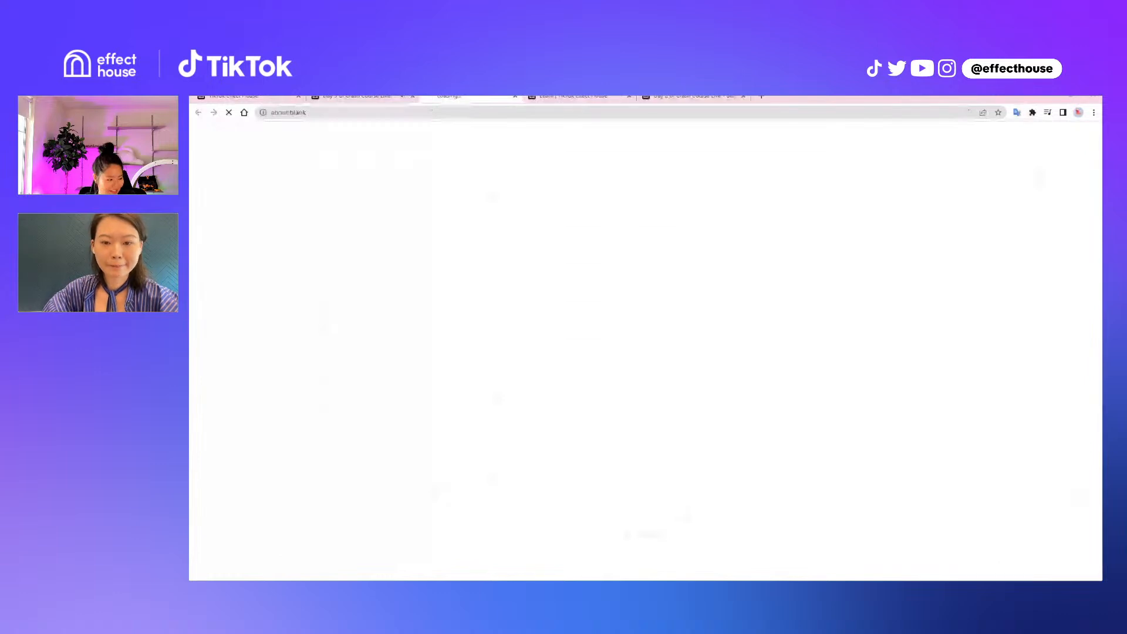
pyautogui.click(361, 96)
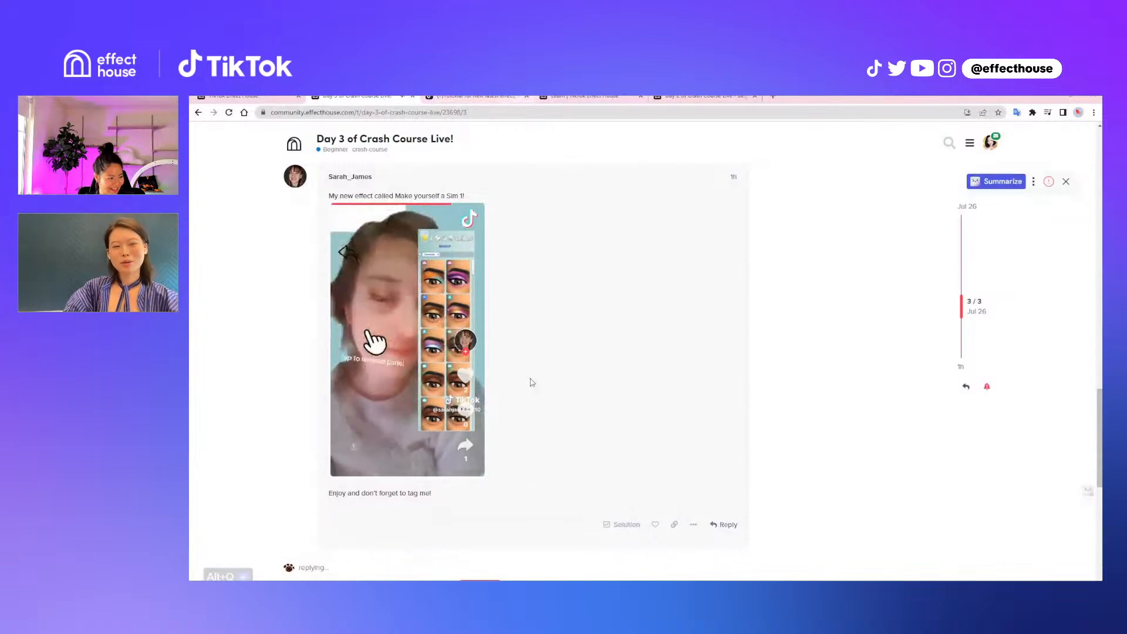
pyautogui.click(526, 96)
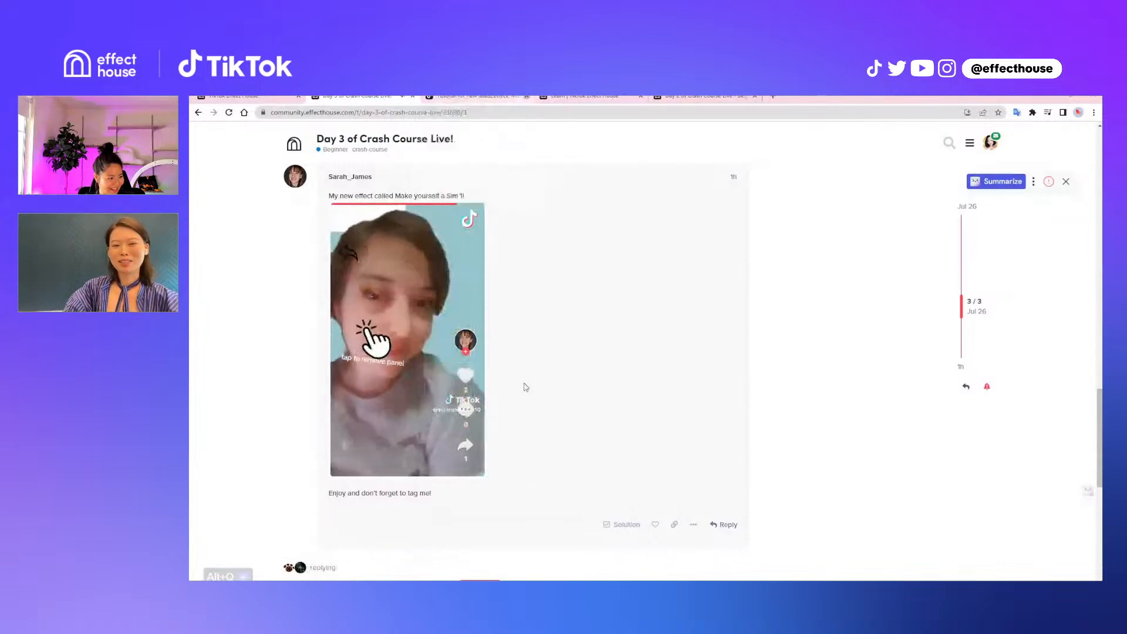
pyautogui.click(369, 331)
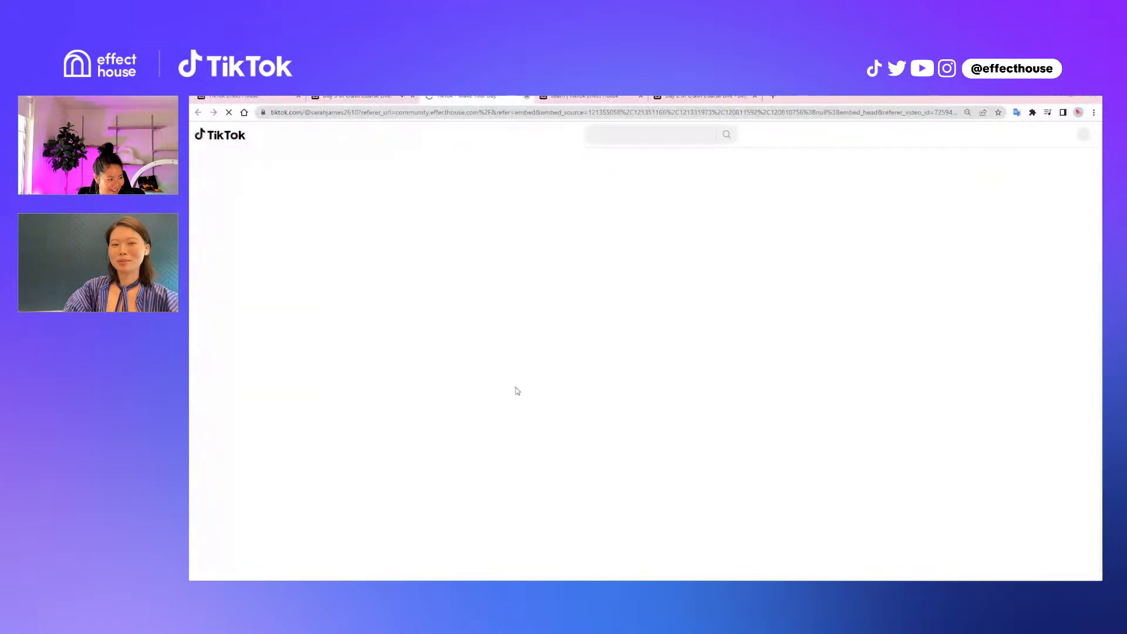
pyautogui.hotkey('ctrl', 'w')
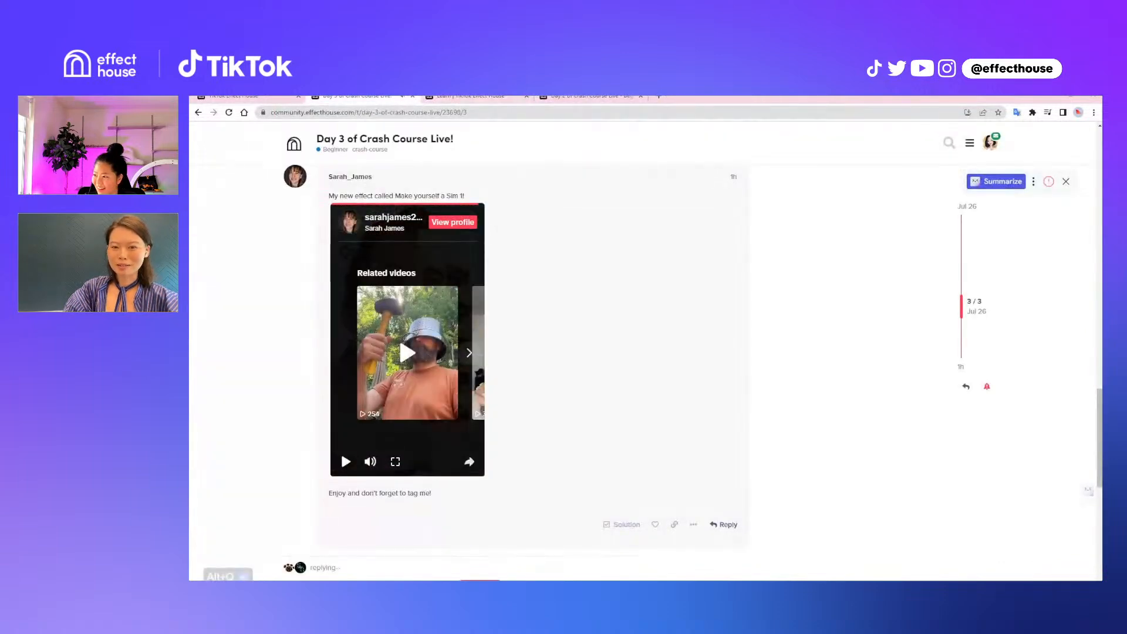